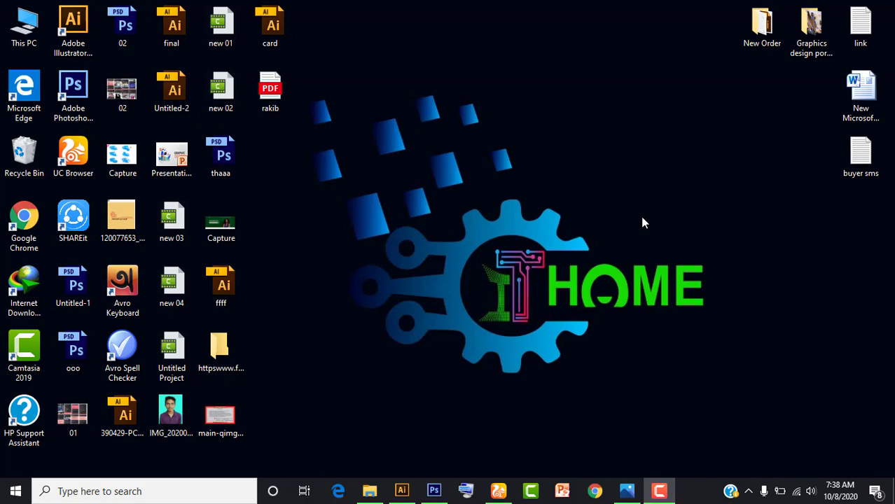
Step: View the business card size guide (3.75 × 2.25 in bleed, 3.5 × 2 in trim), then return to Illustrator
{"action": "left_click", "coordinate": [626, 491]}
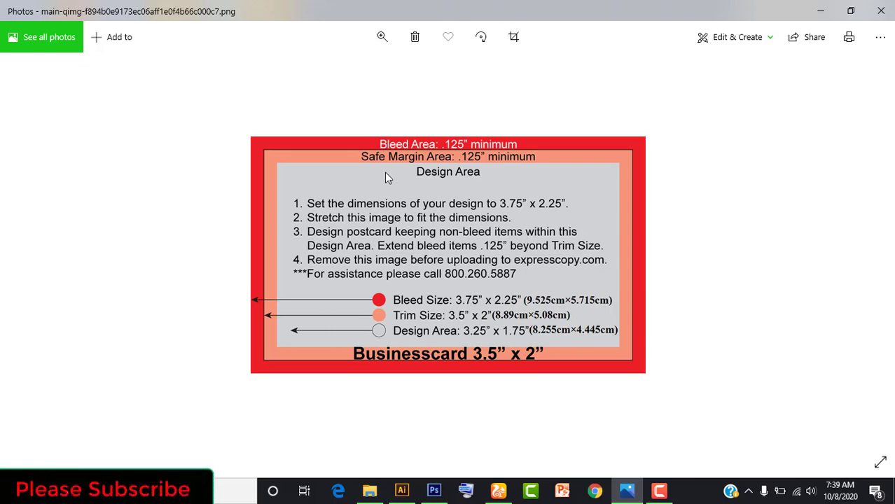
{"action": "left_click", "coordinate": [401, 490]}
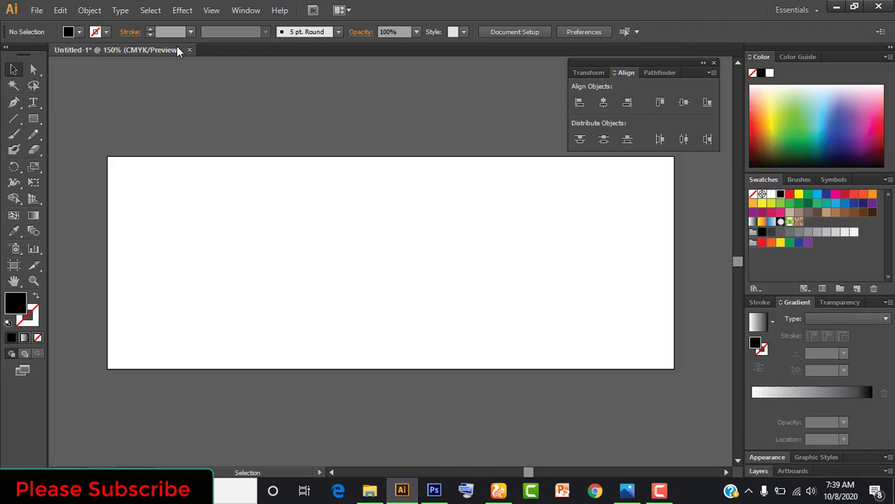
Step: Discard Untitled-1 without saving and start a new document named Card
{"action": "left_click", "coordinate": [189, 50]}
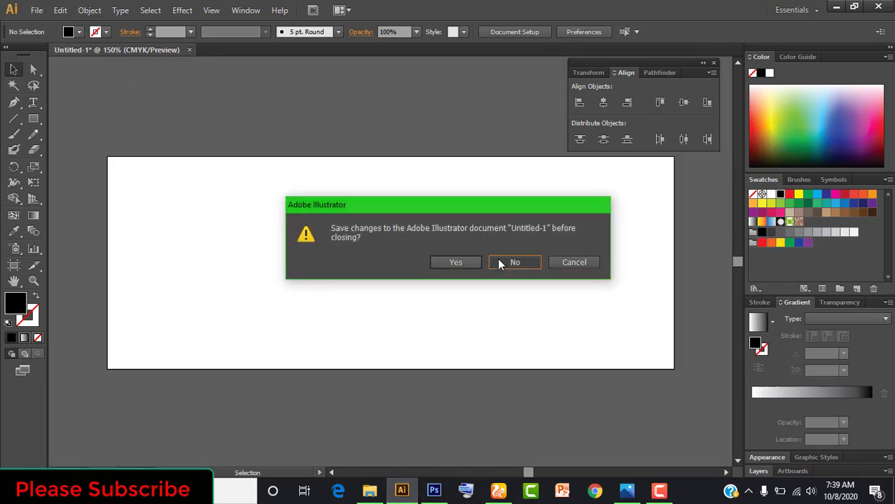
{"action": "left_click", "coordinate": [515, 261]}
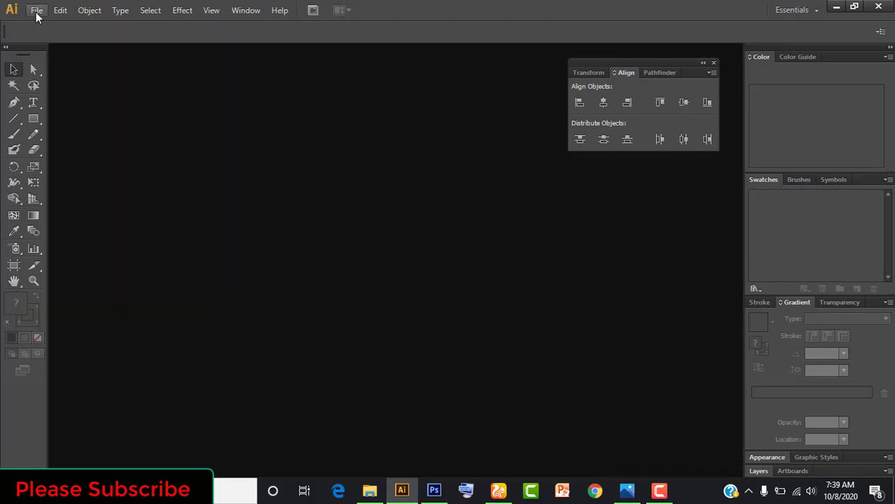
{"action": "left_click", "coordinate": [35, 12]}
{"action": "left_click", "coordinate": [57, 23]}
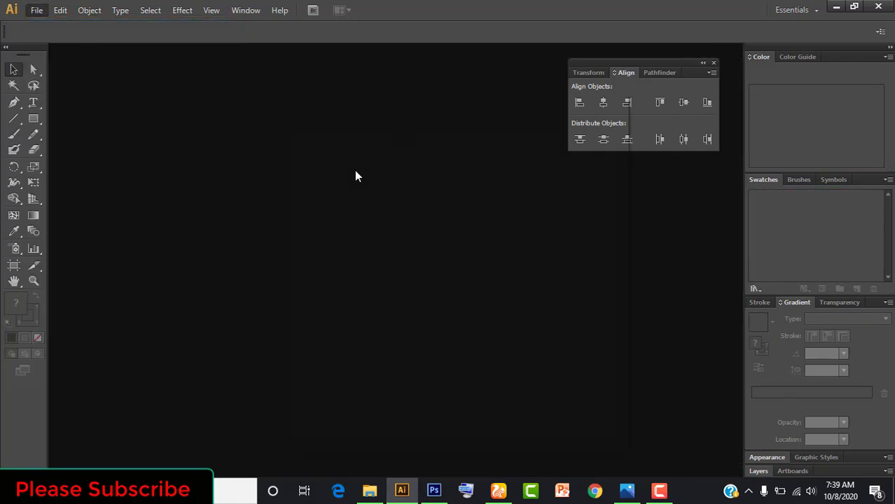
{"action": "key", "text": "BackSpace"}
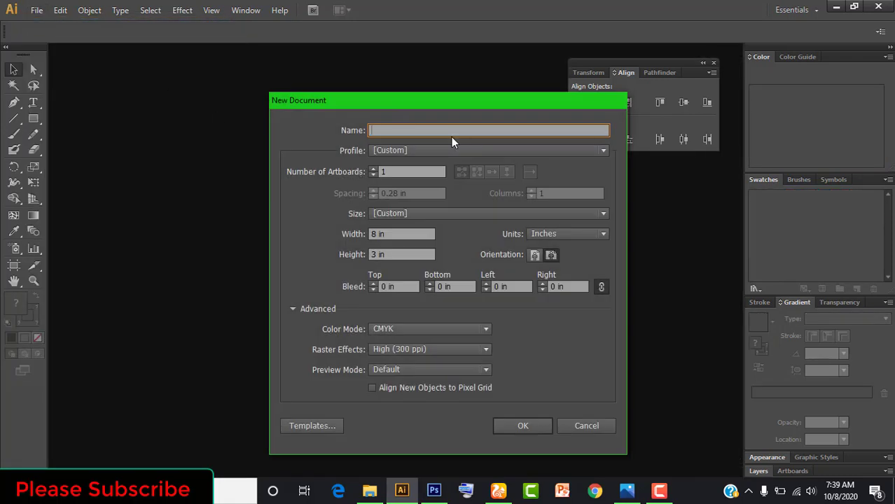
{"action": "type", "text": "Card"}
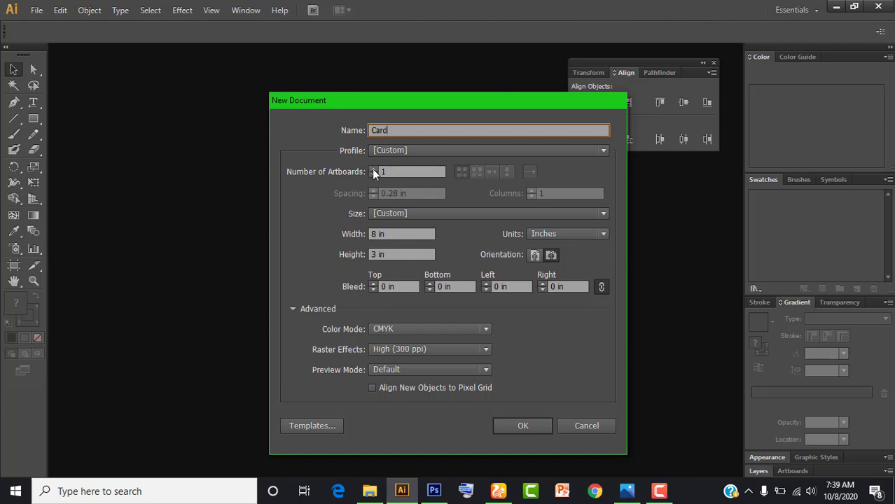
Step: Give it two 3.5 × 2 in artboards in inches with 0.125 in bleed, and create it
{"action": "left_click", "coordinate": [374, 168]}
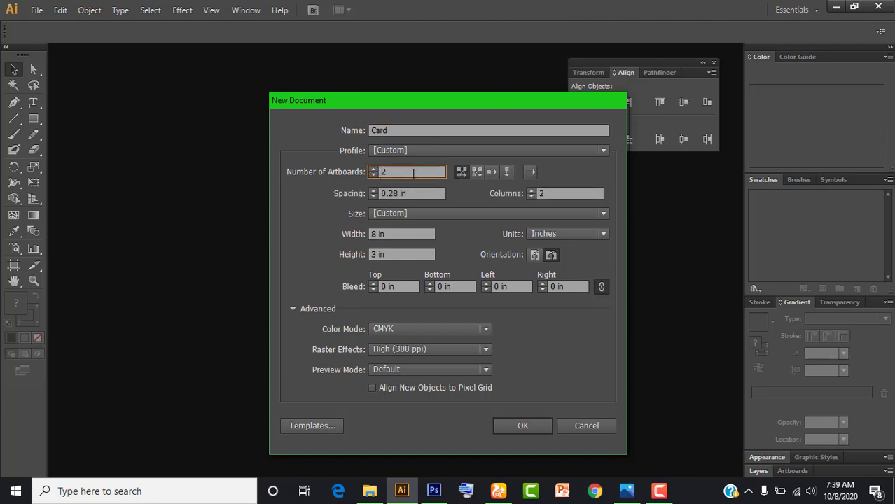
{"action": "double_click", "coordinate": [374, 234]}
{"action": "type", "text": "3"}
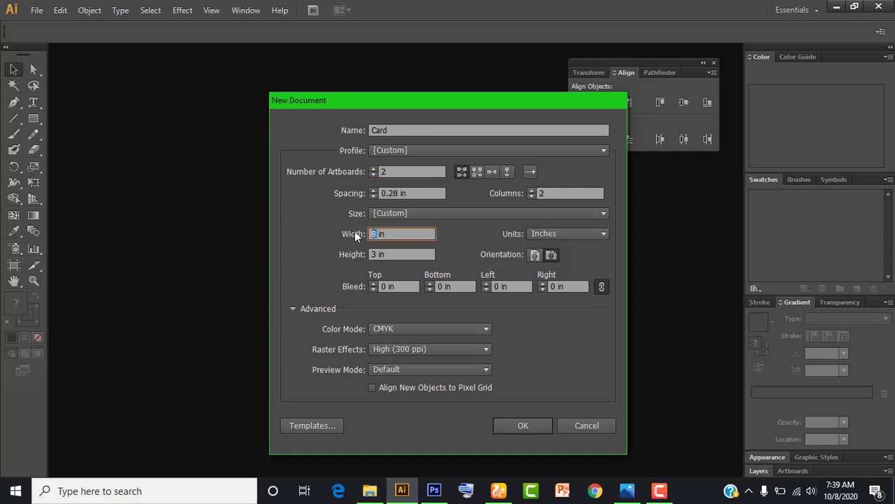
{"action": "type", "text": ".5"}
{"action": "key", "text": "Tab"}
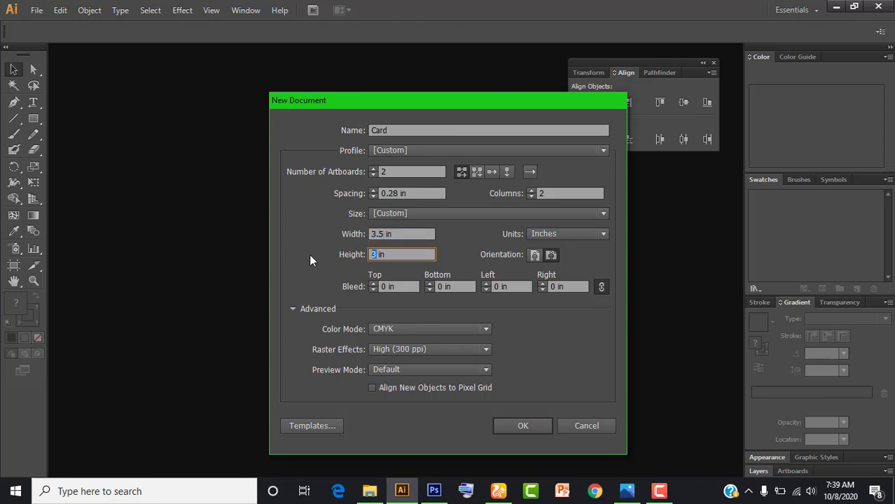
{"action": "type", "text": "2"}
{"action": "left_click", "coordinate": [549, 238]}
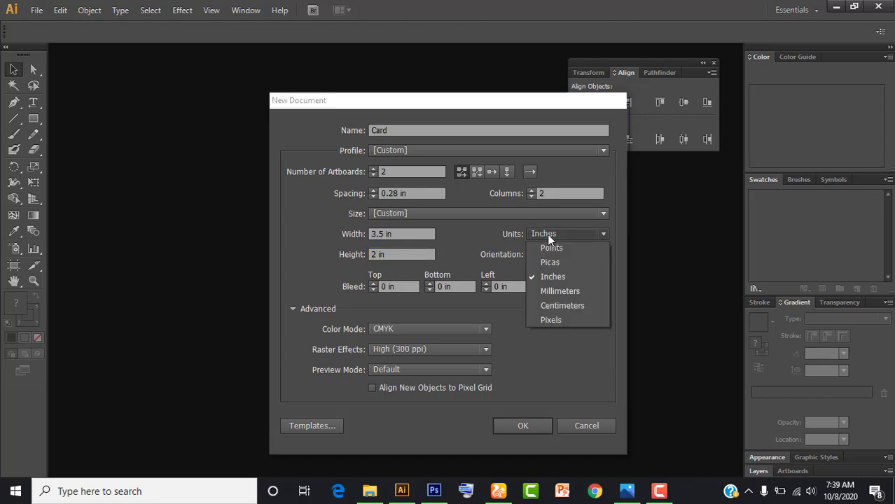
{"action": "left_click", "coordinate": [561, 277]}
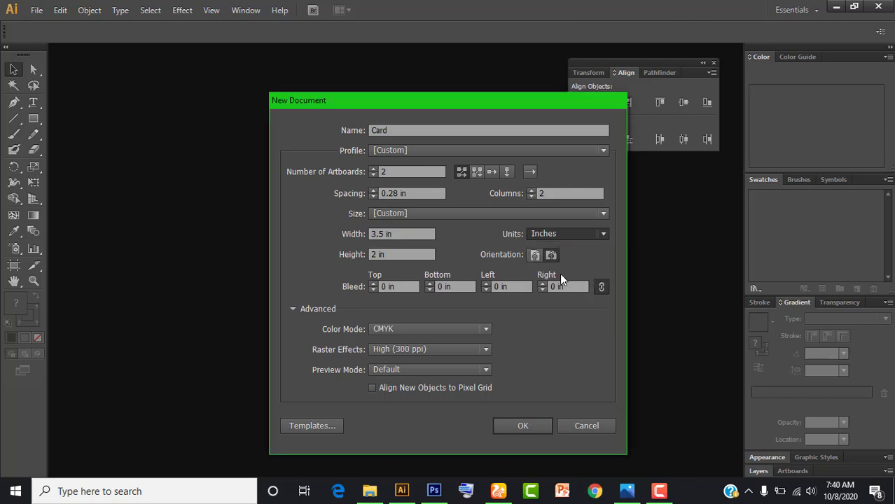
{"action": "left_click", "coordinate": [383, 287]}
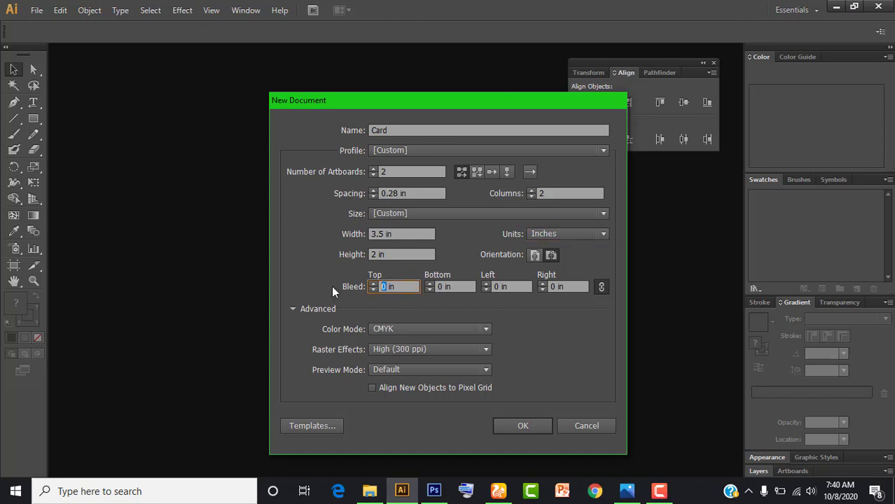
{"action": "type", "text": "0.125"}
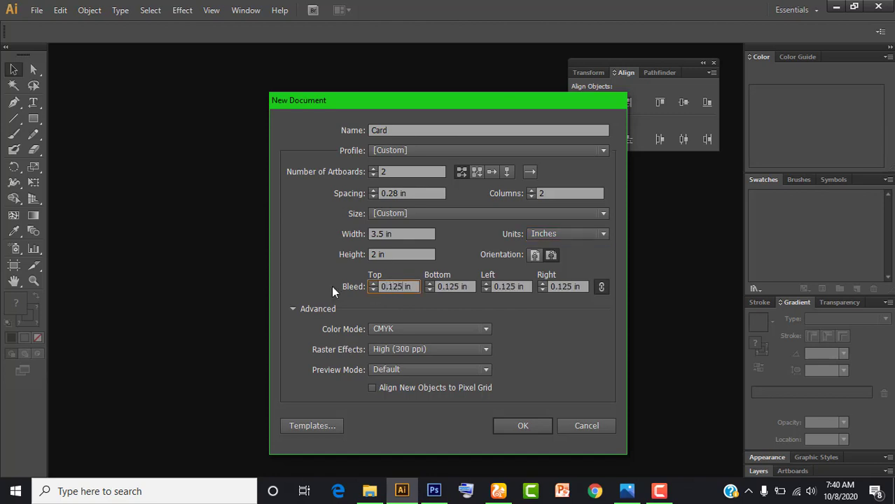
{"action": "left_click", "coordinate": [600, 292]}
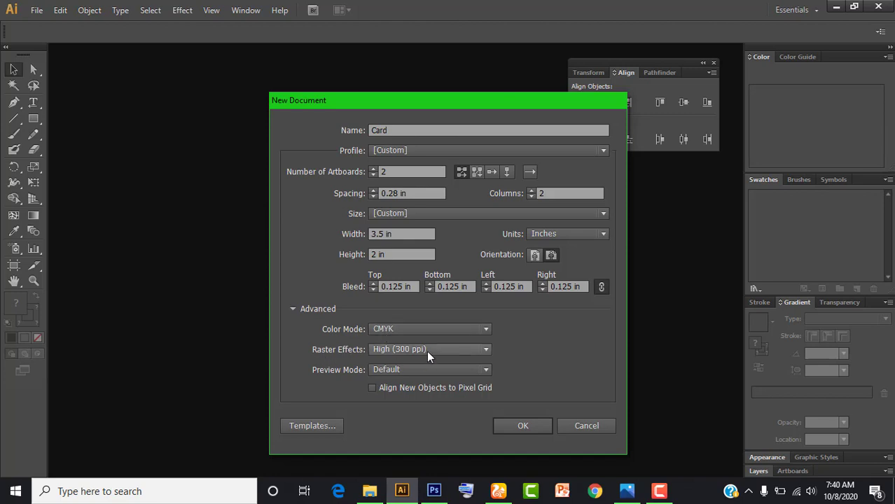
{"action": "left_click", "coordinate": [530, 422]}
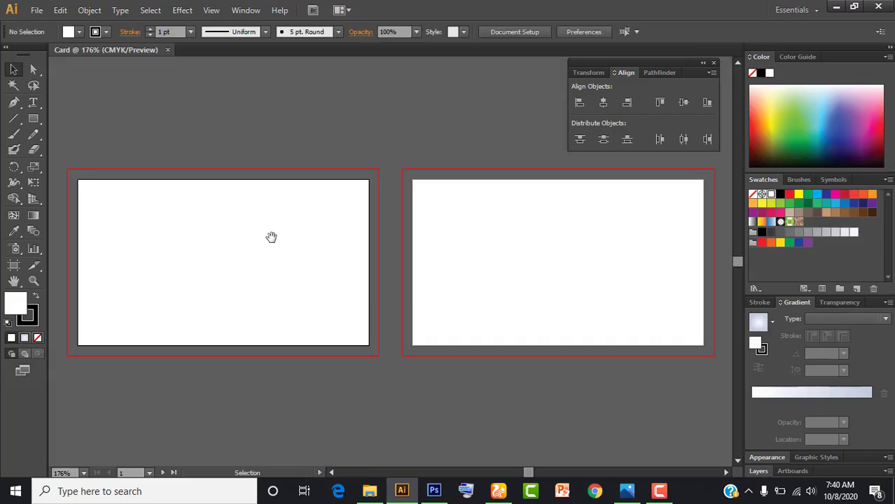
Step: Draw an unfilled, black-stroked rectangle spanning the first artboard and select it
{"action": "mouse_move", "coordinate": [269, 238]}
{"action": "left_mouse_down"}
{"action": "mouse_move", "coordinate": [390, 239]}
{"action": "mouse_move", "coordinate": [335, 218]}
{"action": "mouse_move", "coordinate": [303, 219]}
{"action": "left_mouse_up"}
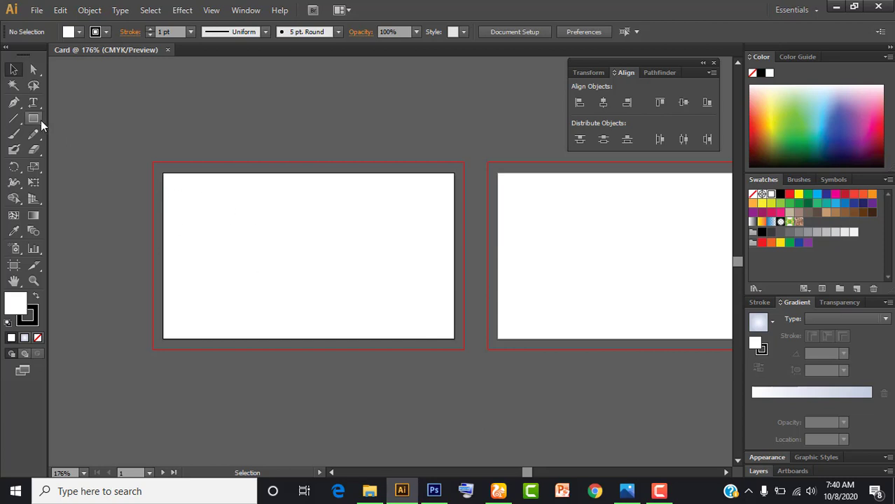
{"action": "left_click_drag", "start_coordinate": [35, 119], "coordinate": [94, 123]}
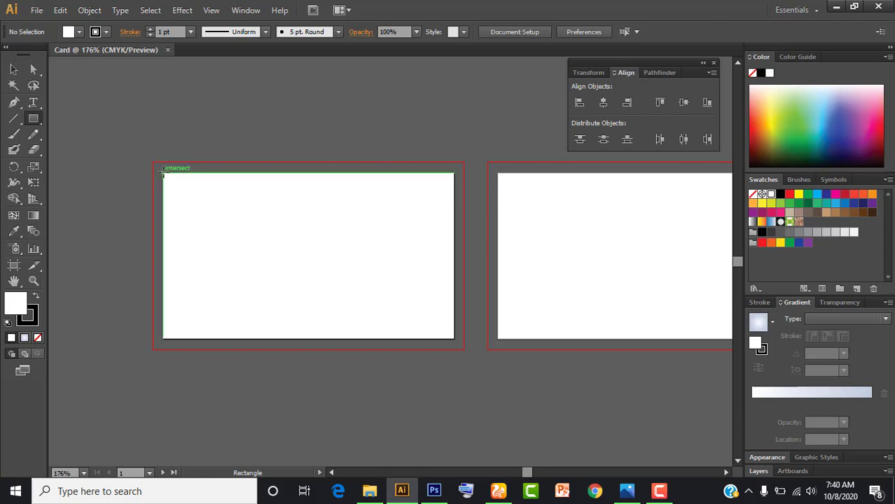
{"action": "left_click_drag", "start_coordinate": [165, 174], "coordinate": [451, 334]}
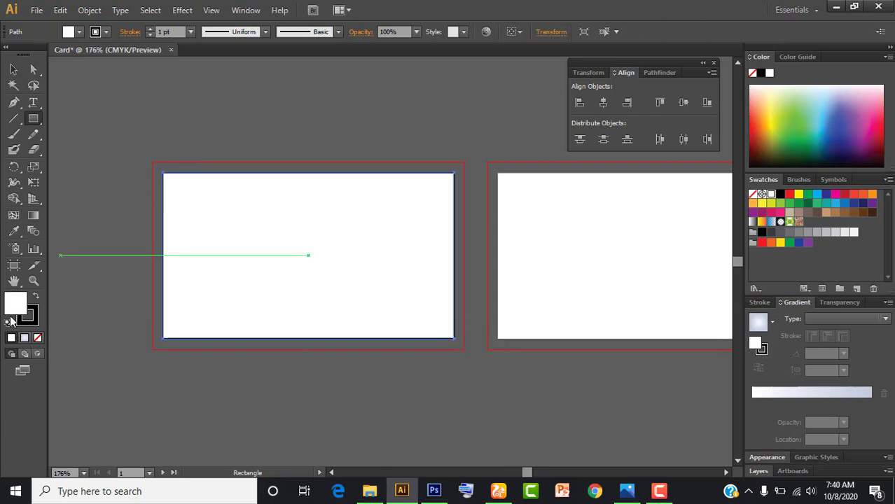
{"action": "left_click", "coordinate": [38, 339]}
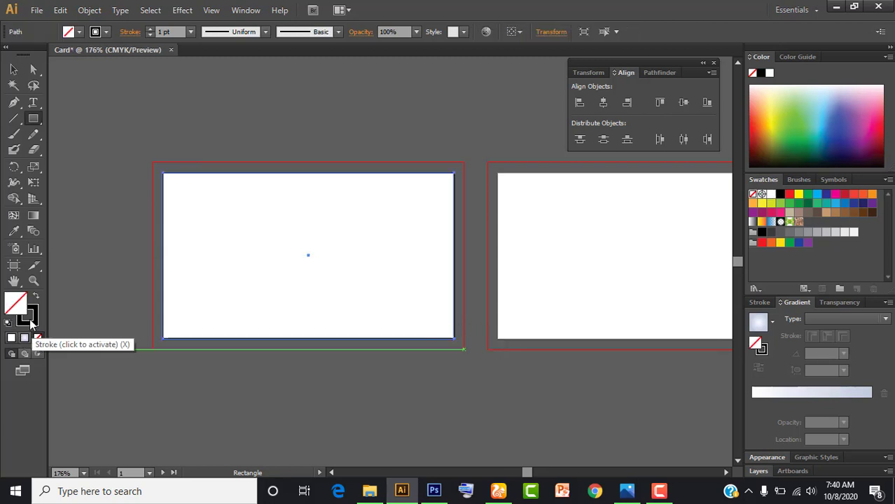
{"action": "left_click", "coordinate": [15, 68]}
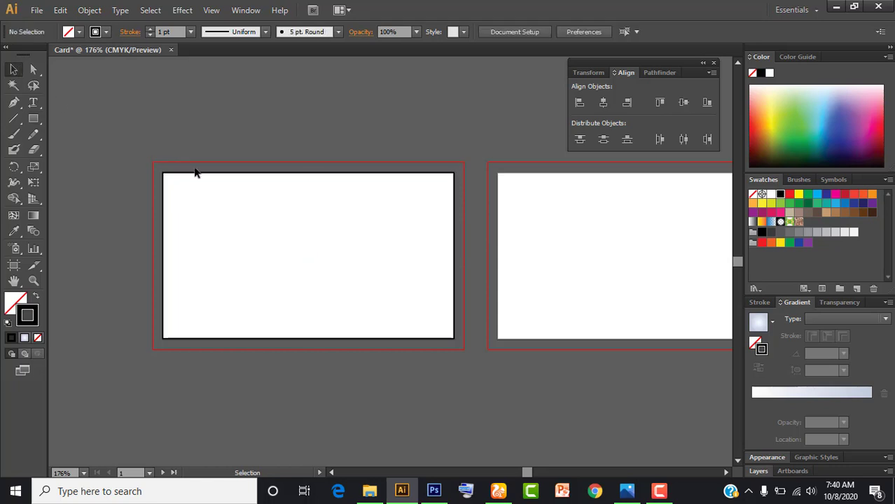
{"action": "left_click", "coordinate": [195, 175]}
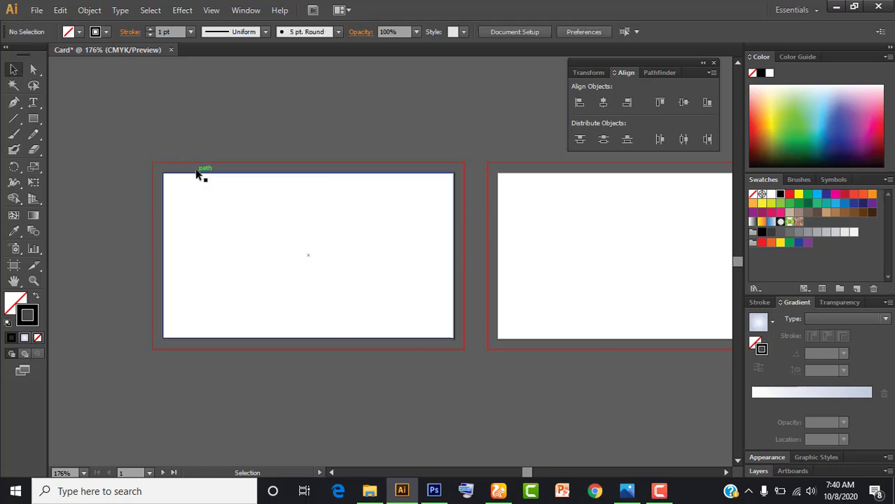
Step: Create a -0.175 in offset path inside the first rectangle and turn it into a guide
{"action": "left_click", "coordinate": [90, 10]}
{"action": "mouse_move", "coordinate": [104, 274]}
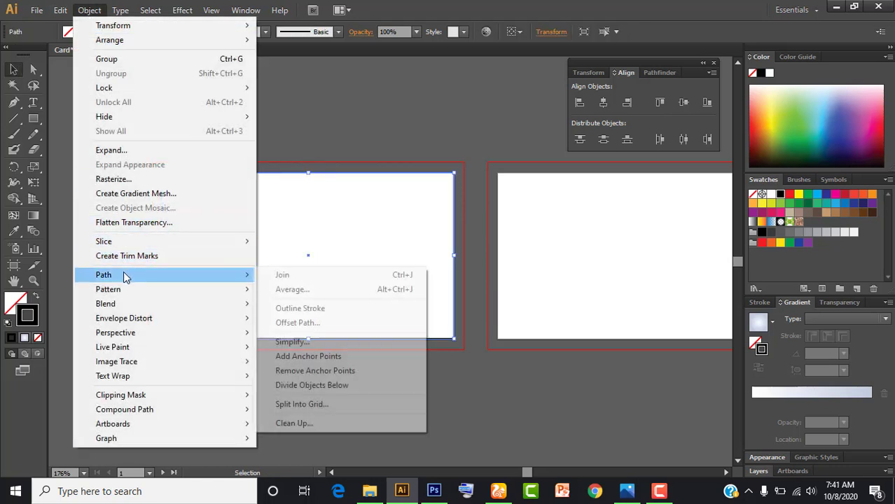
{"action": "left_click", "coordinate": [298, 323]}
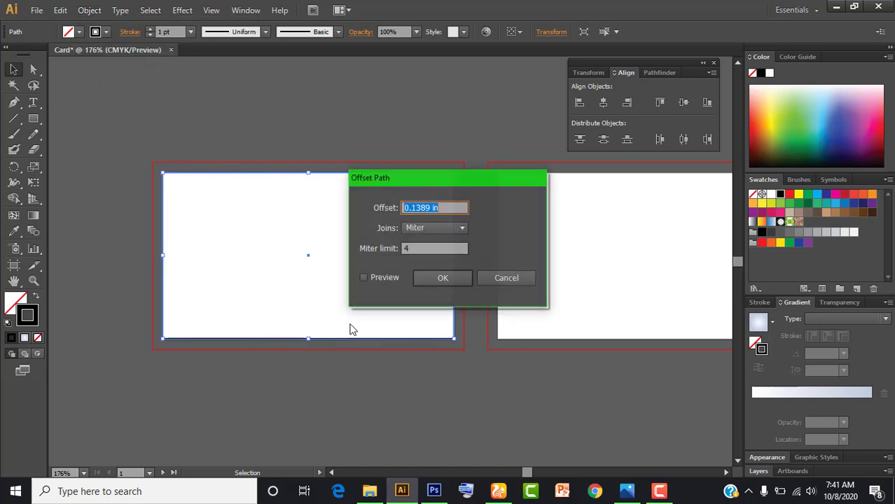
{"action": "key", "text": "BackSpace"}
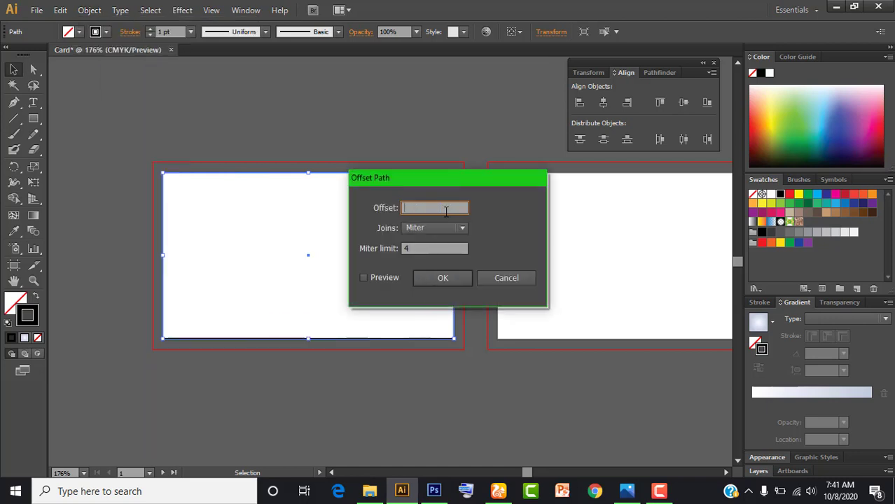
{"action": "type", "text": "-0"}
{"action": "type", "text": ".1"}
{"action": "type", "text": "75"}
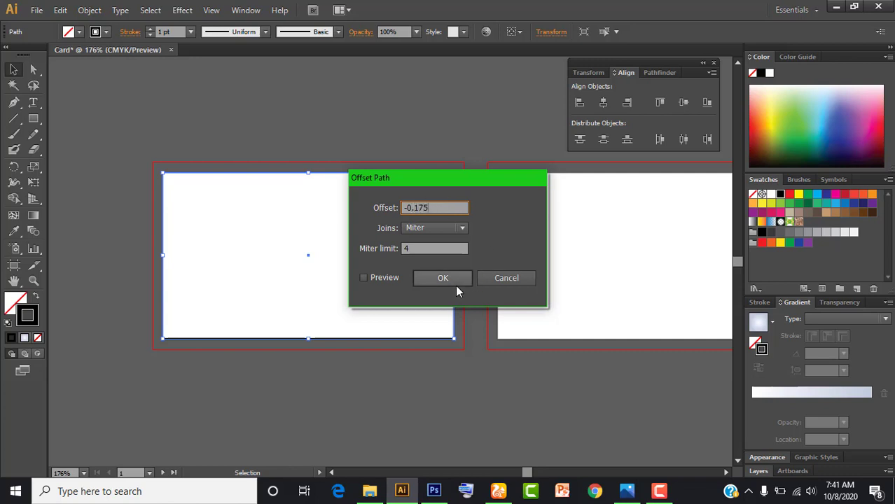
{"action": "left_click", "coordinate": [380, 278]}
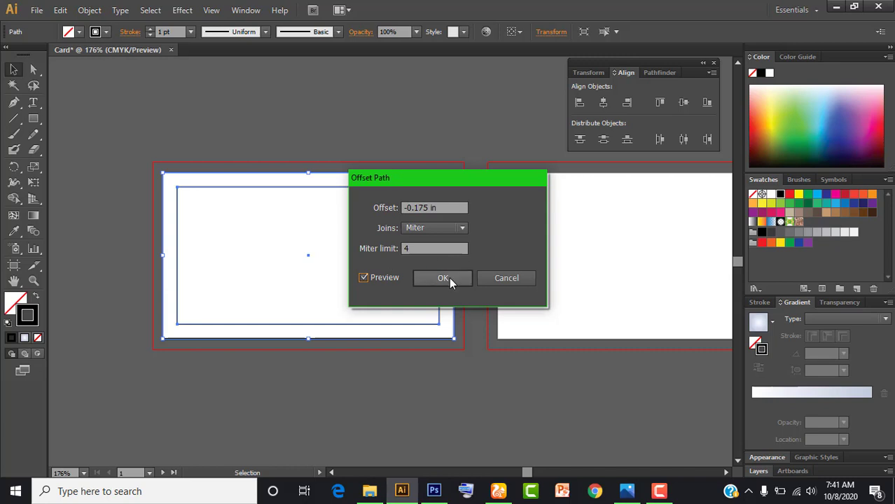
{"action": "left_click", "coordinate": [448, 278]}
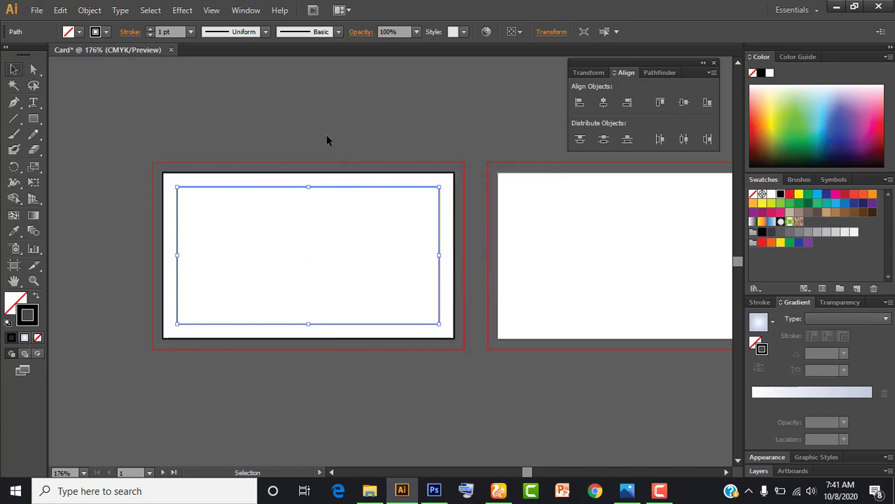
{"action": "left_click", "coordinate": [342, 189]}
{"action": "left_click", "coordinate": [351, 193]}
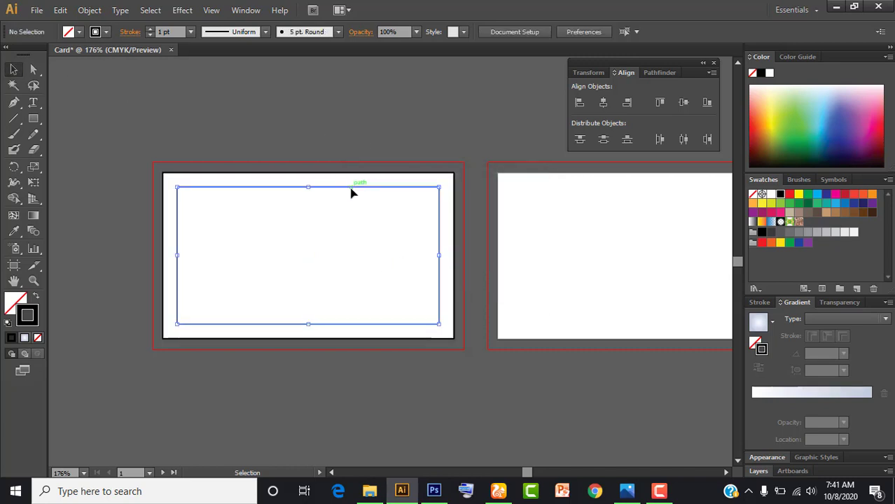
{"action": "right_click", "coordinate": [350, 190]}
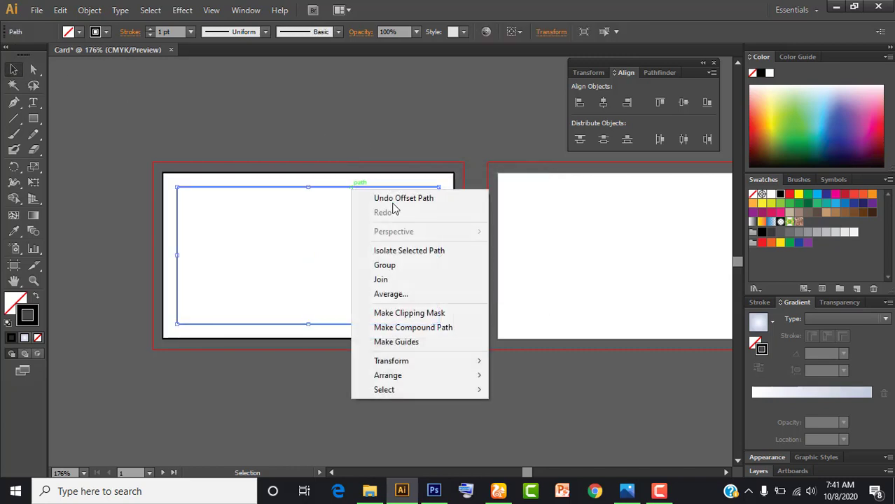
{"action": "left_click", "coordinate": [428, 340]}
Step: Copy the border rectangle onto the second artboard and make its inset offset path a guide
{"action": "left_click", "coordinate": [454, 184]}
{"action": "left_click_drag", "start_coordinate": [453, 184], "coordinate": [367, 206]}
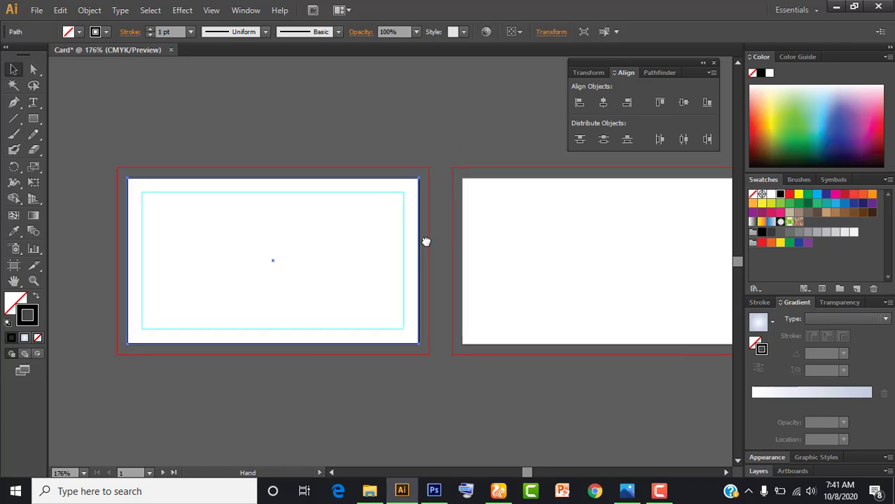
{"action": "left_click_drag", "start_coordinate": [467, 220], "coordinate": [700, 212]}
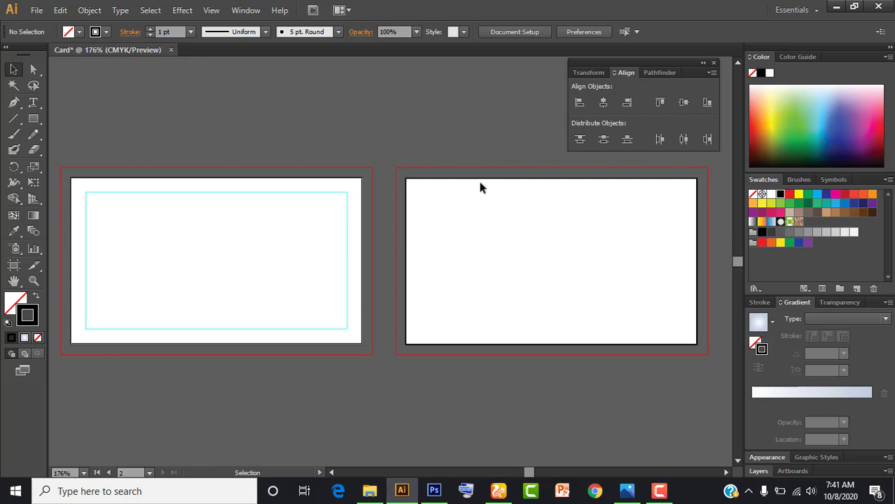
{"action": "left_click", "coordinate": [89, 10]}
{"action": "mouse_move", "coordinate": [104, 274]}
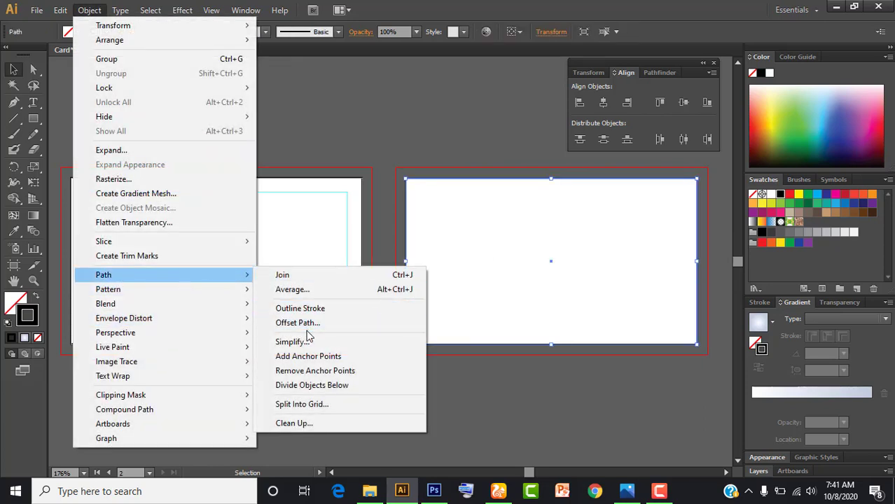
{"action": "left_click", "coordinate": [312, 321]}
{"action": "left_click", "coordinate": [465, 279]}
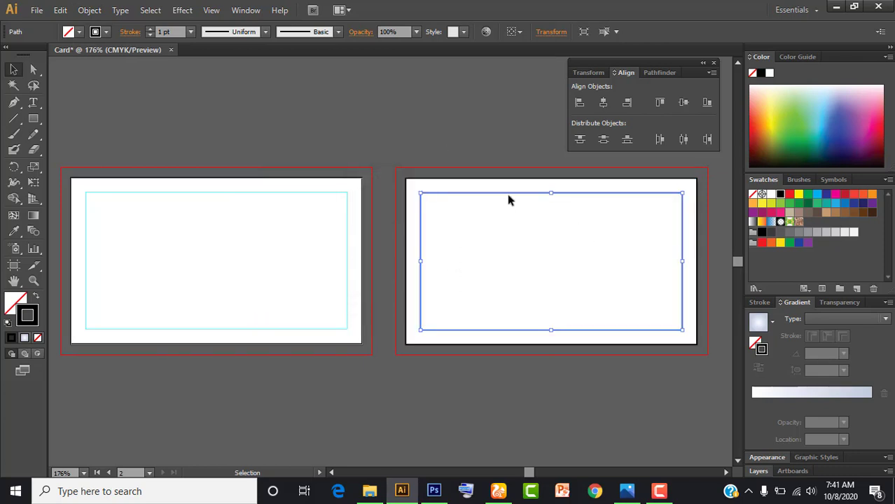
{"action": "right_click", "coordinate": [508, 196]}
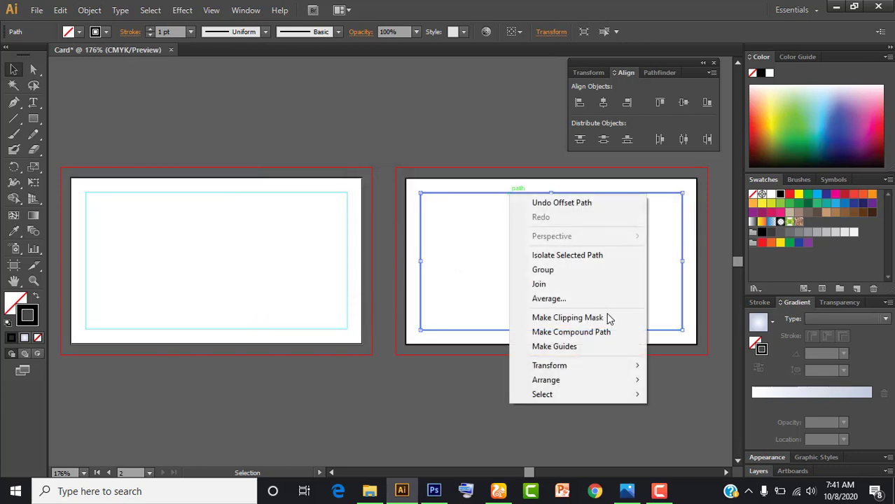
{"action": "left_click", "coordinate": [570, 347]}
{"action": "left_click", "coordinate": [416, 129]}
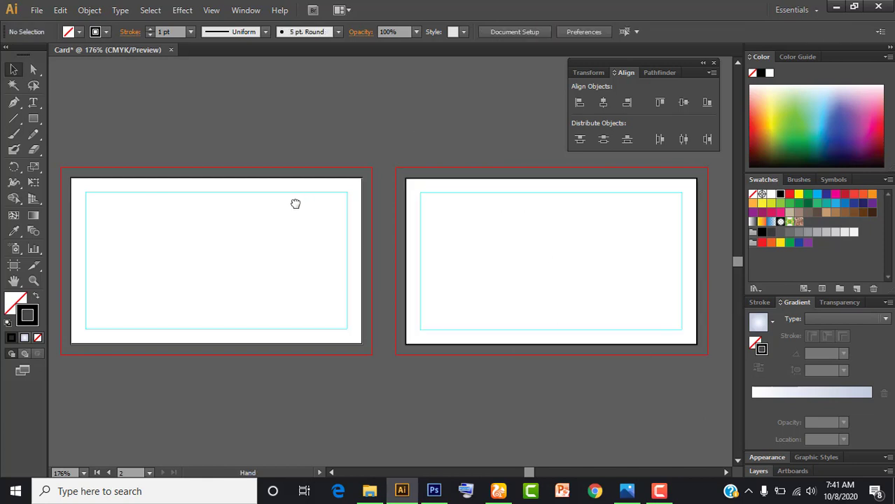
{"action": "left_click_drag", "start_coordinate": [301, 196], "coordinate": [328, 208]}
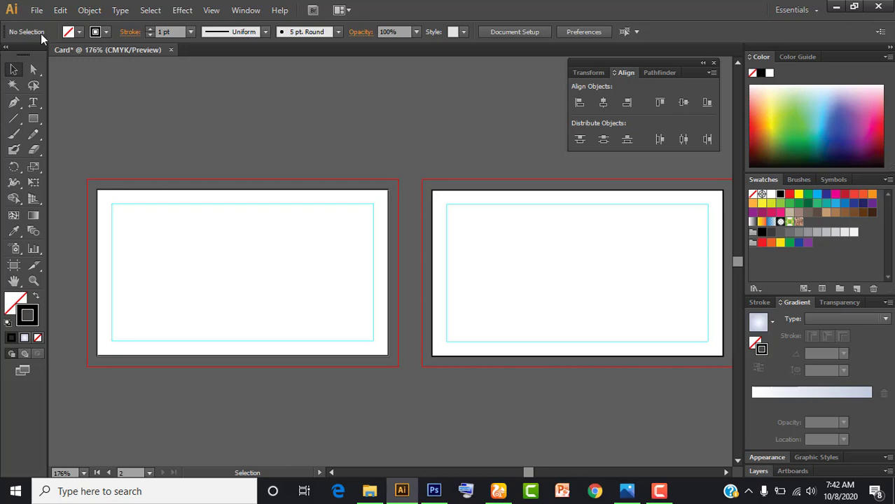
Step: Save the document as card.ai on the Desktop, replacing the existing file with default options
{"action": "left_click", "coordinate": [36, 10]}
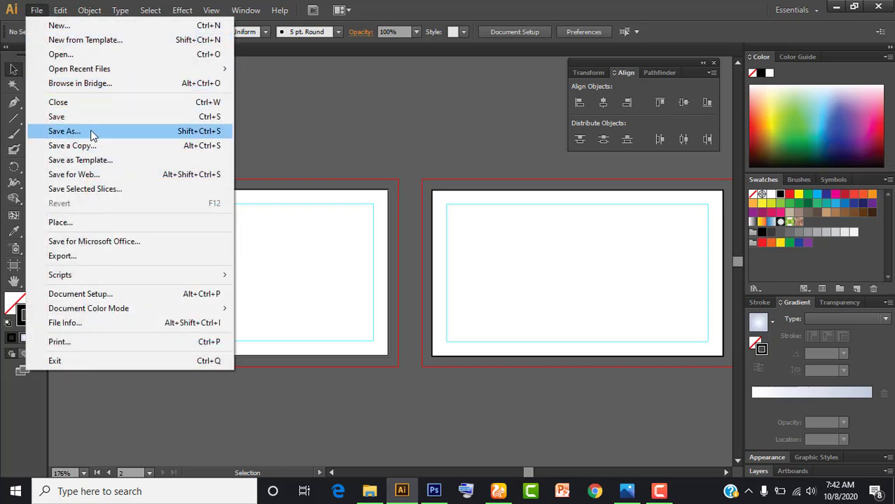
{"action": "left_click", "coordinate": [84, 120]}
{"action": "left_click", "coordinate": [38, 103]}
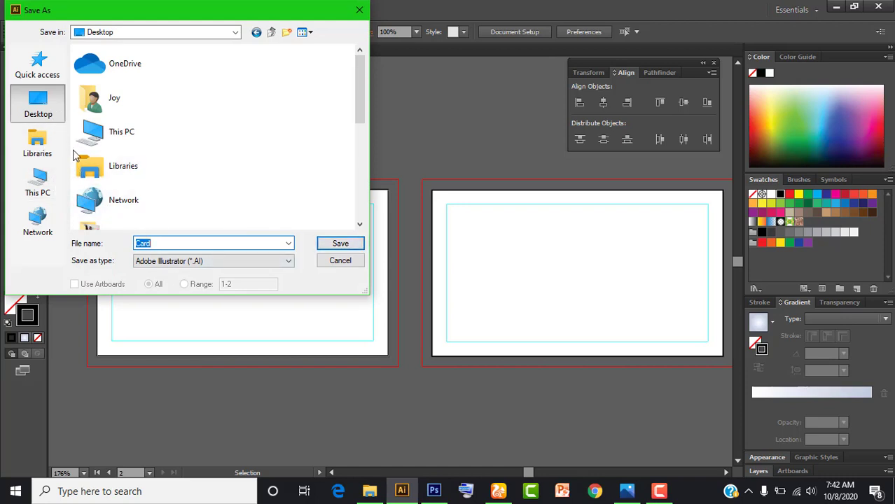
{"action": "left_click", "coordinate": [341, 245]}
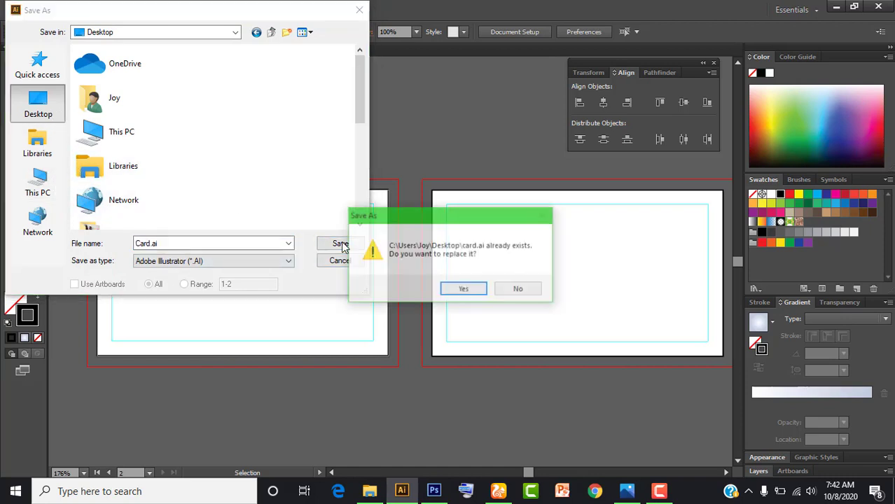
{"action": "left_click", "coordinate": [479, 290]}
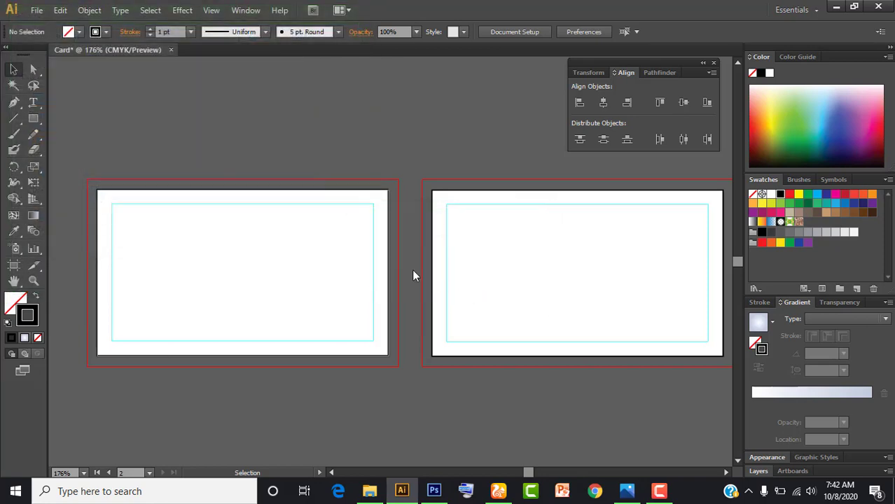
{"action": "left_click", "coordinate": [497, 428]}
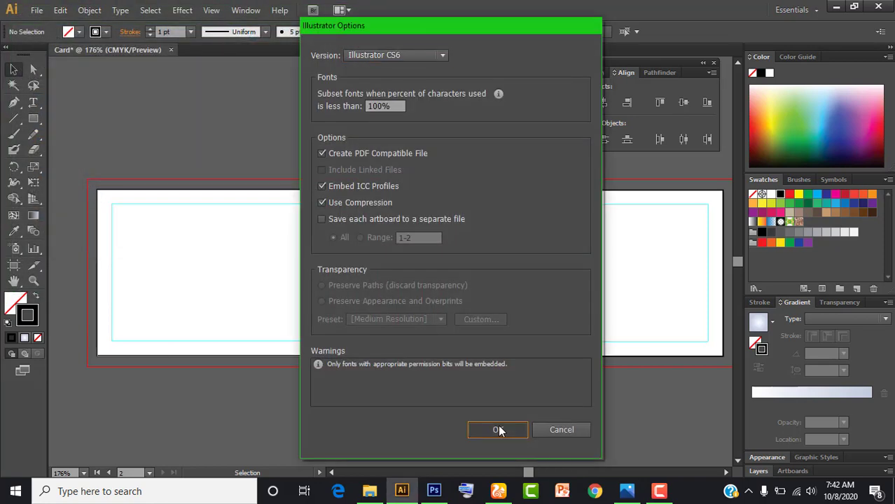
Step: Select the guide rectangle on the first artboard
{"action": "left_click", "coordinate": [33, 118]}
{"action": "left_click", "coordinate": [70, 117]}
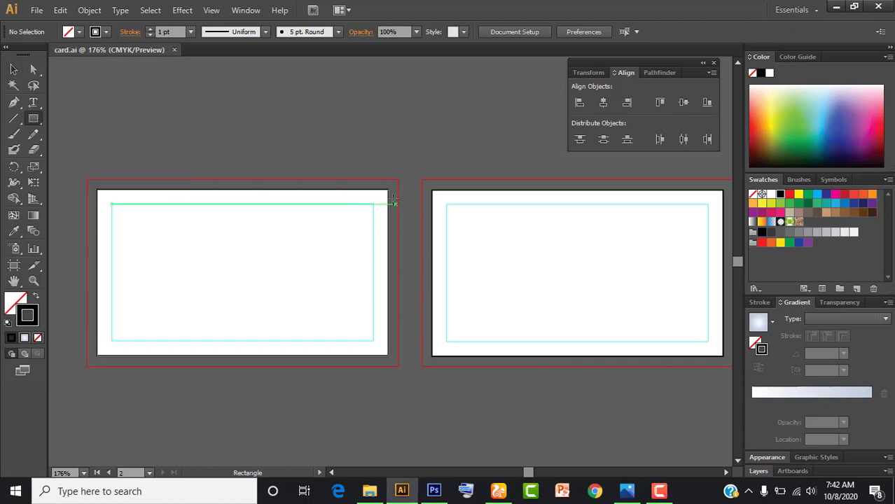
{"action": "left_click", "coordinate": [16, 70]}
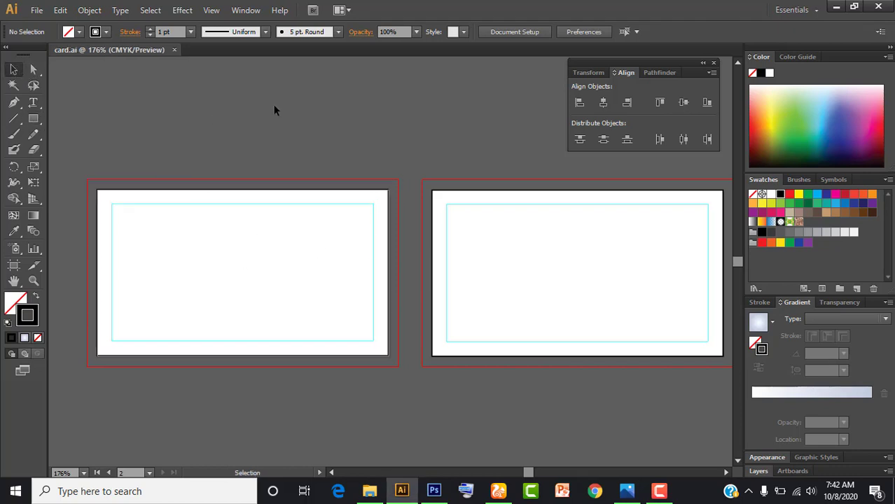
{"action": "left_click", "coordinate": [349, 205]}
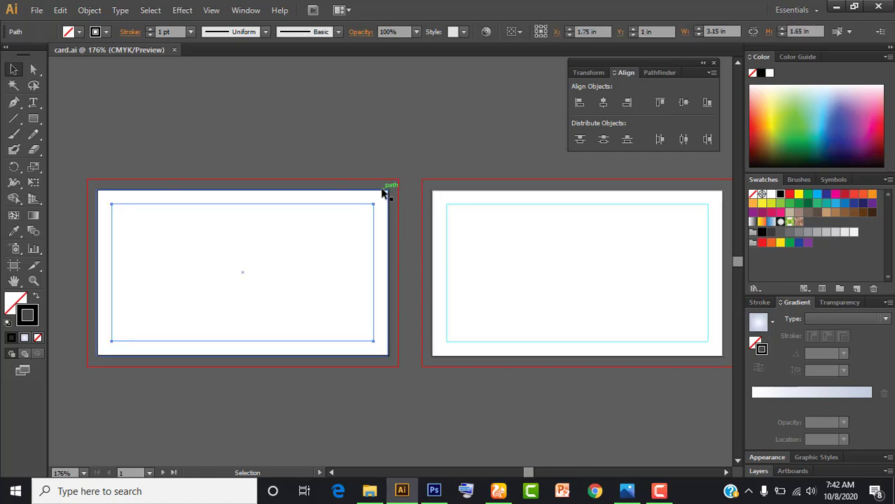
Step: Lock the inset guide on the first artboard via Object > Lock > Selection
{"action": "left_click", "coordinate": [322, 231]}
{"action": "left_click", "coordinate": [280, 204]}
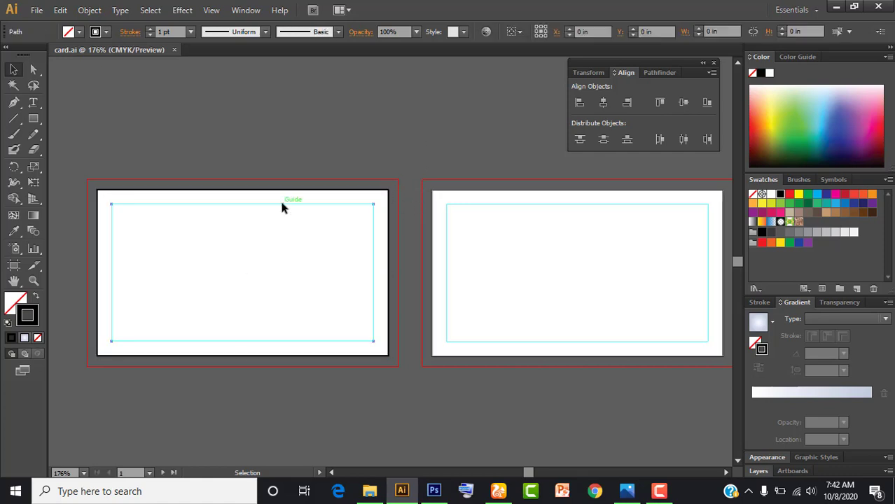
{"action": "left_click", "coordinate": [91, 10]}
{"action": "mouse_move", "coordinate": [104, 88]}
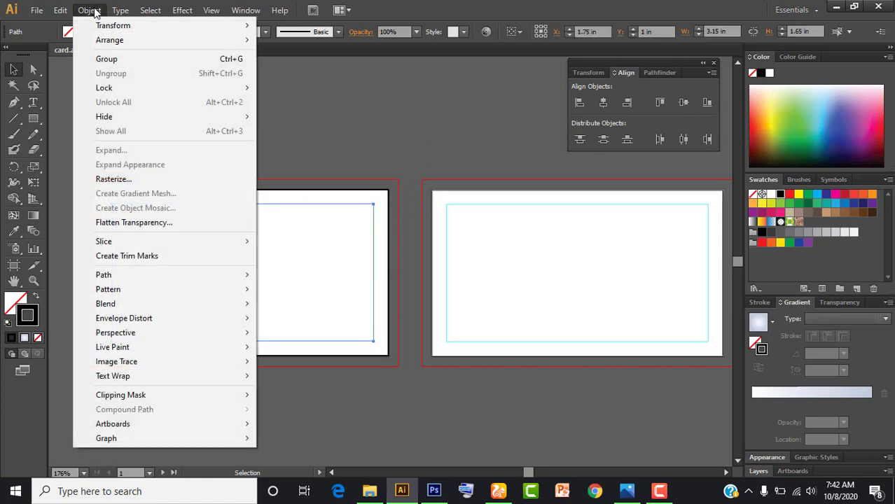
{"action": "left_click", "coordinate": [280, 87]}
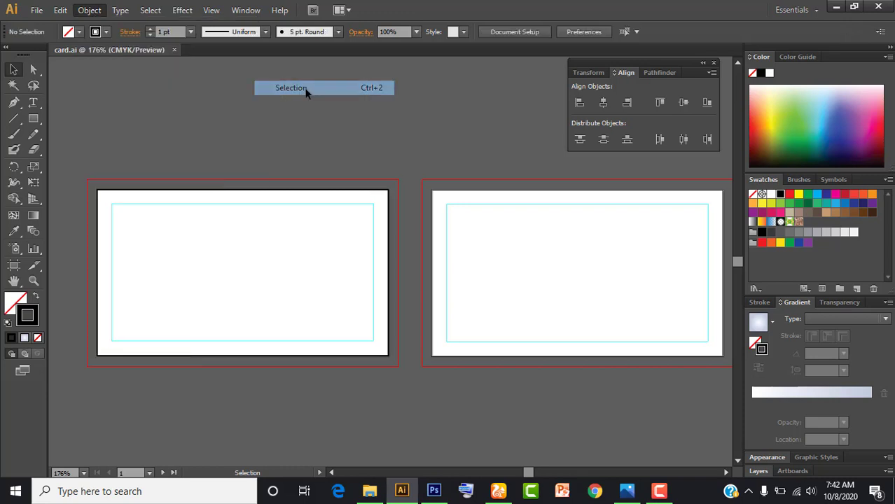
Step: Check the border rectangles on both artboards by selecting them, then minimize Illustrator
{"action": "left_click", "coordinate": [315, 220]}
{"action": "key", "text": "ctrl+shift+a"}
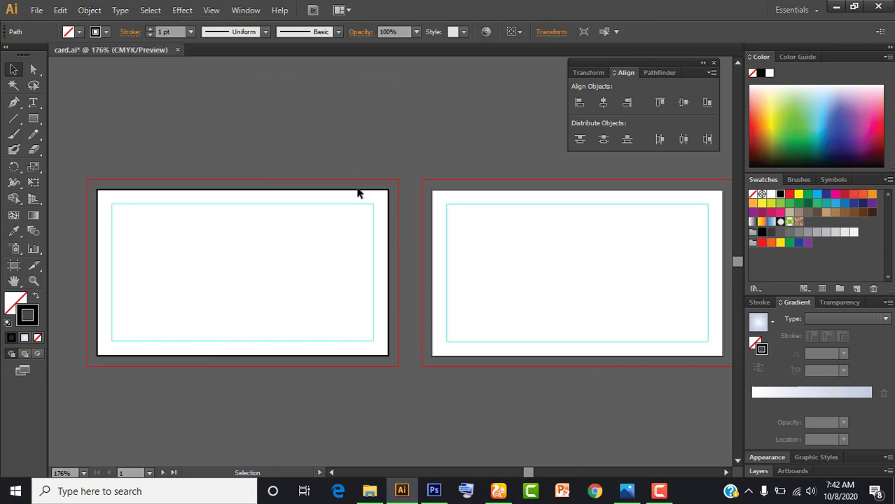
{"action": "left_click", "coordinate": [369, 196]}
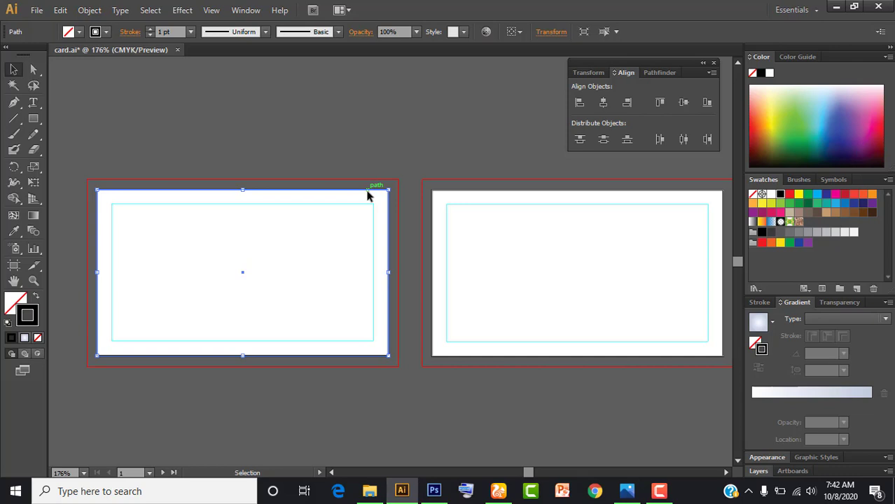
{"action": "key", "text": "ctrl+shift+a"}
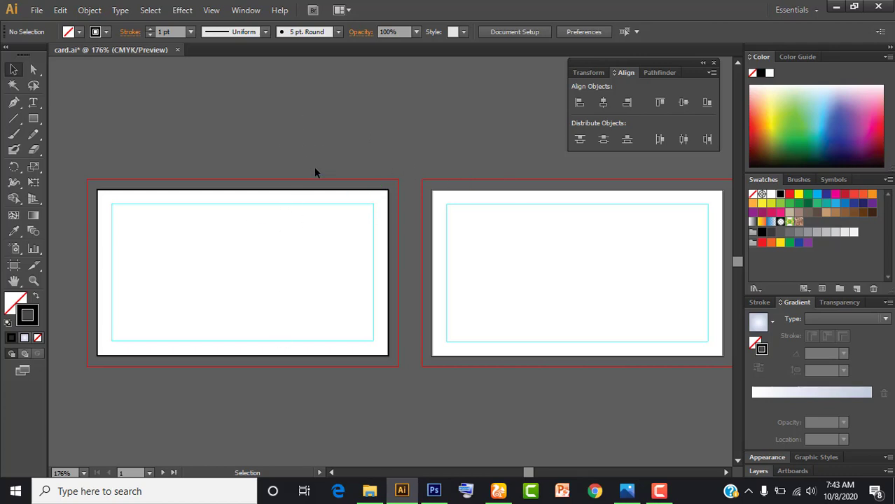
{"action": "left_click", "coordinate": [466, 210]}
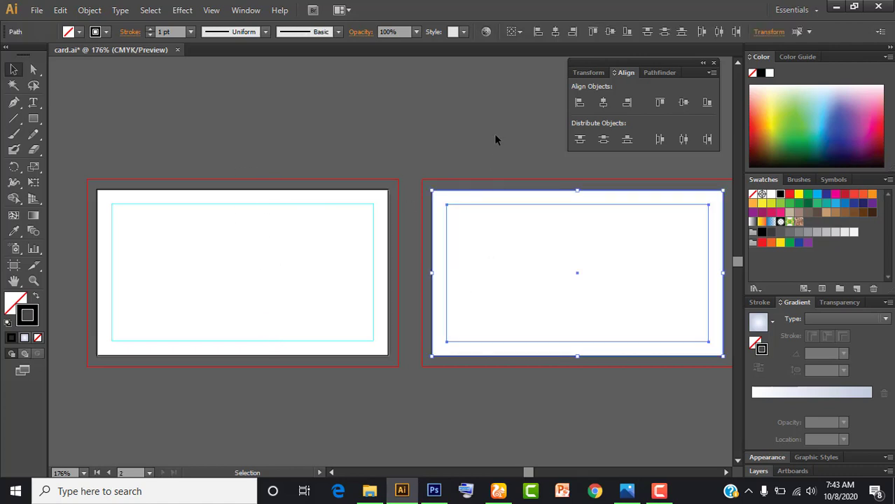
{"action": "key", "text": "ctrl+shift+a"}
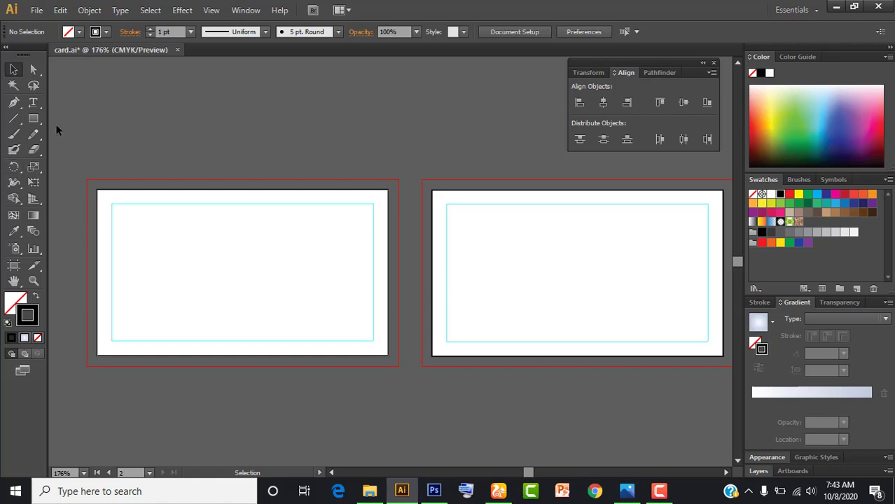
{"action": "left_click", "coordinate": [39, 120]}
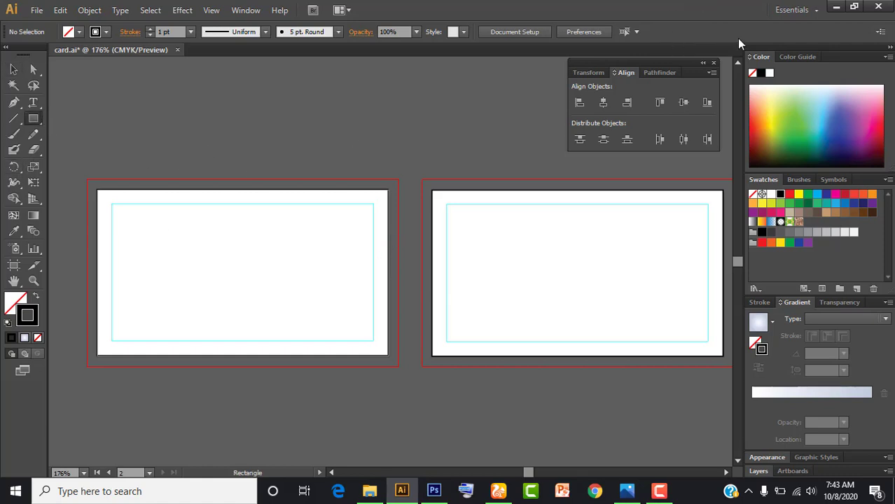
{"action": "left_click", "coordinate": [835, 6]}
Step: Open the Icon and Logo files from the New Order folder in Illustrator despite missing fonts
{"action": "left_click", "coordinate": [815, 7]}
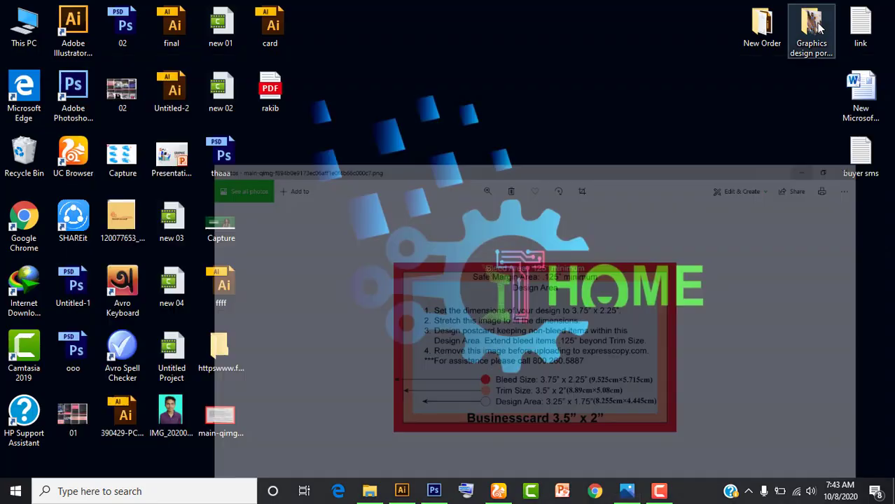
{"action": "double_click", "coordinate": [761, 40]}
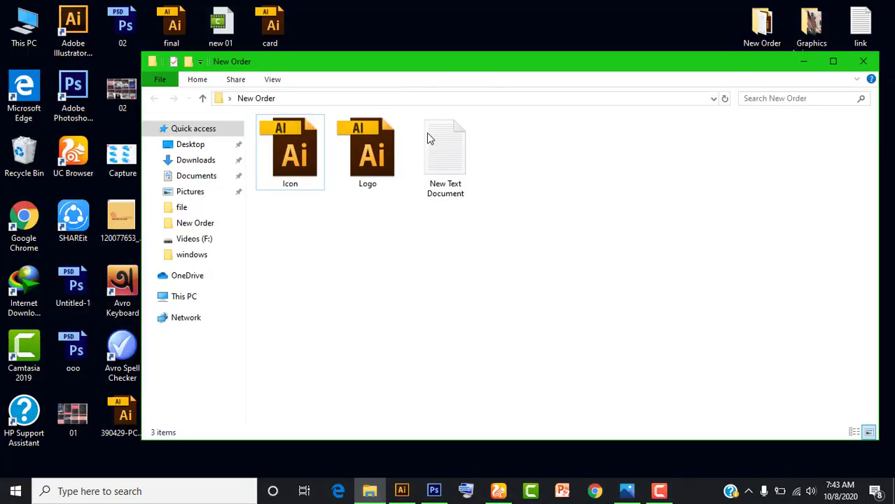
{"action": "left_click", "coordinate": [834, 58]}
{"action": "mouse_move", "coordinate": [156, 168]}
{"action": "left_mouse_down"}
{"action": "mouse_move", "coordinate": [230, 111]}
{"action": "mouse_move", "coordinate": [404, 493]}
{"action": "mouse_move", "coordinate": [477, 301]}
{"action": "left_mouse_up"}
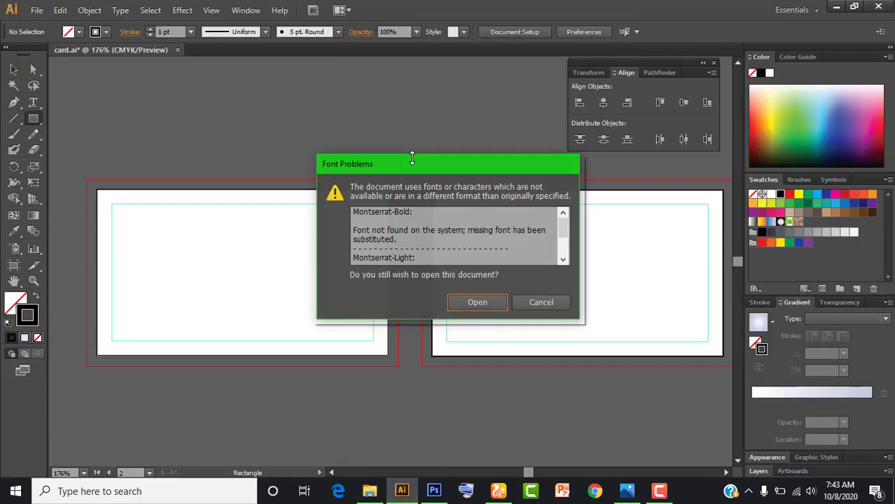
{"action": "left_click", "coordinate": [477, 301]}
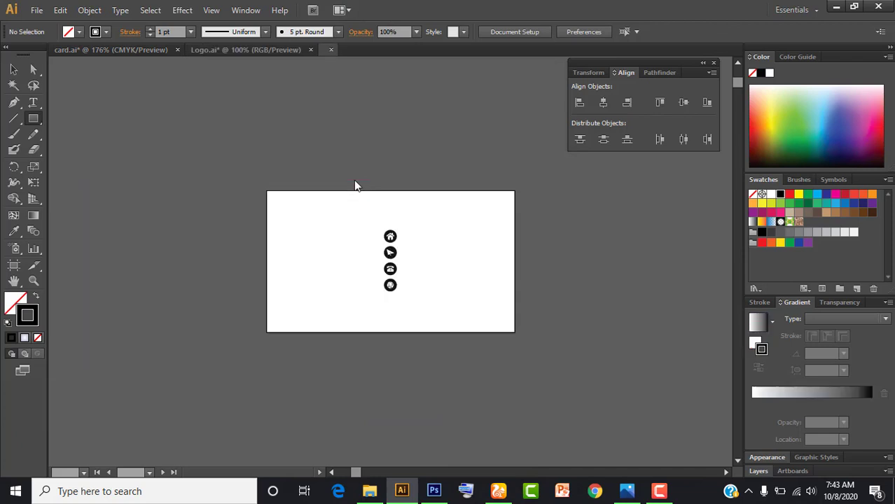
Step: Review the contact lines in the Notepad text file and select colour code 131319
{"action": "left_click", "coordinate": [836, 7]}
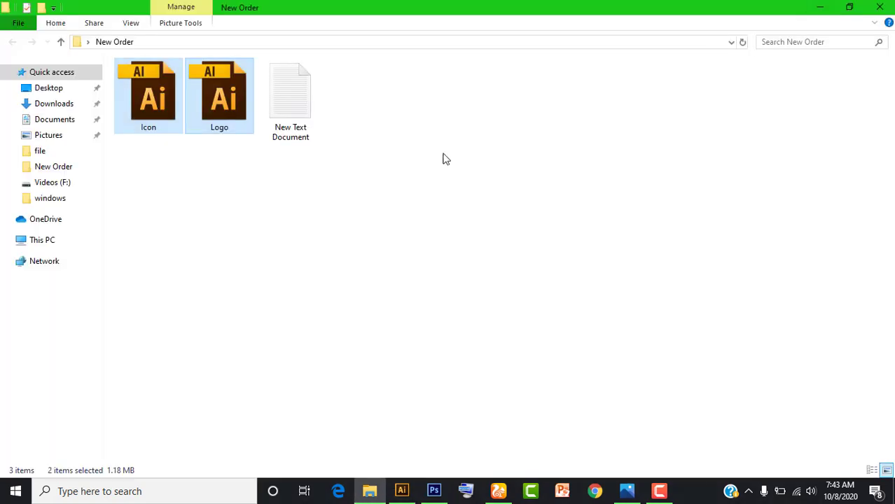
{"action": "double_click", "coordinate": [296, 116]}
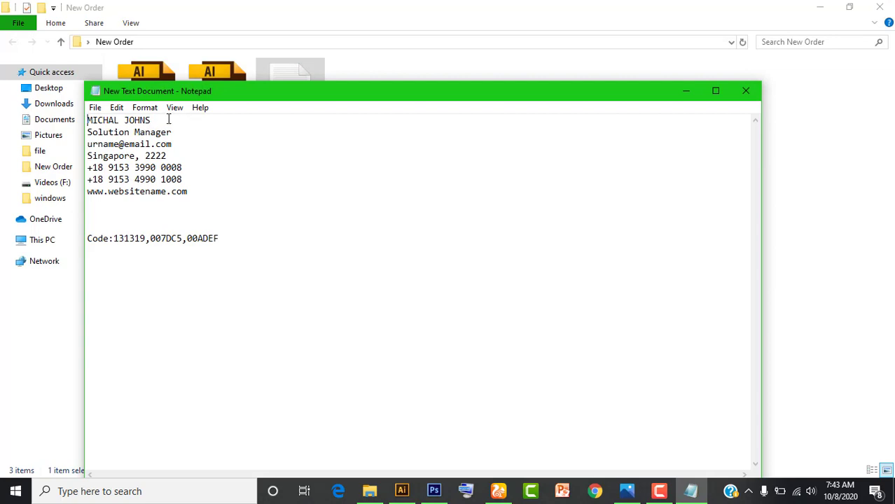
{"action": "left_click_drag", "start_coordinate": [160, 120], "coordinate": [44, 110]}
{"action": "left_click", "coordinate": [188, 133]}
{"action": "key", "text": "shift+Up"}
{"action": "key", "text": "shift+Home"}
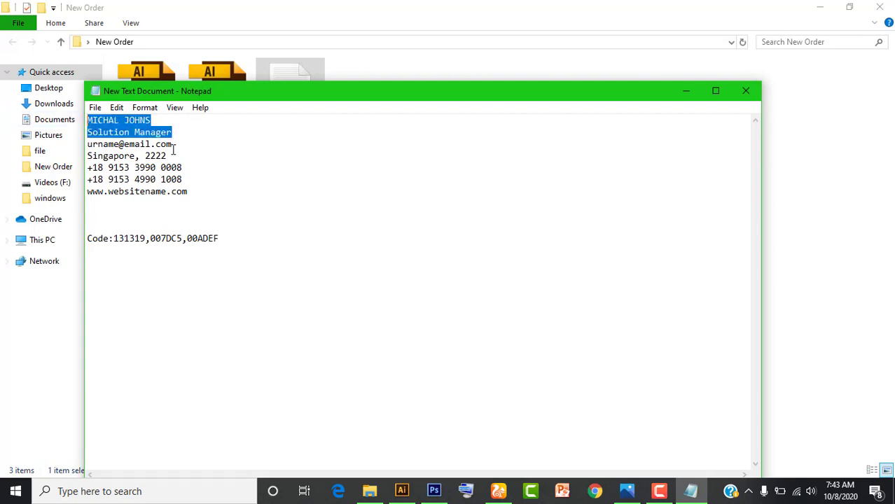
{"action": "left_click", "coordinate": [184, 144]}
{"action": "key", "text": "shift+Left"}
{"action": "key", "text": "shift+Left"}
{"action": "key", "text": "shift+Left"}
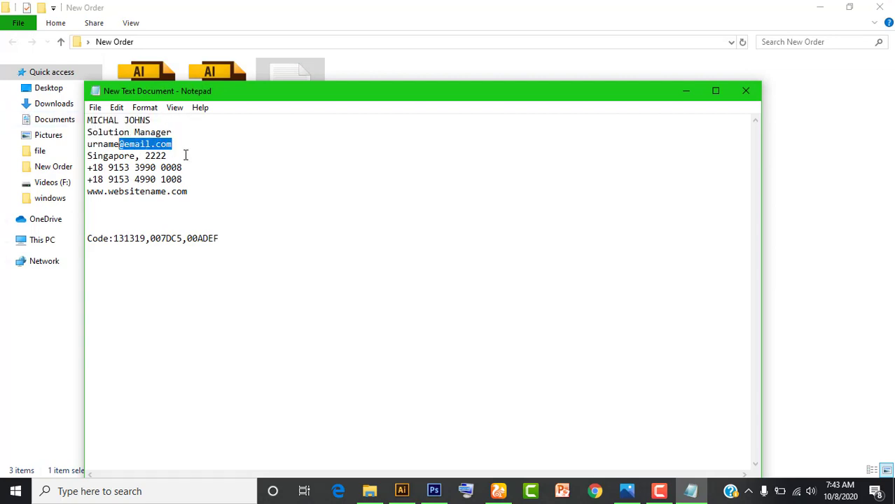
{"action": "left_click", "coordinate": [186, 155]}
{"action": "key", "text": "shift+Left"}
{"action": "key", "text": "shift+Left"}
{"action": "key", "text": "shift+Left"}
{"action": "left_click", "coordinate": [209, 175]}
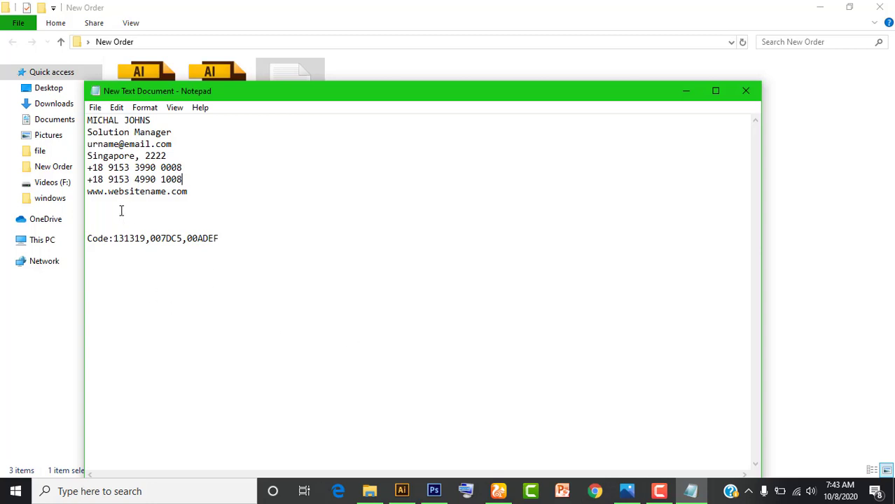
{"action": "left_click_drag", "start_coordinate": [114, 238], "coordinate": [146, 239]}
{"action": "left_click", "coordinate": [401, 491]}
Step: Draw a stroke-less rectangle above the card filled with 131319
{"action": "left_click_drag", "start_coordinate": [263, 99], "coordinate": [325, 137]}
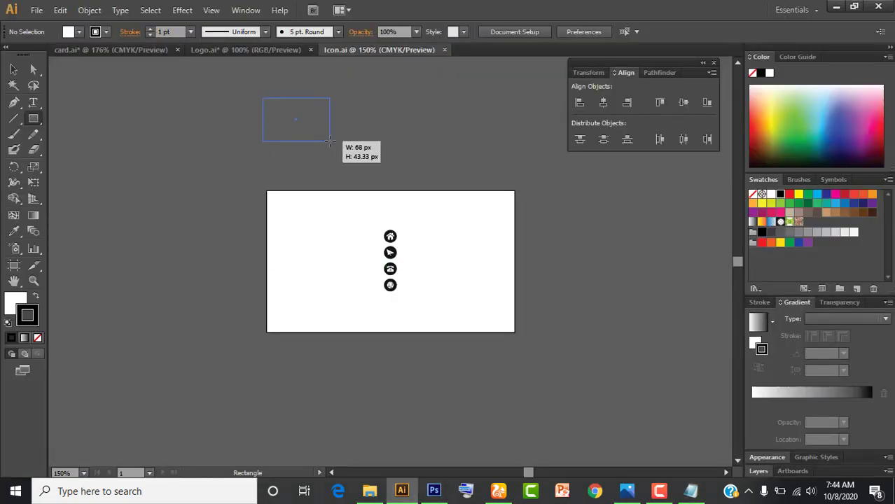
{"action": "left_click", "coordinate": [12, 70]}
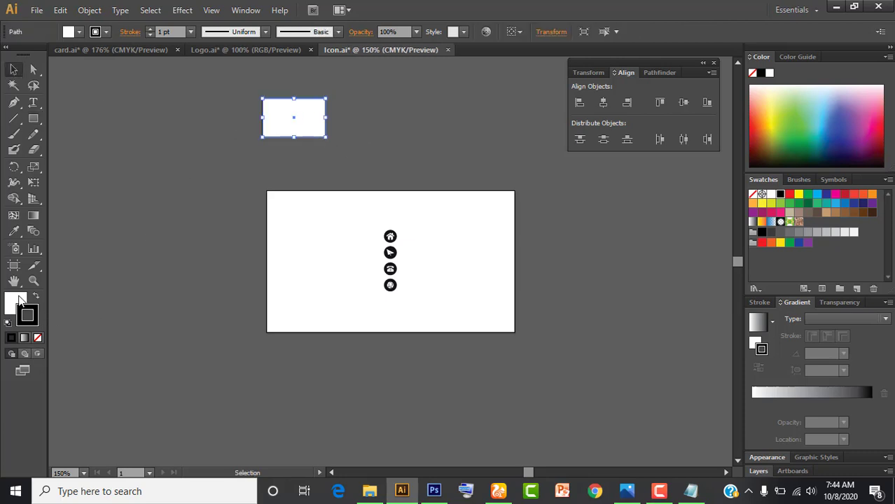
{"action": "key", "text": "slash"}
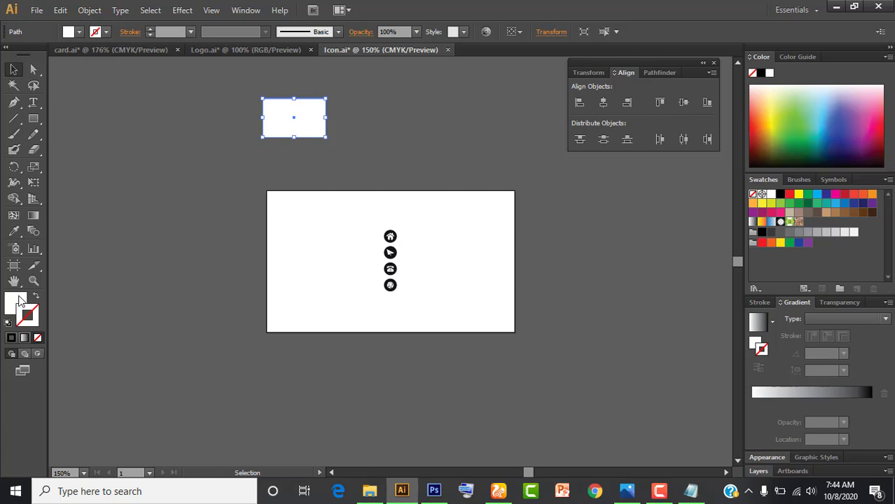
{"action": "double_click", "coordinate": [16, 302]}
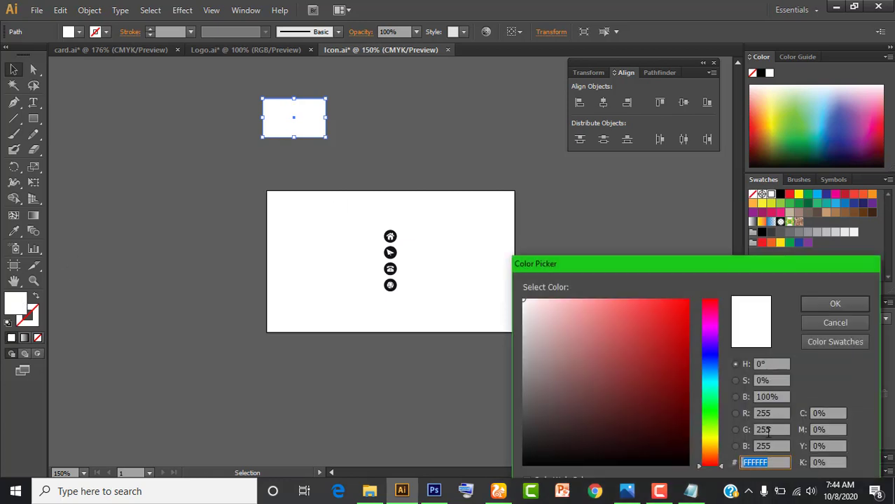
{"action": "type", "text": "131319"}
{"action": "left_click", "coordinate": [833, 304]}
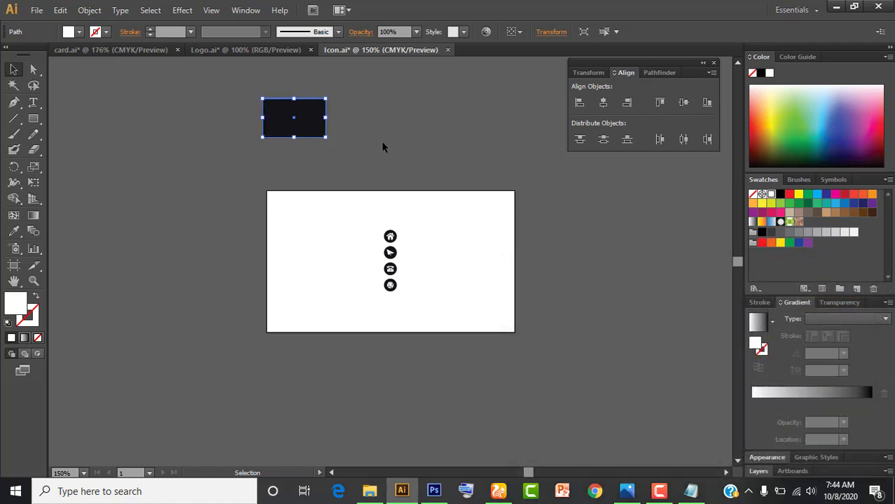
{"action": "left_click", "coordinate": [420, 142]}
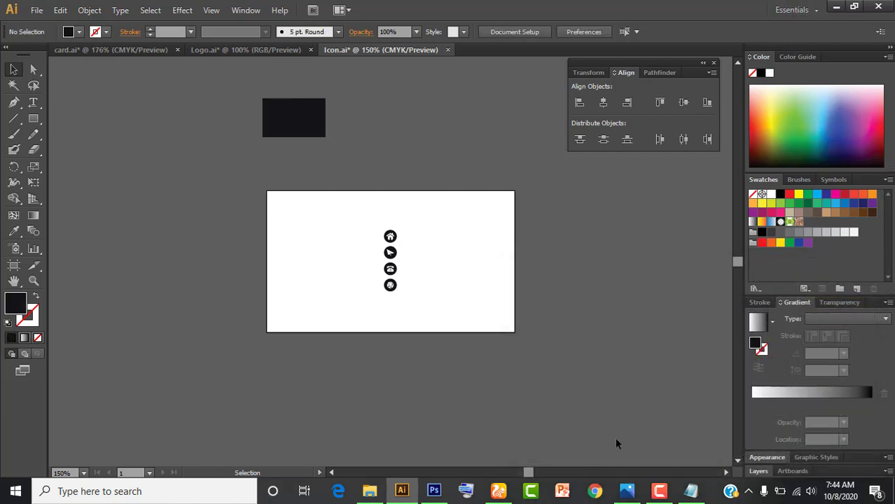
Step: Copy the 007DC5 code and place a duplicate rectangle beside it filled with 007DC5
{"action": "left_click", "coordinate": [693, 491]}
{"action": "left_click", "coordinate": [191, 241]}
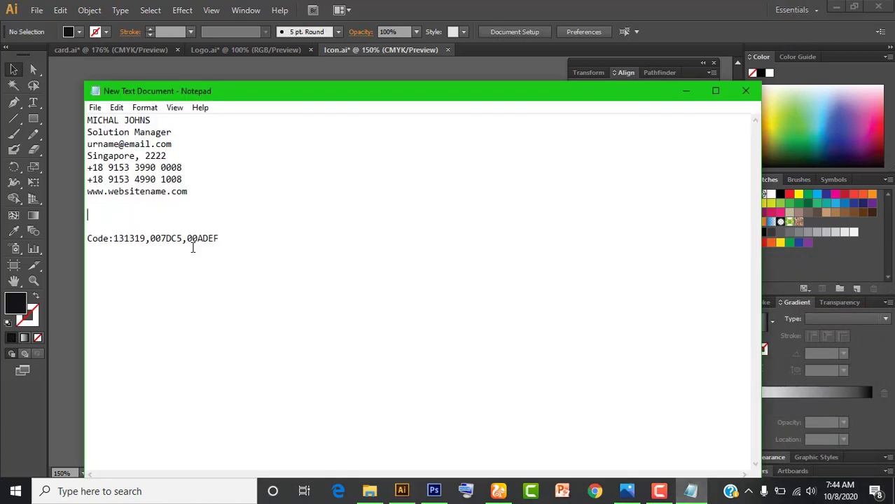
{"action": "left_click_drag", "start_coordinate": [151, 239], "coordinate": [182, 235]}
{"action": "key", "text": "ctrl+c"}
{"action": "left_click", "coordinate": [686, 93]}
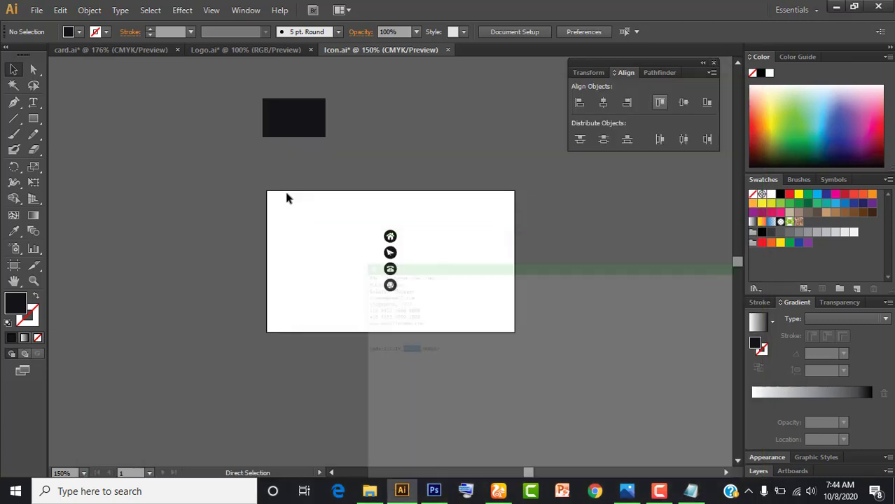
{"action": "left_click", "coordinate": [308, 119]}
{"action": "left_click_drag", "start_coordinate": [315, 118], "coordinate": [432, 132]}
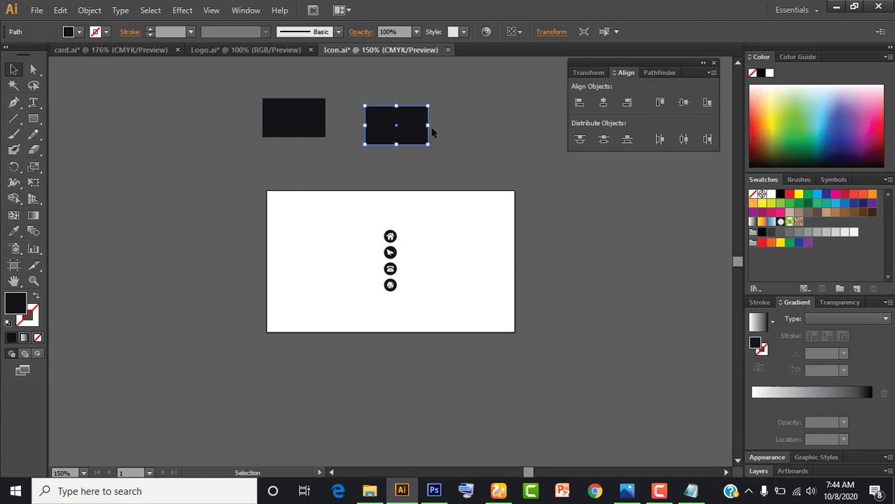
{"action": "key", "text": "Up"}
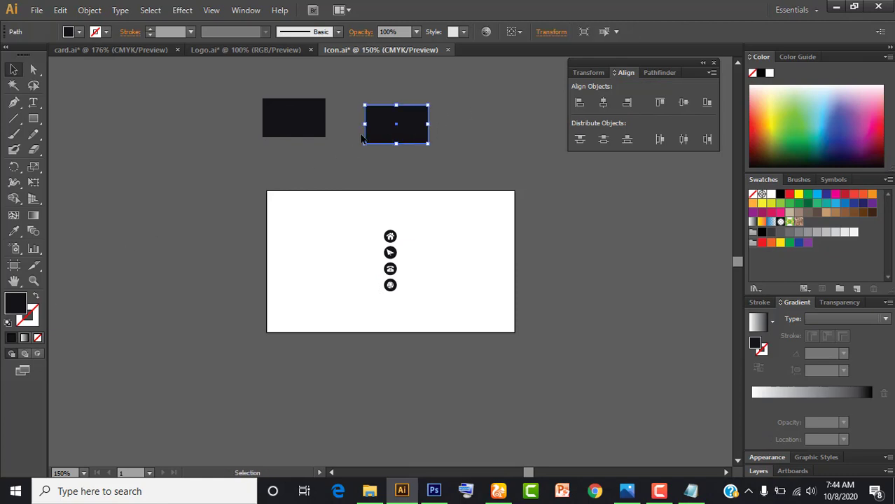
{"action": "double_click", "coordinate": [17, 302]}
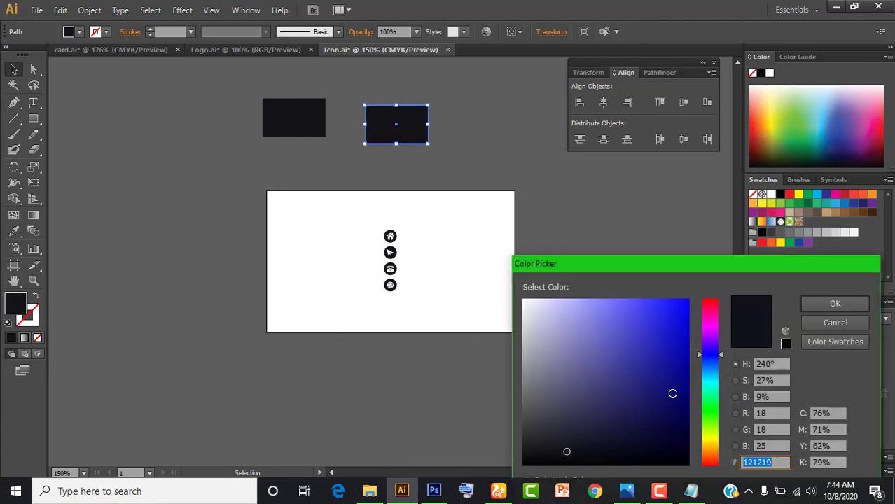
{"action": "key", "text": "ctrl+v"}
{"action": "left_click", "coordinate": [826, 297]}
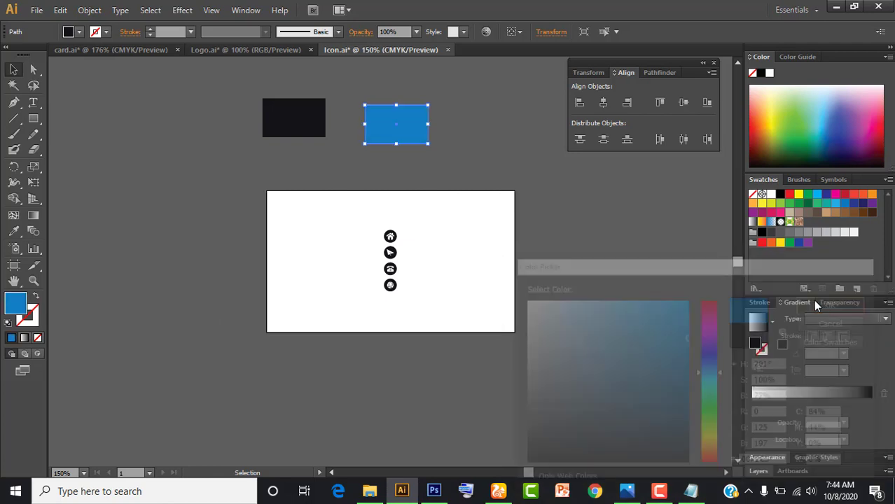
{"action": "left_click", "coordinate": [511, 151]}
Step: Add a third rectangle copy filled with light blue 00ADEF
{"action": "left_click_drag", "start_coordinate": [401, 126], "coordinate": [475, 129]}
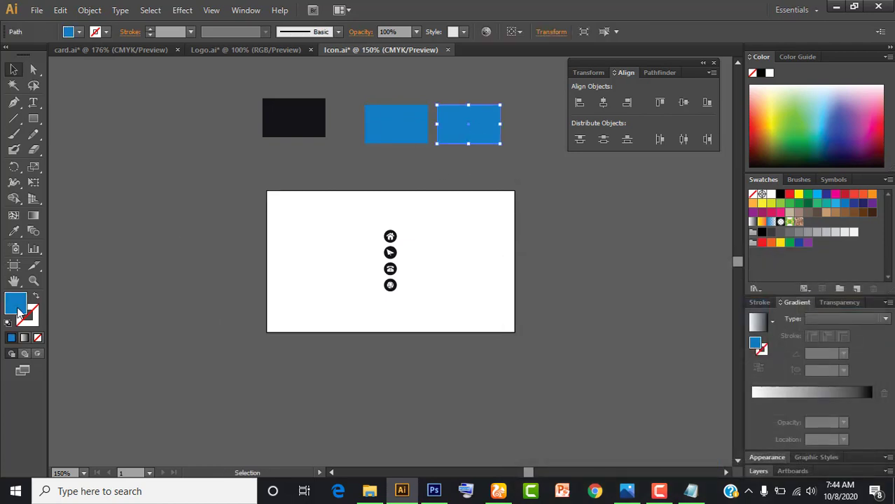
{"action": "left_click", "coordinate": [690, 491]}
{"action": "left_click", "coordinate": [321, 295]}
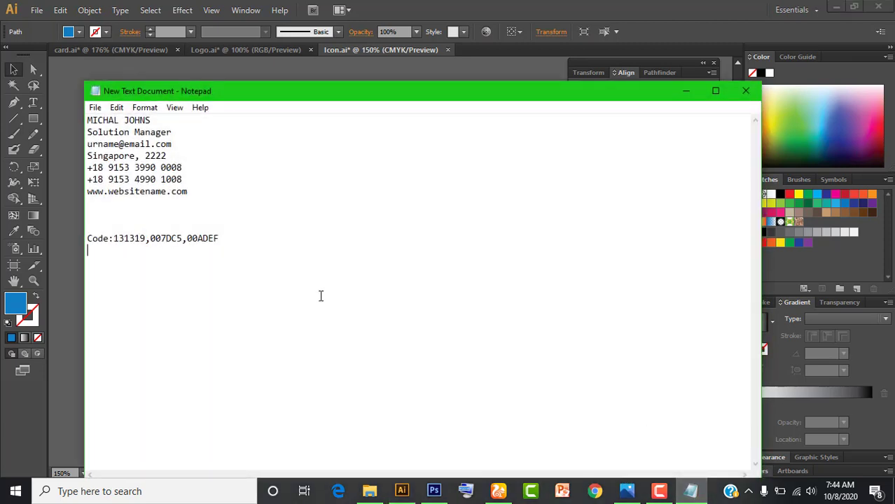
{"action": "left_click_drag", "start_coordinate": [86, 239], "coordinate": [193, 239]}
{"action": "key", "text": "alt+Tab"}
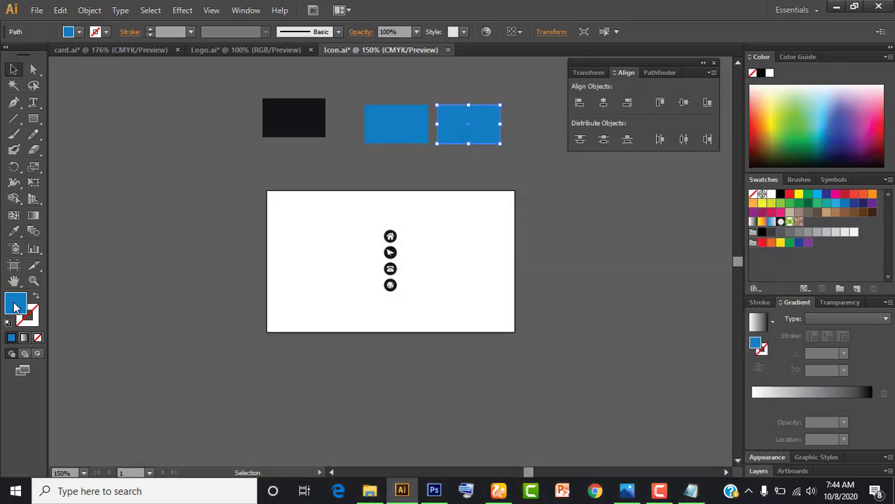
{"action": "double_click", "coordinate": [16, 305]}
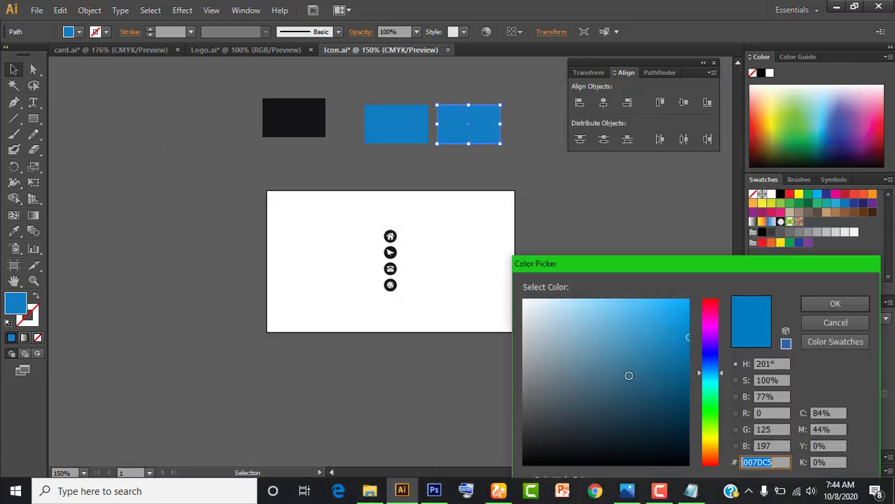
{"action": "type", "text": "00ADEF"}
{"action": "left_click", "coordinate": [834, 303]}
{"action": "left_click", "coordinate": [564, 187]}
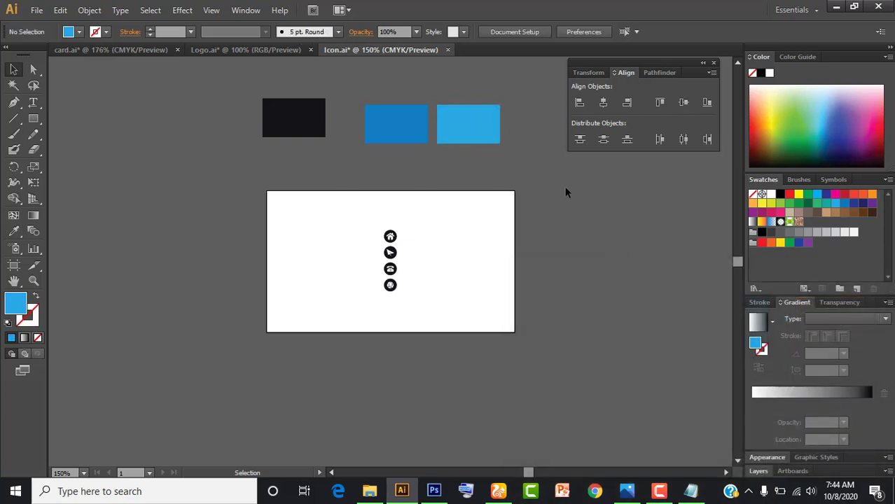
Step: Line the dark swatch up beside the blue one and move the four icons left off the card
{"action": "left_click_drag", "start_coordinate": [423, 159], "coordinate": [422, 168]}
{"action": "left_click_drag", "start_coordinate": [294, 128], "coordinate": [324, 133]}
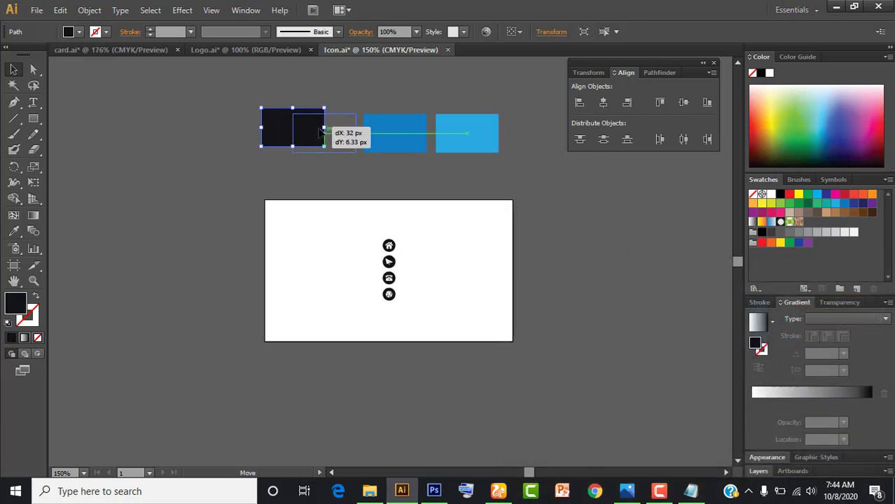
{"action": "left_click", "coordinate": [234, 142]}
{"action": "left_click_drag", "start_coordinate": [364, 231], "coordinate": [432, 318]}
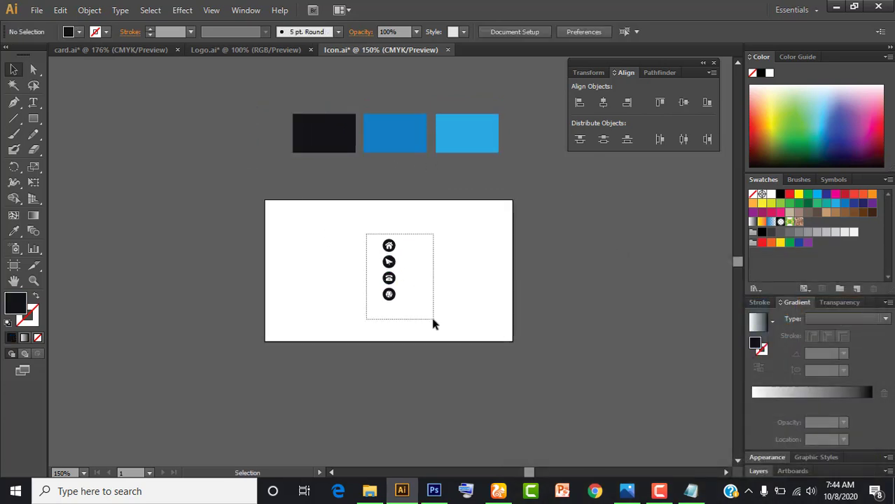
{"action": "left_click_drag", "start_coordinate": [403, 247], "coordinate": [212, 193]}
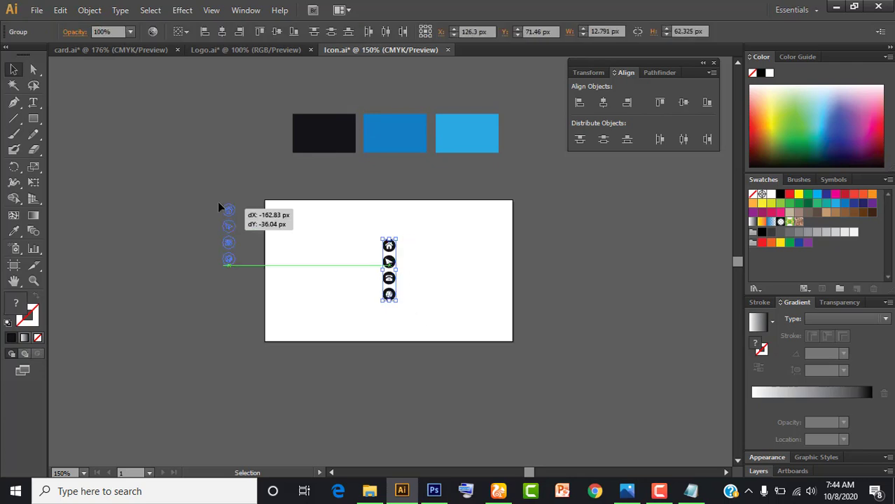
{"action": "left_click", "coordinate": [490, 424]}
Step: Search the web for 'freeicon download' in UC Browser and open the free icons result
{"action": "left_click", "coordinate": [498, 491]}
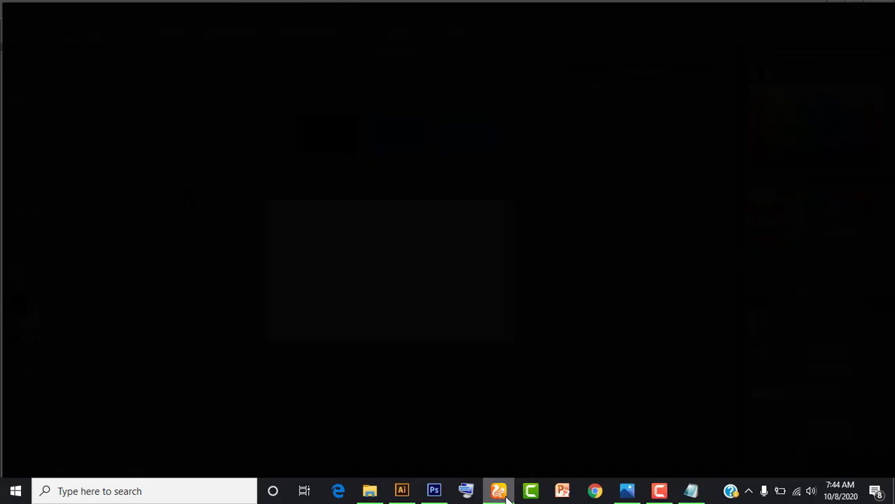
{"action": "left_click", "coordinate": [480, 33]}
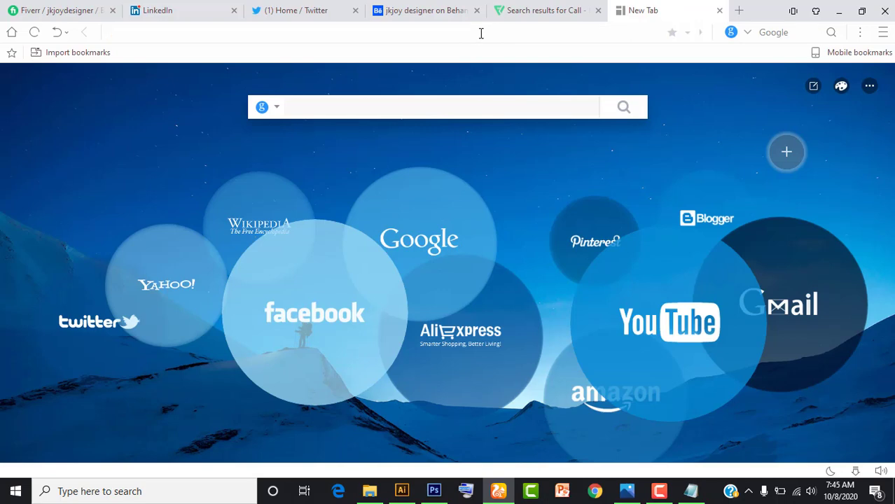
{"action": "type", "text": "freeic"}
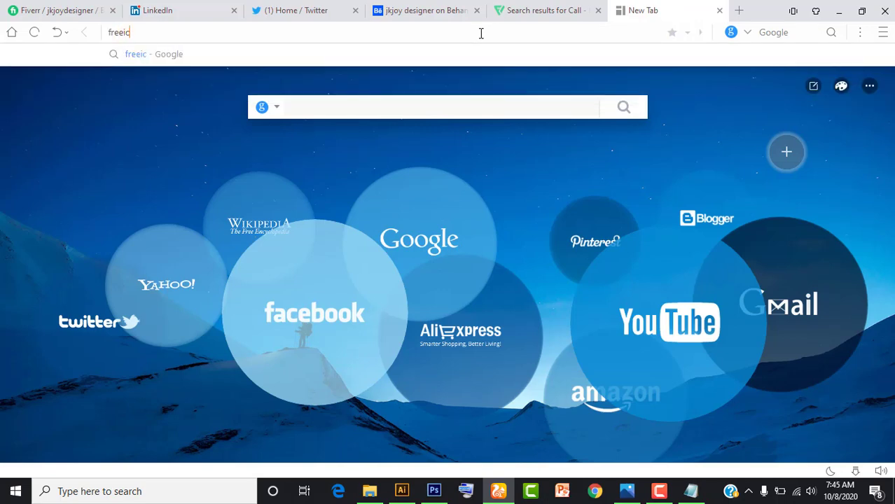
{"action": "type", "text": "on downlo"}
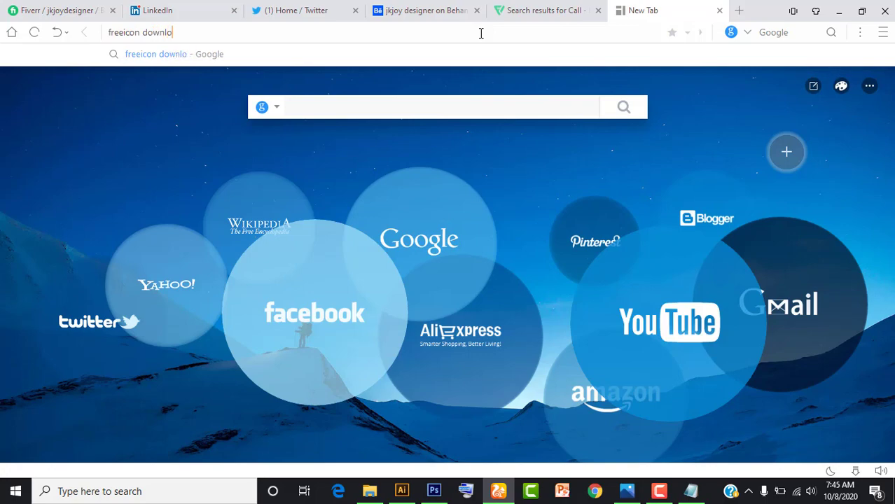
{"action": "type", "text": "ad"}
{"action": "key", "text": "Return"}
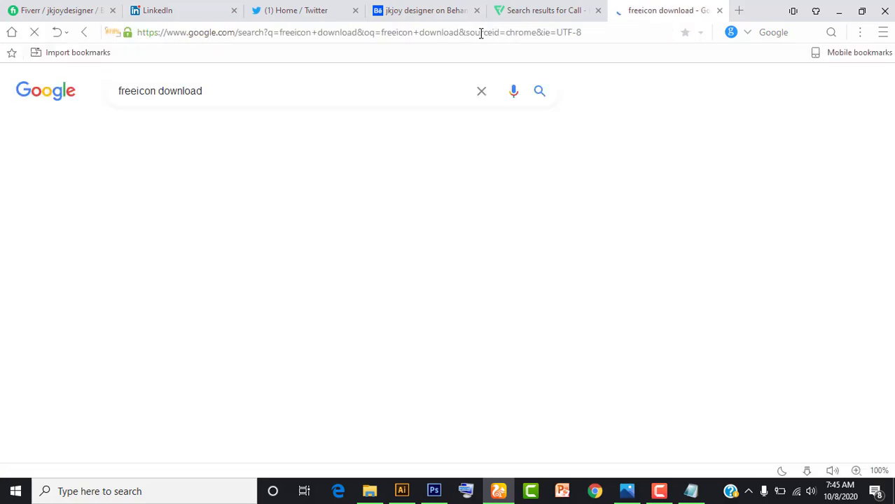
{"action": "scroll", "coordinate": [266, 150], "scroll_direction": "down", "scroll_amount": 3}
{"action": "scroll", "coordinate": [266, 151], "scroll_direction": "up", "scroll_amount": 3}
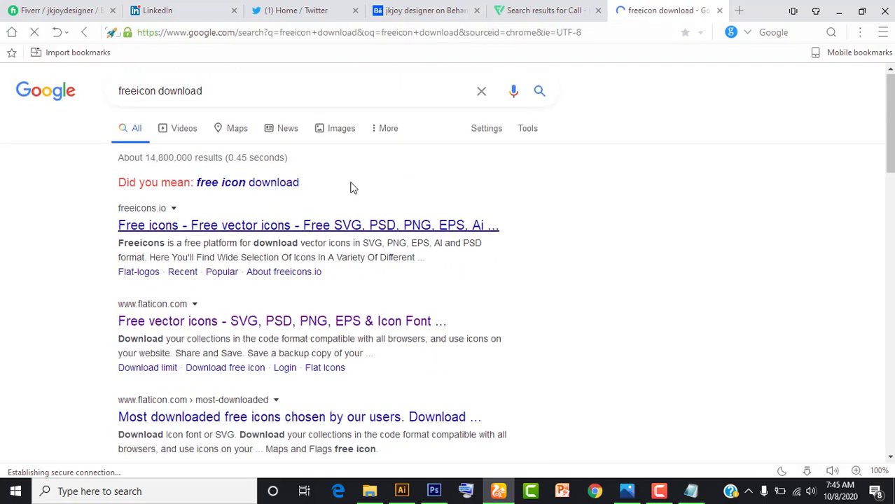
{"action": "scroll", "coordinate": [293, 259], "scroll_direction": "down", "scroll_amount": 1}
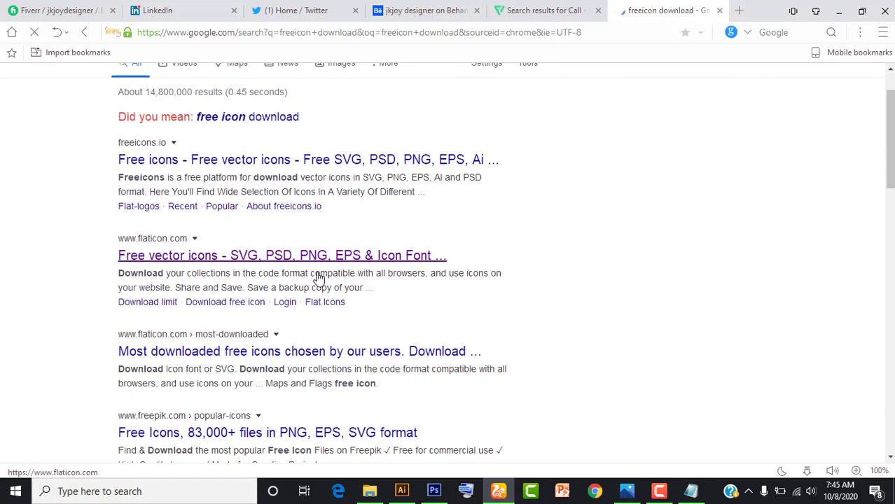
{"action": "left_click", "coordinate": [295, 354]}
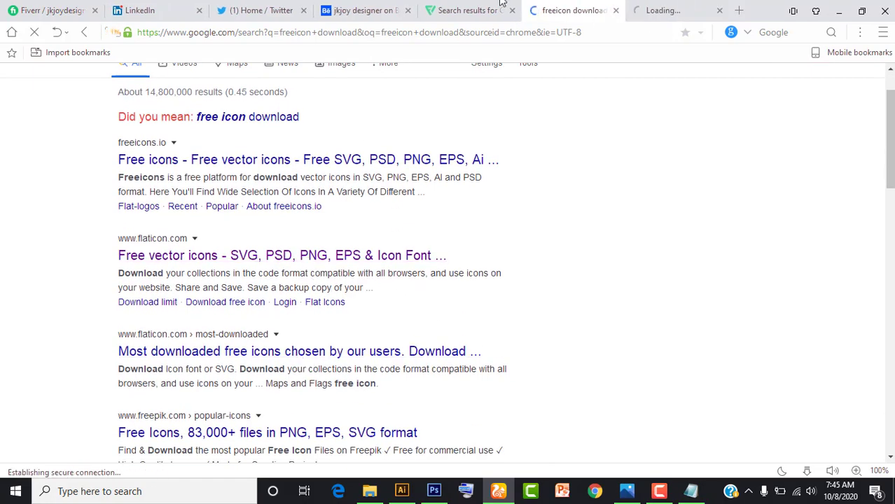
Step: Search Flaticon for 'call' icons, close the popup, and shrink the browser window
{"action": "left_click", "coordinate": [464, 10]}
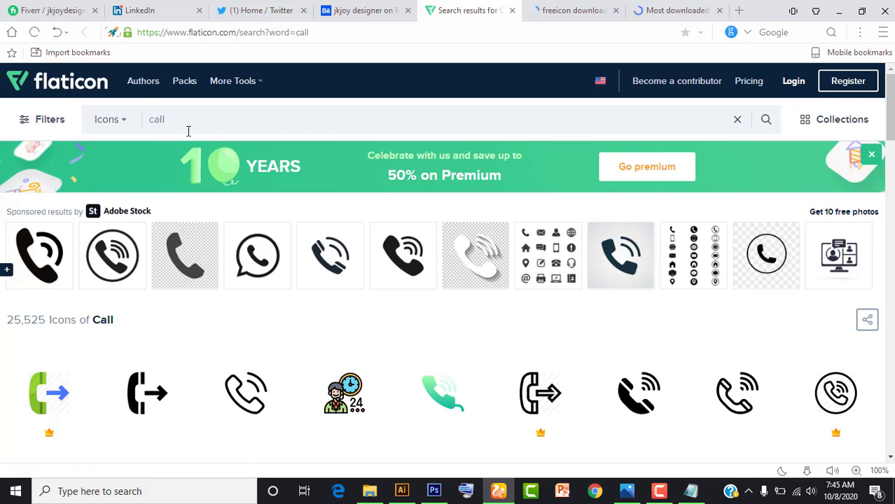
{"action": "scroll", "coordinate": [273, 214], "scroll_direction": "down", "scroll_amount": 2}
{"action": "scroll", "coordinate": [273, 214], "scroll_direction": "up", "scroll_amount": 2}
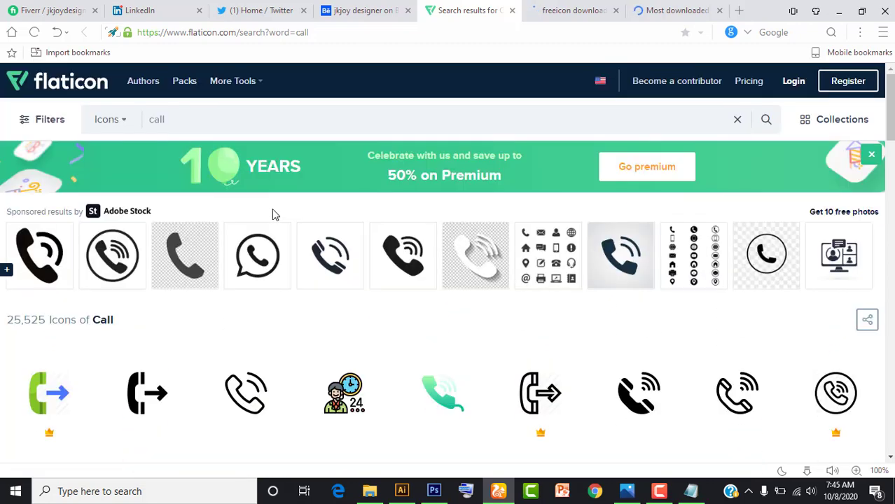
{"action": "left_click", "coordinate": [185, 120]}
{"action": "key", "text": "BackSpace"}
{"action": "key", "text": "BackSpace"}
{"action": "key", "text": "BackSpace"}
{"action": "type", "text": "call"}
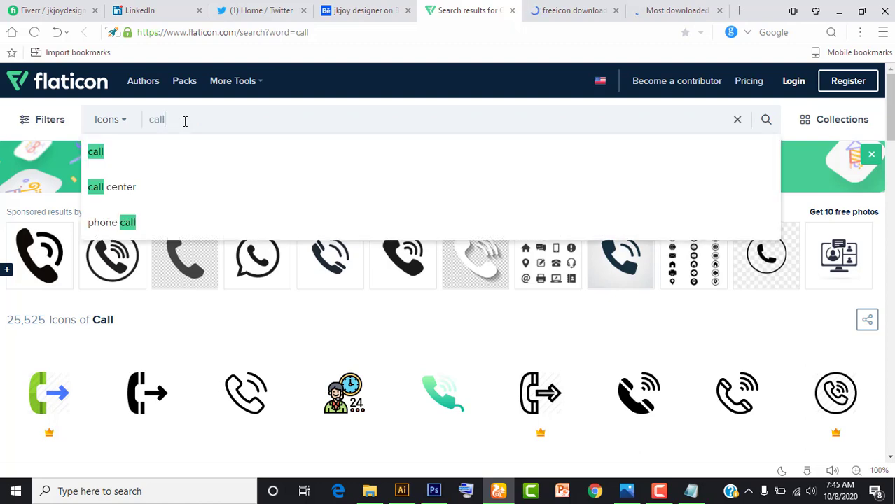
{"action": "key", "text": "Return"}
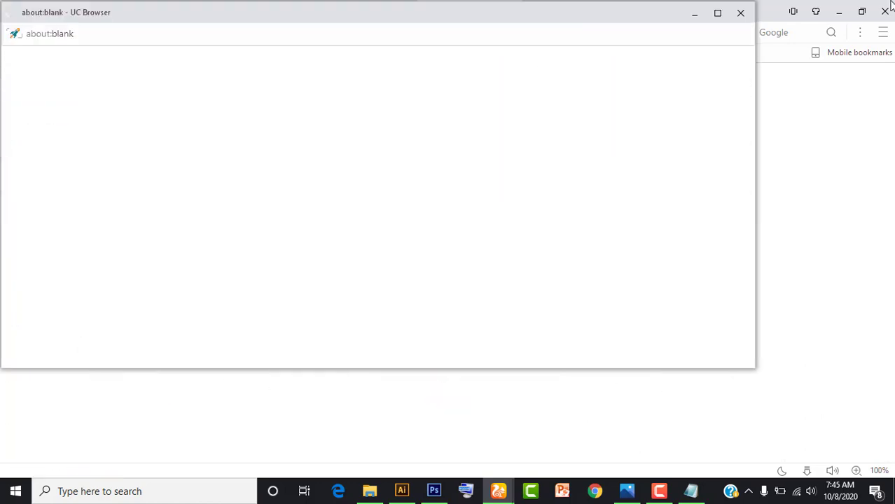
{"action": "left_click", "coordinate": [740, 14]}
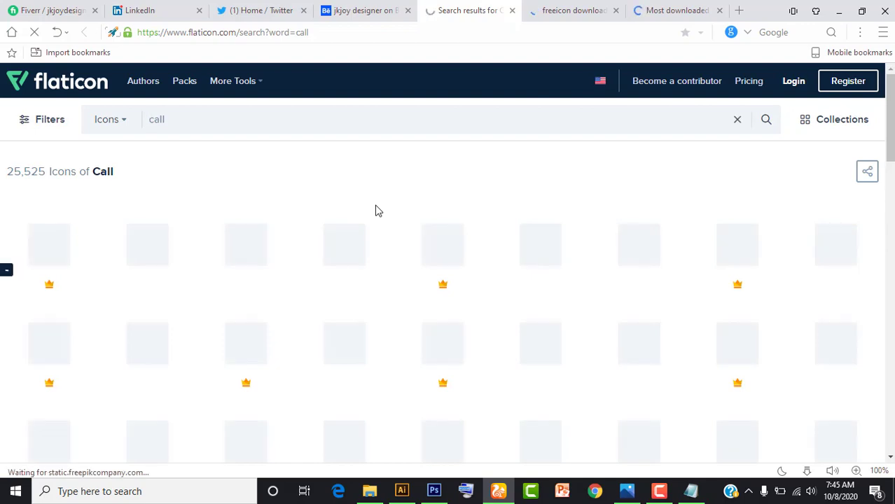
{"action": "scroll", "coordinate": [368, 252], "scroll_direction": "down", "scroll_amount": 1}
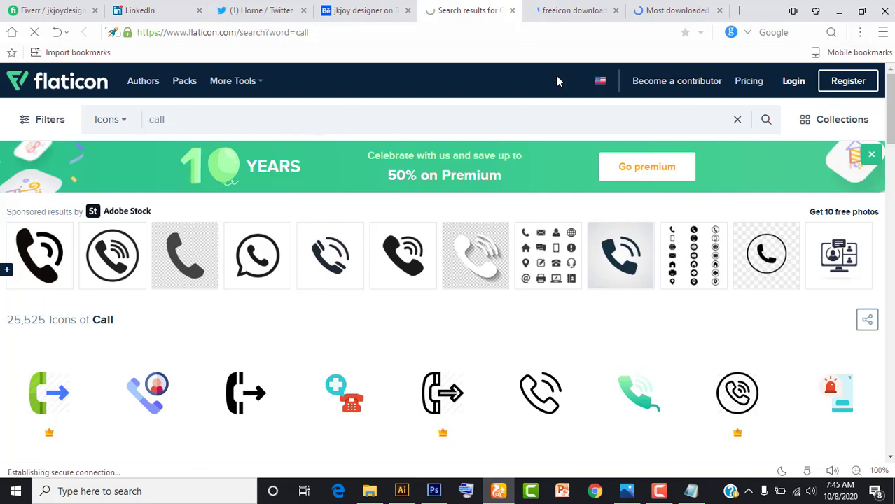
{"action": "left_click", "coordinate": [861, 11]}
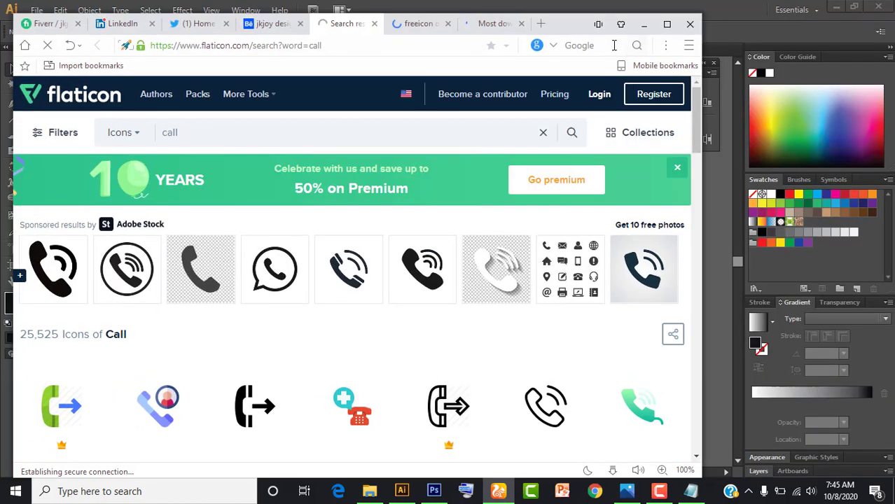
Step: Return to Illustrator and select the column of four round icons in Icon.ai
{"action": "left_click", "coordinate": [669, 26]}
{"action": "left_click", "coordinate": [837, 8]}
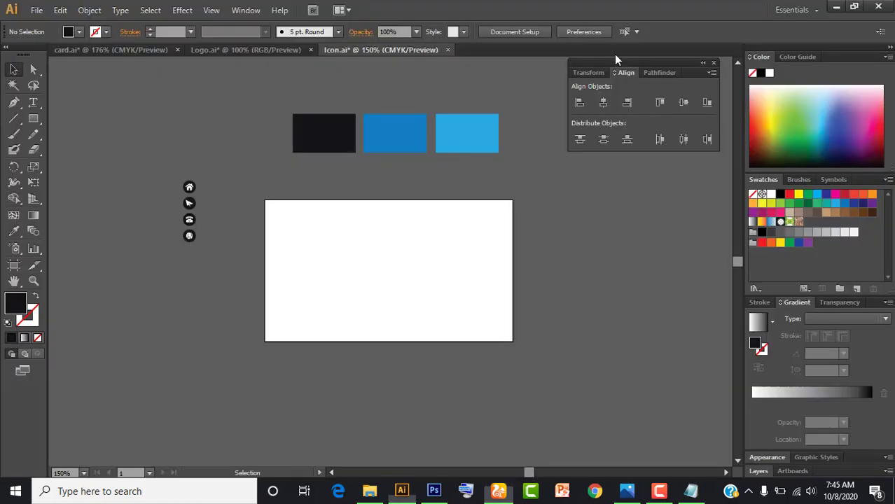
{"action": "left_click", "coordinate": [189, 187]}
{"action": "left_click", "coordinate": [230, 189]}
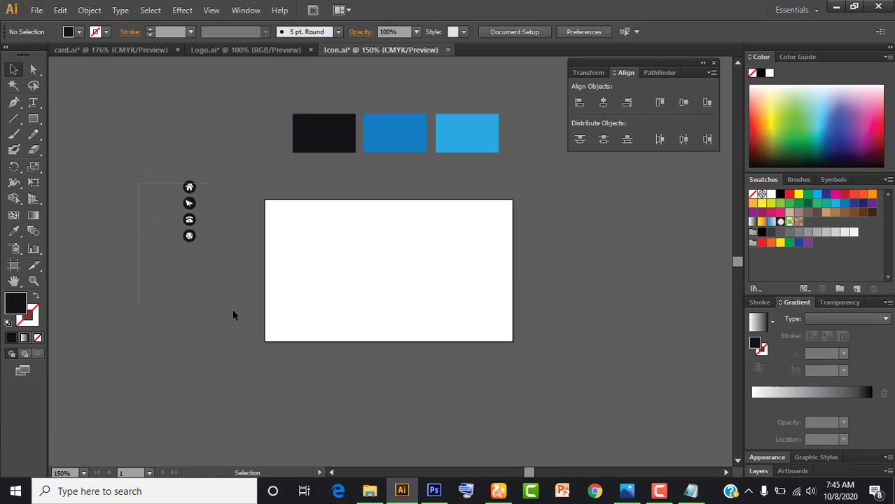
{"action": "left_click_drag", "start_coordinate": [149, 158], "coordinate": [232, 308]}
{"action": "left_click", "coordinate": [233, 280]}
{"action": "left_click_drag", "start_coordinate": [250, 253], "coordinate": [318, 305]}
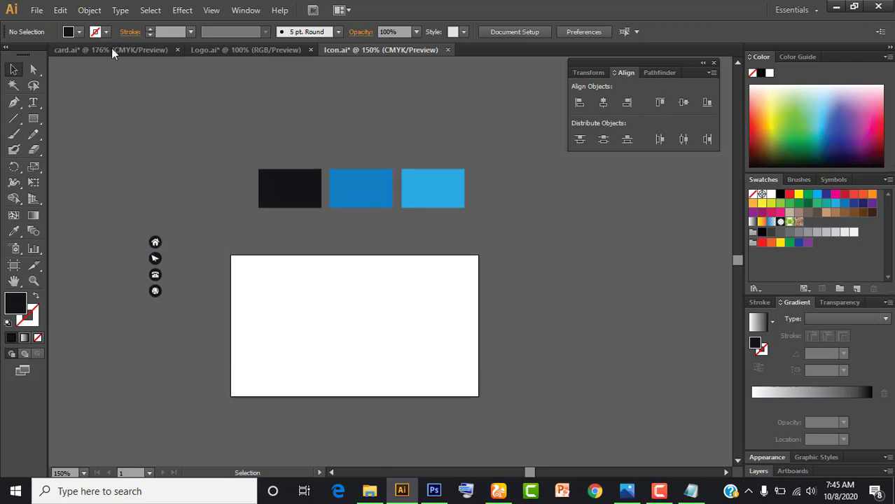
{"action": "left_click_drag", "start_coordinate": [195, 224], "coordinate": [241, 198]}
{"action": "left_click_drag", "start_coordinate": [163, 357], "coordinate": [166, 307]}
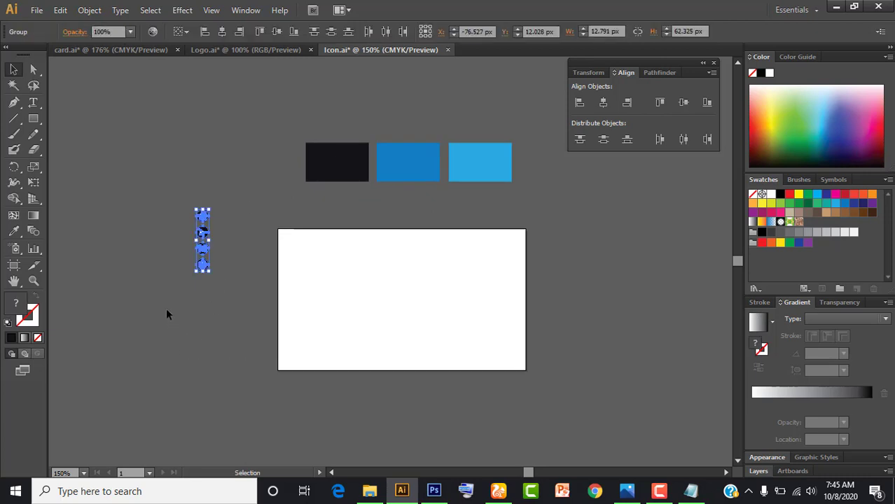
{"action": "key", "text": "a"}
Step: Move the three colour swatch rectangles into card.ai above the artboards
{"action": "left_click_drag", "start_coordinate": [248, 140], "coordinate": [584, 213]}
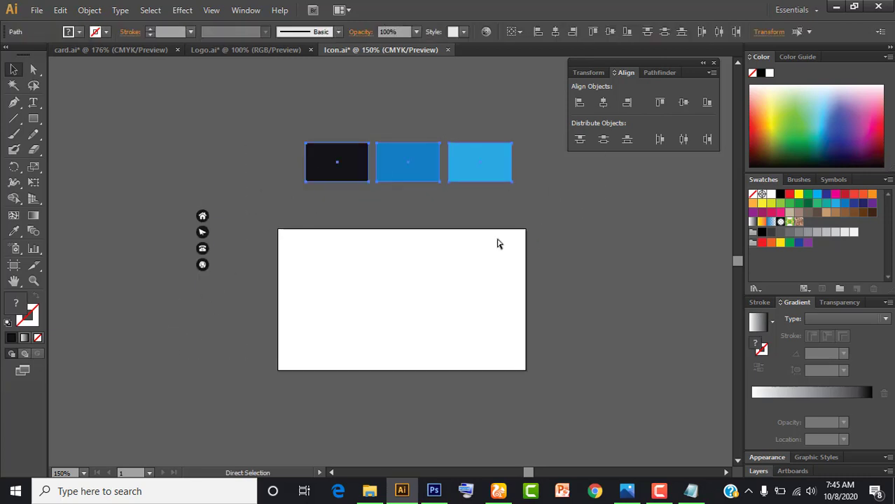
{"action": "key", "text": "Delete"}
{"action": "key", "text": "v"}
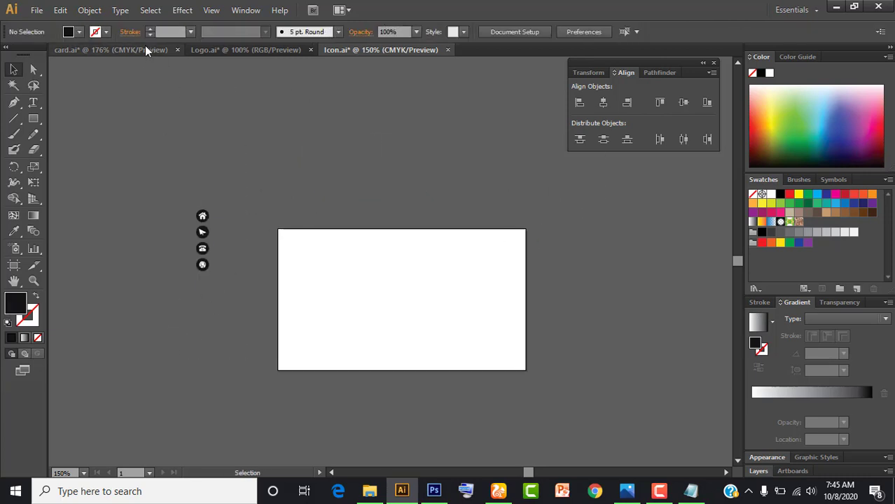
{"action": "left_click", "coordinate": [145, 48]}
{"action": "key", "text": "ctrl+v"}
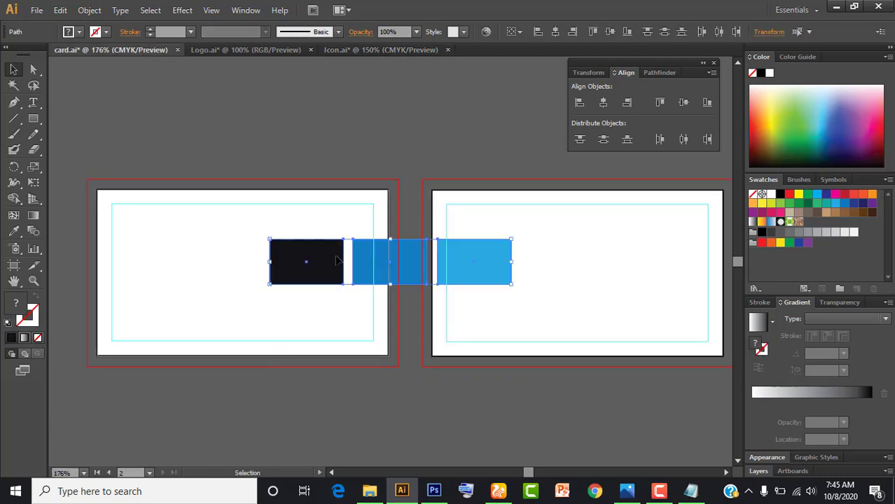
{"action": "left_click_drag", "start_coordinate": [336, 256], "coordinate": [319, 119]}
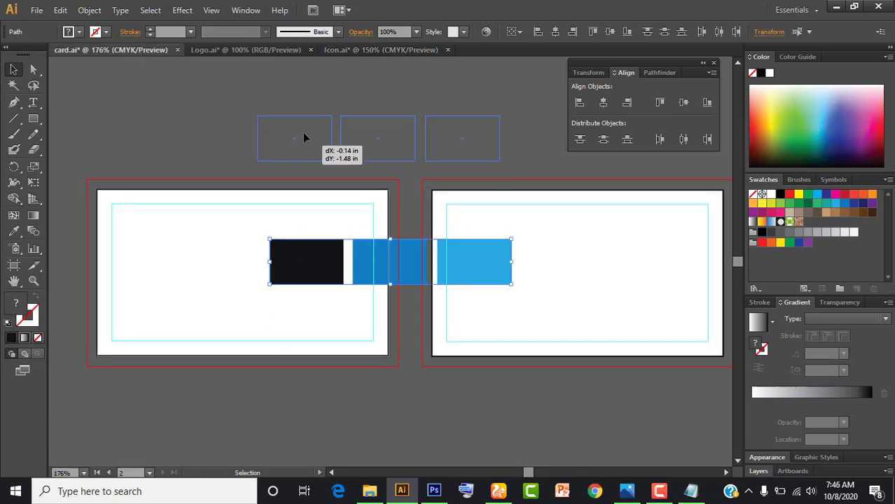
Step: Cut the four round icons from Icon.ai and park them above card.ai's left artboard
{"action": "left_click", "coordinate": [369, 56]}
{"action": "left_click_drag", "start_coordinate": [205, 283], "coordinate": [188, 206]}
{"action": "key", "text": "ctrl+x"}
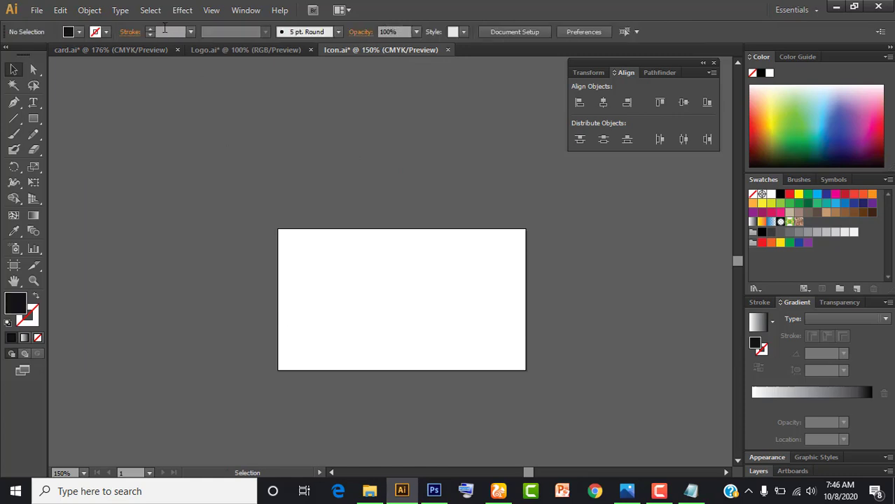
{"action": "left_click", "coordinate": [128, 56]}
{"action": "key", "text": "ctrl+v"}
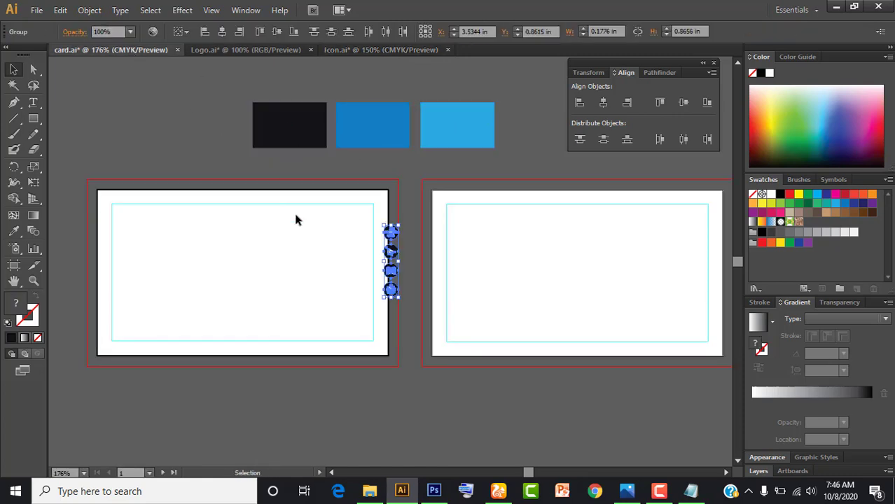
{"action": "left_click_drag", "start_coordinate": [389, 233], "coordinate": [198, 104]}
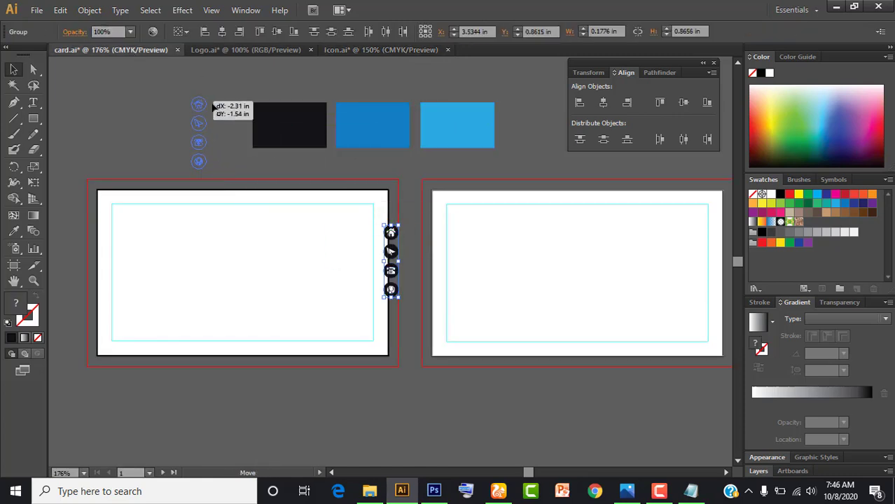
Step: Bring the QR code and LEAVES logo from Logo.ai into card.ai and shrink them
{"action": "left_click", "coordinate": [261, 52]}
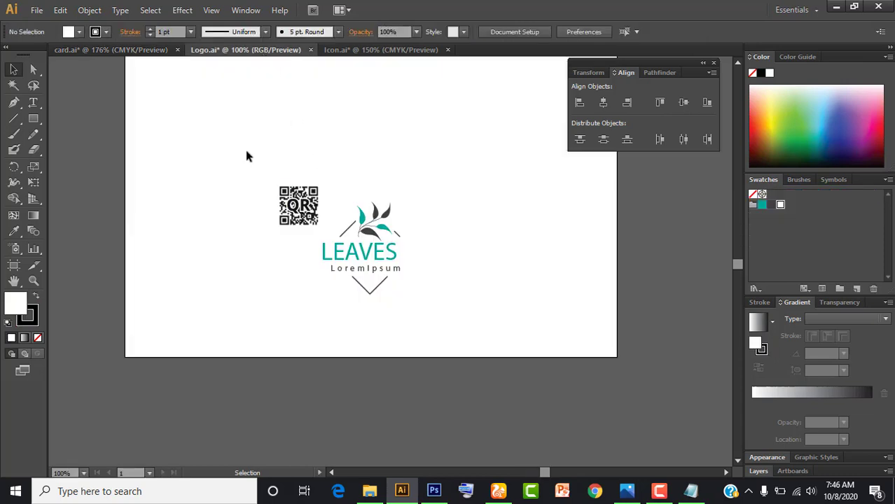
{"action": "left_click_drag", "start_coordinate": [240, 142], "coordinate": [429, 326]}
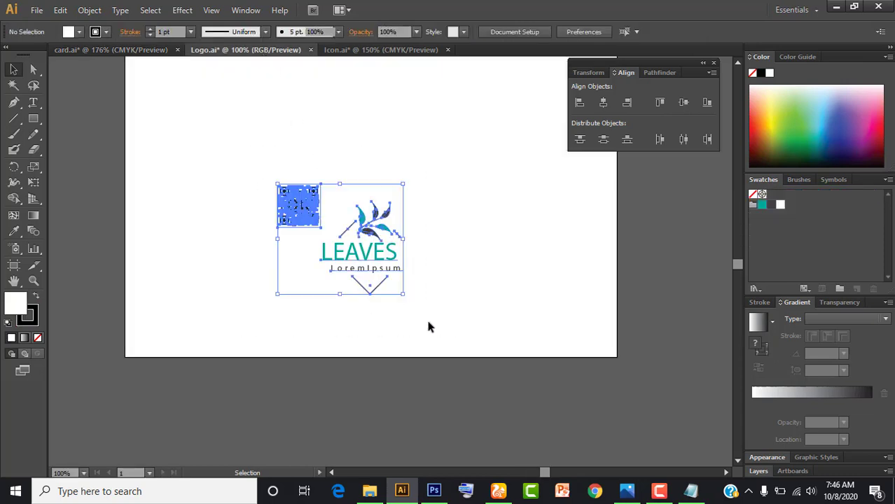
{"action": "key", "text": "ctrl+x"}
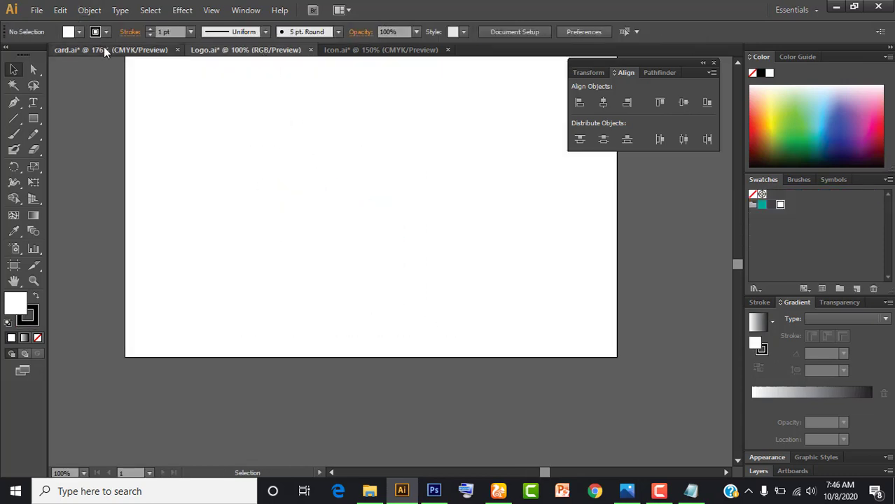
{"action": "left_click", "coordinate": [104, 49]}
{"action": "key", "text": "ctrl+v"}
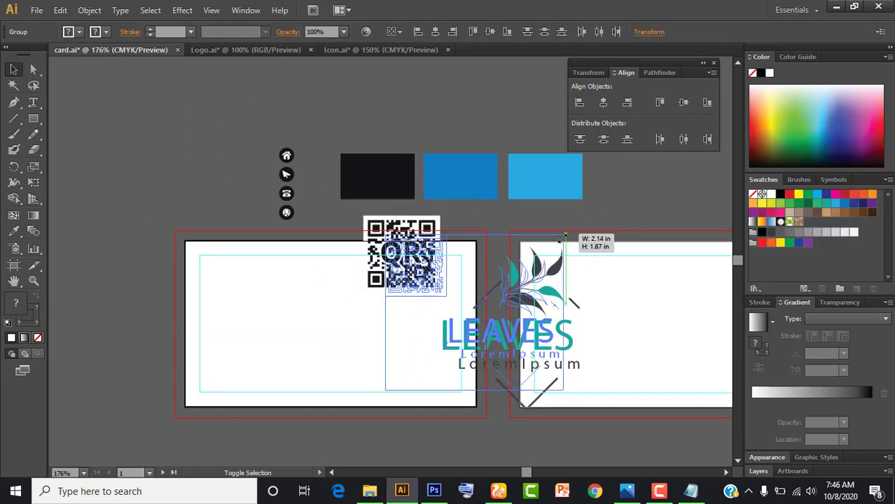
{"action": "mouse_move", "coordinate": [584, 217]}
{"action": "left_mouse_down"}
{"action": "mouse_move", "coordinate": [447, 299]}
{"action": "mouse_move", "coordinate": [149, 148]}
{"action": "left_mouse_up"}
{"action": "left_click", "coordinate": [299, 141]}
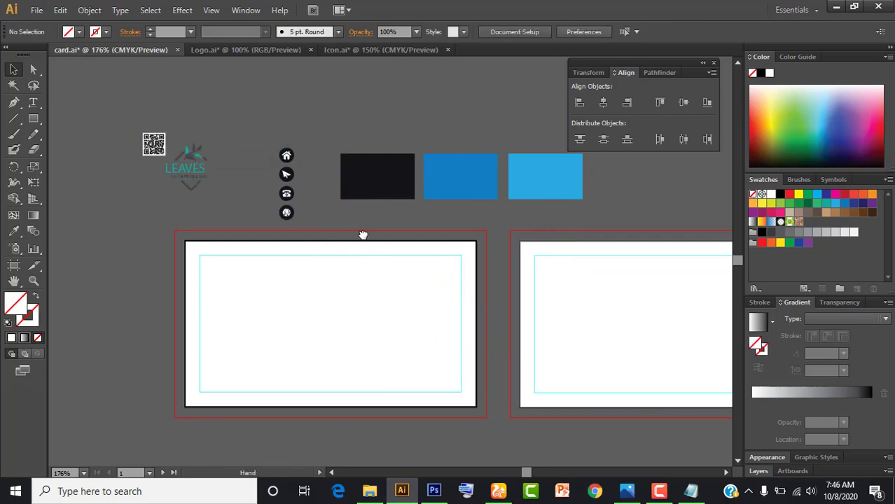
{"action": "left_click_drag", "start_coordinate": [377, 259], "coordinate": [352, 203]}
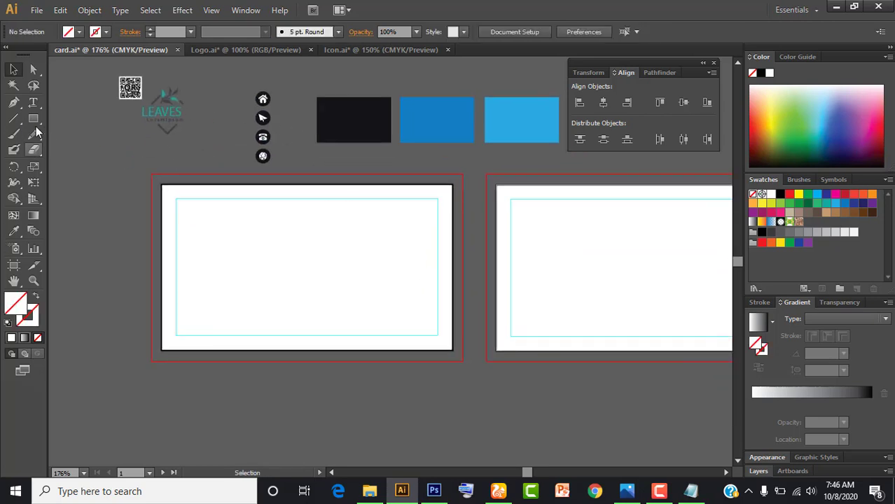
Step: Draw a rectangle over the card's lower right and fill it with the blue swatch colour
{"action": "mouse_move", "coordinate": [33, 118]}
{"action": "left_mouse_down"}
{"action": "mouse_move", "coordinate": [102, 128]}
{"action": "mouse_move", "coordinate": [116, 121]}
{"action": "left_mouse_up"}
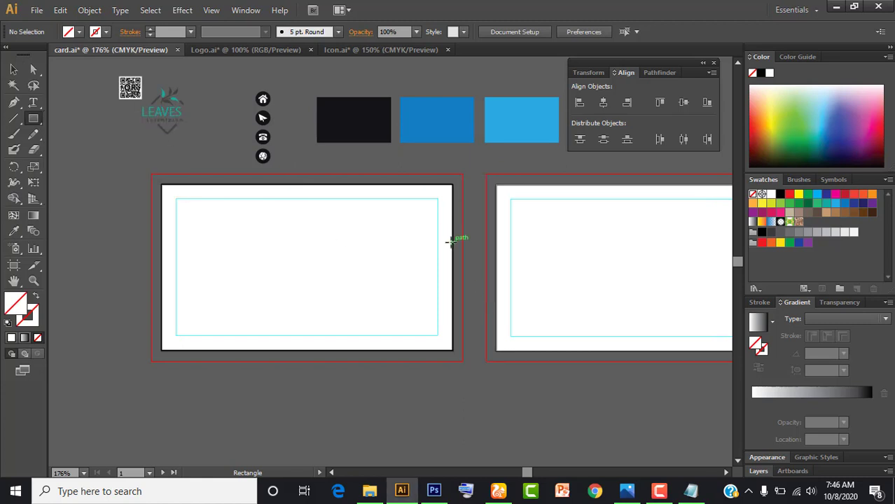
{"action": "mouse_move", "coordinate": [451, 242]}
{"action": "left_mouse_down"}
{"action": "mouse_move", "coordinate": [351, 350]}
{"action": "mouse_move", "coordinate": [256, 350]}
{"action": "left_mouse_up"}
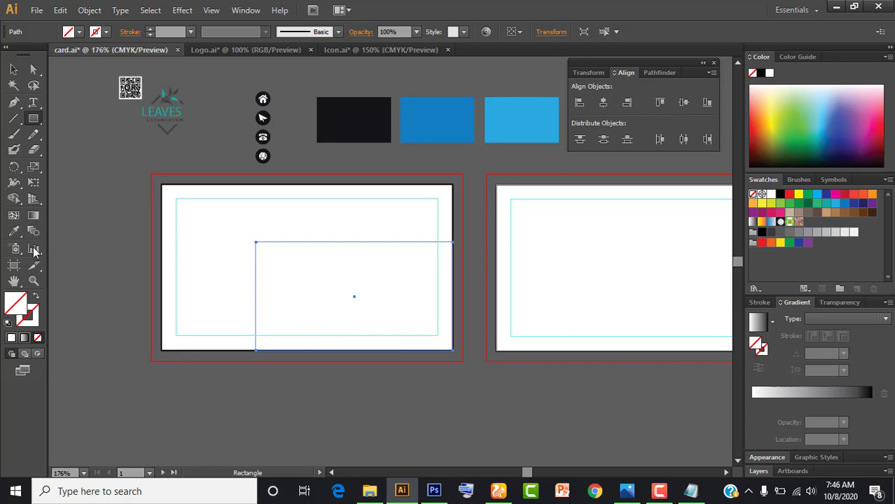
{"action": "left_click", "coordinate": [13, 68]}
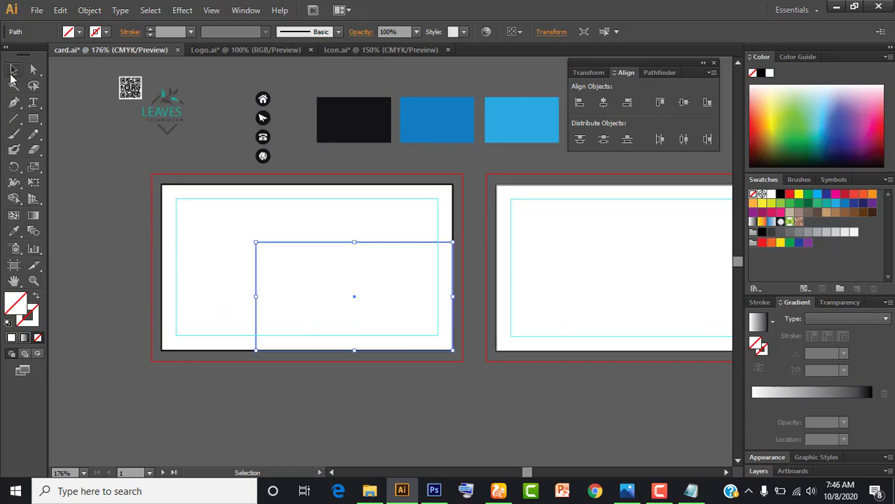
{"action": "double_click", "coordinate": [18, 307]}
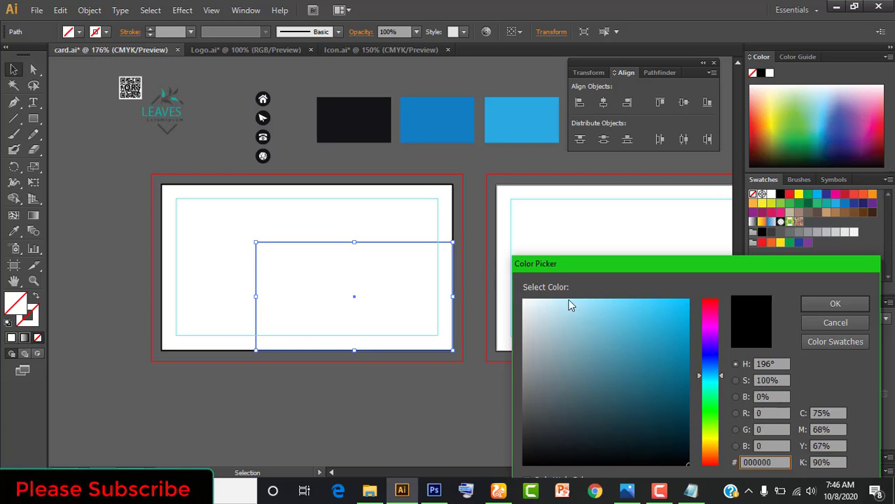
{"action": "mouse_move", "coordinate": [568, 305]}
{"action": "left_mouse_down"}
{"action": "mouse_move", "coordinate": [539, 310]}
{"action": "mouse_move", "coordinate": [517, 284]}
{"action": "left_mouse_up"}
{"action": "key", "text": "Return"}
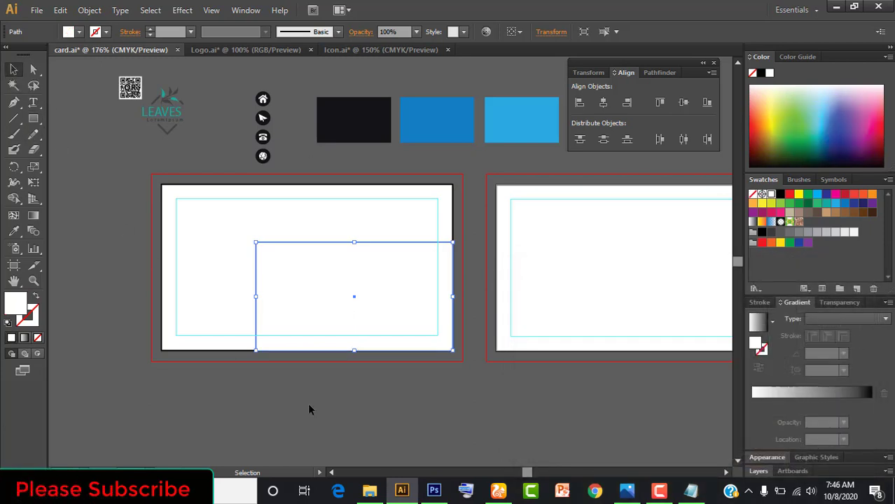
{"action": "key", "text": "i"}
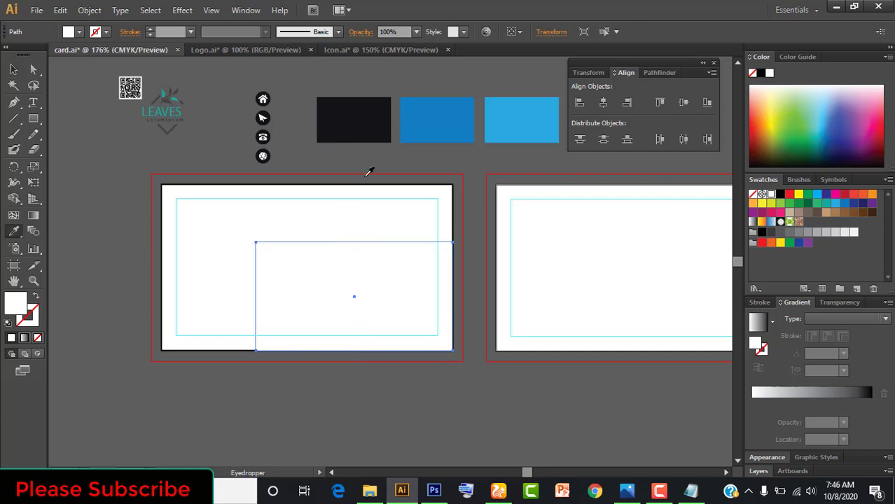
{"action": "left_click", "coordinate": [443, 123]}
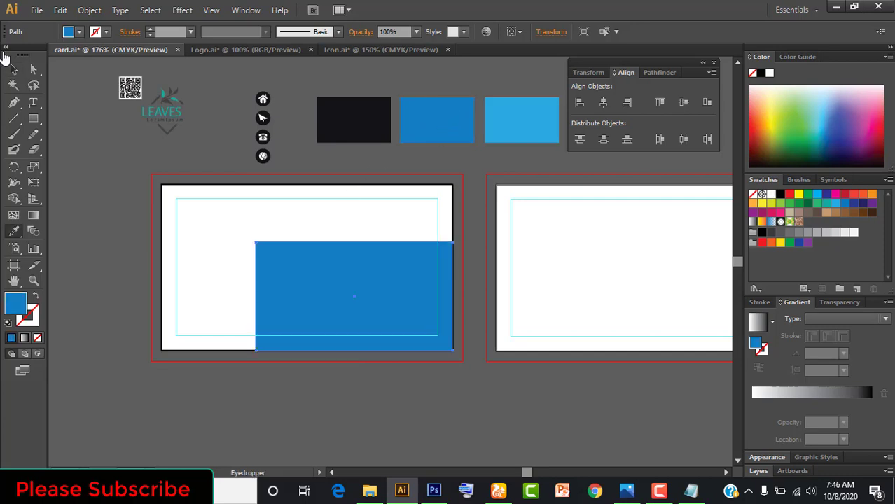
Step: Remove the outline stroke from the left white card
{"action": "left_click", "coordinate": [14, 70]}
{"action": "left_click", "coordinate": [108, 176]}
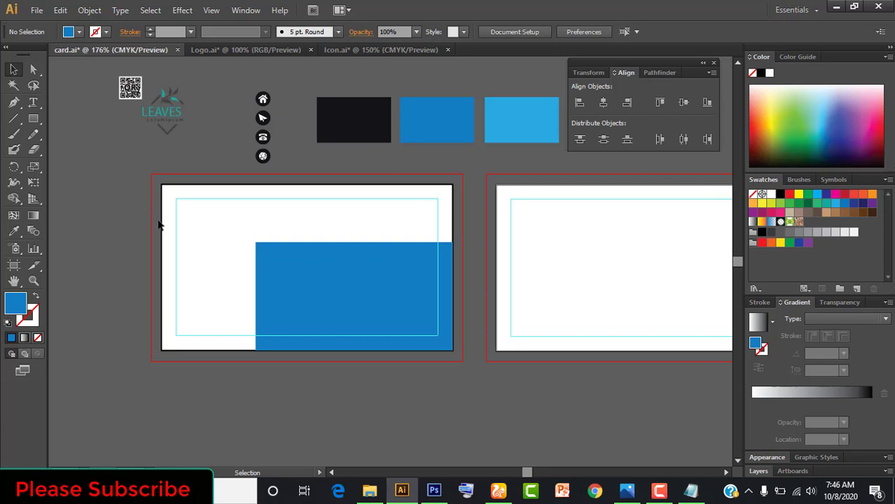
{"action": "left_click", "coordinate": [313, 276]}
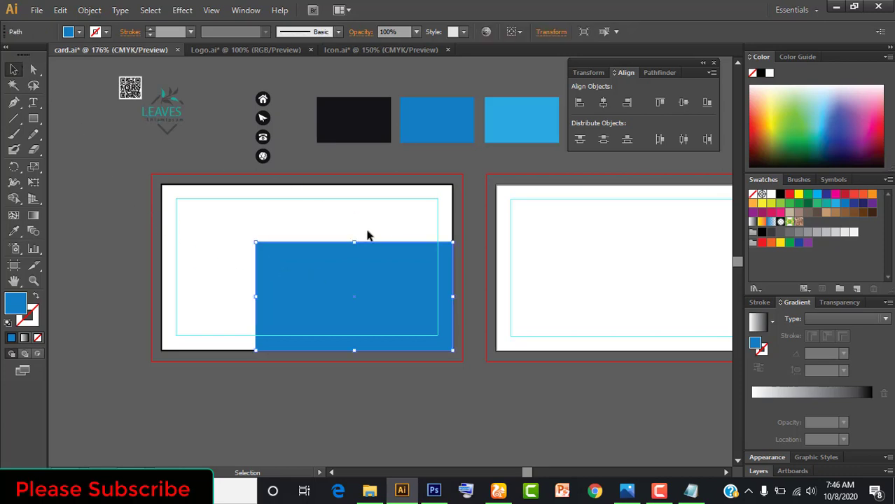
{"action": "left_click", "coordinate": [215, 193]}
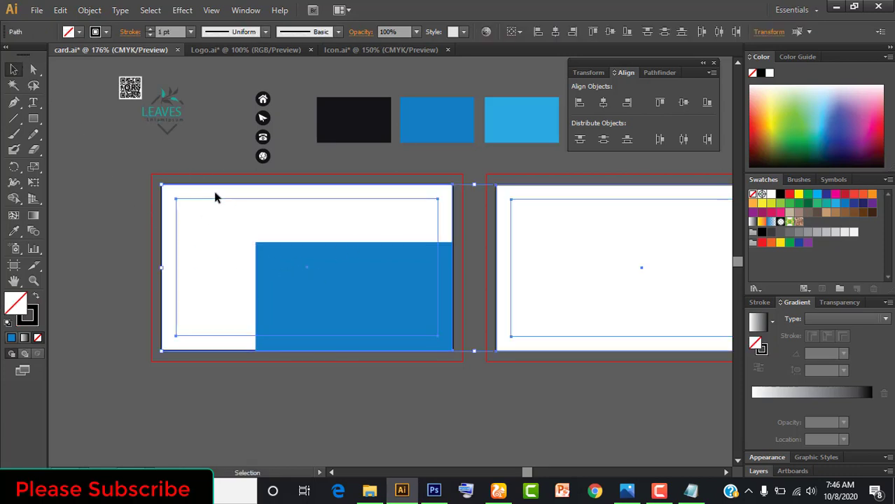
{"action": "left_click", "coordinate": [106, 252]}
{"action": "left_click", "coordinate": [163, 193]}
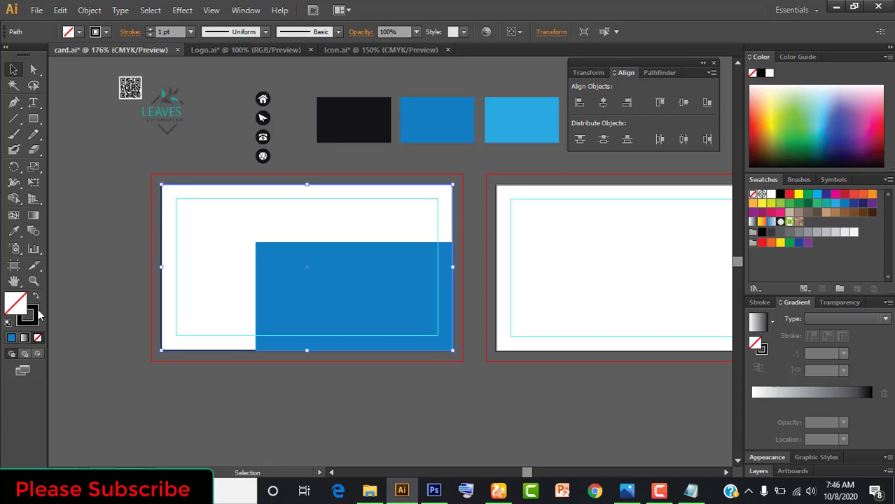
{"action": "left_click", "coordinate": [39, 339]}
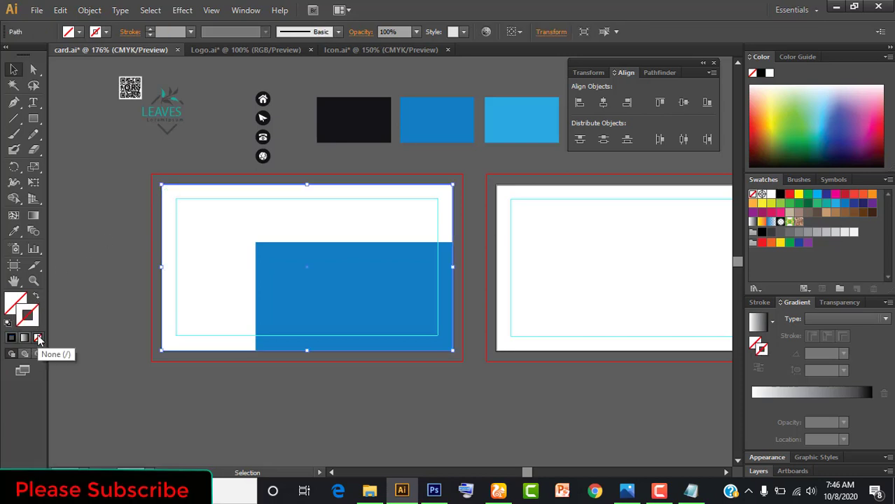
{"action": "left_click", "coordinate": [103, 234]}
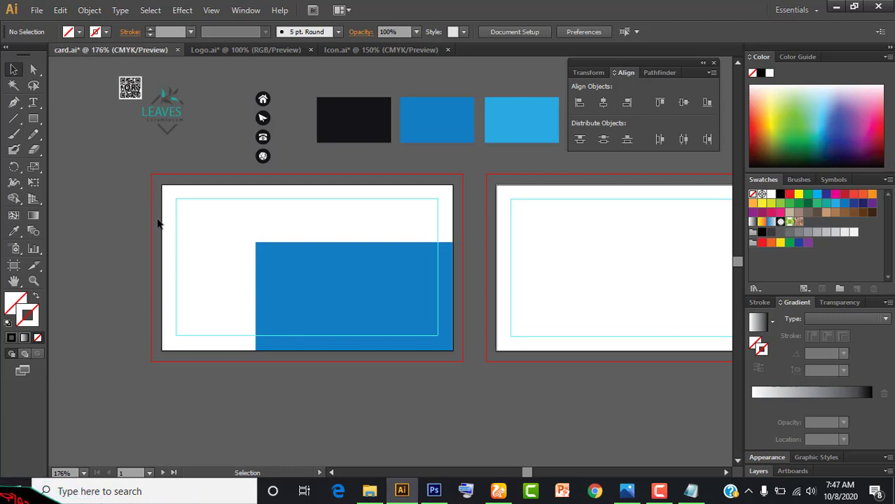
{"action": "left_click", "coordinate": [166, 225]}
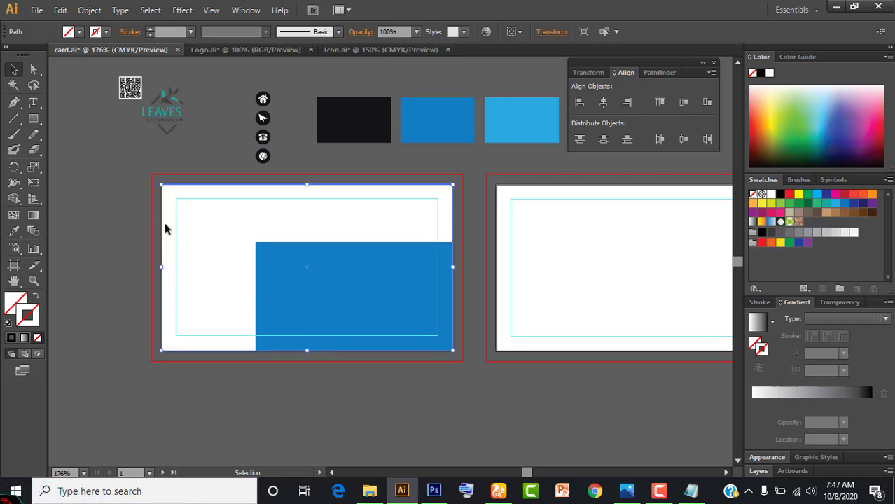
{"action": "key", "text": "ctrl+shift+a"}
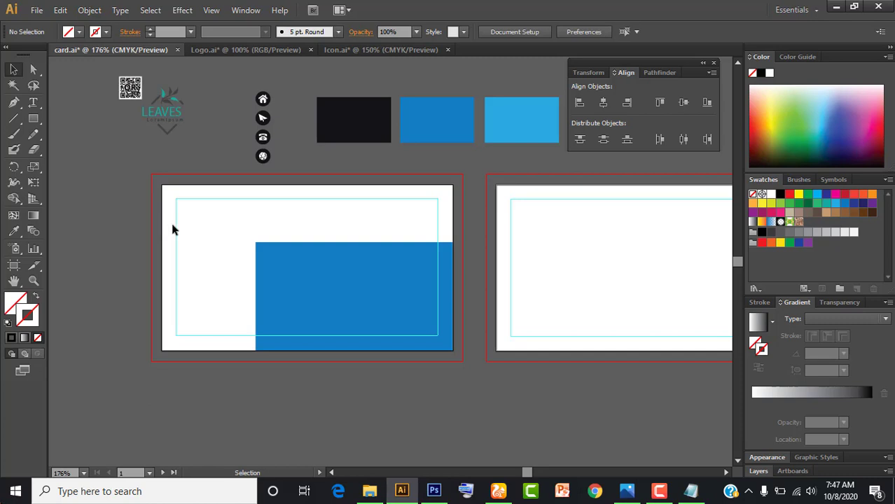
Step: Slant the blue panel by sliding its top-left anchor right and lowering its top edge
{"action": "left_click", "coordinate": [288, 290]}
{"action": "left_click", "coordinate": [33, 68]}
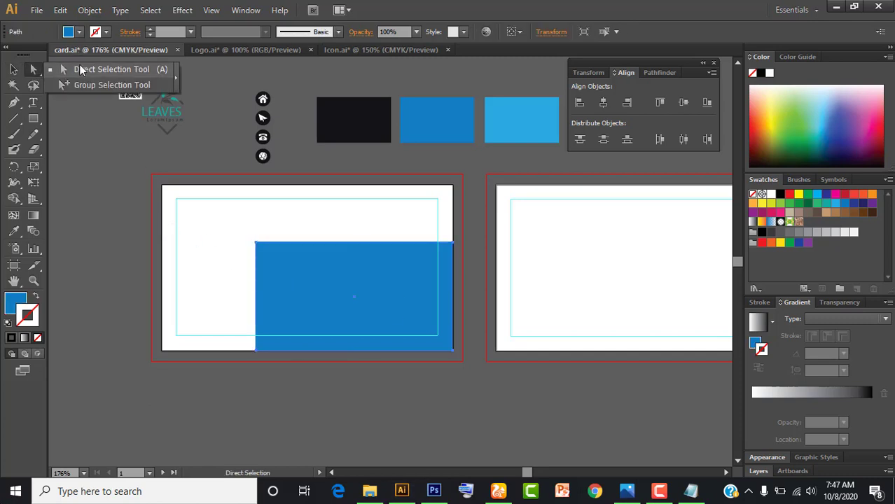
{"action": "left_click_drag", "start_coordinate": [258, 356], "coordinate": [250, 355]}
{"action": "left_click_drag", "start_coordinate": [256, 240], "coordinate": [314, 242]}
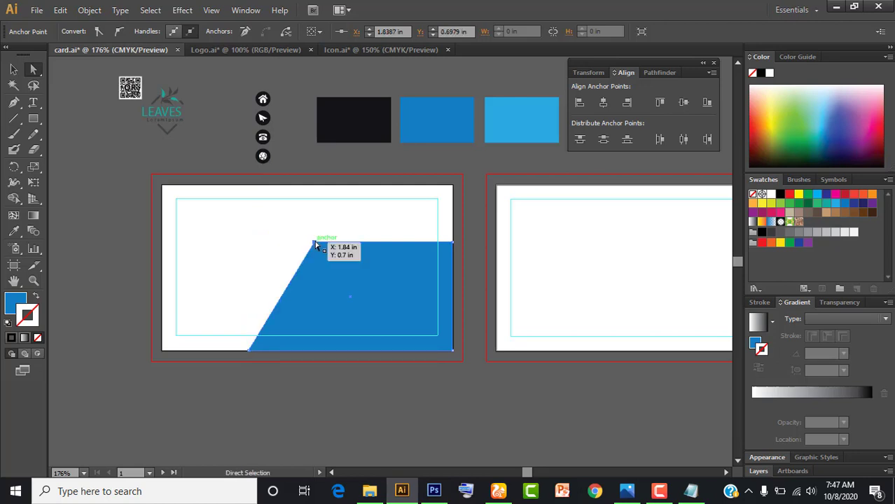
{"action": "left_click", "coordinate": [14, 70]}
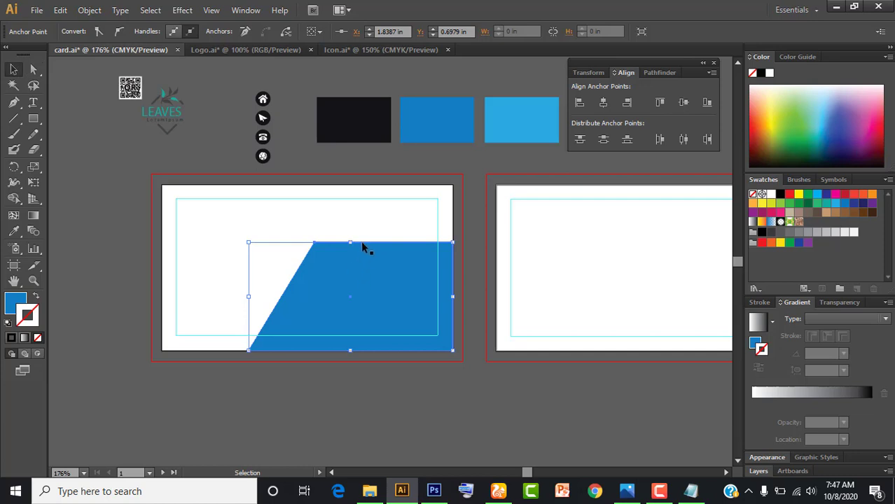
{"action": "left_click_drag", "start_coordinate": [350, 242], "coordinate": [351, 250]}
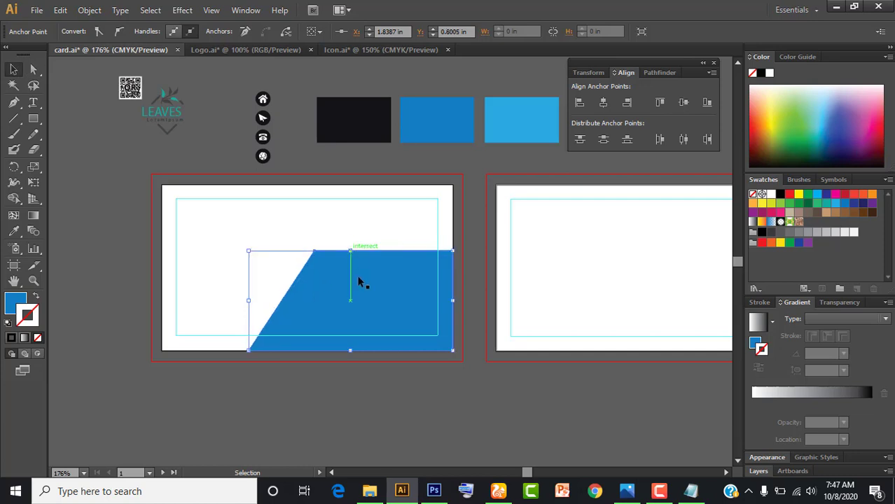
{"action": "left_click", "coordinate": [386, 414]}
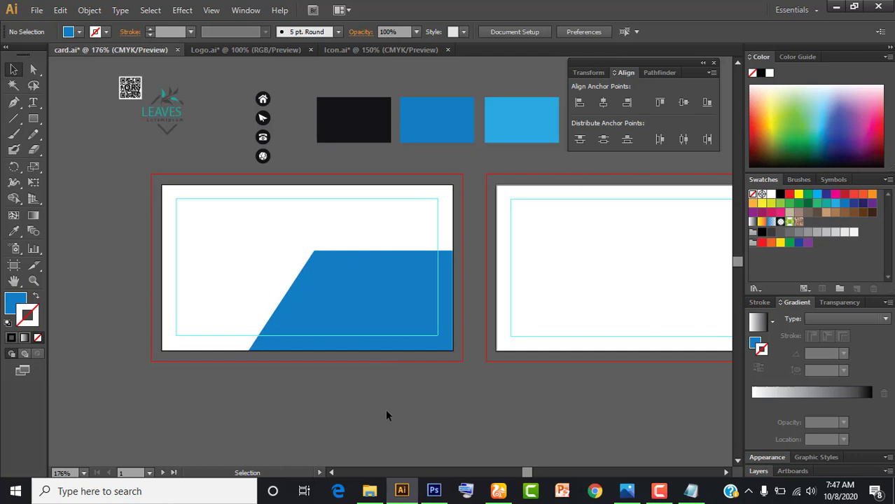
{"action": "key", "text": "space"}
{"action": "left_click_drag", "start_coordinate": [344, 406], "coordinate": [359, 372]}
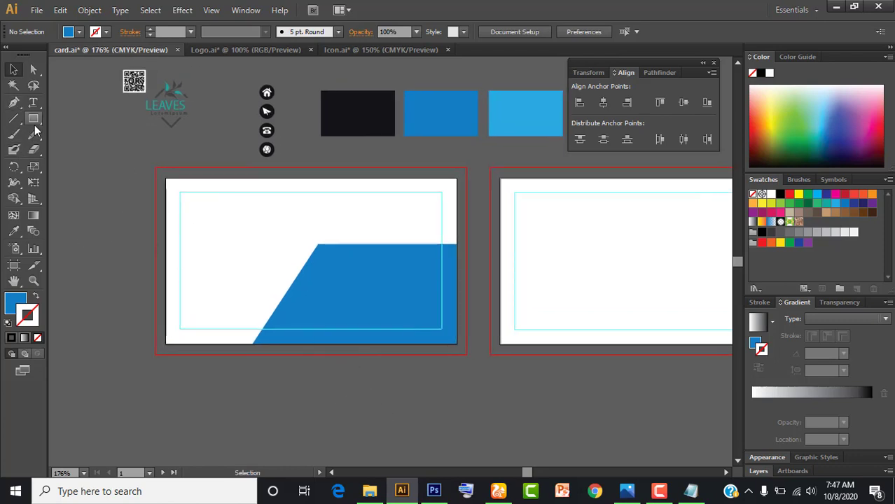
Step: Draw a thin rectangle below the card and fill it with the black 131319 swatch colour
{"action": "left_click_drag", "start_coordinate": [33, 118], "coordinate": [94, 123]}
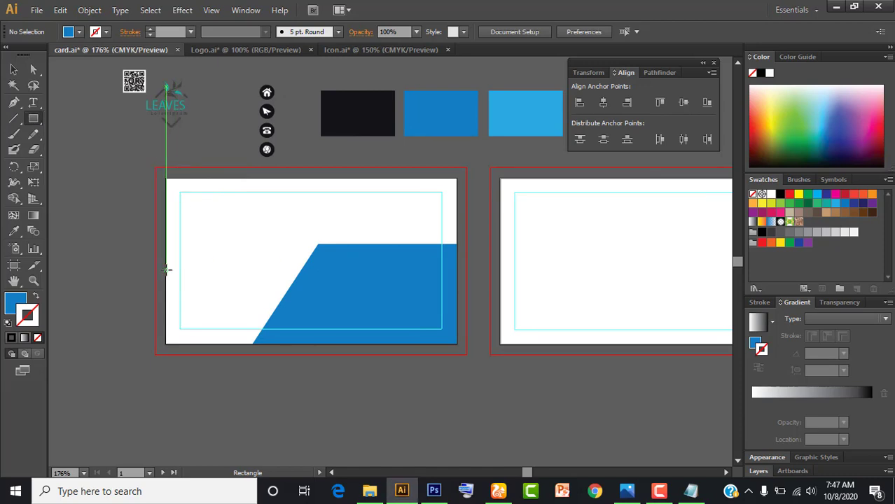
{"action": "scroll", "coordinate": [225, 287], "scroll_direction": "down", "scroll_amount": 2}
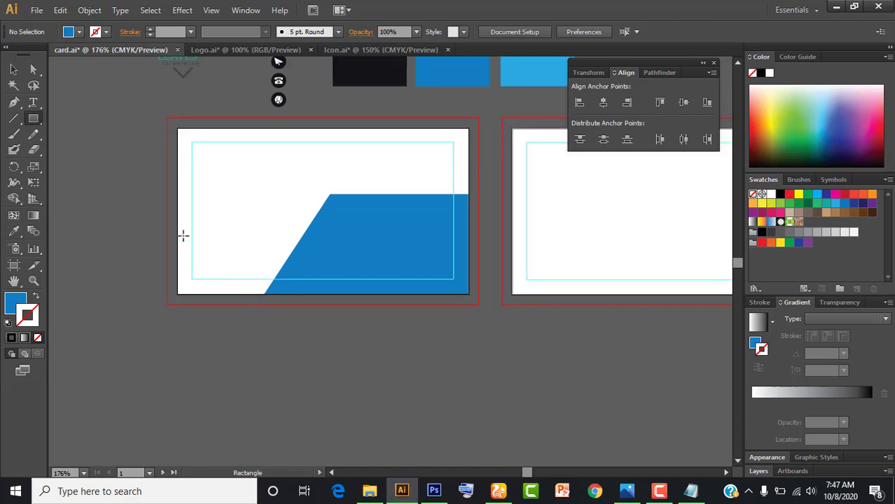
{"action": "left_click_drag", "start_coordinate": [177, 339], "coordinate": [353, 359]}
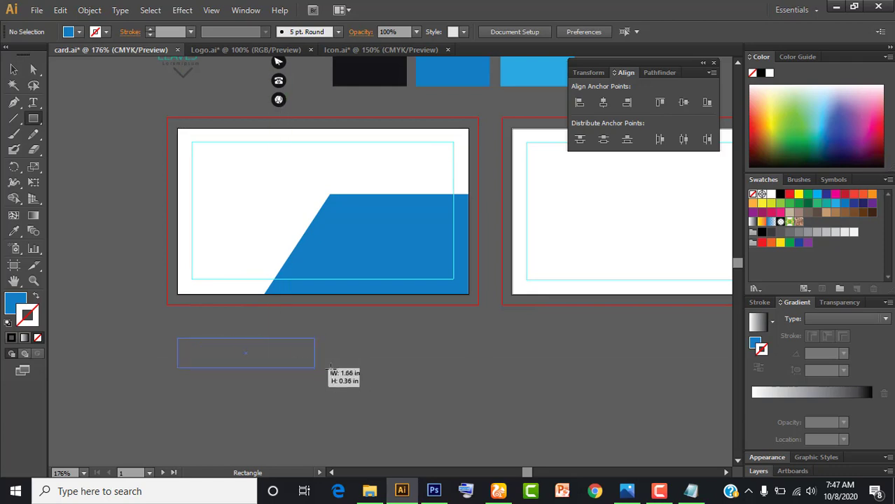
{"action": "key", "text": "v"}
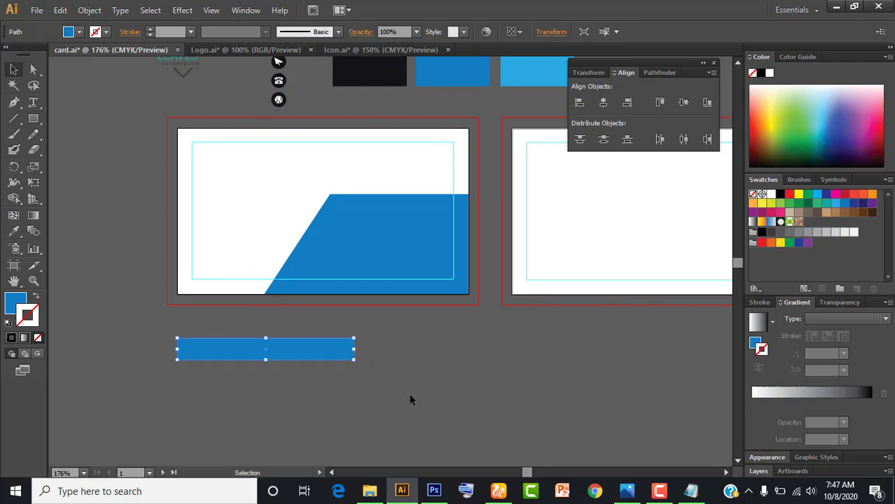
{"action": "left_click", "coordinate": [332, 350]}
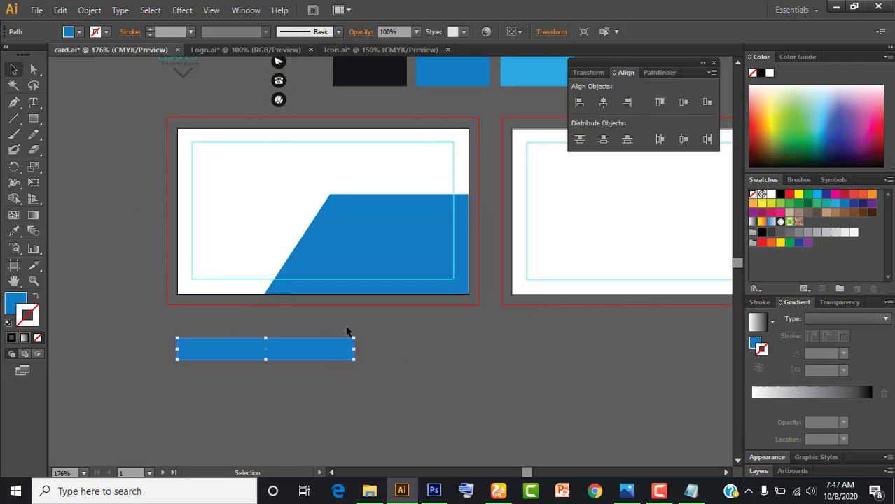
{"action": "left_click", "coordinate": [13, 231]}
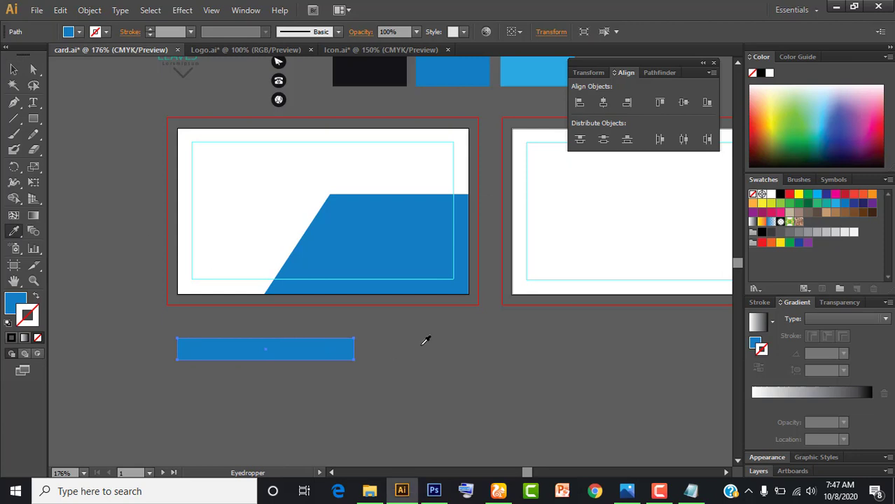
{"action": "scroll", "coordinate": [401, 238], "scroll_direction": "up", "scroll_amount": 3}
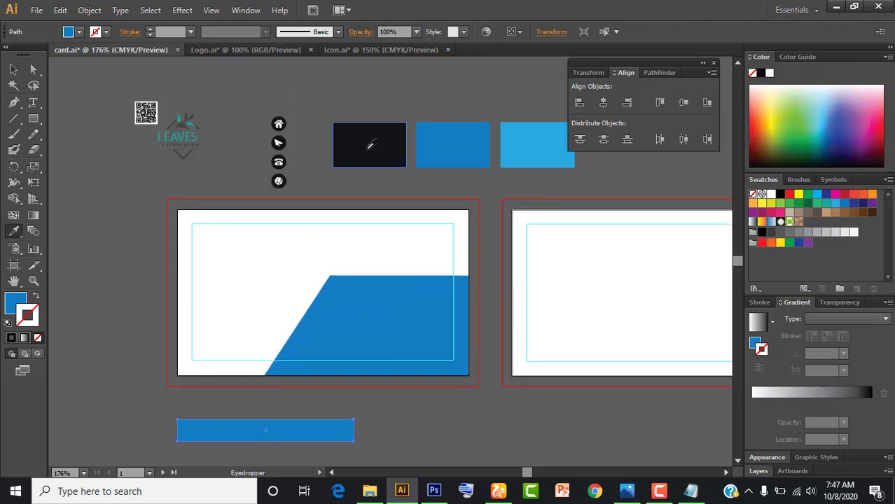
{"action": "left_click", "coordinate": [371, 146]}
{"action": "left_click", "coordinate": [13, 69]}
{"action": "left_click", "coordinate": [446, 393]}
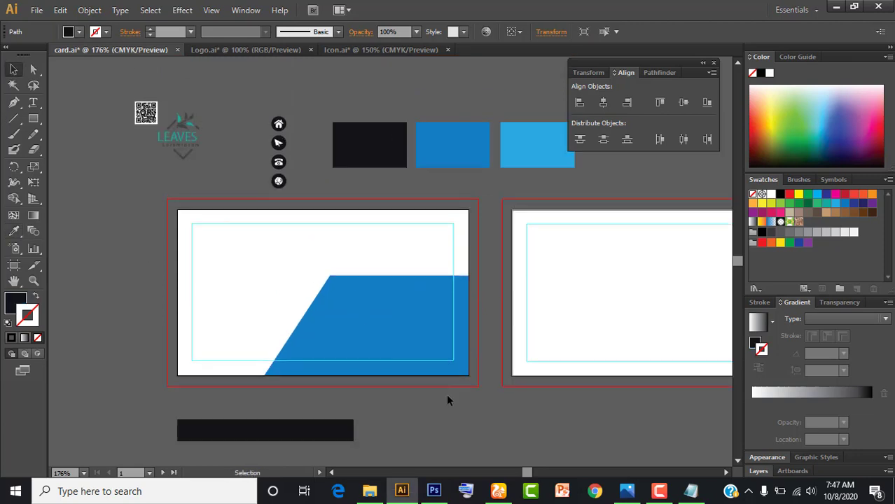
{"action": "left_click", "coordinate": [405, 310]}
Step: Paste a copy of the blue panel in back, nudge it left twice, and colour it black
{"action": "key", "text": "a"}
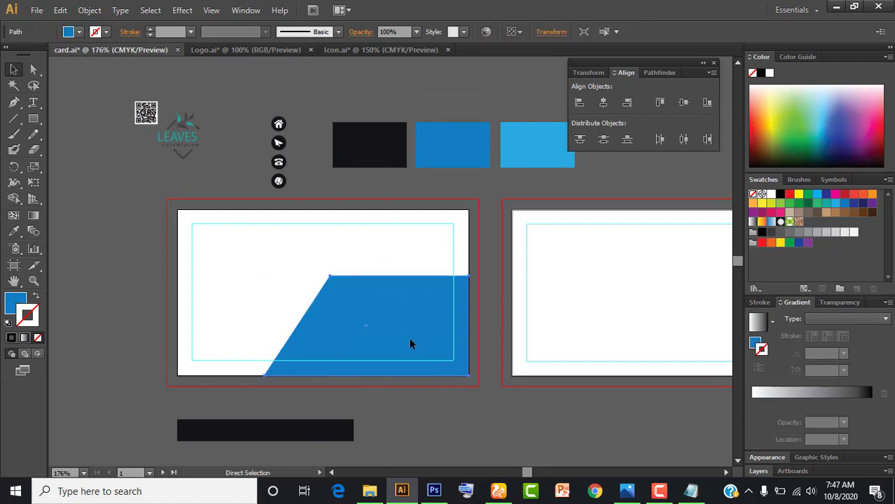
{"action": "key", "text": "v"}
{"action": "key", "text": "a"}
{"action": "key", "text": "v"}
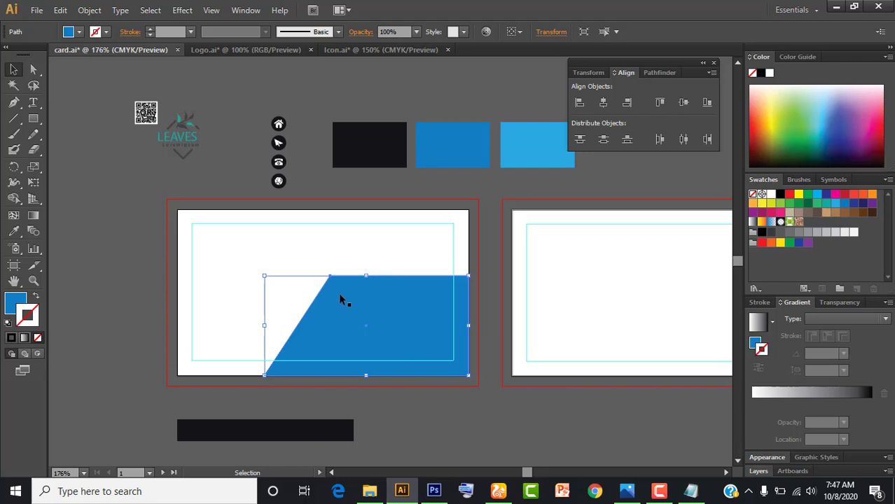
{"action": "key", "text": "Left"}
{"action": "key", "text": "Left"}
{"action": "key", "text": "Left"}
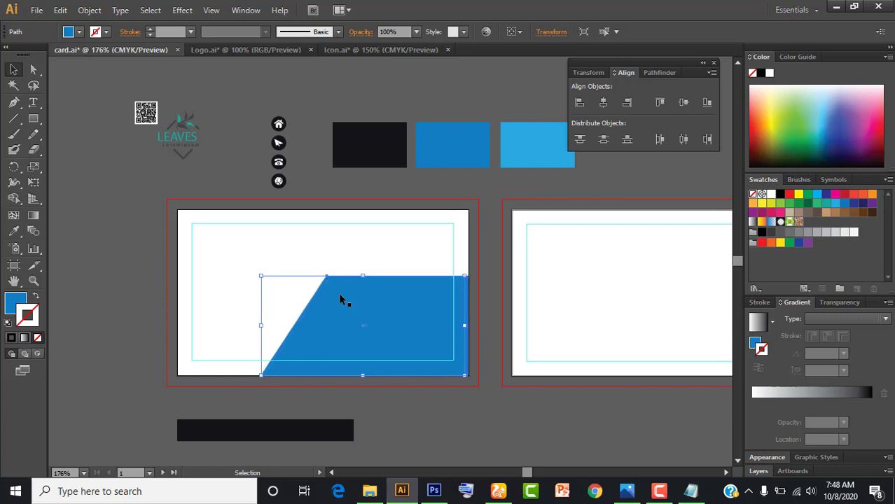
{"action": "key", "text": "Left"}
{"action": "key", "text": "Left"}
{"action": "key", "text": "Left"}
{"action": "key", "text": "Left"}
{"action": "key", "text": "Left"}
{"action": "key", "text": "Left"}
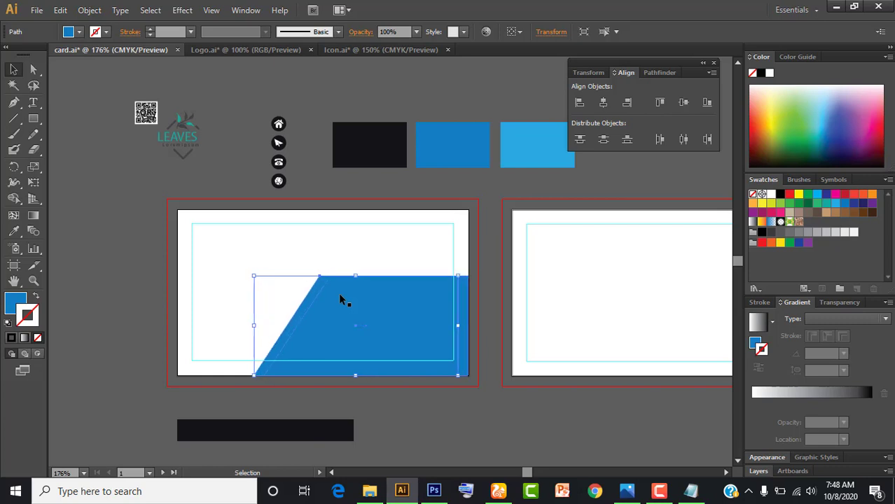
{"action": "key", "text": "i"}
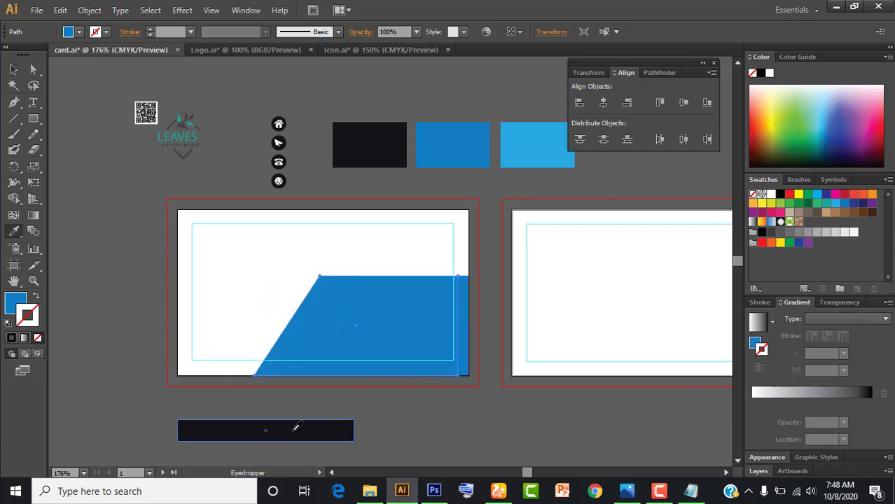
{"action": "left_click", "coordinate": [294, 429]}
Step: Select both the blue panel and the new black diagonal stripe
{"action": "left_click", "coordinate": [13, 70]}
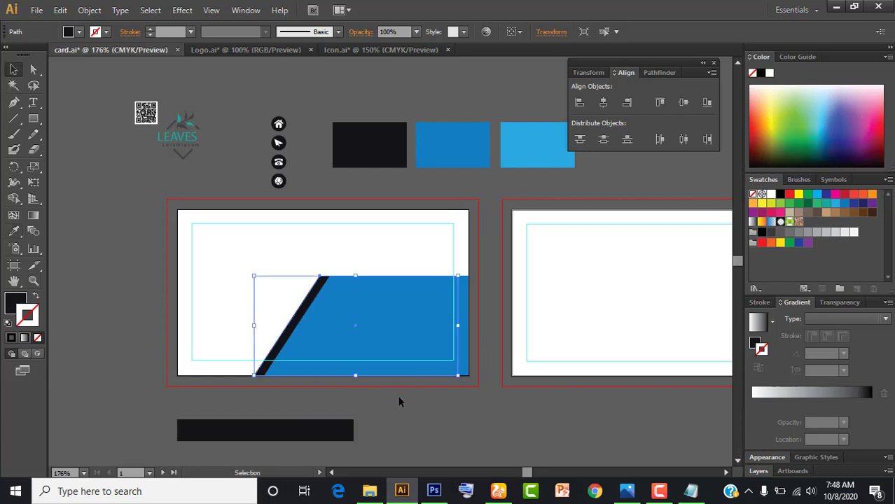
{"action": "left_click", "coordinate": [429, 439]}
{"action": "mouse_move", "coordinate": [381, 399]}
{"action": "left_mouse_down"}
{"action": "mouse_move", "coordinate": [417, 339]}
{"action": "mouse_move", "coordinate": [411, 317]}
{"action": "left_mouse_up"}
{"action": "left_click", "coordinate": [355, 242]}
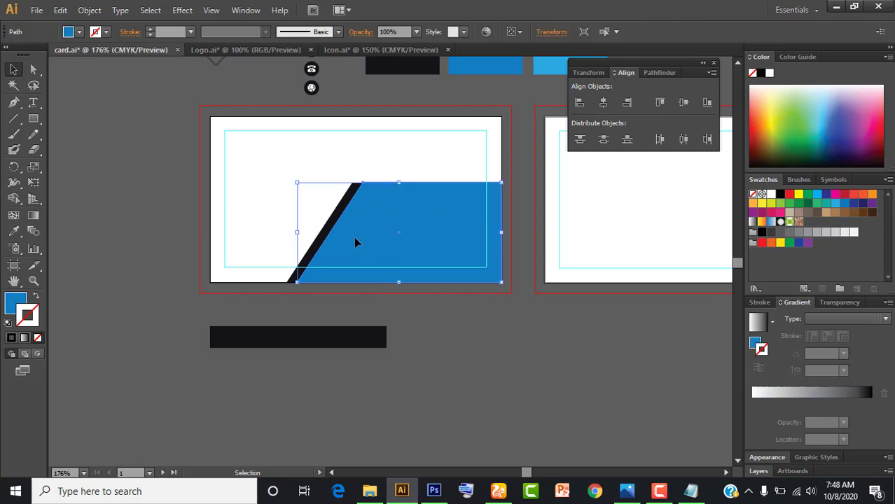
{"action": "key", "text": "ctrl"}
{"action": "left_click", "coordinate": [333, 230], "text": "shift"}
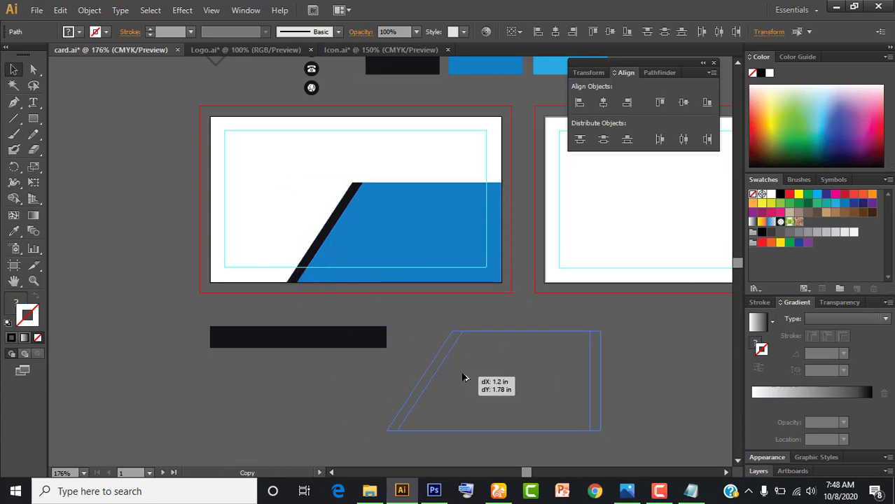
Step: Duplicate the panel and stripe below the card and delete the blue regions with Shape Builder
{"action": "left_click_drag", "start_coordinate": [364, 229], "coordinate": [381, 412]}
{"action": "left_click", "coordinate": [360, 386]}
{"action": "left_click", "coordinate": [487, 395]}
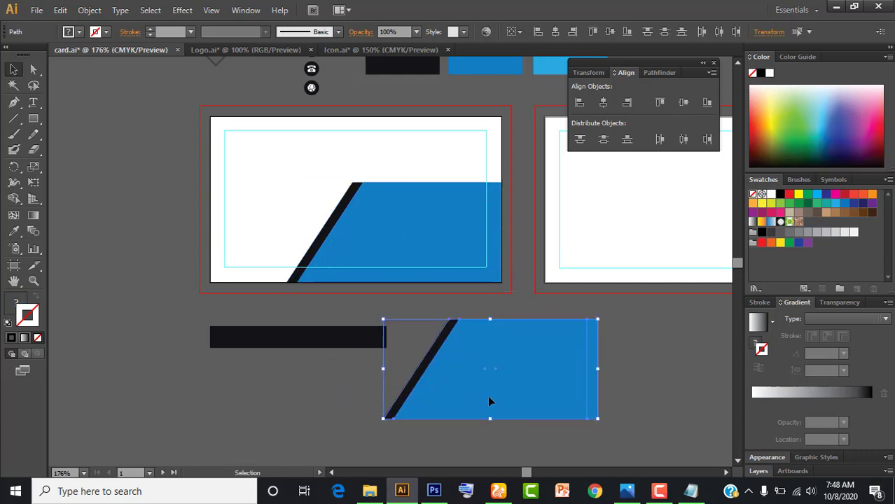
{"action": "left_click", "coordinate": [15, 201]}
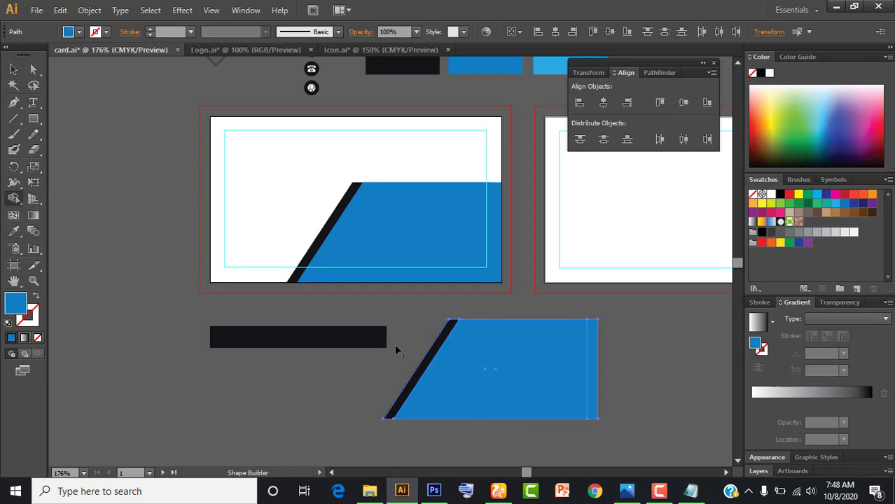
{"action": "left_click", "coordinate": [494, 371], "text": "alt"}
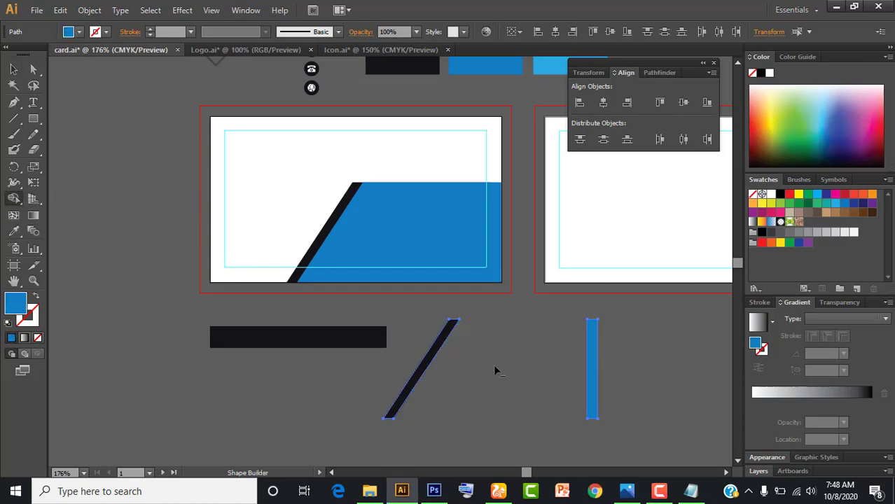
{"action": "left_click", "coordinate": [592, 373], "text": "alt"}
Step: Delete the original stripe and move the standalone black stripe onto the panel's edge
{"action": "left_click", "coordinate": [13, 69]}
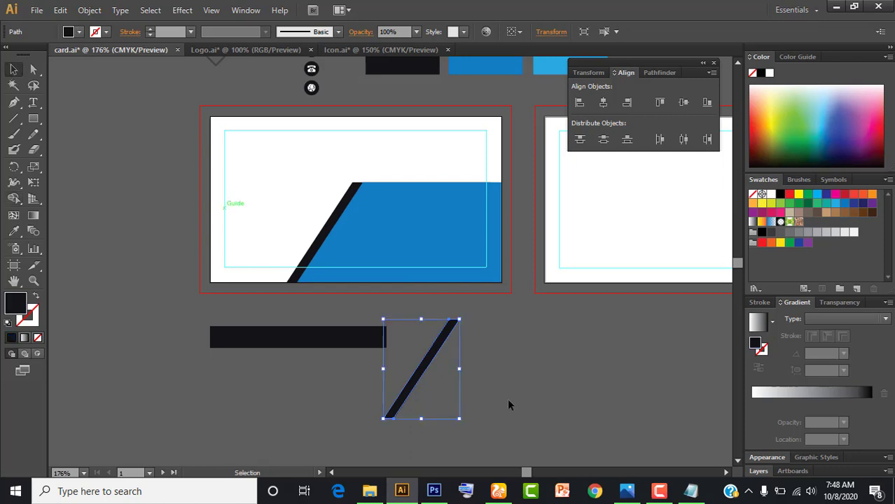
{"action": "left_click", "coordinate": [507, 398]}
{"action": "left_click", "coordinate": [334, 228]}
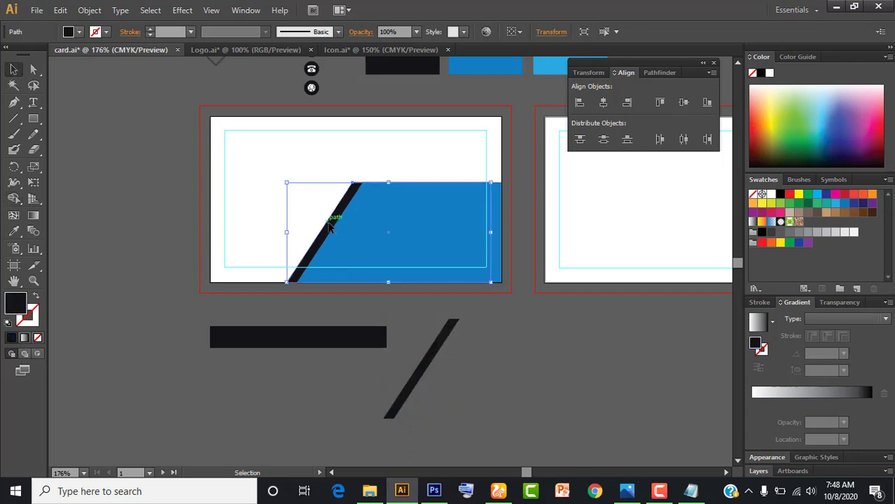
{"action": "key", "text": "Delete"}
{"action": "mouse_move", "coordinate": [434, 347]}
{"action": "left_mouse_down"}
{"action": "mouse_move", "coordinate": [345, 207]}
{"action": "mouse_move", "coordinate": [342, 214]}
{"action": "left_mouse_up"}
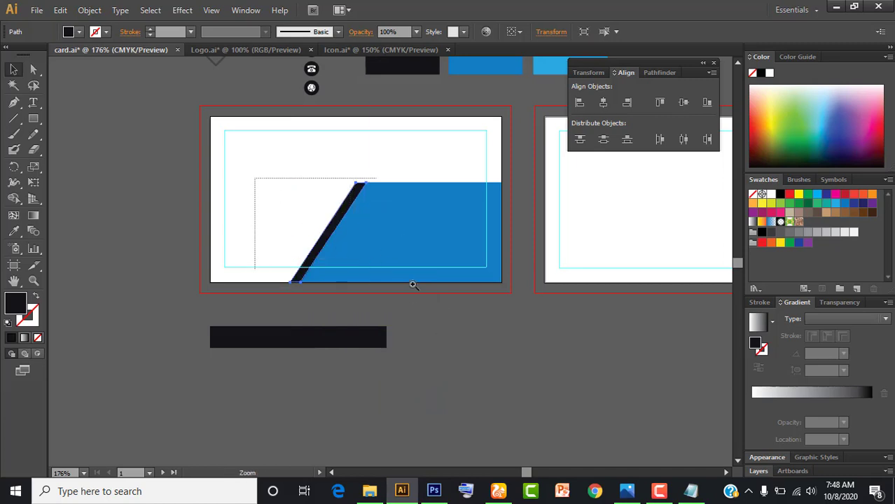
Step: Zoom in to check the stripe's fit at the card edge, then zoom back out
{"action": "left_click_drag", "start_coordinate": [252, 179], "coordinate": [413, 283]}
{"action": "left_click_drag", "start_coordinate": [356, 265], "coordinate": [404, 192]}
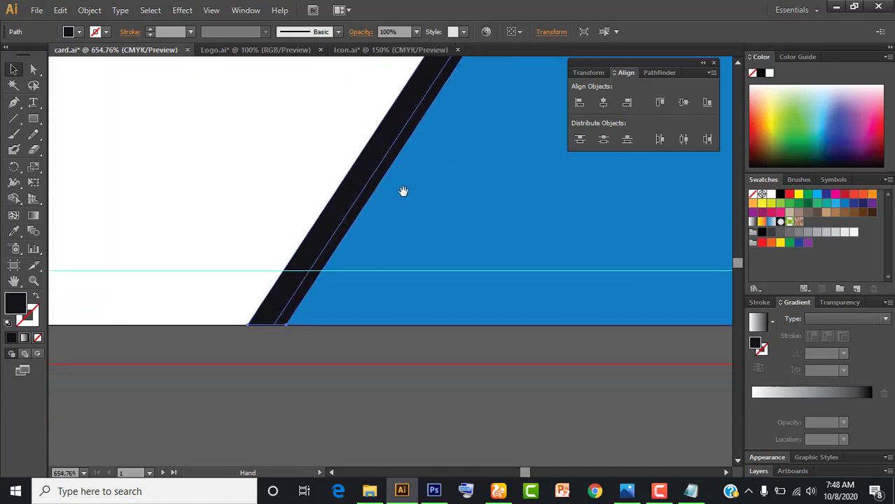
{"action": "left_click", "coordinate": [269, 348]}
{"action": "left_click", "coordinate": [302, 282]}
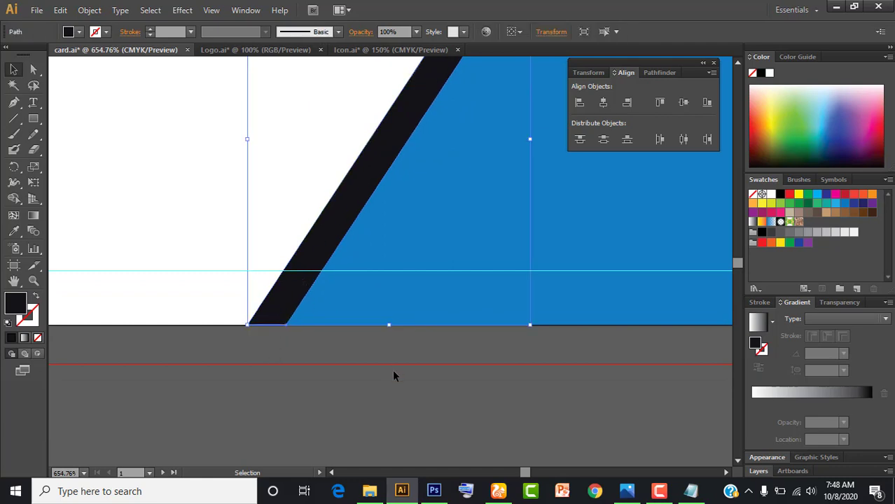
{"action": "key", "text": "ctrl+minus"}
{"action": "key", "text": "ctrl+minus"}
{"action": "key", "text": "ctrl+minus"}
{"action": "key", "text": "ctrl+minus"}
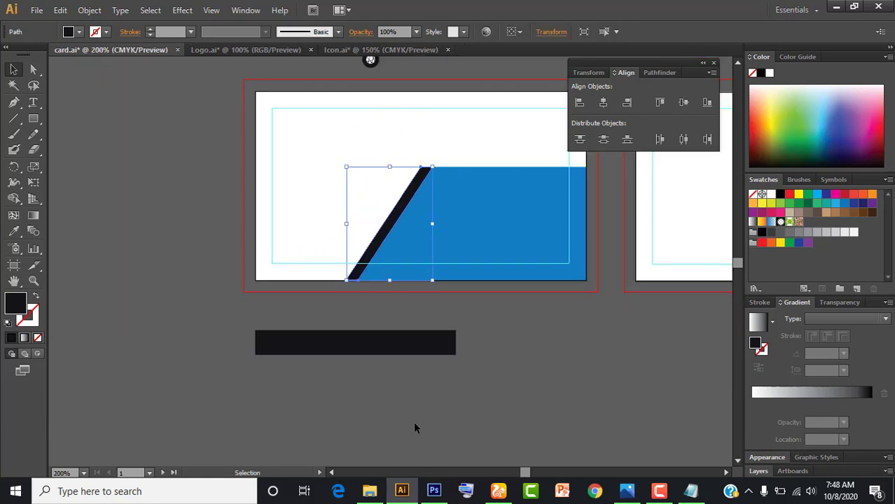
Step: Move the black bar up from below the card onto its left side
{"action": "left_click", "coordinate": [414, 427]}
{"action": "left_click", "coordinate": [353, 335]}
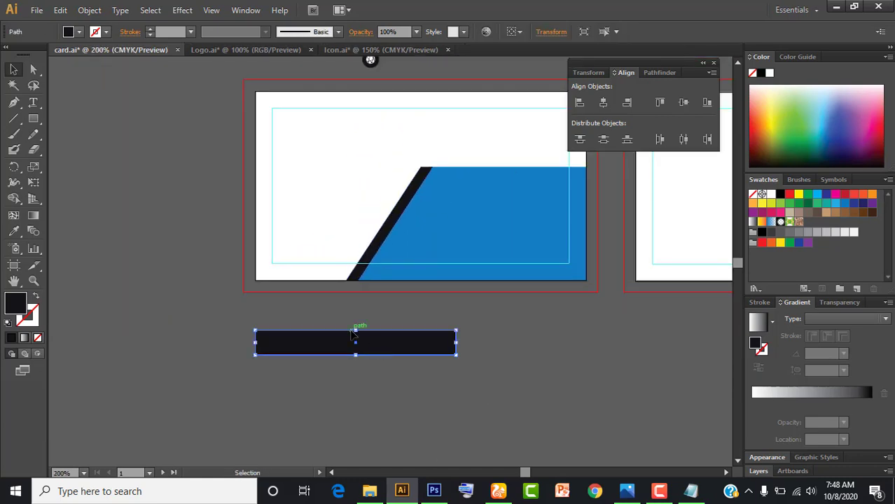
{"action": "left_click", "coordinate": [392, 347]}
{"action": "left_click_drag", "start_coordinate": [390, 349], "coordinate": [390, 209]}
{"action": "left_click", "coordinate": [447, 346]}
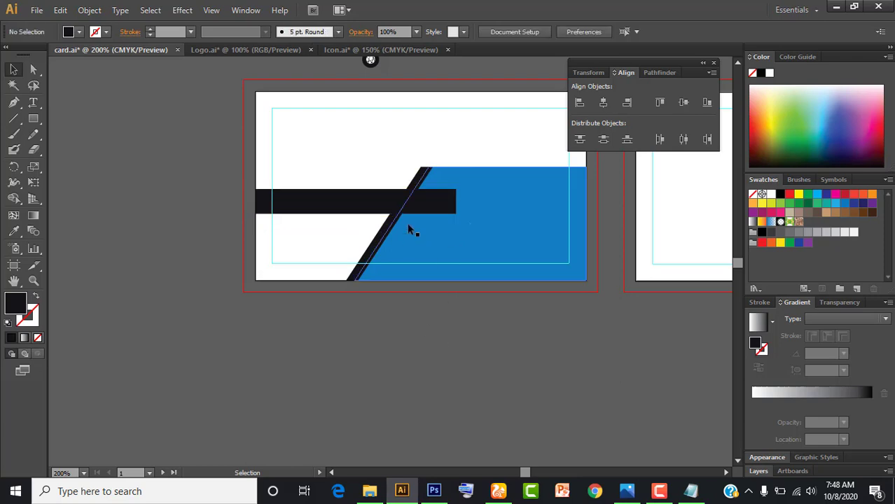
{"action": "left_click", "coordinate": [425, 208]}
Step: Shorten the black bar to about 1.98 in wide and nudge it into place
{"action": "left_click_drag", "start_coordinate": [456, 201], "coordinate": [432, 203]}
{"action": "left_click", "coordinate": [422, 325]}
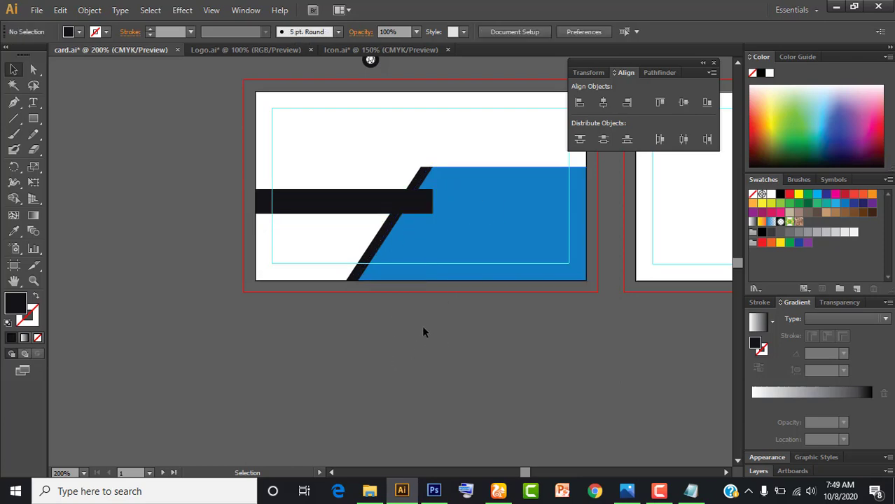
{"action": "left_click", "coordinate": [392, 209]}
{"action": "key", "text": "Up"}
{"action": "key", "text": "Up"}
{"action": "key", "text": "Up"}
{"action": "key", "text": "Up"}
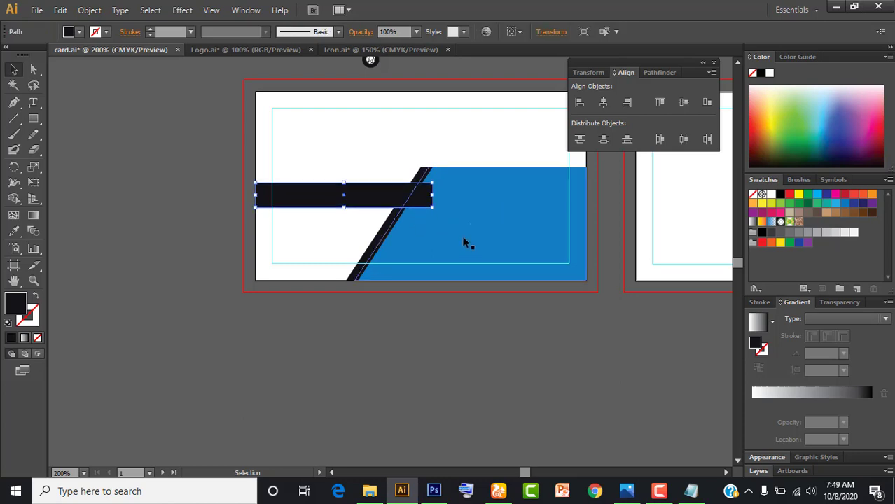
{"action": "key", "text": "Up"}
{"action": "key", "text": "Up"}
{"action": "key", "text": "Down"}
{"action": "left_click", "coordinate": [431, 337]}
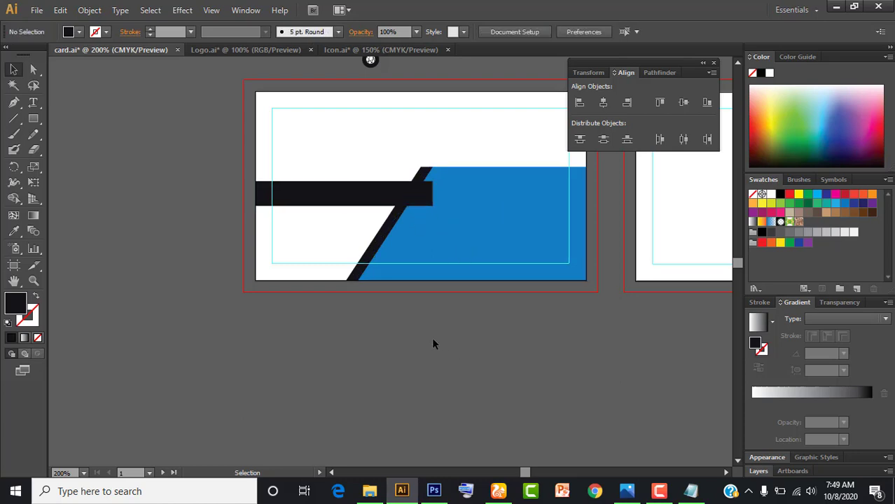
{"action": "left_click_drag", "start_coordinate": [384, 354], "coordinate": [314, 405]}
Step: Move the black bar and diagonal stripe together below the card
{"action": "left_click", "coordinate": [290, 240]}
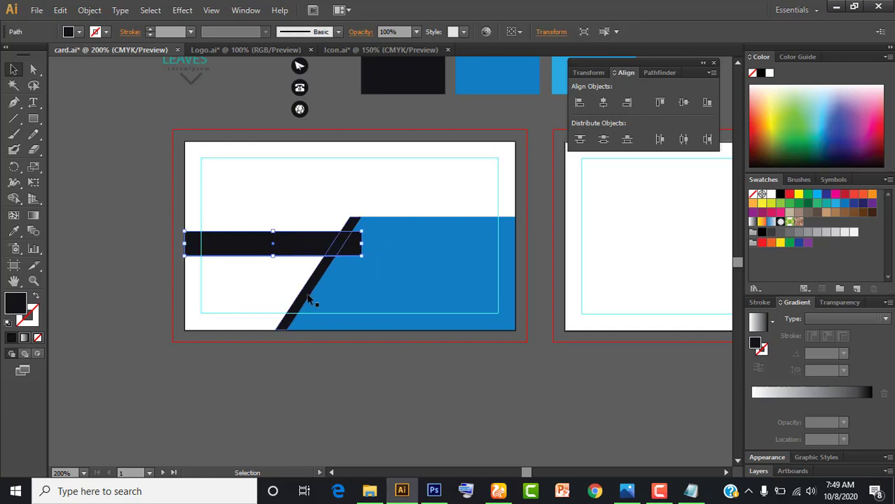
{"action": "left_click", "coordinate": [308, 294]}
{"action": "left_click_drag", "start_coordinate": [306, 294], "coordinate": [337, 252]}
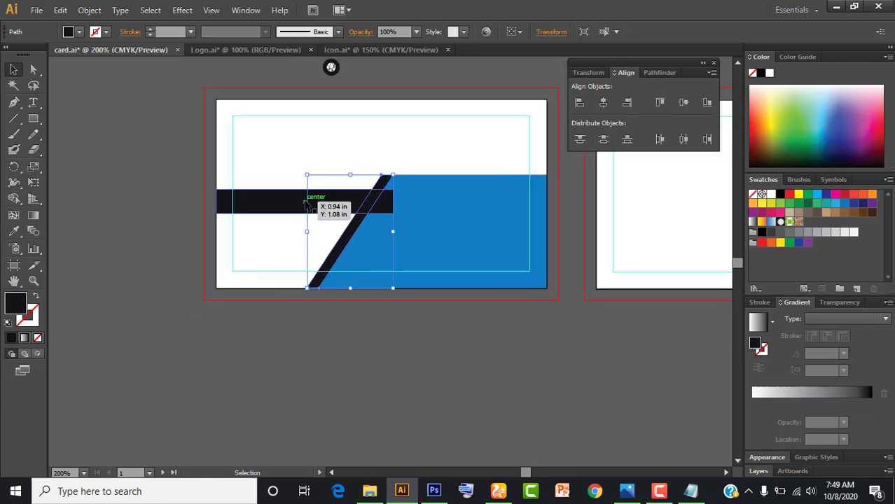
{"action": "left_click", "coordinate": [273, 203], "text": "shift"}
{"action": "left_click_drag", "start_coordinate": [291, 231], "coordinate": [291, 400]}
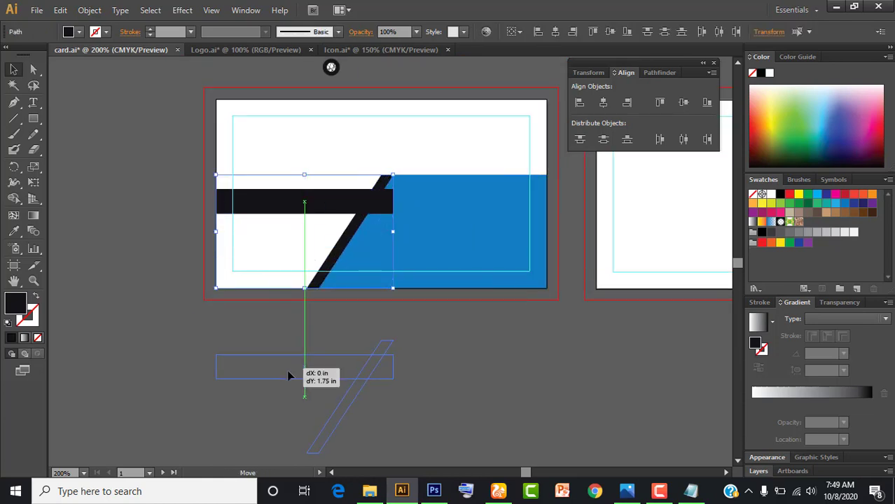
{"action": "left_click", "coordinate": [428, 378]}
{"action": "left_click_drag", "start_coordinate": [439, 343], "coordinate": [352, 398]}
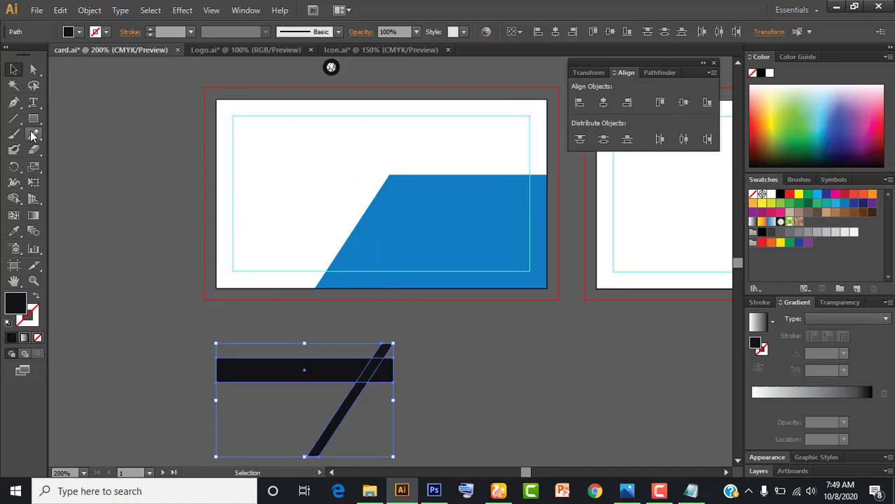
Step: Trim the overlapping stripe and corner pieces with Shape Builder into a 7-shaped piece
{"action": "left_click_drag", "start_coordinate": [13, 198], "coordinate": [46, 199]}
{"action": "left_click", "coordinate": [46, 199]}
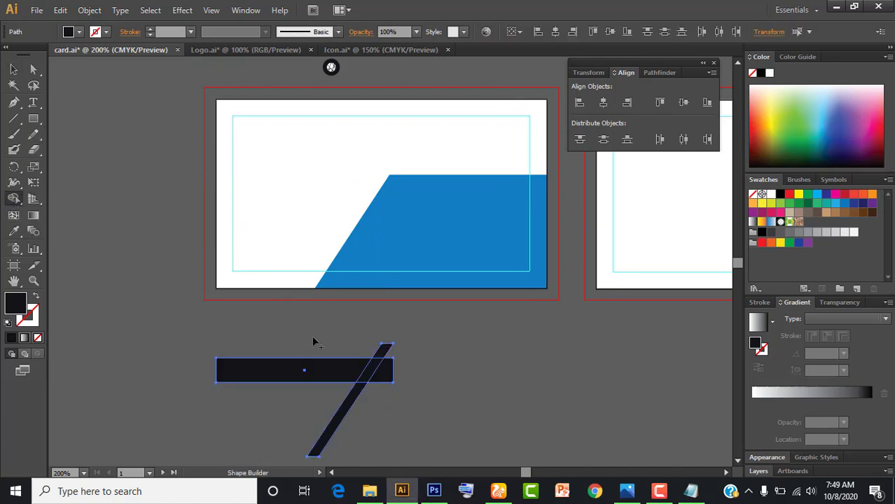
{"action": "left_click", "coordinate": [383, 349], "text": "alt"}
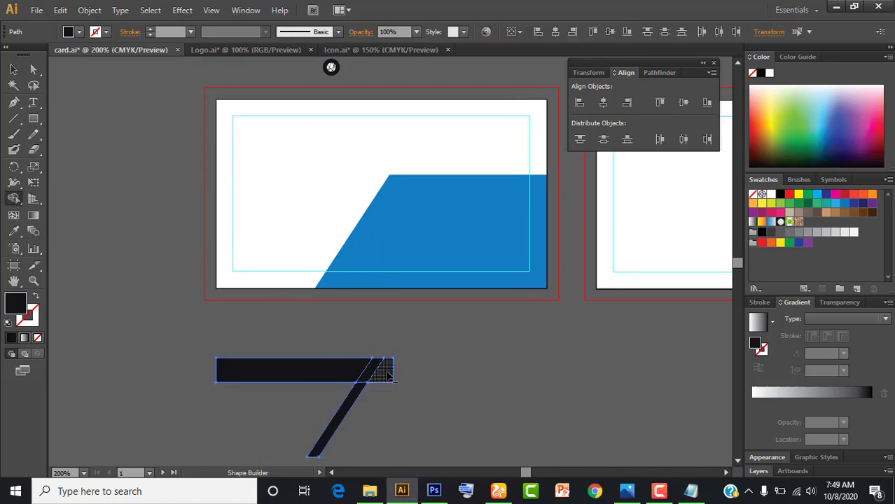
{"action": "left_click", "coordinate": [389, 375], "text": "alt"}
{"action": "left_click", "coordinate": [11, 70]}
{"action": "left_click", "coordinate": [414, 360]}
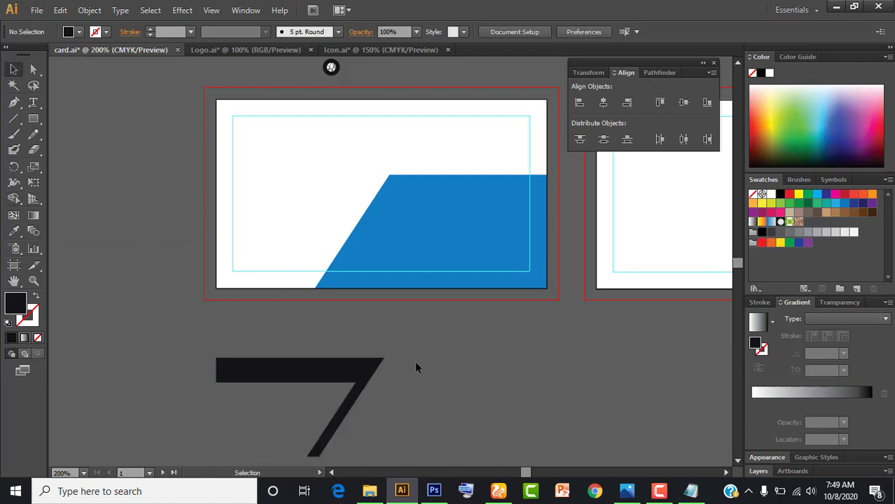
{"action": "key", "text": "ctrl+z"}
Step: Ungroup the 7-shaped piece and regroup its parts into a single group
{"action": "left_click", "coordinate": [430, 352]}
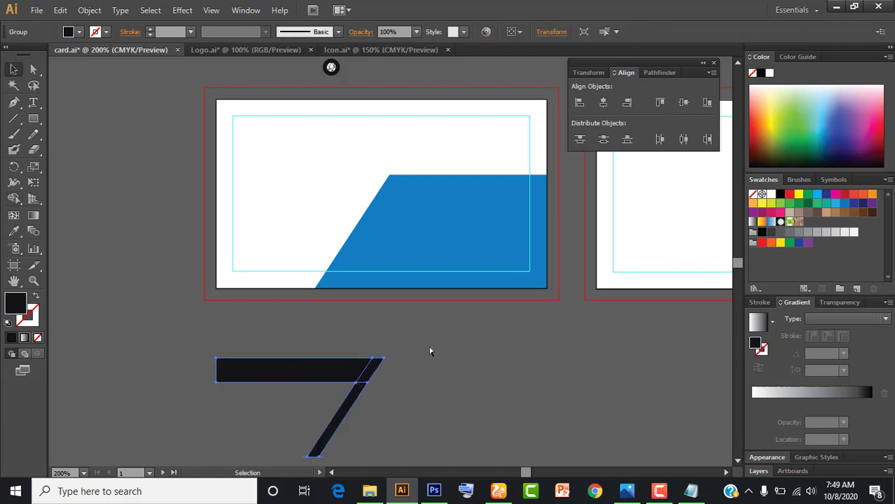
{"action": "left_click", "coordinate": [355, 378]}
{"action": "left_click", "coordinate": [417, 372]}
{"action": "left_click", "coordinate": [356, 371]}
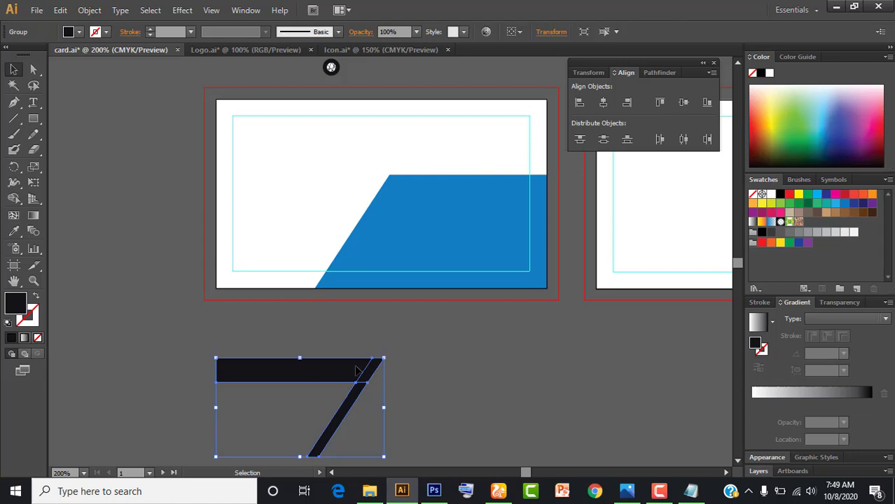
{"action": "right_click", "coordinate": [356, 372]}
{"action": "left_click", "coordinate": [420, 308]}
{"action": "left_click", "coordinate": [407, 390]}
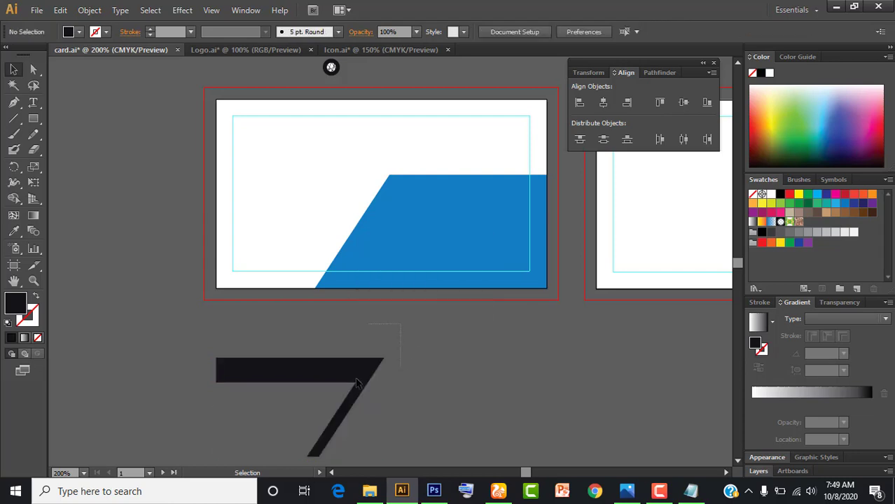
{"action": "left_click", "coordinate": [357, 379]}
{"action": "right_click", "coordinate": [355, 375]}
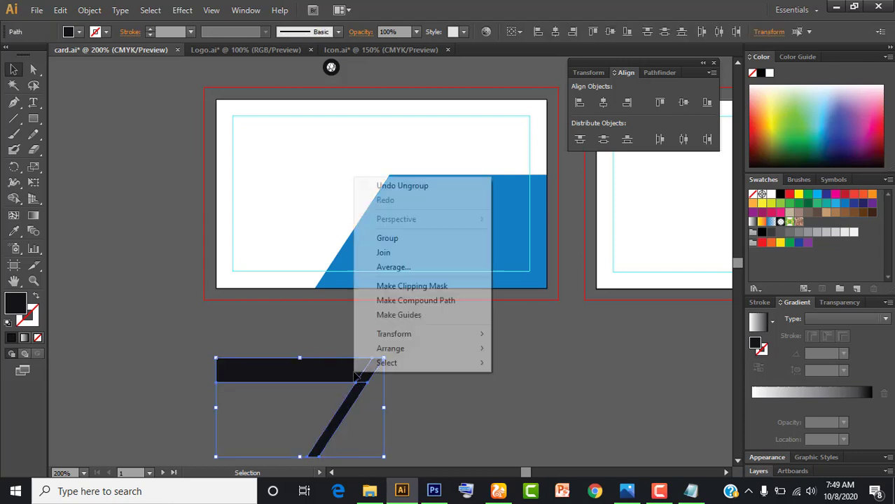
{"action": "left_click", "coordinate": [403, 238]}
{"action": "left_click", "coordinate": [441, 384]}
Step: Copy the black stripe group up onto the card's bottom edge and delete the original below
{"action": "left_click_drag", "start_coordinate": [321, 405], "coordinate": [361, 399]}
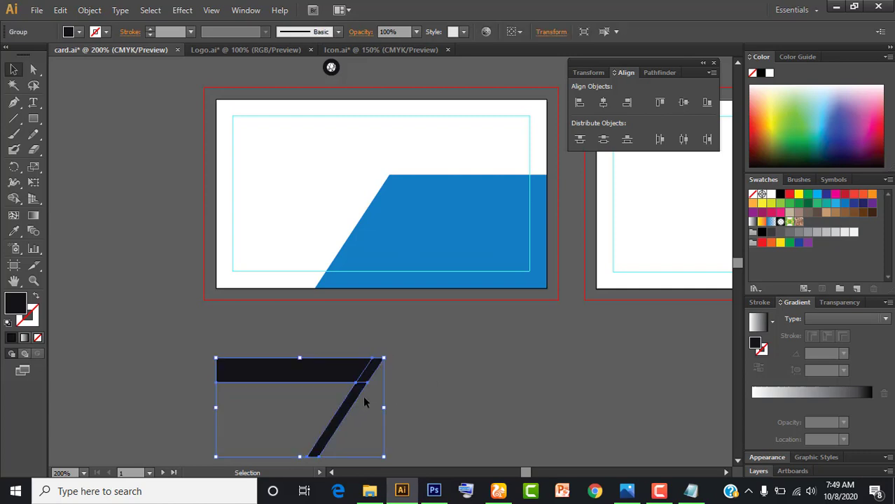
{"action": "left_click_drag", "start_coordinate": [338, 371], "coordinate": [338, 201]}
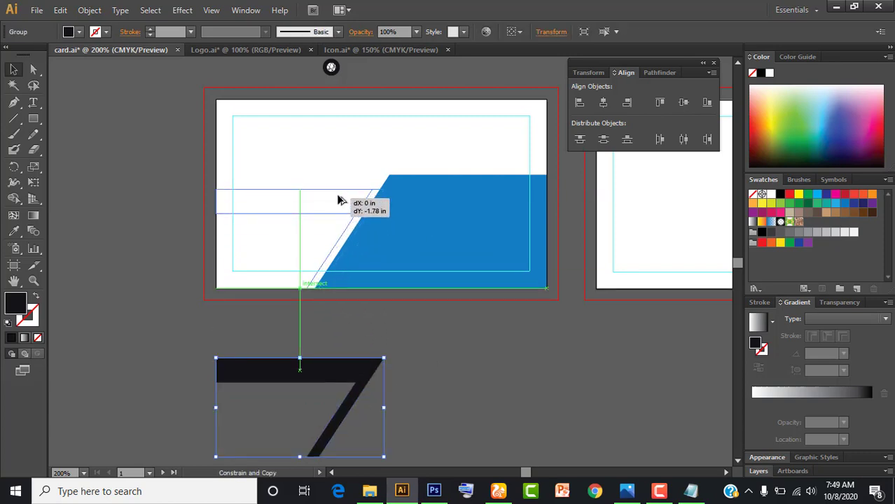
{"action": "left_click_drag", "start_coordinate": [338, 201], "coordinate": [338, 200]}
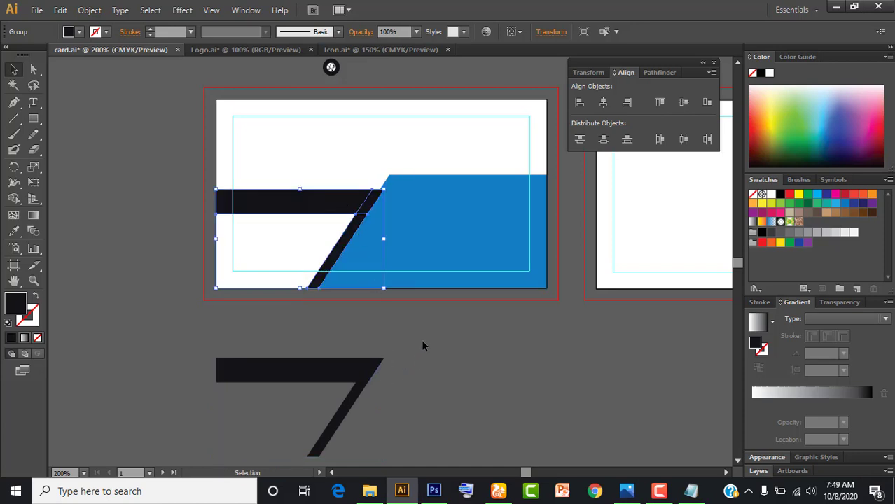
{"action": "left_click", "coordinate": [375, 371]}
{"action": "key", "text": "Delete"}
Step: Nudge the stripe copy left so it sits flush along the blue panel's slanted edge
{"action": "key", "text": "a"}
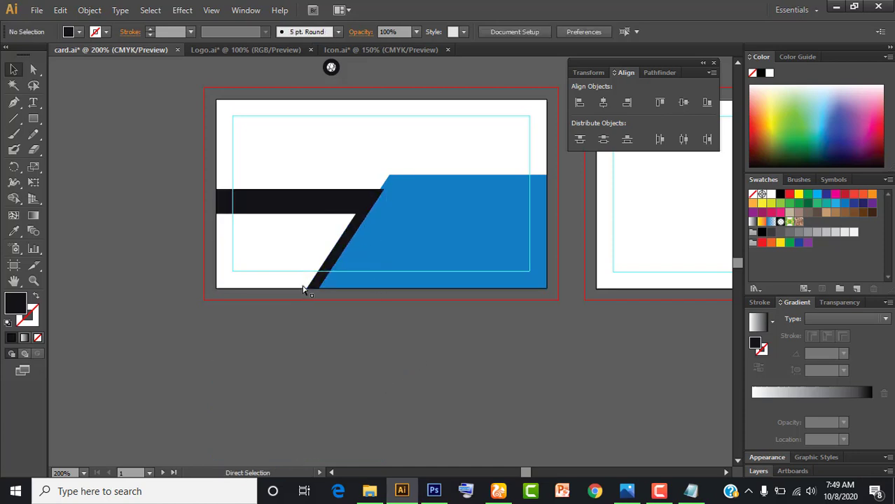
{"action": "scroll", "coordinate": [355, 289], "scroll_direction": "up", "scroll_amount": 5}
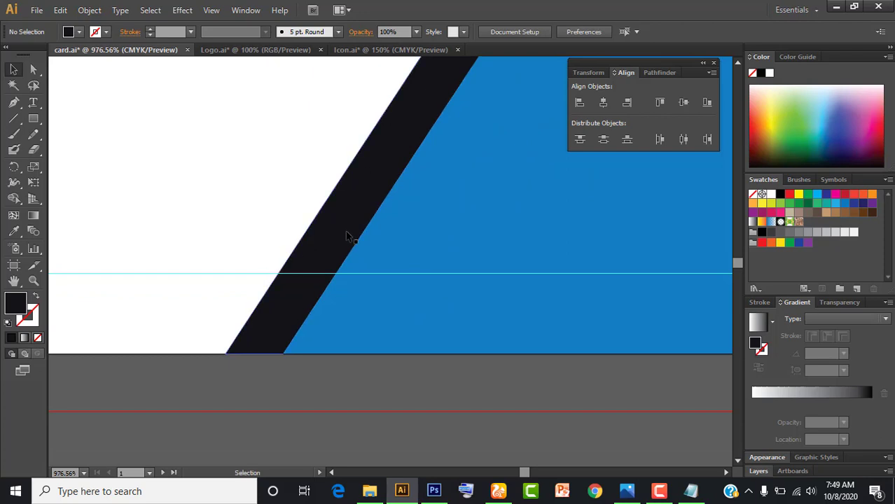
{"action": "left_click", "coordinate": [348, 237]}
{"action": "left_click", "coordinate": [378, 398]}
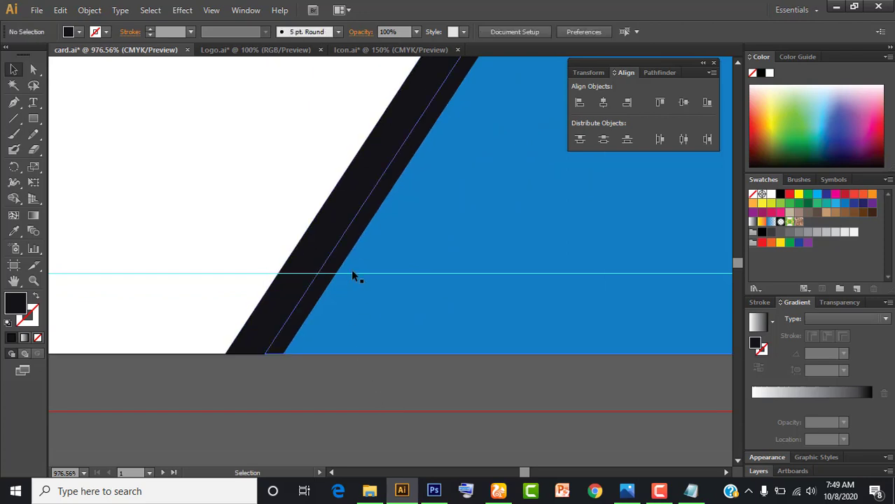
{"action": "left_click", "coordinate": [333, 240]}
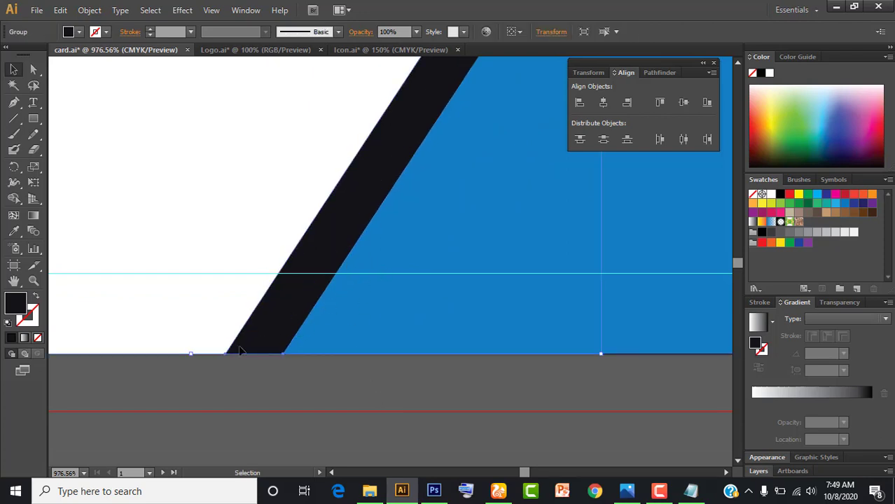
{"action": "key", "text": "Left"}
{"action": "key", "text": "Left"}
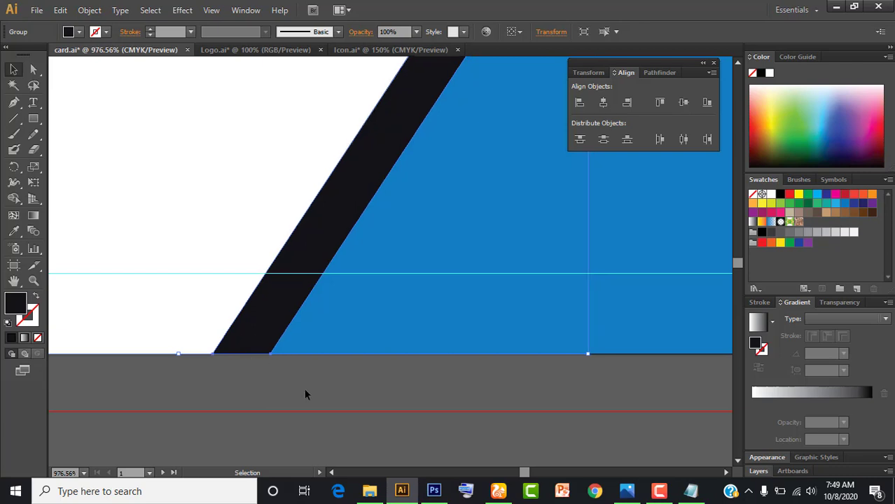
{"action": "left_click", "coordinate": [305, 394]}
{"action": "key", "text": "ctrl+minus"}
{"action": "key", "text": "ctrl+minus"}
{"action": "key", "text": "ctrl+minus"}
{"action": "key", "text": "ctrl+minus"}
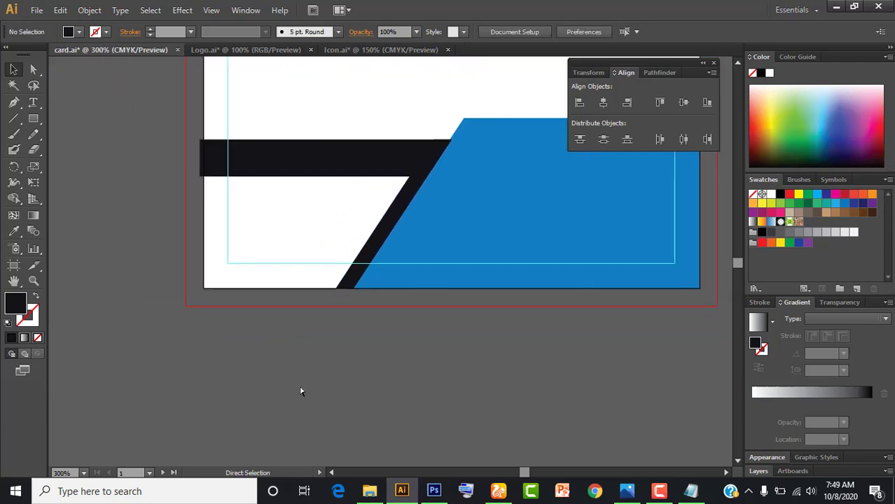
{"action": "left_click_drag", "start_coordinate": [331, 306], "coordinate": [383, 365]}
{"action": "left_click", "coordinate": [362, 216]}
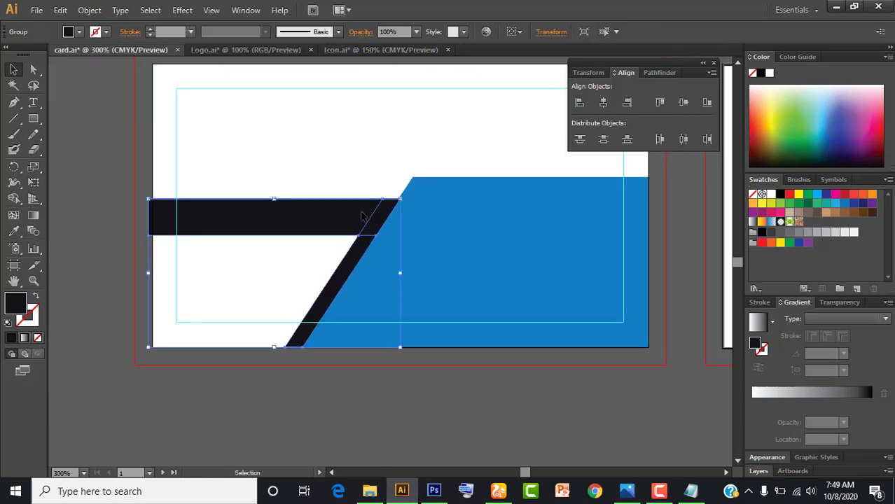
{"action": "left_click", "coordinate": [427, 409]}
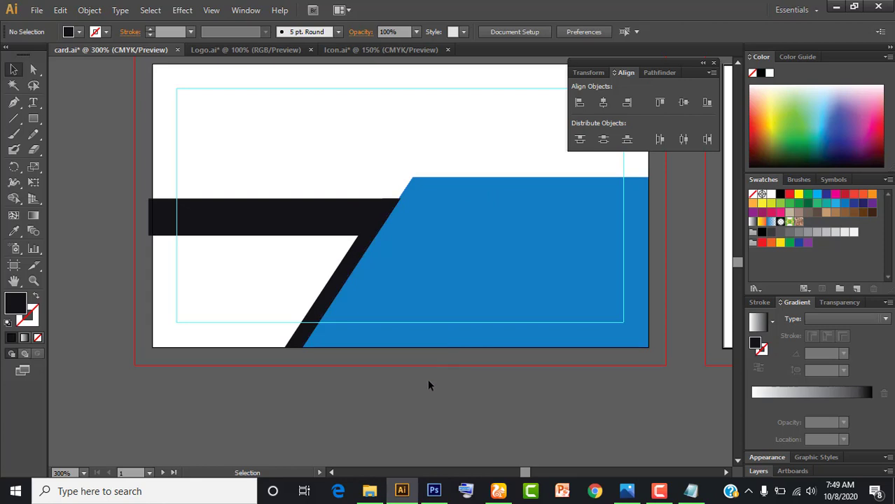
Step: Bring the blue panel in front of the black stripe with Arrange > Bring to Front
{"action": "left_click", "coordinate": [455, 213]}
{"action": "right_click", "coordinate": [456, 213]}
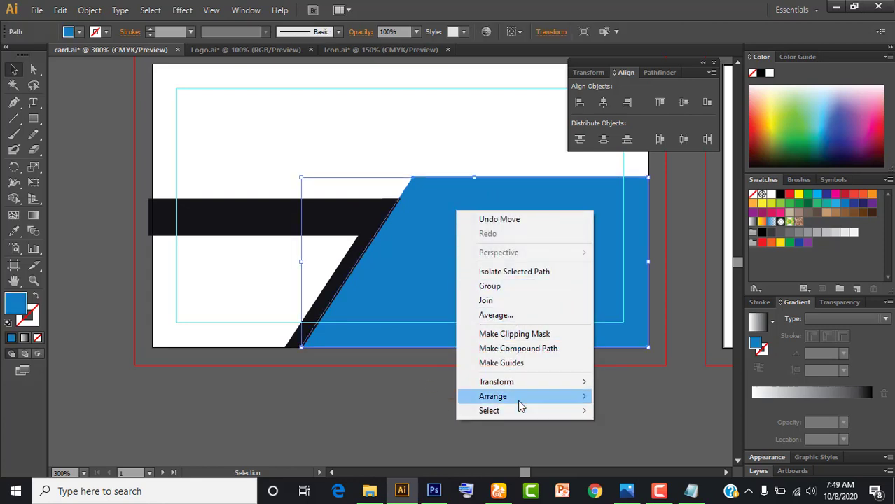
{"action": "mouse_move", "coordinate": [518, 396]}
{"action": "left_click", "coordinate": [648, 396]}
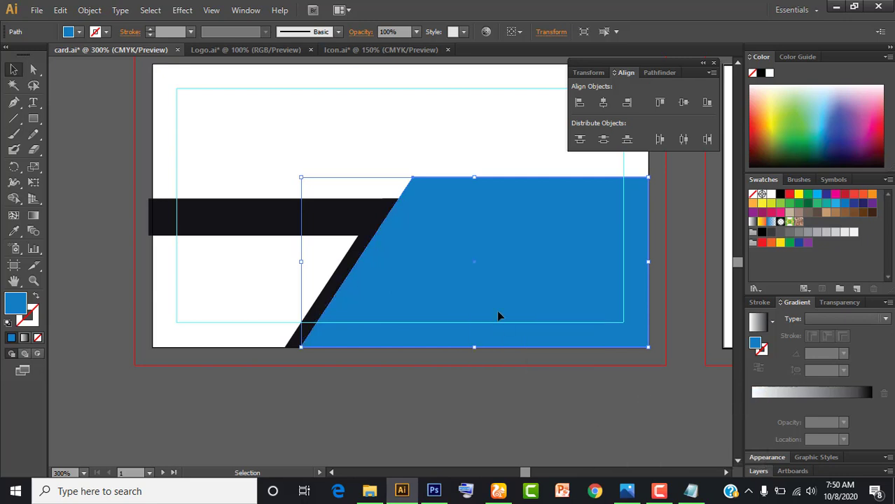
{"action": "left_click", "coordinate": [457, 409]}
{"action": "mouse_move", "coordinate": [413, 331]}
{"action": "left_mouse_down"}
{"action": "mouse_move", "coordinate": [413, 386]}
{"action": "mouse_move", "coordinate": [424, 358]}
{"action": "left_mouse_up"}
{"action": "left_click", "coordinate": [399, 279]}
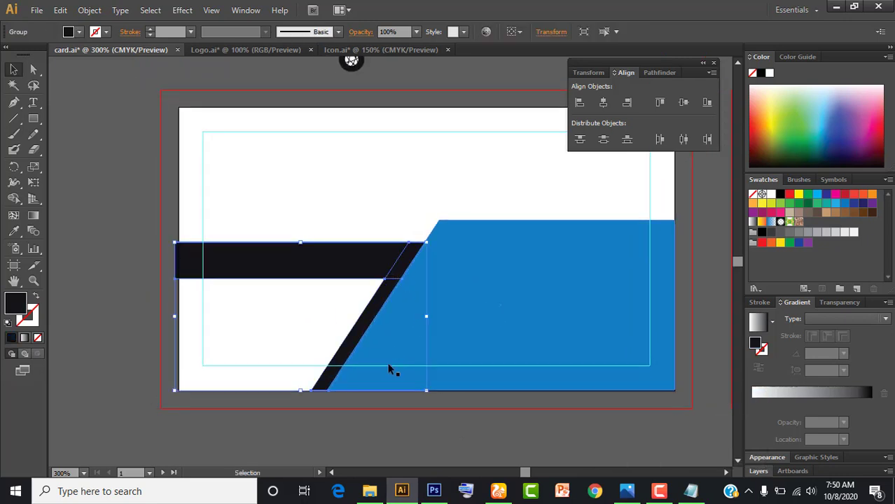
{"action": "left_click", "coordinate": [370, 431]}
Step: Copy the contact name line from the Notepad notes
{"action": "key", "text": "ctrl+minus"}
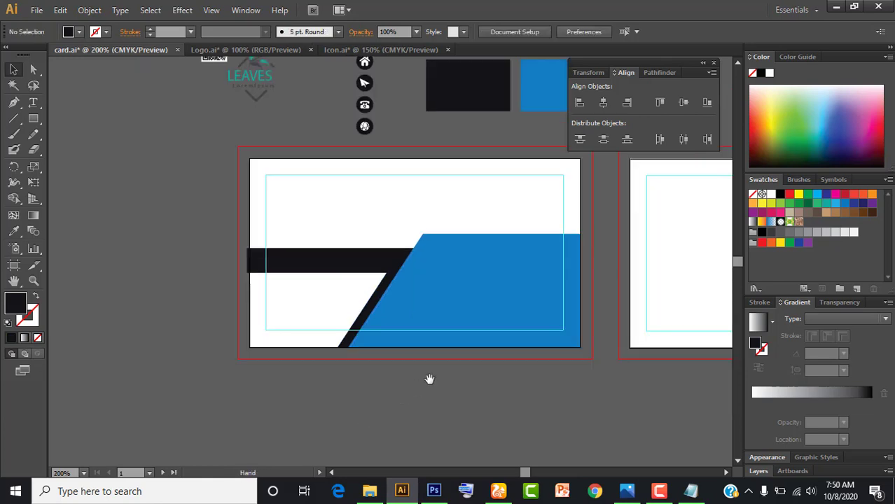
{"action": "mouse_move", "coordinate": [429, 379]}
{"action": "left_mouse_down"}
{"action": "mouse_move", "coordinate": [369, 409]}
{"action": "mouse_move", "coordinate": [318, 402]}
{"action": "mouse_move", "coordinate": [300, 380]}
{"action": "left_mouse_up"}
{"action": "left_click_drag", "start_coordinate": [231, 259], "coordinate": [352, 293]}
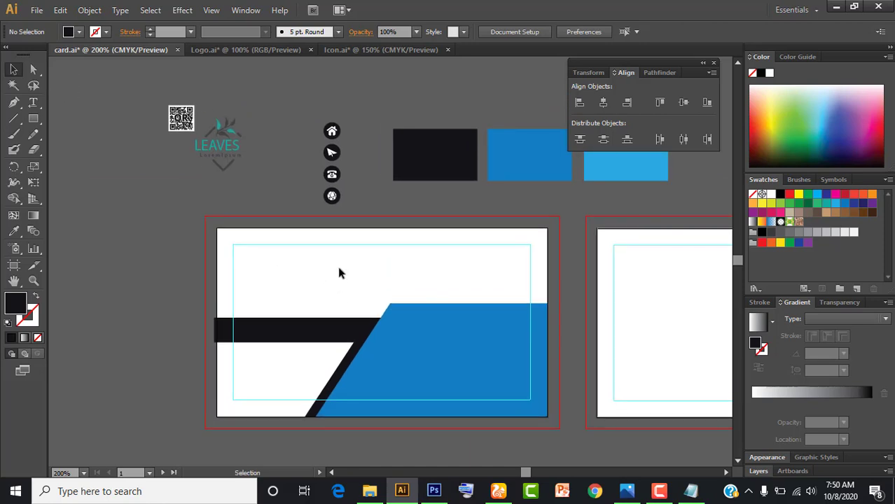
{"action": "left_click", "coordinate": [690, 490]}
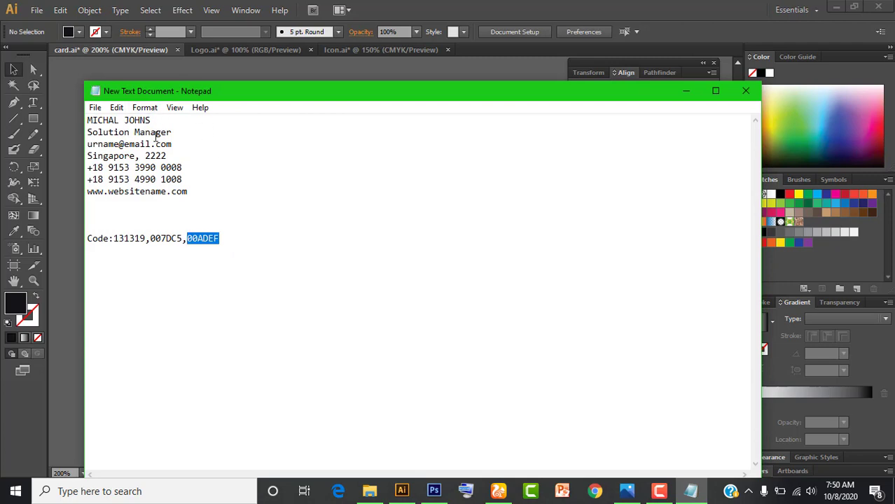
{"action": "left_click_drag", "start_coordinate": [161, 123], "coordinate": [69, 116]}
{"action": "key", "text": "ctrl+c"}
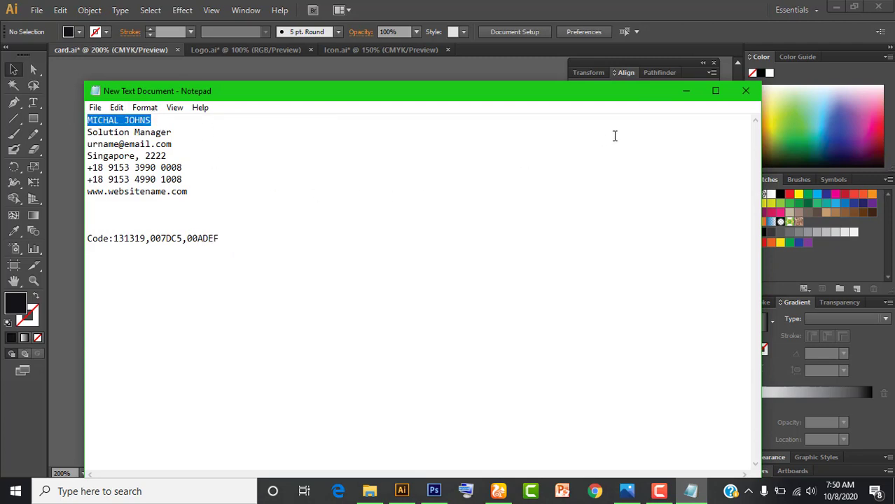
{"action": "left_click", "coordinate": [684, 94]}
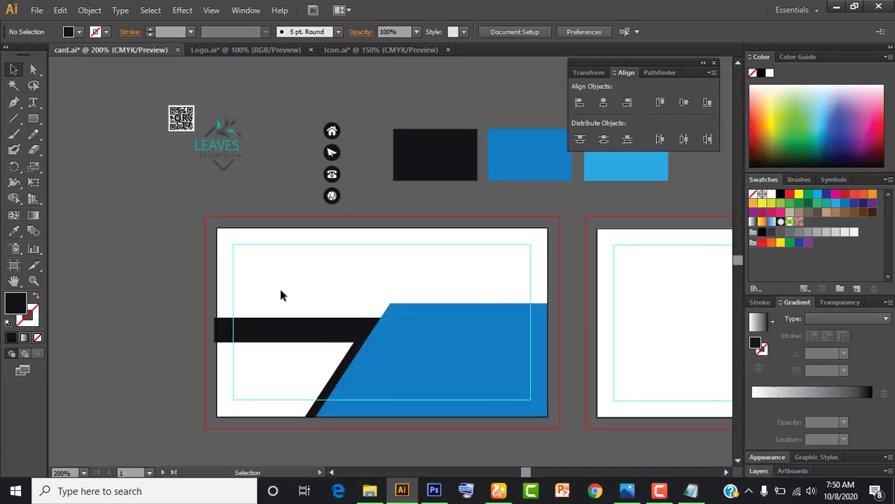
Step: Paste the contact name as text beside the card and set it in Leelawadee UI
{"action": "key", "text": "t"}
{"action": "left_click_drag", "start_coordinate": [37, 103], "coordinate": [99, 102]}
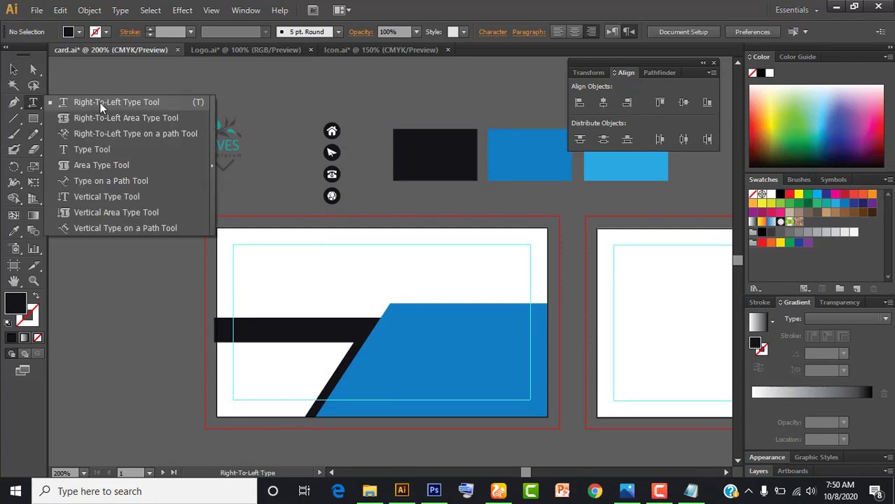
{"action": "left_click", "coordinate": [273, 274]}
{"action": "key", "text": "ctrl+v"}
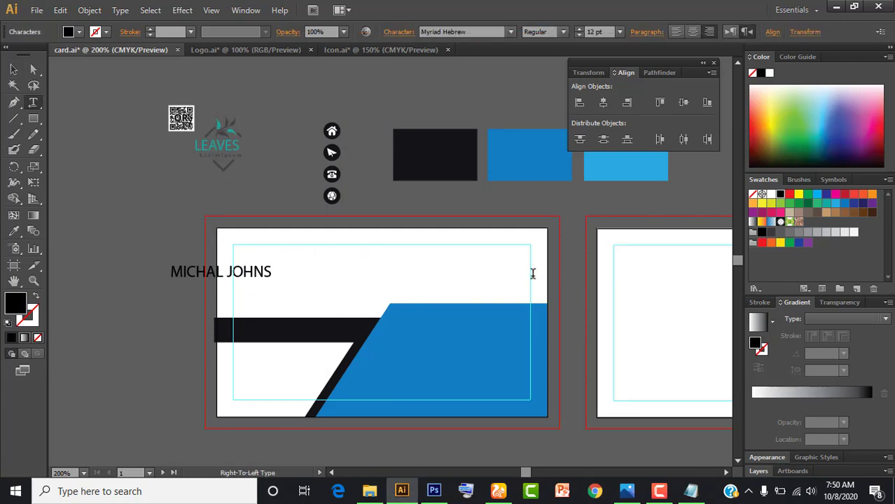
{"action": "left_click", "coordinate": [14, 69]}
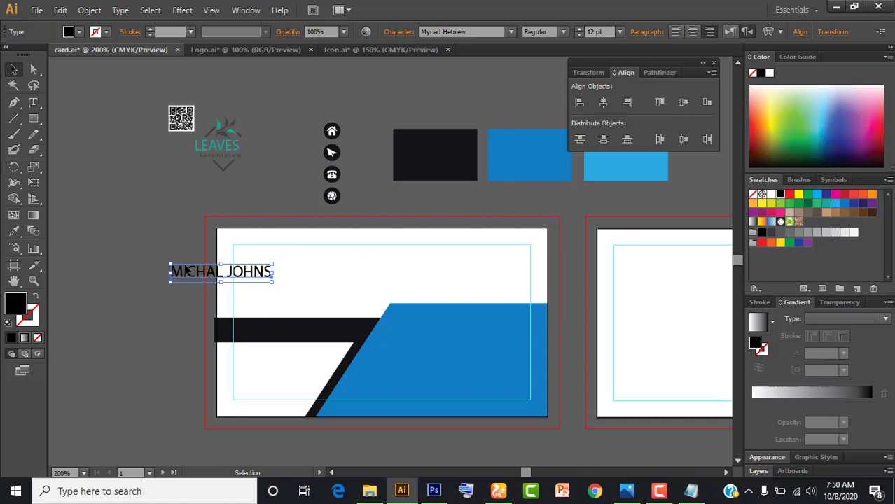
{"action": "left_click_drag", "start_coordinate": [187, 271], "coordinate": [109, 198]}
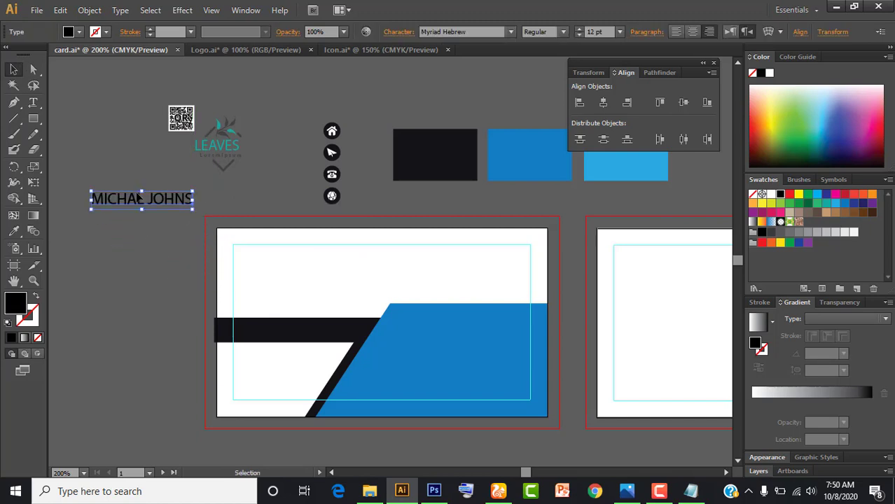
{"action": "double_click", "coordinate": [138, 198]}
{"action": "key", "text": "ctrl+a"}
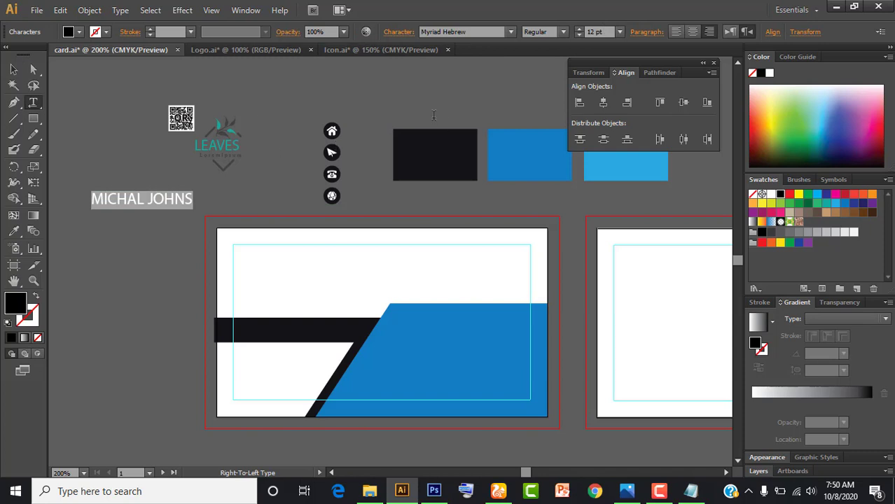
{"action": "left_click", "coordinate": [469, 32]}
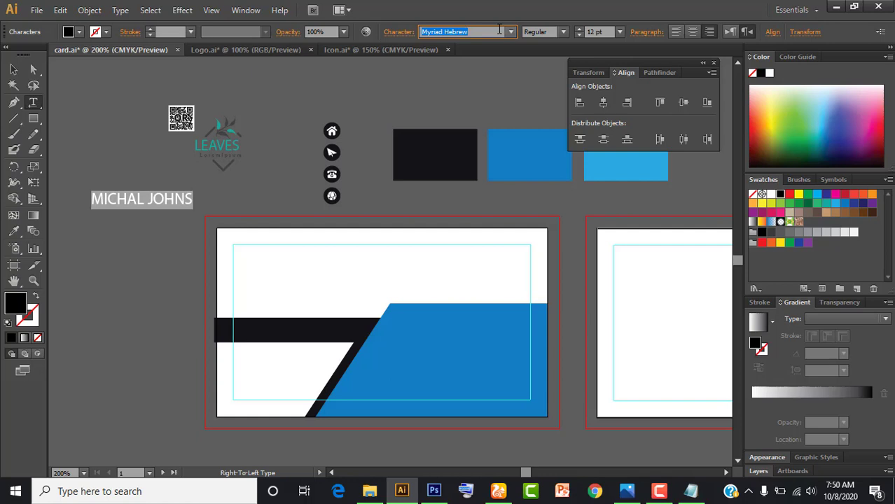
{"action": "type", "text": "Leelawadee UI"}
{"action": "left_click", "coordinate": [14, 70]}
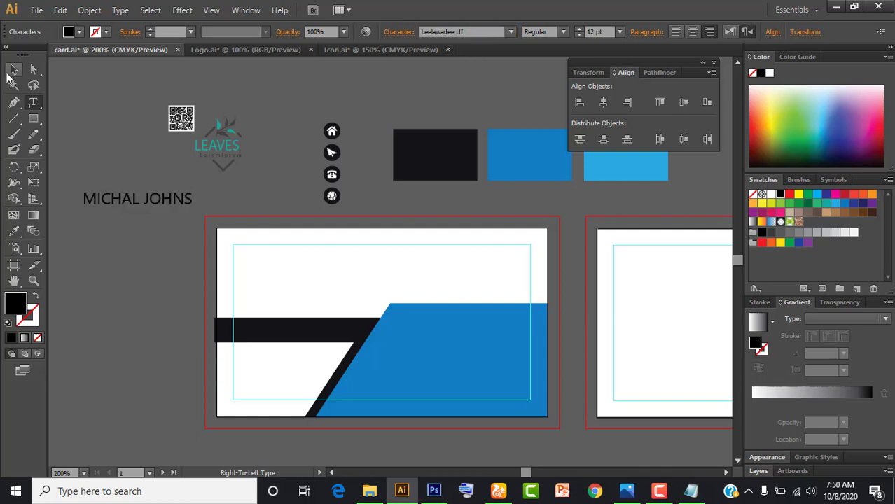
{"action": "left_click", "coordinate": [144, 242]}
Step: Set the first name's font style to Bold
{"action": "left_click", "coordinate": [137, 199]}
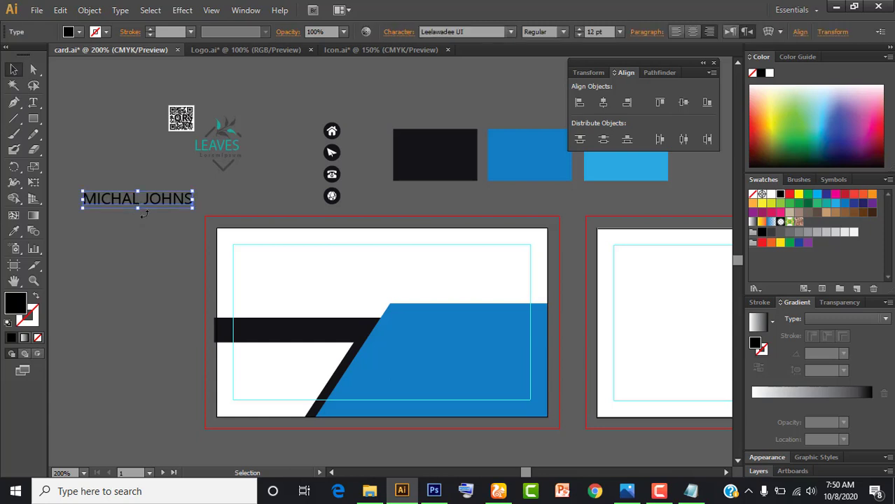
{"action": "key", "text": "t"}
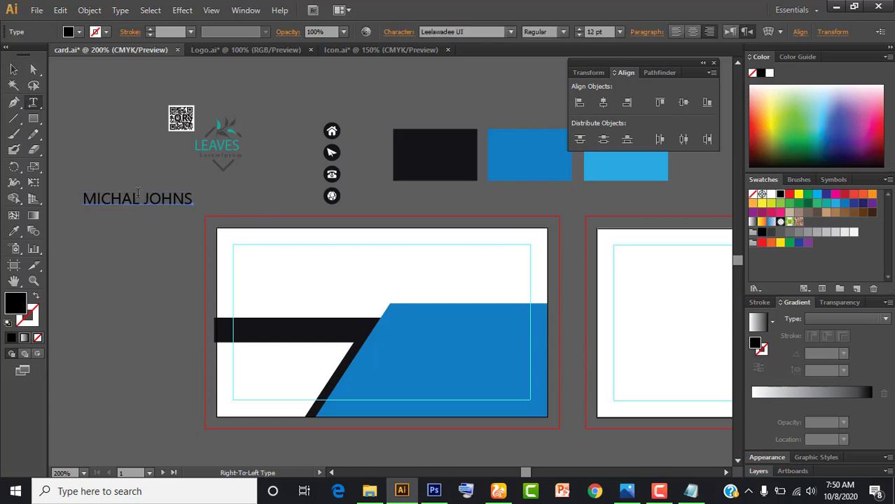
{"action": "double_click", "coordinate": [137, 199]}
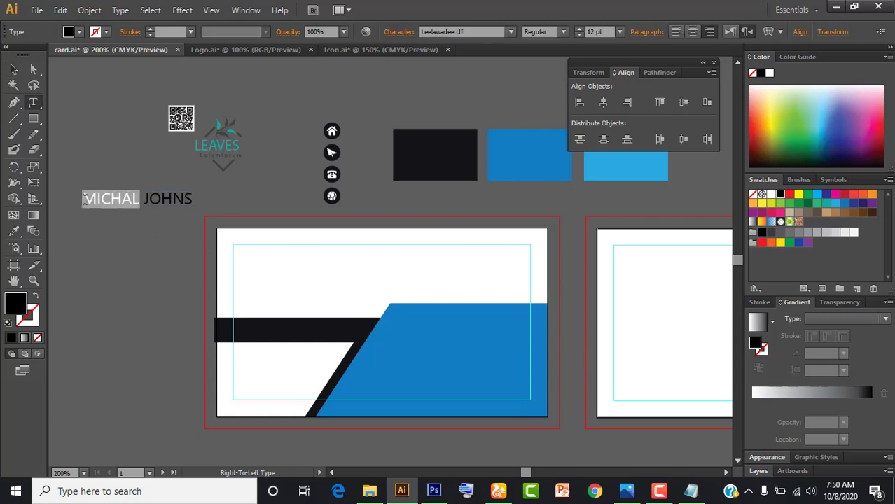
{"action": "left_click", "coordinate": [561, 35]}
{"action": "left_click", "coordinate": [544, 56]}
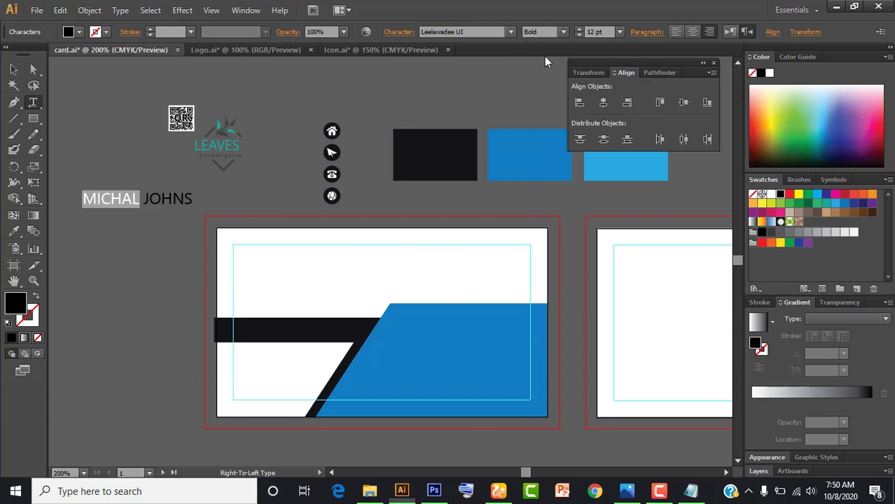
{"action": "left_click", "coordinate": [14, 70]}
Step: Move the name text slightly down and give the first name a white fill
{"action": "left_click", "coordinate": [90, 240]}
{"action": "left_click_drag", "start_coordinate": [132, 197], "coordinate": [144, 224]}
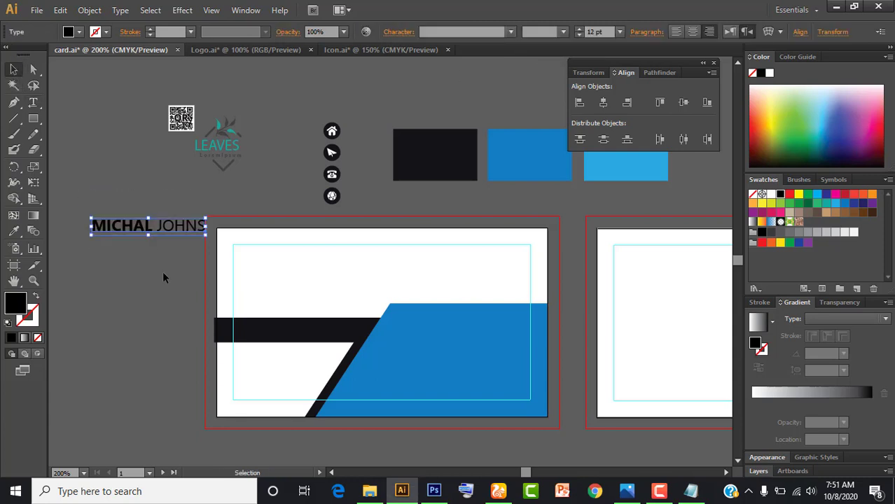
{"action": "key", "text": "t"}
{"action": "double_click", "coordinate": [103, 225]}
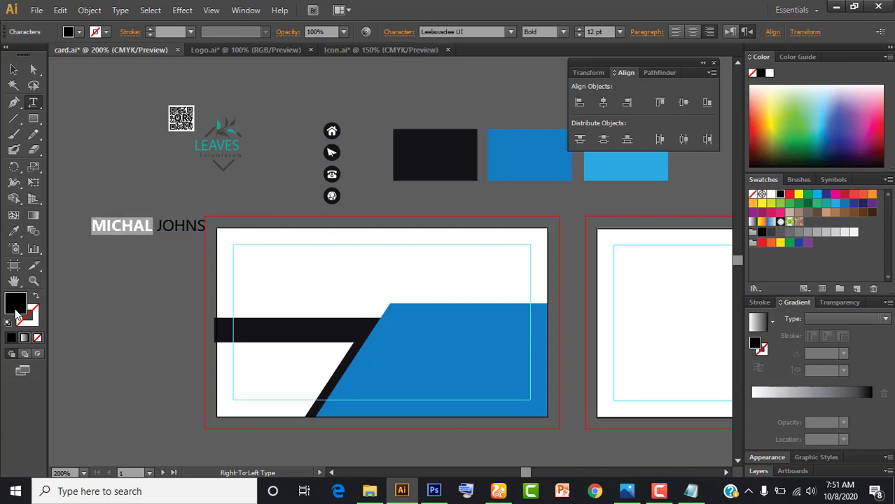
{"action": "left_click", "coordinate": [770, 73]}
{"action": "left_click", "coordinate": [13, 70]}
Step: Draw a rectangle over the first name and fill it black with the Eyedropper
{"action": "left_click", "coordinate": [139, 258]}
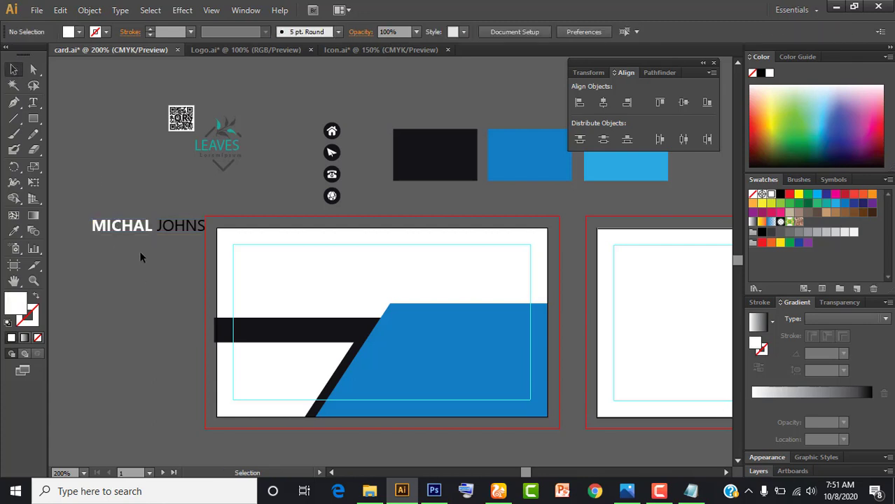
{"action": "left_click_drag", "start_coordinate": [33, 118], "coordinate": [74, 117]}
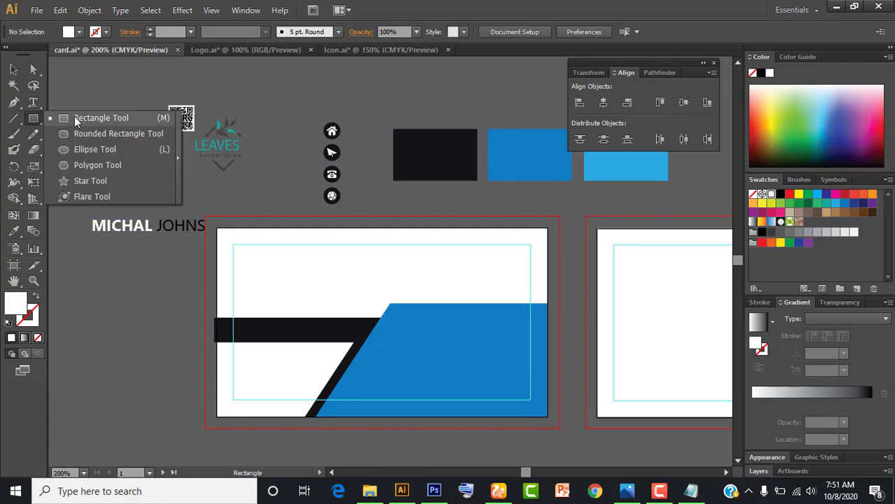
{"action": "left_click_drag", "start_coordinate": [86, 218], "coordinate": [156, 234]}
{"action": "left_click", "coordinate": [13, 69]}
{"action": "left_click", "coordinate": [94, 338]}
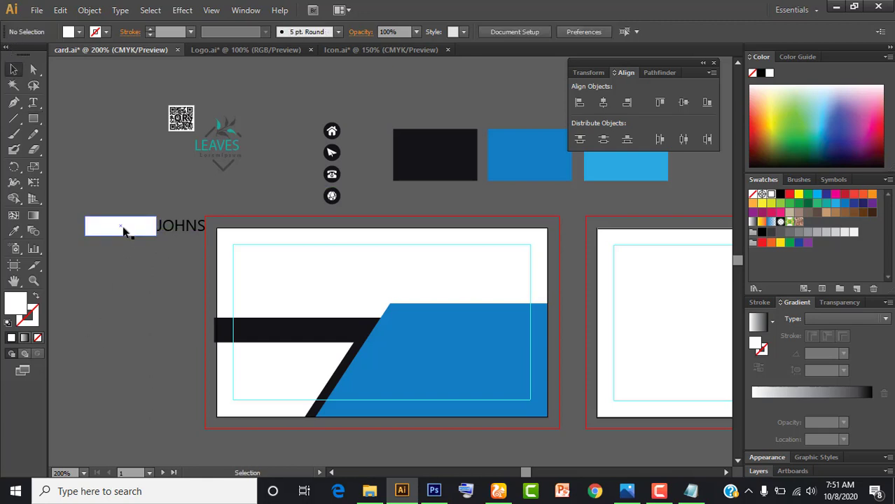
{"action": "left_click", "coordinate": [123, 232]}
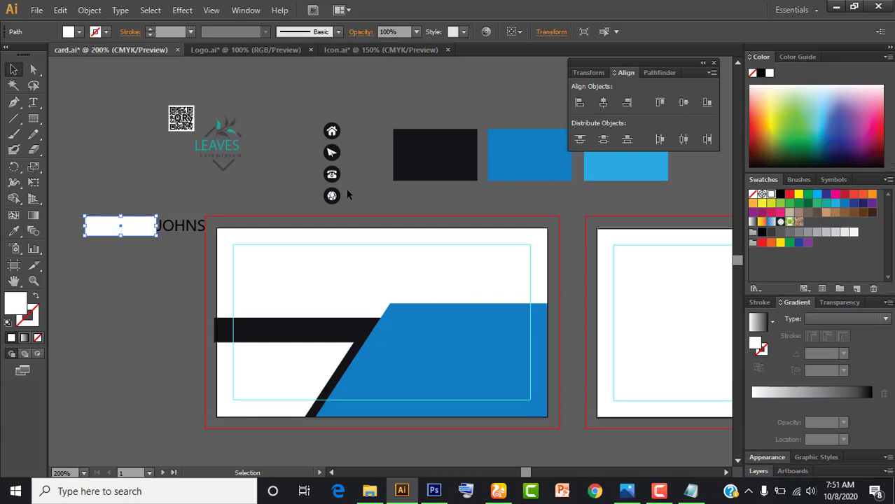
{"action": "key", "text": "i"}
{"action": "left_click", "coordinate": [430, 151]}
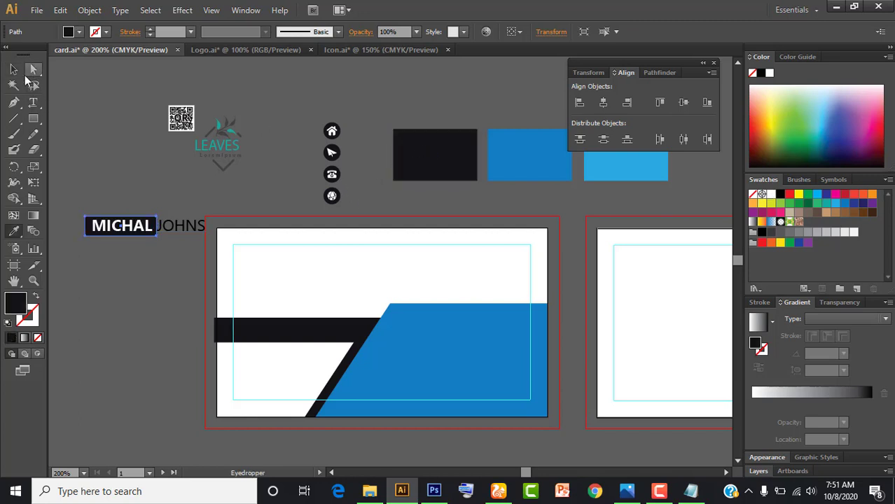
{"action": "left_click", "coordinate": [14, 69]}
{"action": "left_click", "coordinate": [166, 284]}
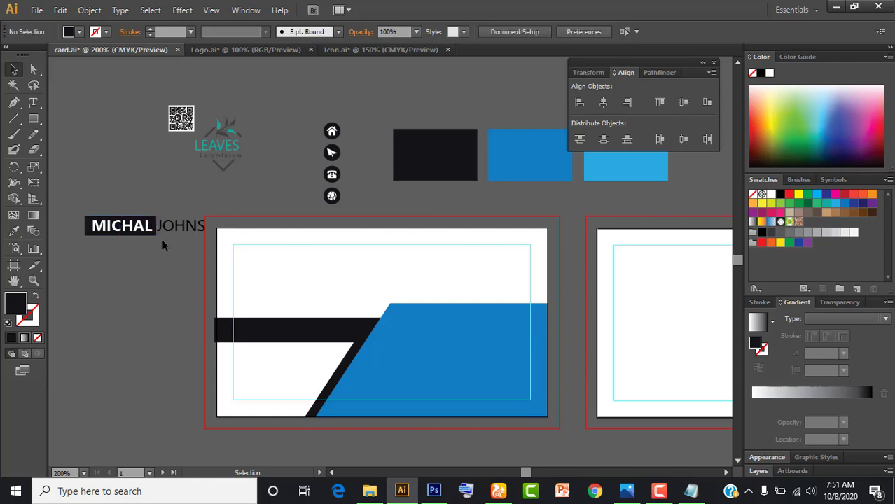
Step: Group the name with its black box and place it at the card's top left
{"action": "left_click_drag", "start_coordinate": [180, 220], "coordinate": [178, 221]}
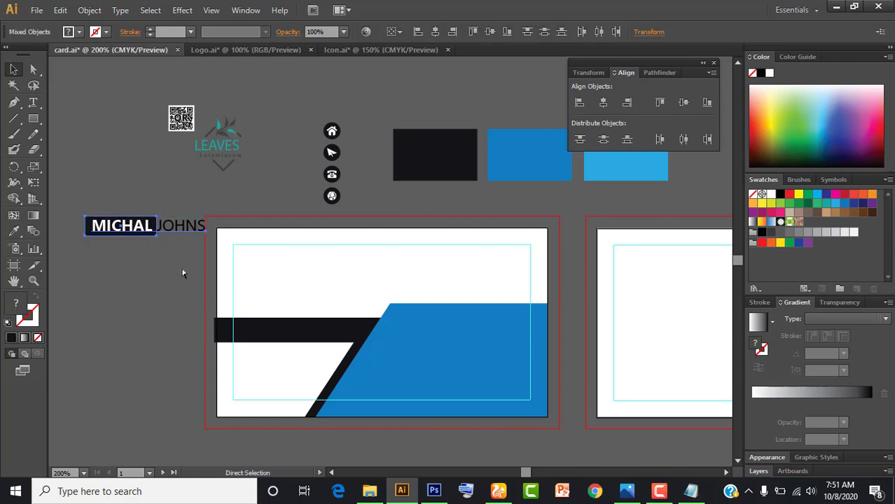
{"action": "key", "text": "ctrl+g"}
{"action": "mouse_move", "coordinate": [128, 233]}
{"action": "left_mouse_down"}
{"action": "mouse_move", "coordinate": [293, 269]}
{"action": "mouse_move", "coordinate": [286, 275]}
{"action": "left_mouse_up"}
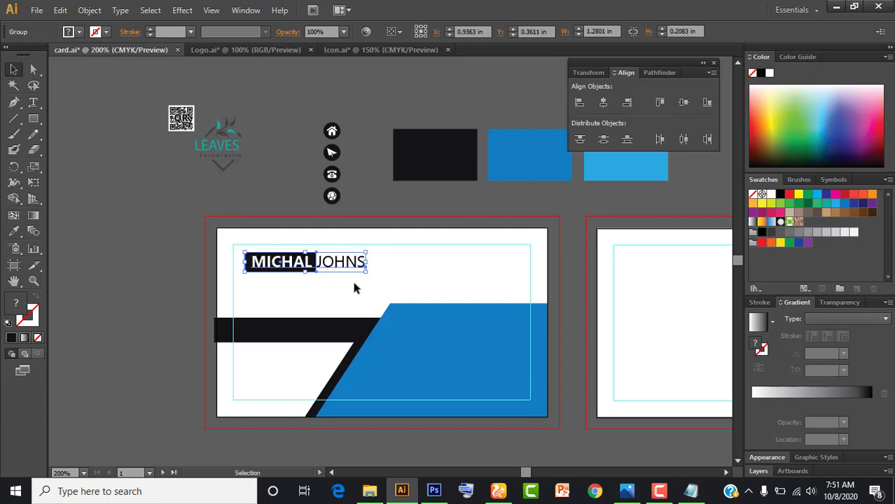
{"action": "key", "text": "Left"}
{"action": "key", "text": "Left"}
{"action": "key", "text": "Left"}
{"action": "key", "text": "Left"}
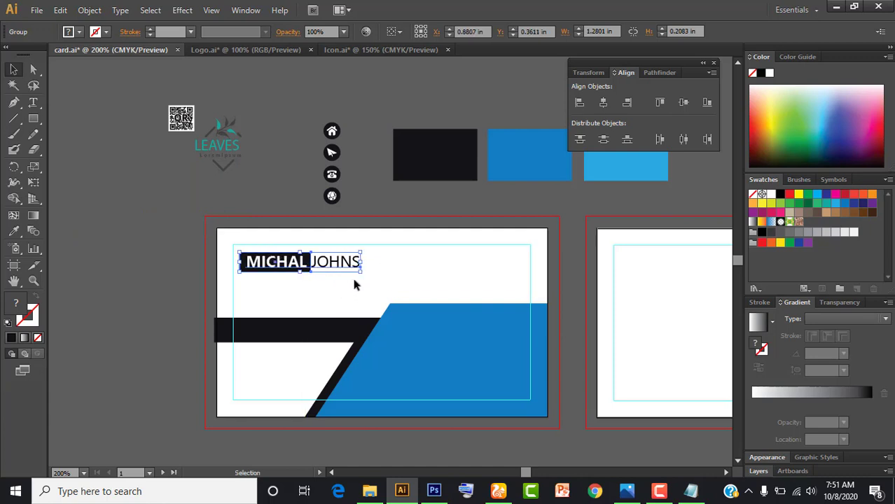
{"action": "key", "text": "Up"}
{"action": "left_click", "coordinate": [138, 247]}
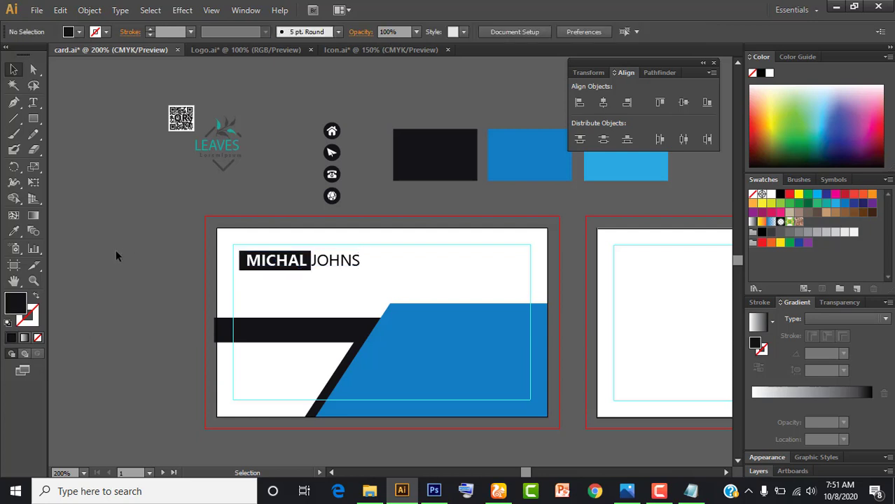
Step: Scale the name group down slightly to 1.169 in wide
{"action": "scroll", "coordinate": [289, 259], "scroll_direction": "down", "scroll_amount": 1}
{"action": "scroll", "coordinate": [280, 210], "scroll_direction": "right", "scroll_amount": 1}
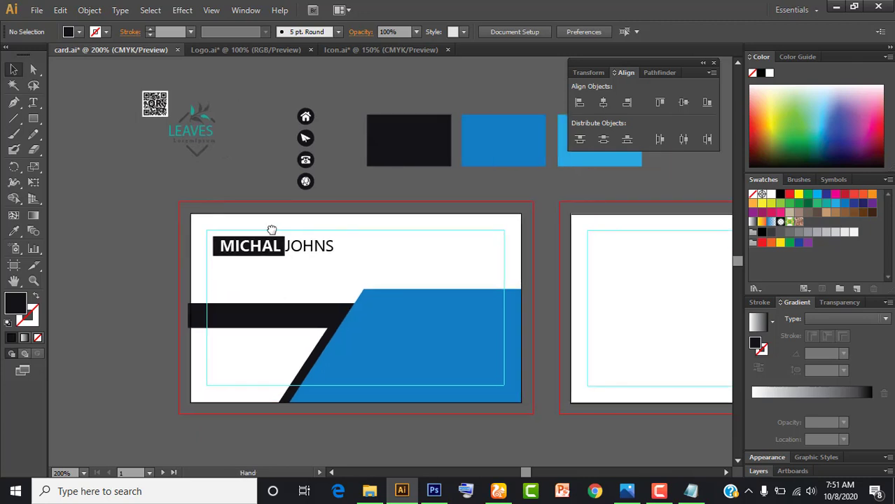
{"action": "left_click", "coordinate": [271, 252]}
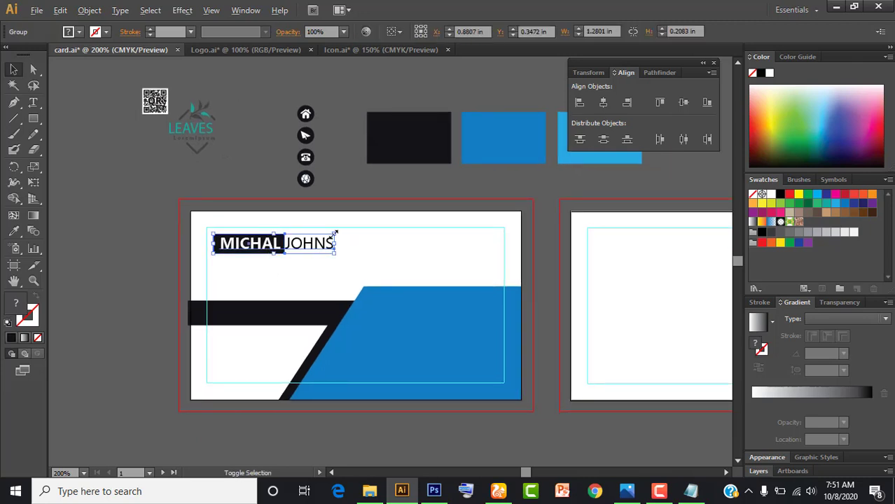
{"action": "left_click_drag", "start_coordinate": [335, 233], "coordinate": [330, 236]}
{"action": "left_click", "coordinate": [151, 265]}
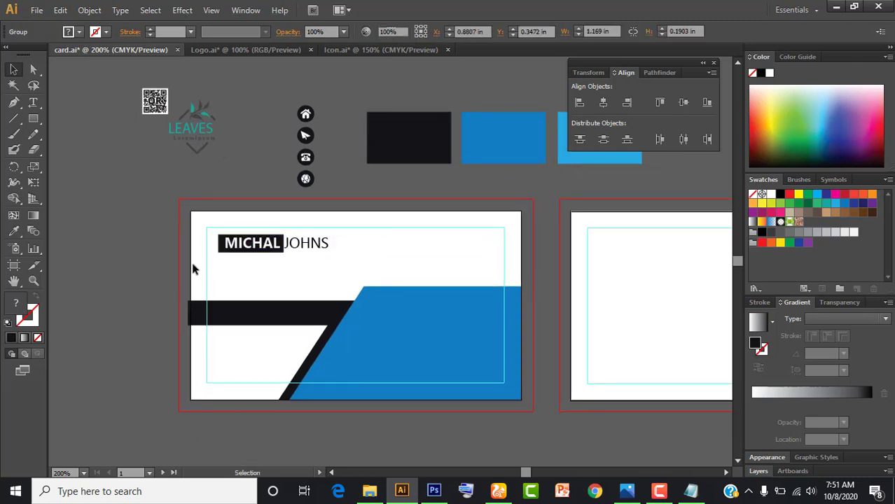
{"action": "left_click", "coordinate": [283, 245]}
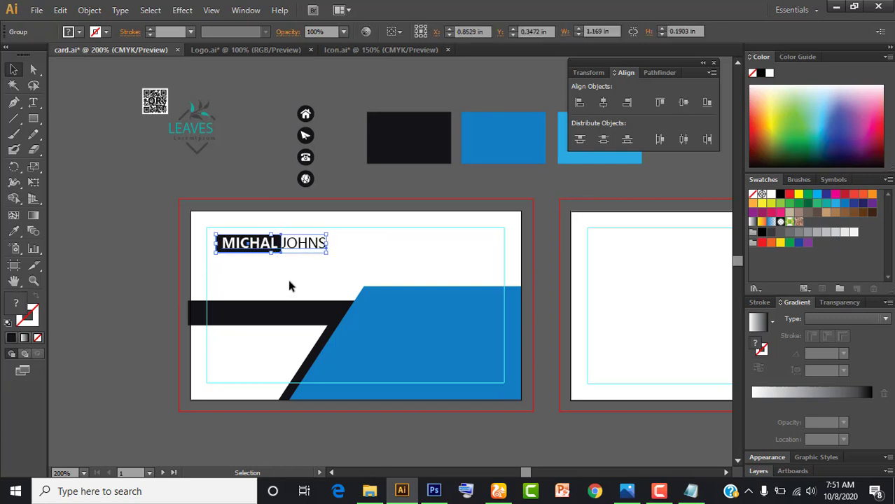
Step: Copy the 'Solution Manager' line from Notepad and paste it as text beside the card
{"action": "left_click", "coordinate": [108, 288]}
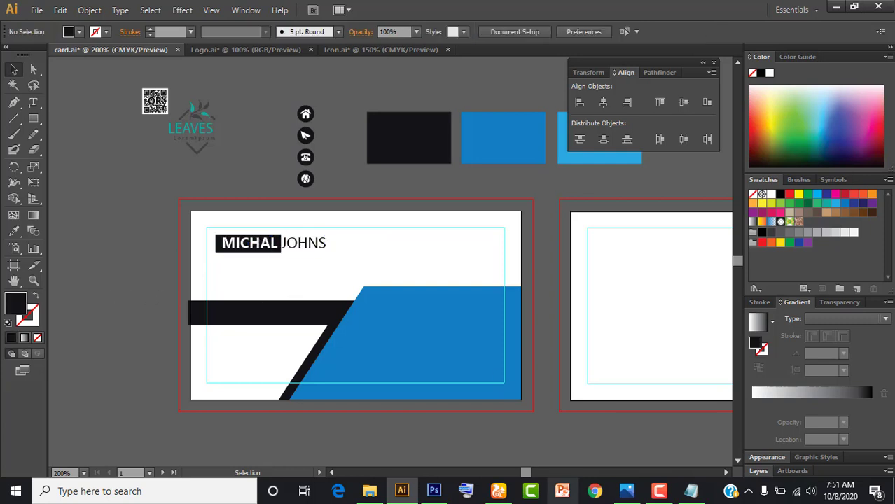
{"action": "left_click", "coordinate": [691, 490]}
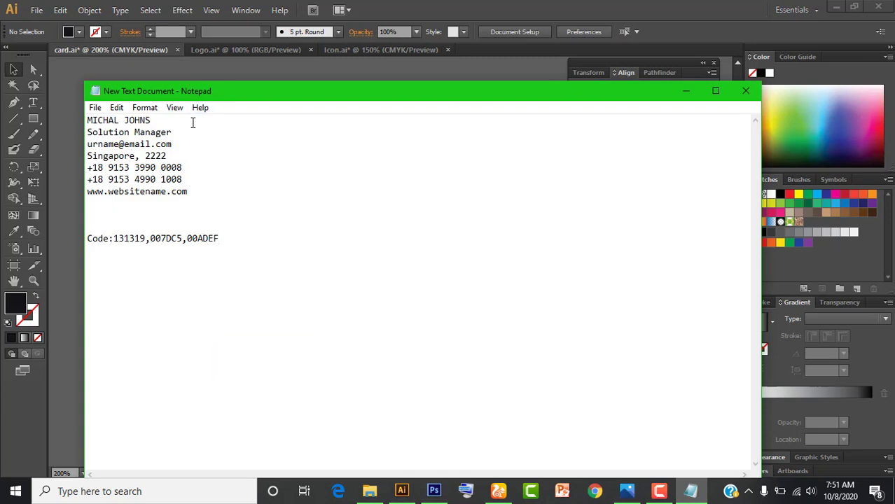
{"action": "left_click_drag", "start_coordinate": [172, 132], "coordinate": [88, 131]}
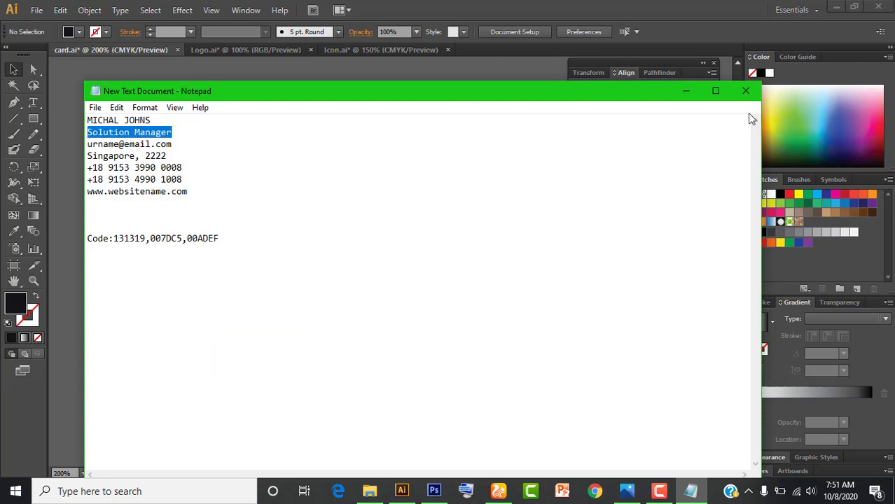
{"action": "left_click", "coordinate": [686, 92]}
{"action": "key", "text": "t"}
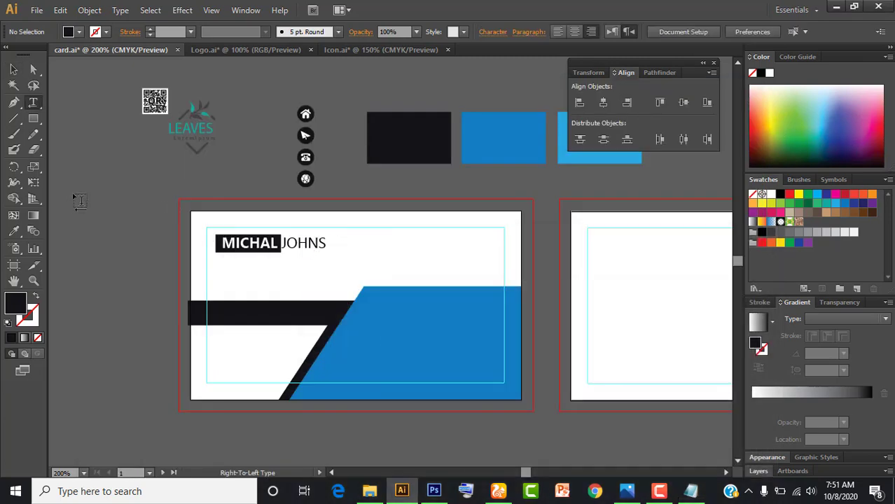
{"action": "key", "text": "ctrl+v"}
{"action": "key", "text": "Escape"}
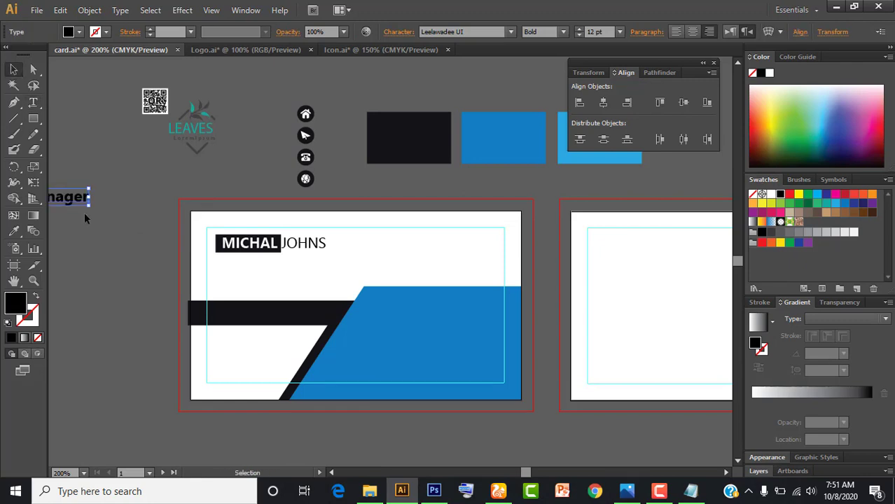
{"action": "left_click_drag", "start_coordinate": [85, 199], "coordinate": [175, 199]}
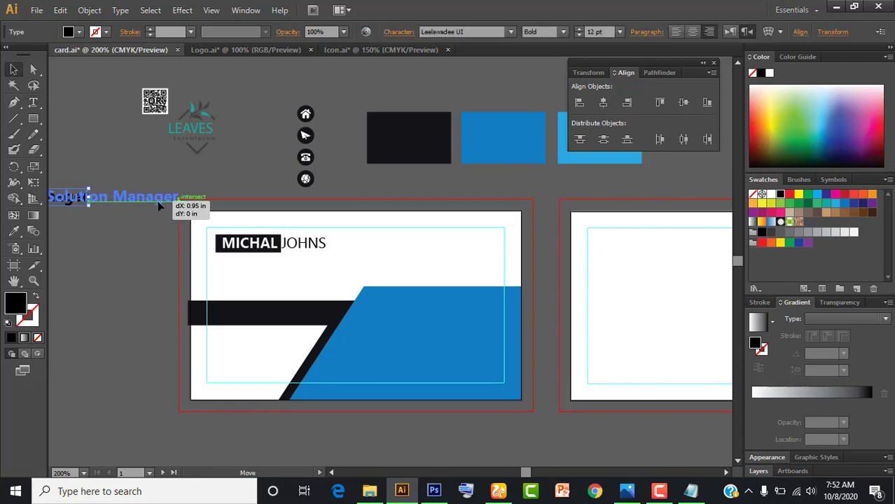
{"action": "left_click", "coordinate": [109, 233]}
{"action": "left_click_drag", "start_coordinate": [109, 234], "coordinate": [178, 251]}
Step: Set 'Solution Manager' to Regular weight at 8 pt
{"action": "left_click", "coordinate": [181, 215]}
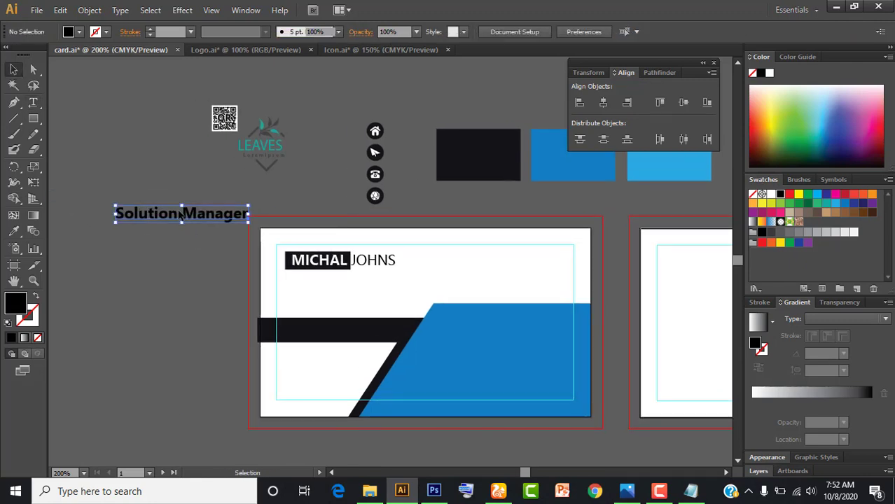
{"action": "double_click", "coordinate": [180, 214]}
{"action": "triple_click", "coordinate": [177, 213]}
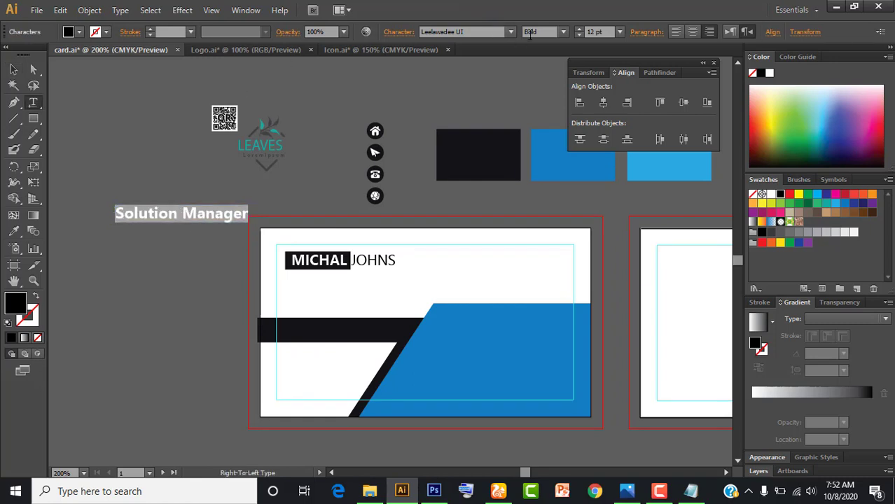
{"action": "left_click", "coordinate": [564, 32]}
{"action": "left_click", "coordinate": [544, 45]}
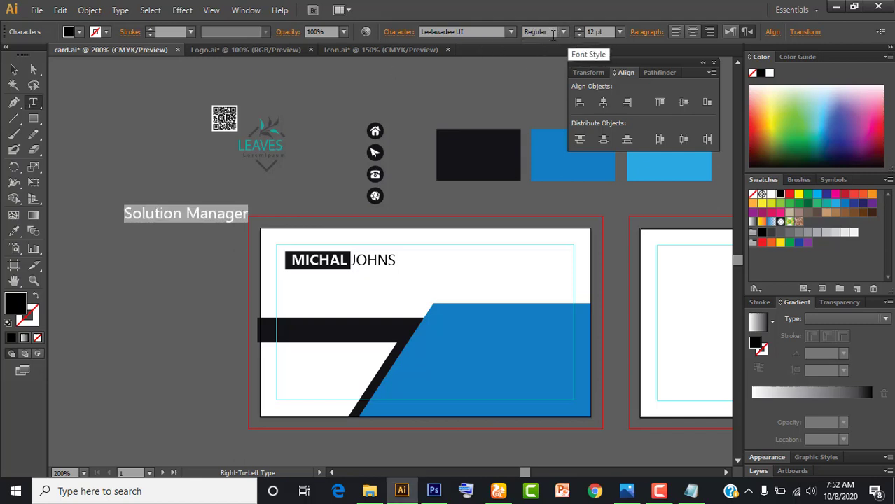
{"action": "double_click", "coordinate": [606, 32]}
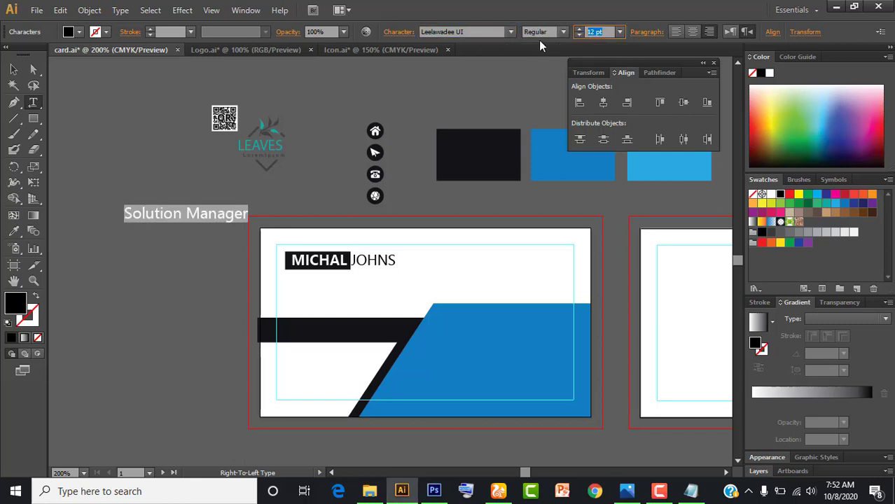
{"action": "type", "text": "8"}
{"action": "key", "text": "Return"}
{"action": "left_click", "coordinate": [9, 69]}
Step: Colour the job title light blue with the Eyedropper and place it below the name
{"action": "left_click", "coordinate": [189, 224]}
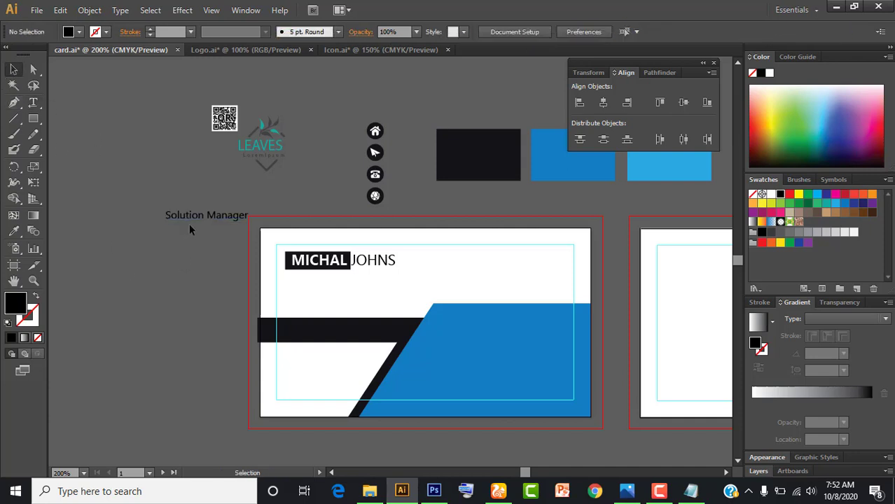
{"action": "left_click", "coordinate": [192, 218]}
{"action": "key", "text": "i"}
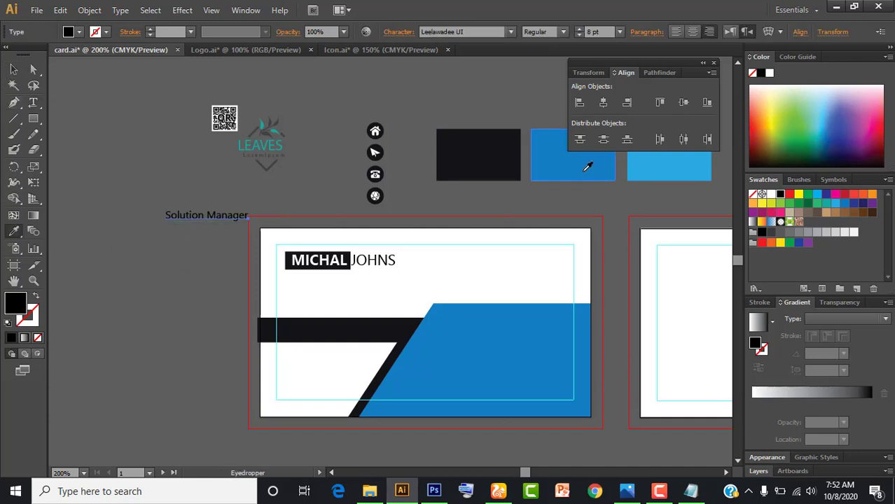
{"action": "left_click", "coordinate": [587, 166]}
{"action": "left_click", "coordinate": [655, 172]}
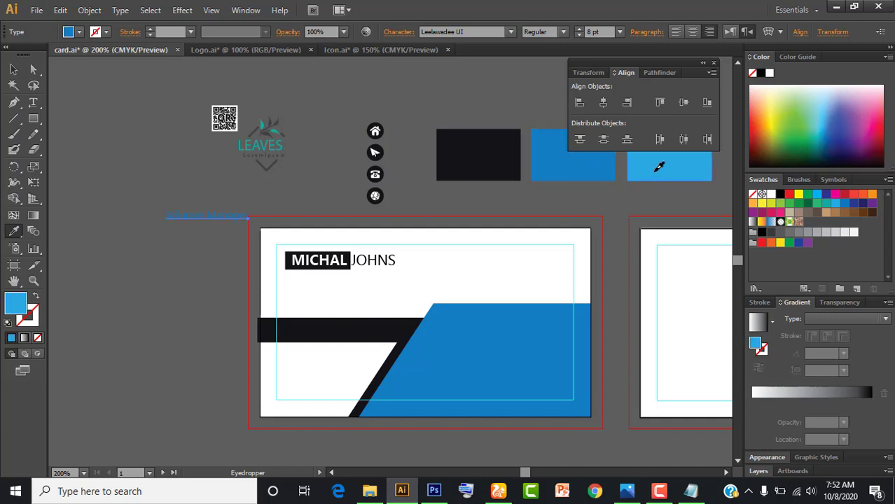
{"action": "key", "text": "v"}
{"action": "left_click", "coordinate": [114, 224]}
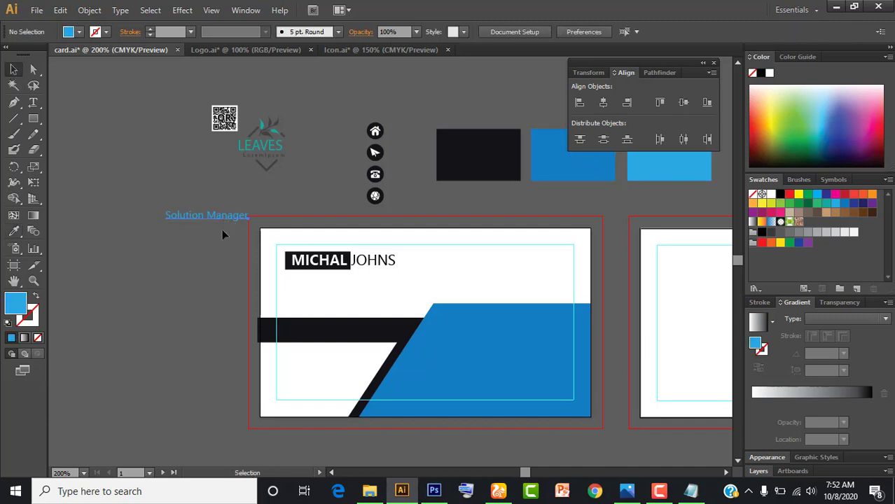
{"action": "left_click_drag", "start_coordinate": [225, 216], "coordinate": [343, 282]}
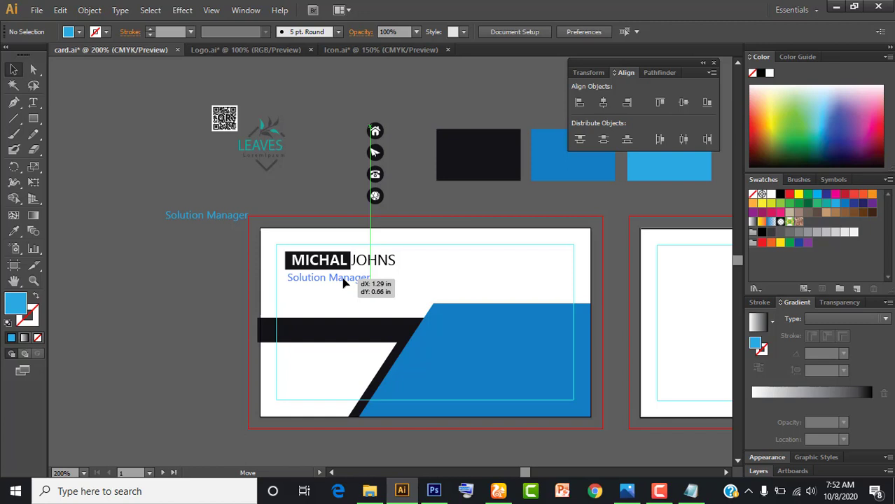
{"action": "left_click", "coordinate": [172, 284]}
{"action": "key", "text": "ctrl+equal"}
{"action": "key", "text": "ctrl+equal"}
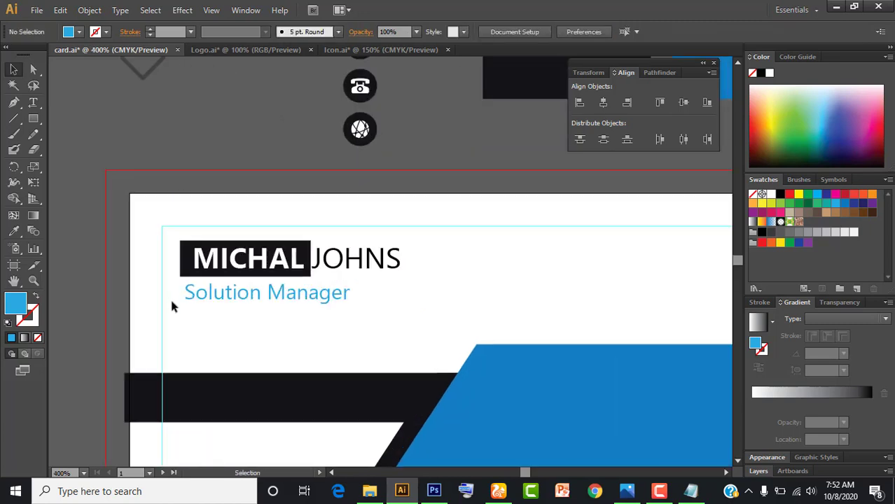
Step: Left-align the 'Solution Manager' title with the name block using Horizontal Align Left
{"action": "left_click", "coordinate": [225, 295]}
{"action": "left_click", "coordinate": [196, 271], "text": "shift"}
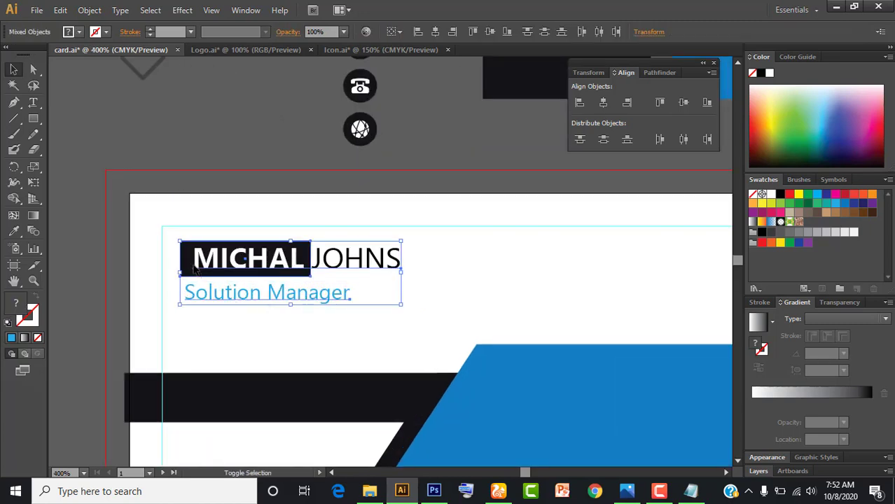
{"action": "left_click", "coordinate": [581, 107]}
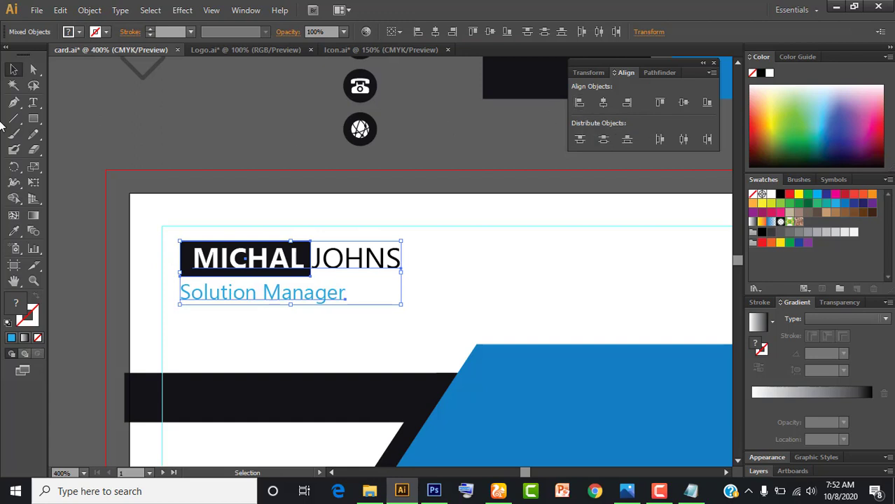
{"action": "left_click", "coordinate": [82, 227]}
{"action": "key", "text": "ctrl+minus"}
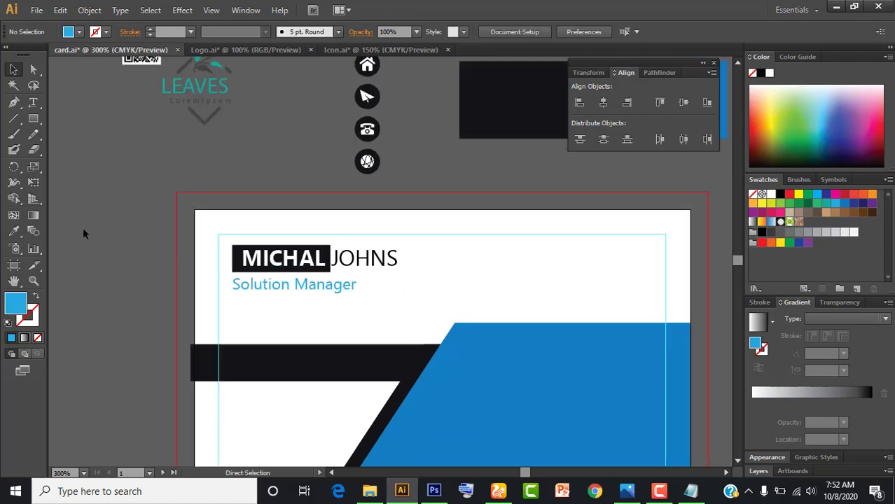
{"action": "left_click_drag", "start_coordinate": [188, 314], "coordinate": [249, 308]}
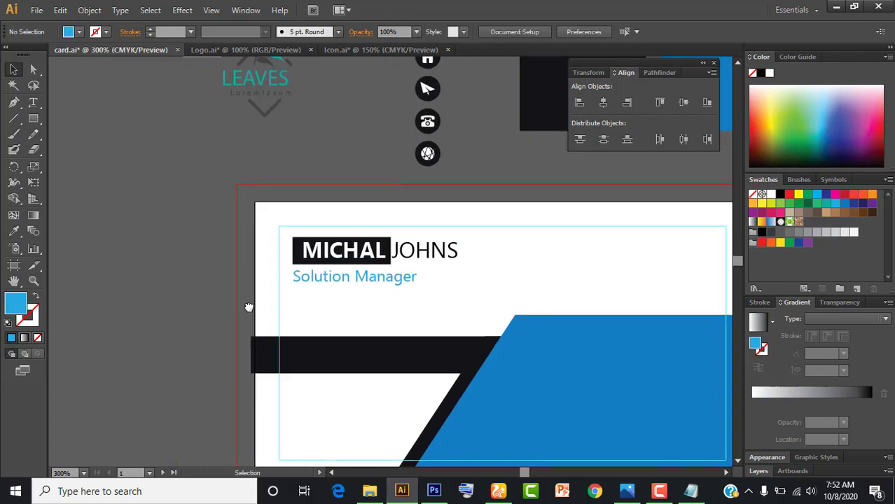
{"action": "scroll", "coordinate": [252, 325], "scroll_direction": "up", "scroll_amount": 1}
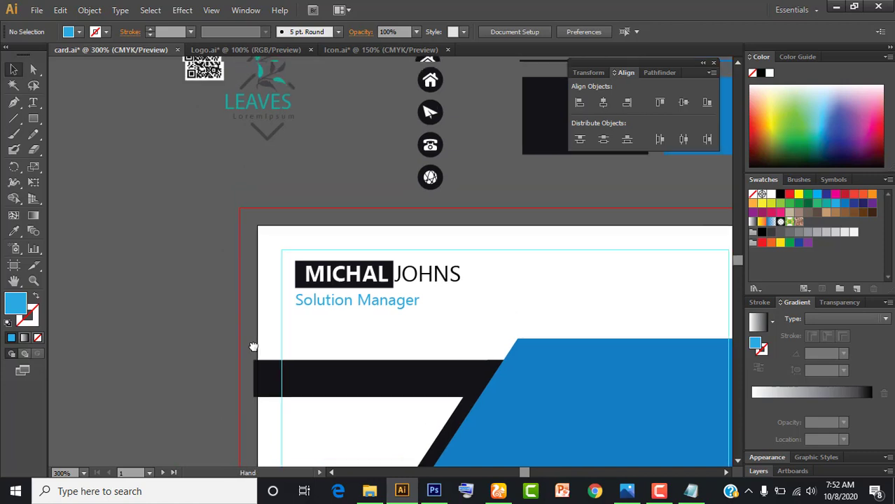
{"action": "scroll", "coordinate": [328, 282], "scroll_direction": "down", "scroll_amount": 3}
{"action": "scroll", "coordinate": [320, 299], "scroll_direction": "right", "scroll_amount": 3}
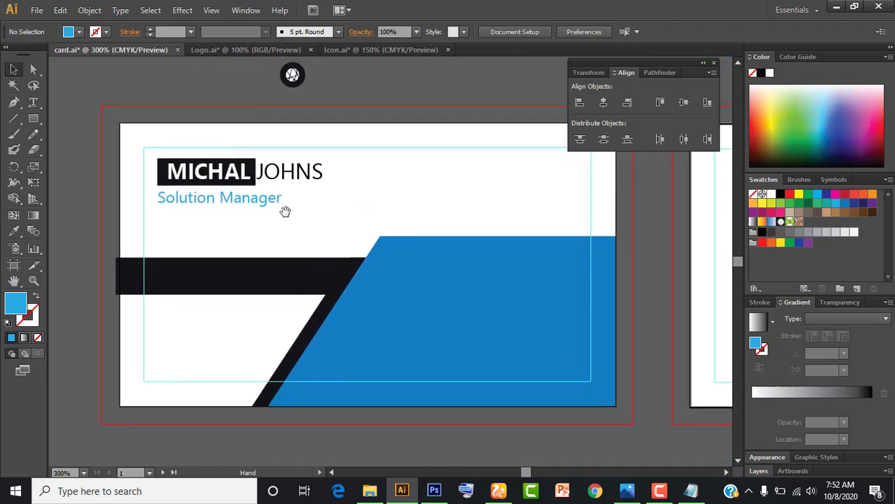
{"action": "scroll", "coordinate": [284, 203], "scroll_direction": "up", "scroll_amount": 5}
{"action": "scroll", "coordinate": [285, 203], "scroll_direction": "left", "scroll_amount": 3}
{"action": "scroll", "coordinate": [284, 175], "scroll_direction": "up", "scroll_amount": 1}
Step: Move the LEAVES logo group onto the card's lower-left corner
{"action": "left_click", "coordinate": [250, 203]}
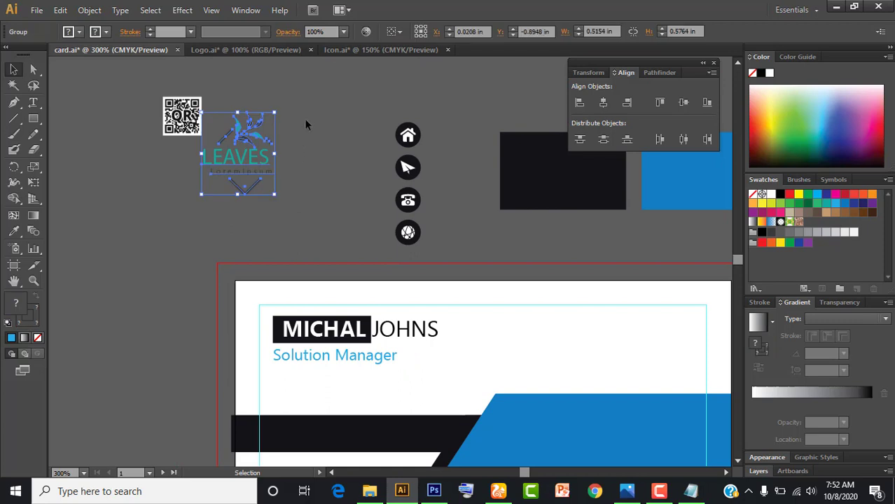
{"action": "left_click", "coordinate": [307, 119]}
{"action": "left_click", "coordinate": [265, 201]}
{"action": "left_click_drag", "start_coordinate": [266, 202], "coordinate": [266, 175]}
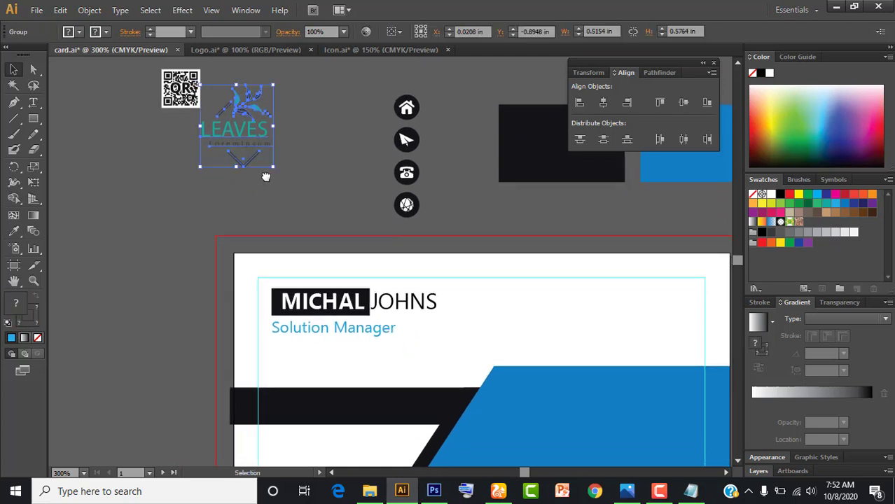
{"action": "key", "text": "ctrl+minus"}
{"action": "key", "text": "ctrl+minus"}
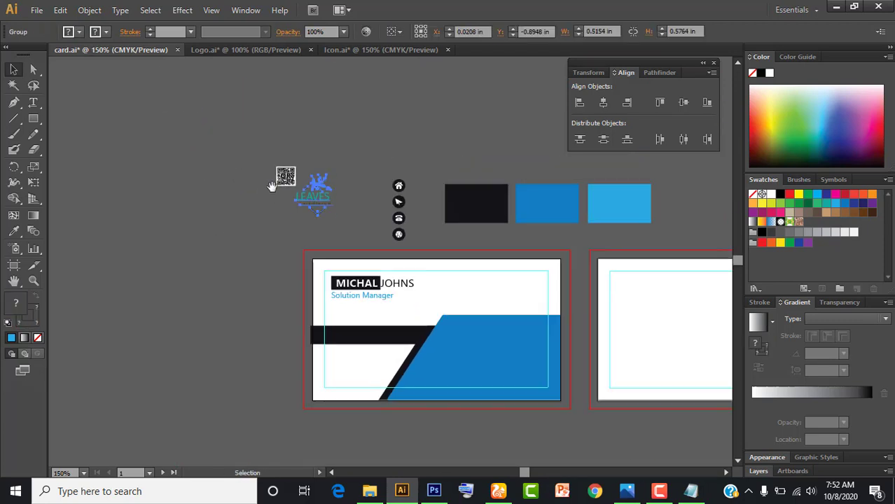
{"action": "left_click_drag", "start_coordinate": [315, 192], "coordinate": [359, 367]}
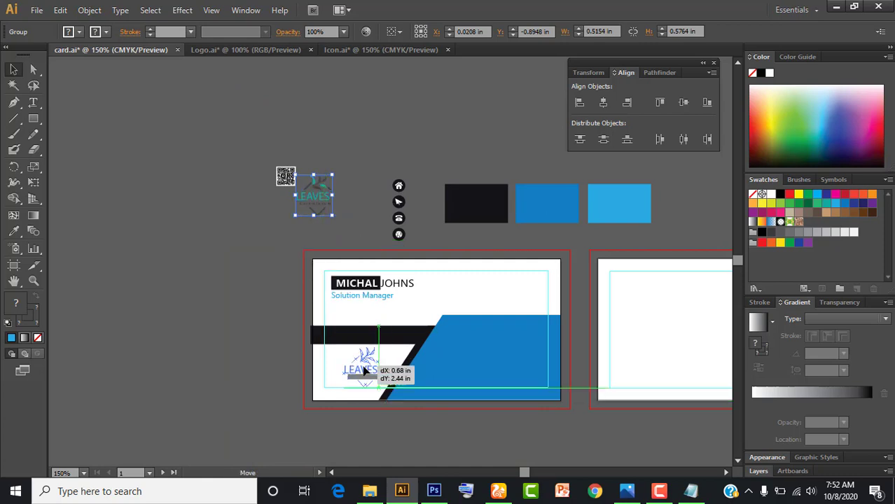
{"action": "left_click", "coordinate": [228, 329]}
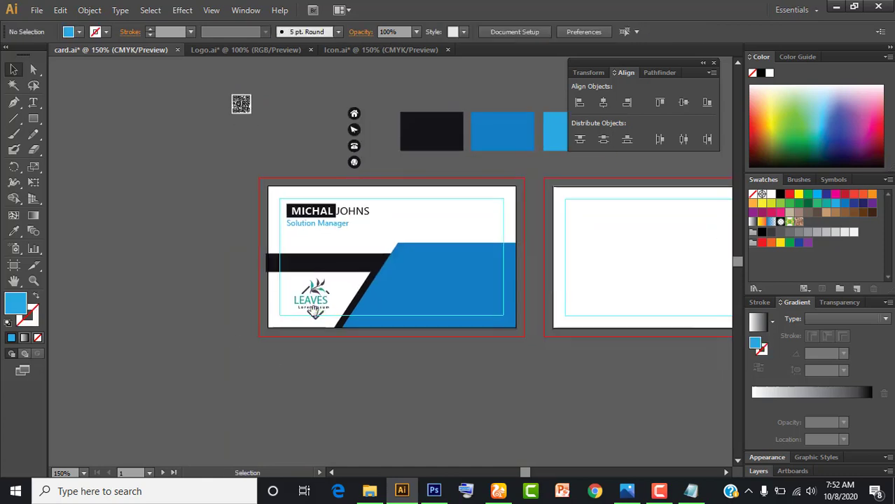
{"action": "key", "text": "ctrl+plus"}
{"action": "key", "text": "ctrl+plus"}
{"action": "left_click_drag", "start_coordinate": [273, 326], "coordinate": [291, 311]}
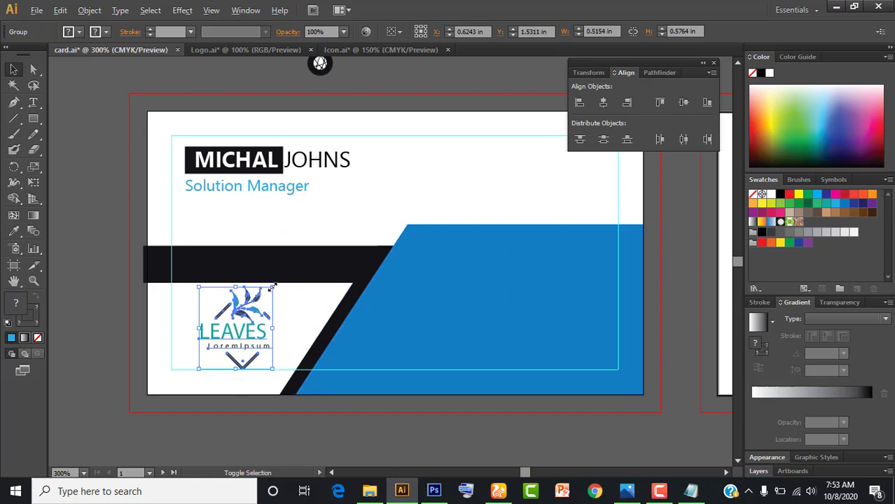
Step: Scale the LEAVES logo down to about 0.42 × 0.47 in
{"action": "left_click_drag", "start_coordinate": [272, 287], "coordinate": [266, 293]}
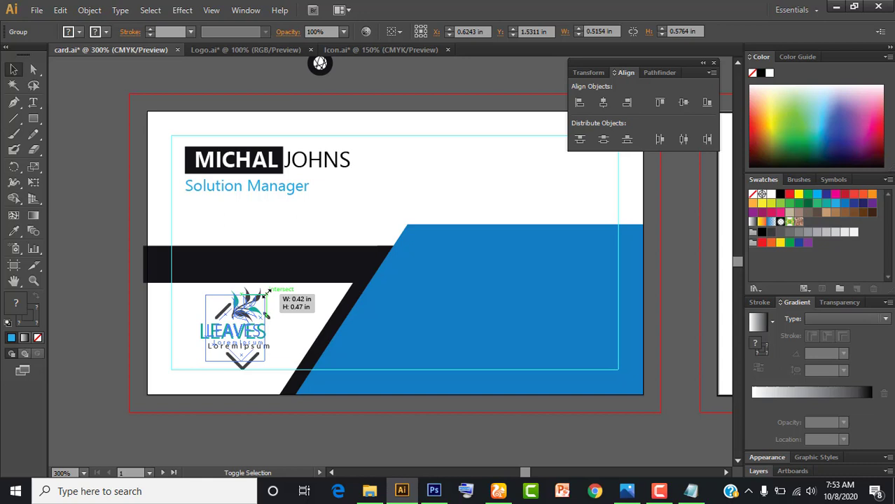
{"action": "left_click_drag", "start_coordinate": [267, 292], "coordinate": [266, 293]}
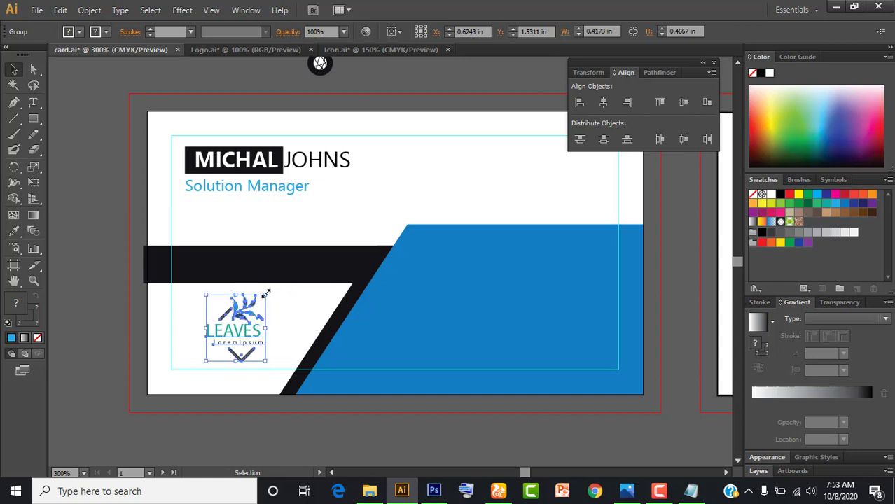
{"action": "left_click", "coordinate": [97, 298]}
{"action": "left_click", "coordinate": [204, 329]}
{"action": "left_click_drag", "start_coordinate": [317, 263], "coordinate": [371, 220]}
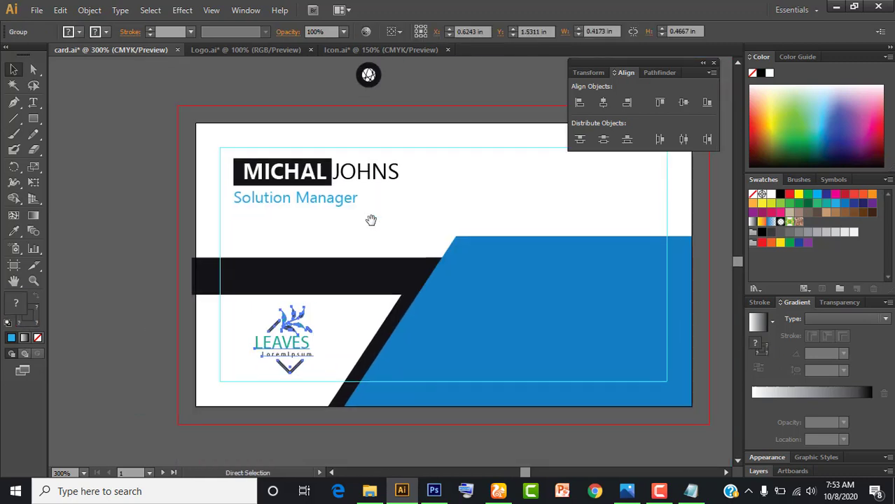
{"action": "key", "text": "ctrl+minus"}
{"action": "scroll", "coordinate": [222, 168], "scroll_direction": "up", "scroll_amount": 3}
Step: Move the QR code onto the top-right corner of the blue panel
{"action": "left_click", "coordinate": [222, 178]}
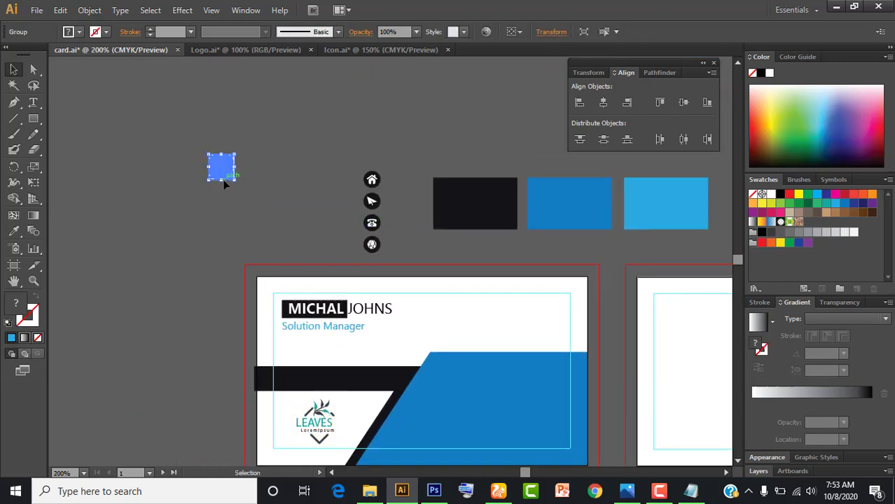
{"action": "left_click_drag", "start_coordinate": [224, 183], "coordinate": [558, 356]}
{"action": "left_click", "coordinate": [125, 266]}
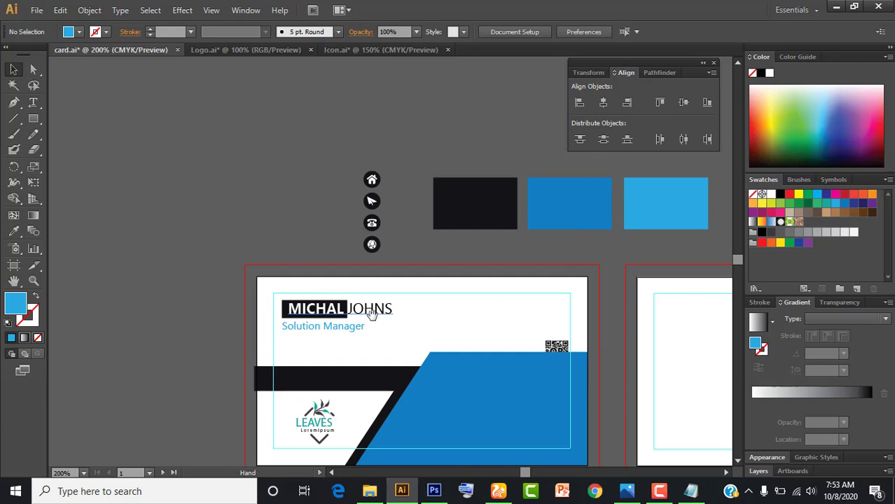
Step: Bring the QR code group in front of the blue panel
{"action": "left_click", "coordinate": [557, 350]}
{"action": "left_click", "coordinate": [475, 339]}
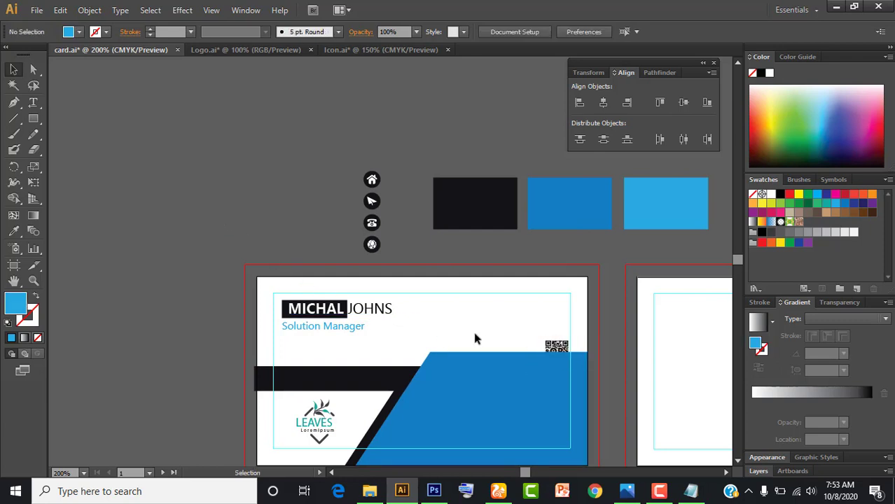
{"action": "left_click", "coordinate": [550, 348]}
{"action": "right_click", "coordinate": [553, 346]}
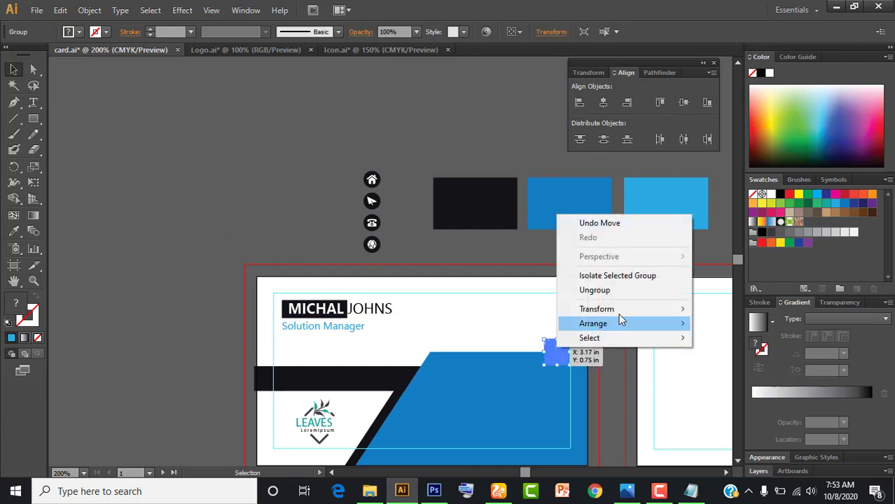
{"action": "mouse_move", "coordinate": [593, 323]}
{"action": "left_click", "coordinate": [720, 320]}
{"action": "left_click", "coordinate": [282, 210]}
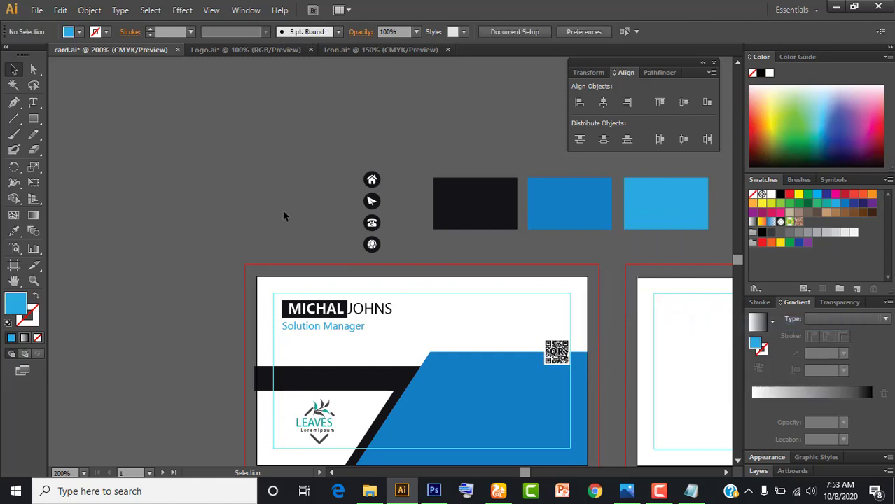
Step: Save the card as card.ai
{"action": "mouse_move", "coordinate": [410, 325]}
{"action": "left_mouse_down"}
{"action": "mouse_move", "coordinate": [369, 250]}
{"action": "mouse_move", "coordinate": [371, 219]}
{"action": "left_mouse_up"}
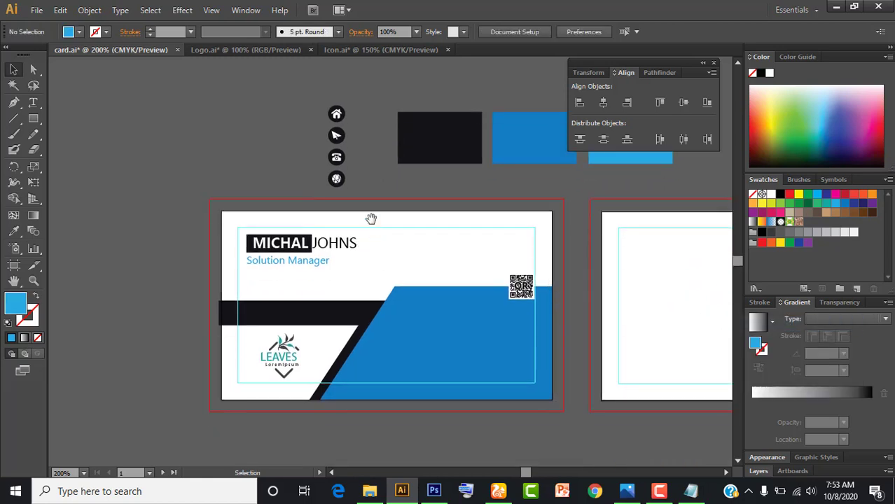
{"action": "key", "text": "a"}
{"action": "key", "text": "s"}
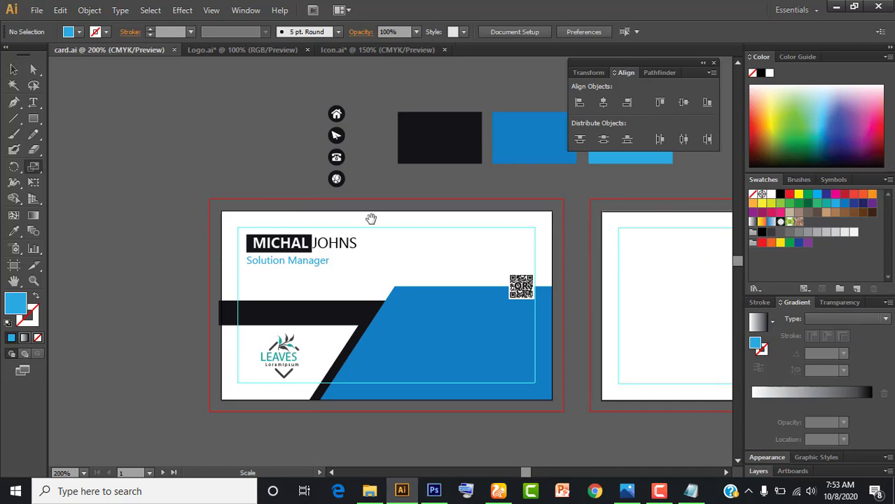
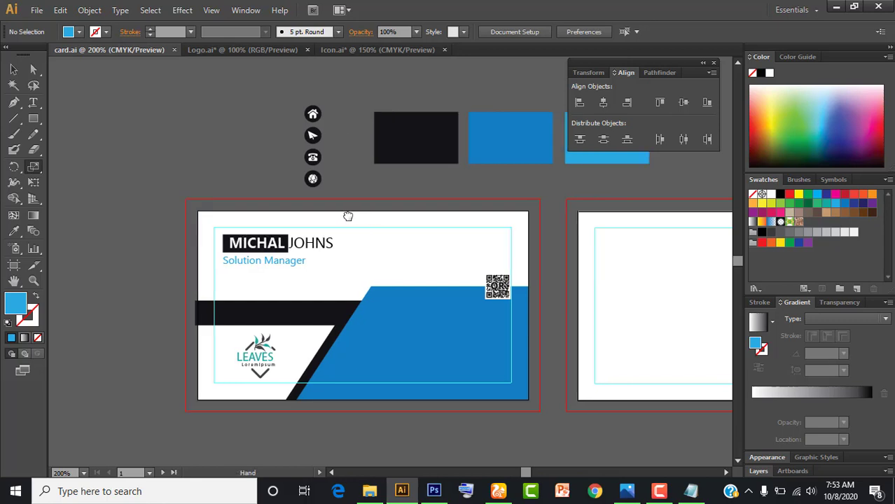
Step: Zoom in on the home icon and ungroup its circle and house
{"action": "left_click_drag", "start_coordinate": [371, 220], "coordinate": [347, 217]}
{"action": "left_click_drag", "start_coordinate": [336, 161], "coordinate": [331, 186]}
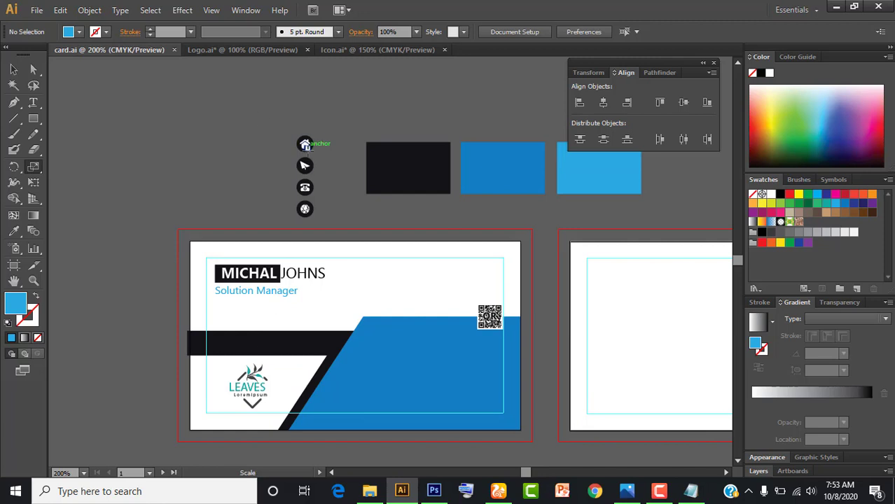
{"action": "left_click", "coordinate": [13, 69]}
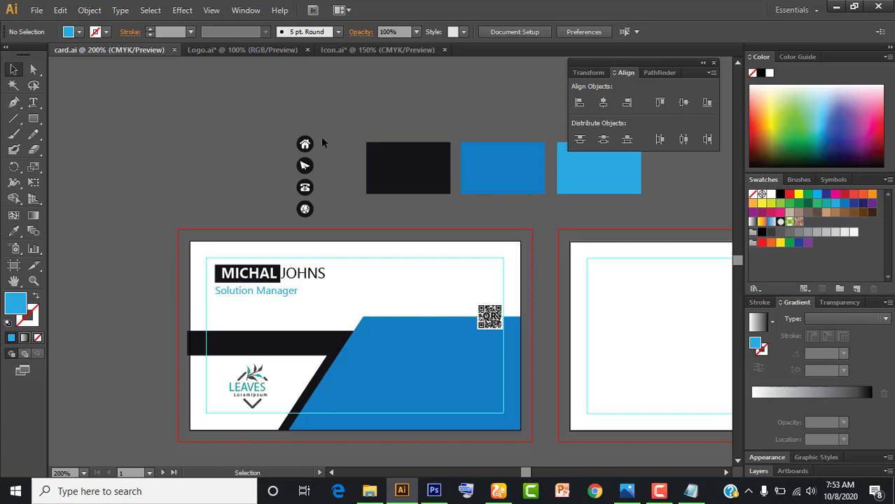
{"action": "left_click_drag", "start_coordinate": [294, 130], "coordinate": [364, 175]}
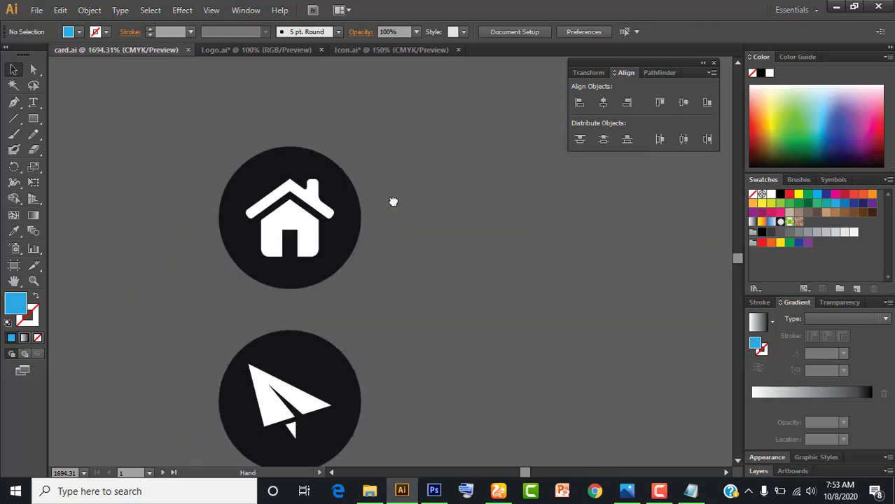
{"action": "left_click_drag", "start_coordinate": [392, 202], "coordinate": [403, 181]}
{"action": "left_click", "coordinate": [343, 210]}
{"action": "right_click", "coordinate": [314, 198]}
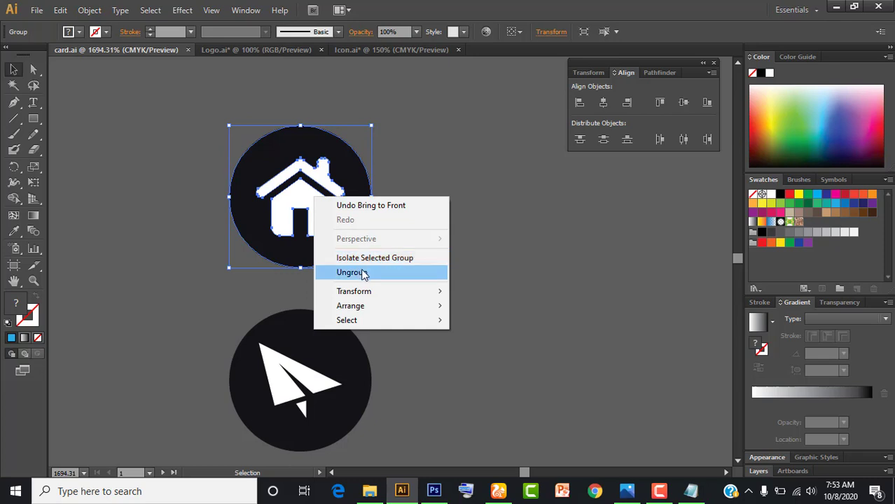
{"action": "left_click", "coordinate": [362, 273]}
{"action": "double_click", "coordinate": [300, 210]}
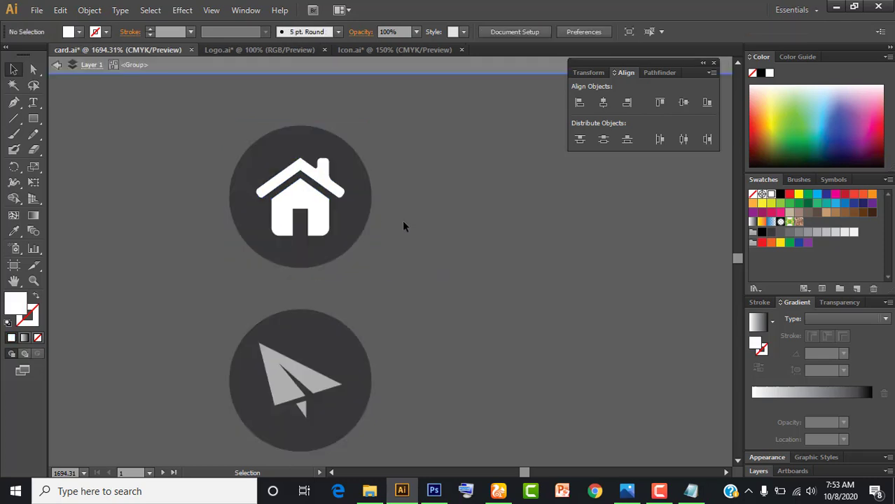
{"action": "double_click", "coordinate": [440, 234]}
Step: Try light green and blue fills on the circle, then revert to its original dark fill
{"action": "left_click", "coordinate": [365, 224]}
{"action": "left_click", "coordinate": [785, 103]}
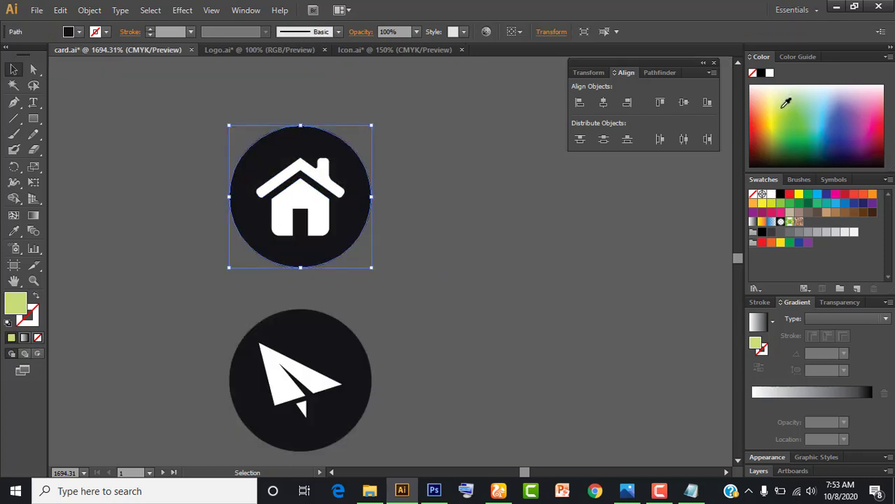
{"action": "left_click", "coordinate": [761, 117]}
{"action": "key", "text": "ctrl+z"}
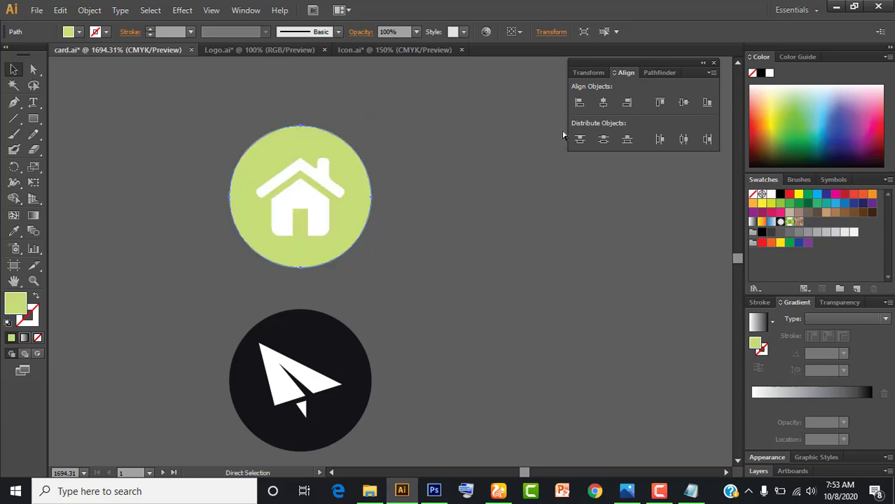
{"action": "key", "text": "ctrl+z"}
{"action": "left_click", "coordinate": [498, 211]}
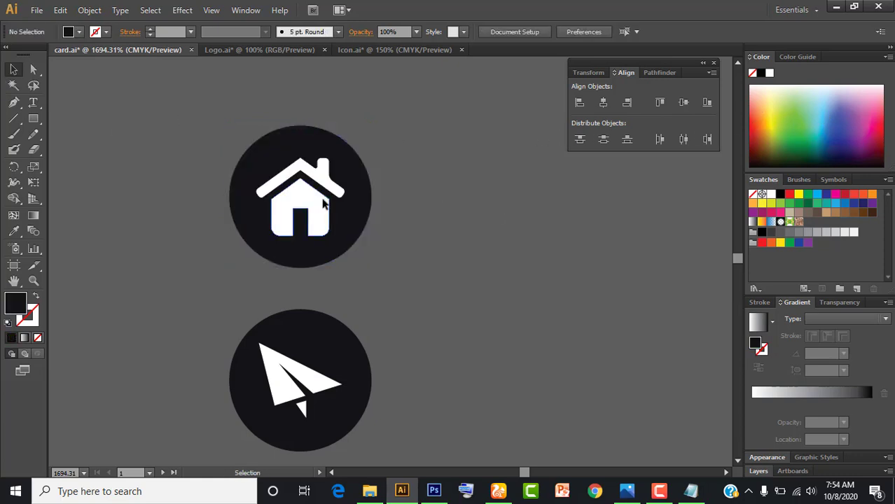
Step: Centre the white house horizontally and vertically on the dark circle
{"action": "left_click", "coordinate": [301, 200]}
{"action": "key", "text": "Right"}
{"action": "key", "text": "Right"}
{"action": "key", "text": "Right"}
{"action": "left_click", "coordinate": [473, 232]}
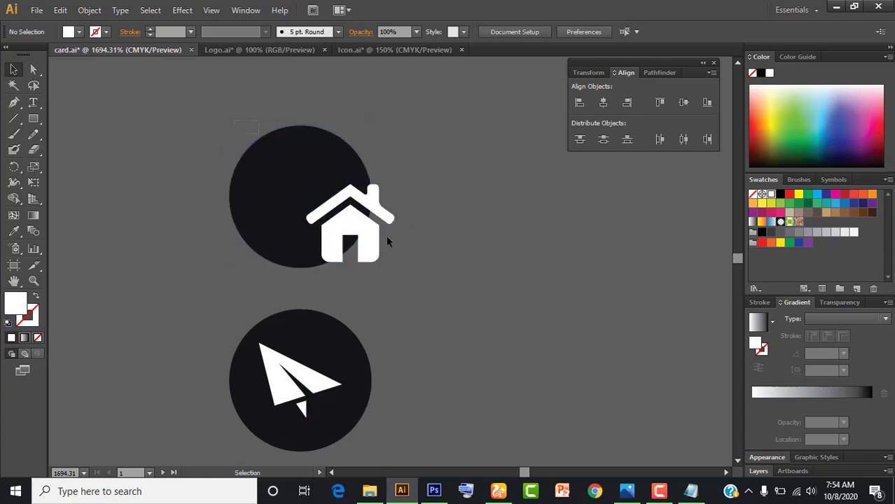
{"action": "left_click_drag", "start_coordinate": [386, 234], "coordinate": [428, 239]}
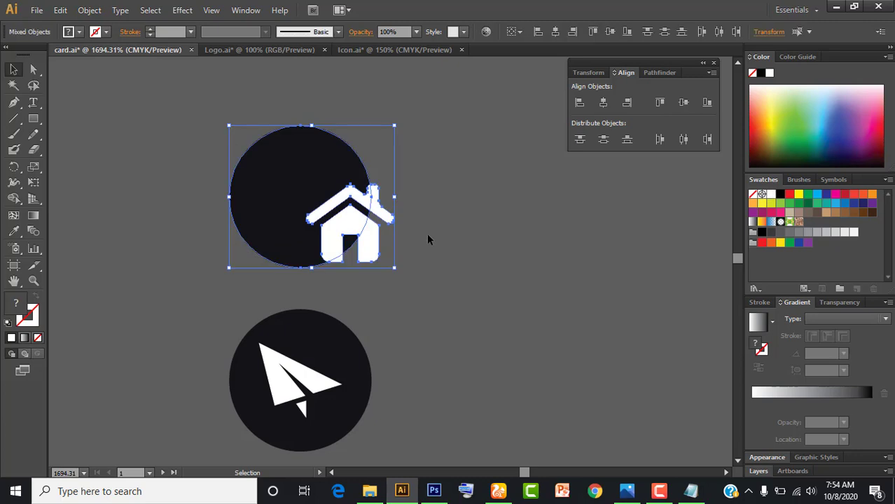
{"action": "left_click", "coordinate": [604, 106]}
{"action": "left_click", "coordinate": [682, 105]}
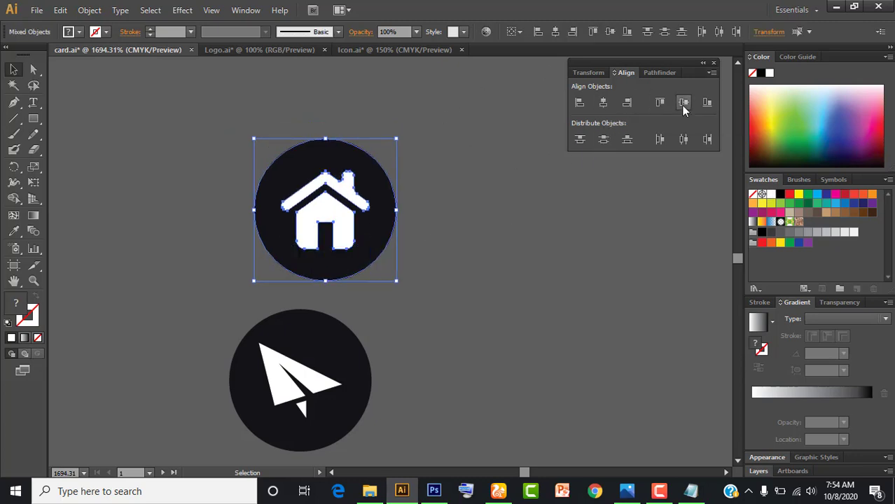
Step: Regroup the house with its circle and zoom back out to 400%
{"action": "left_click", "coordinate": [303, 110]}
{"action": "key", "text": "a"}
{"action": "left_click_drag", "start_coordinate": [244, 132], "coordinate": [441, 254]}
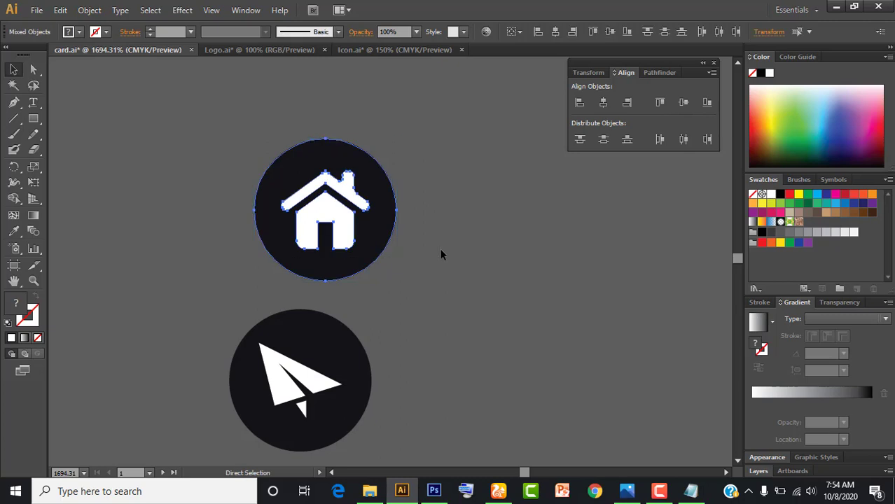
{"action": "key", "text": "v"}
{"action": "key", "text": "ctrl+minus"}
{"action": "key", "text": "ctrl+minus"}
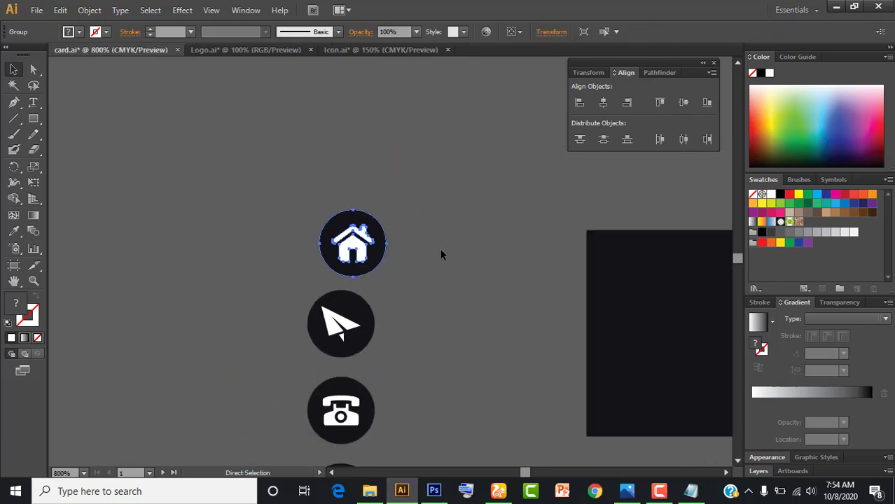
{"action": "left_click_drag", "start_coordinate": [433, 271], "coordinate": [389, 191]}
{"action": "key", "text": "ctrl+minus"}
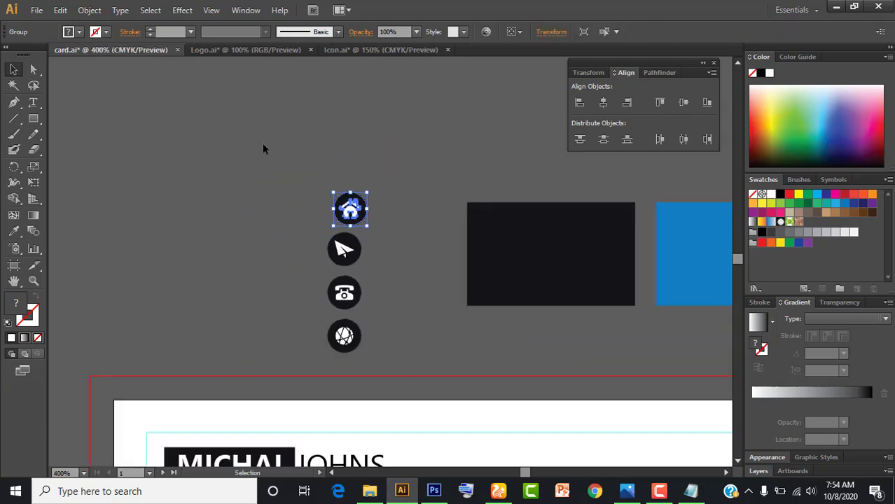
{"action": "left_click", "coordinate": [262, 143]}
Step: Align the four contact icons on one vertical centre line
{"action": "left_click_drag", "start_coordinate": [364, 276], "coordinate": [406, 347]}
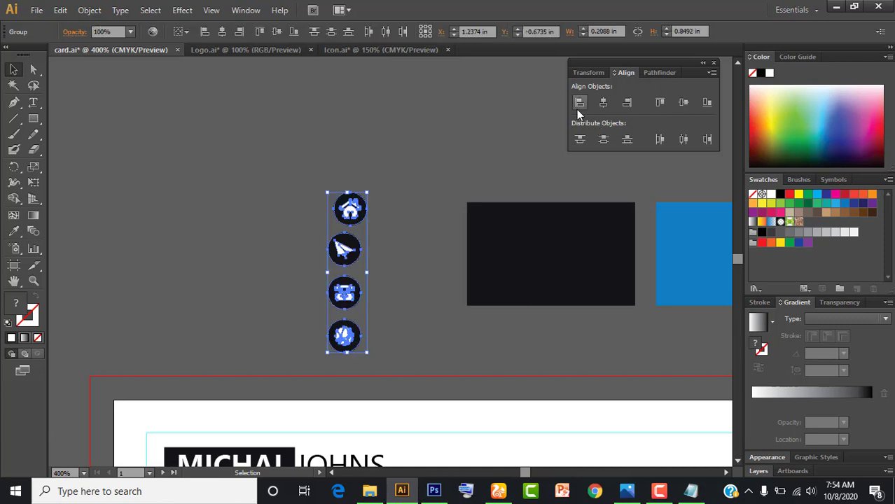
{"action": "left_click", "coordinate": [596, 103]}
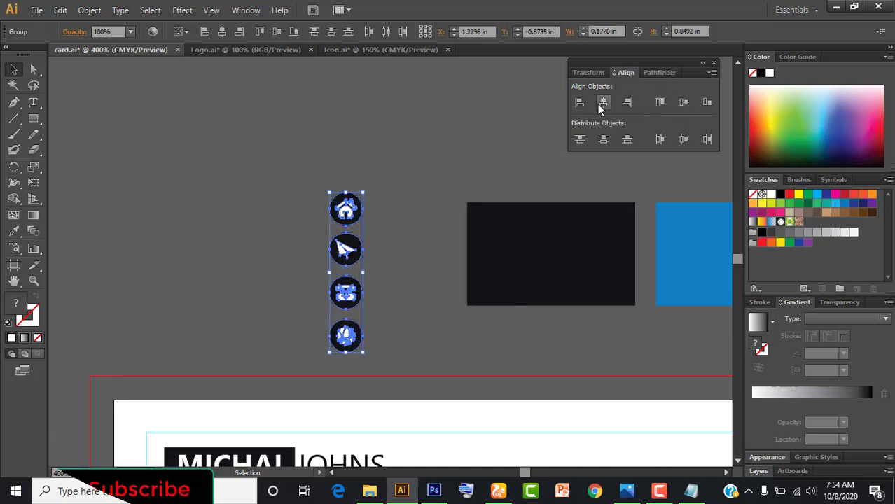
{"action": "left_click", "coordinate": [424, 210]}
{"action": "left_click_drag", "start_coordinate": [388, 271], "coordinate": [331, 141]}
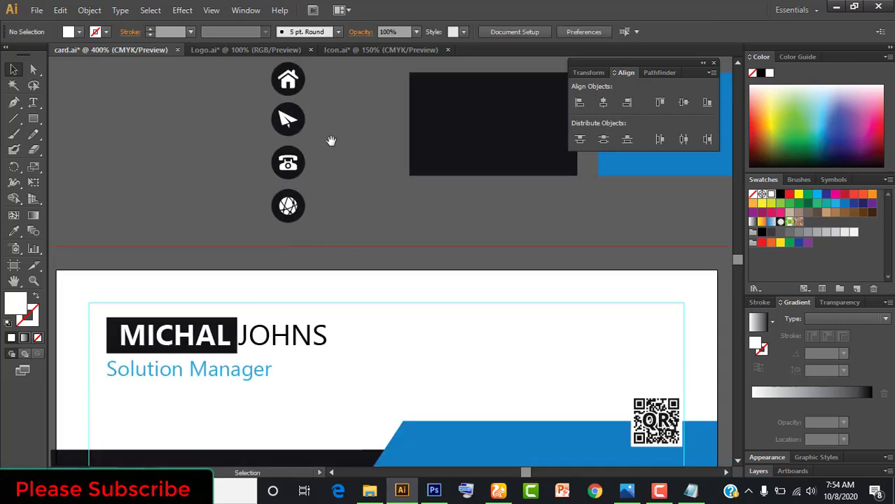
{"action": "key", "text": "ctrl+minus"}
{"action": "key", "text": "ctrl+minus"}
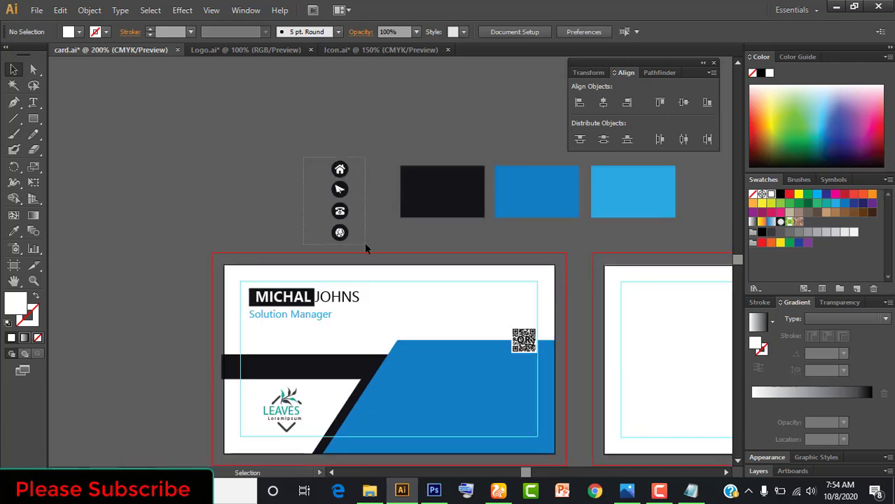
Step: Move the icon column onto the card's blue area
{"action": "left_click", "coordinate": [365, 245]}
{"action": "left_click_drag", "start_coordinate": [366, 245], "coordinate": [309, 187]}
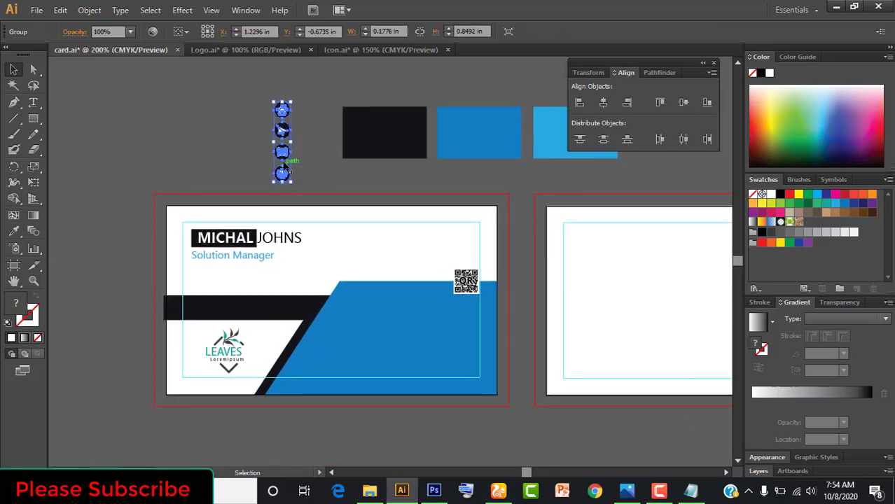
{"action": "mouse_move", "coordinate": [283, 158]}
{"action": "left_mouse_down"}
{"action": "mouse_move", "coordinate": [361, 350]}
{"action": "mouse_move", "coordinate": [355, 344]}
{"action": "left_mouse_up"}
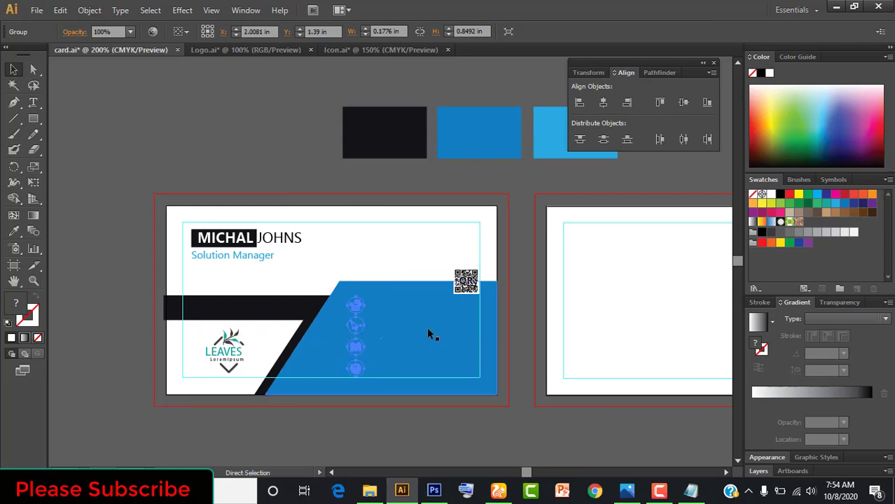
{"action": "left_click", "coordinate": [295, 170]}
{"action": "left_click_drag", "start_coordinate": [337, 233], "coordinate": [363, 158]}
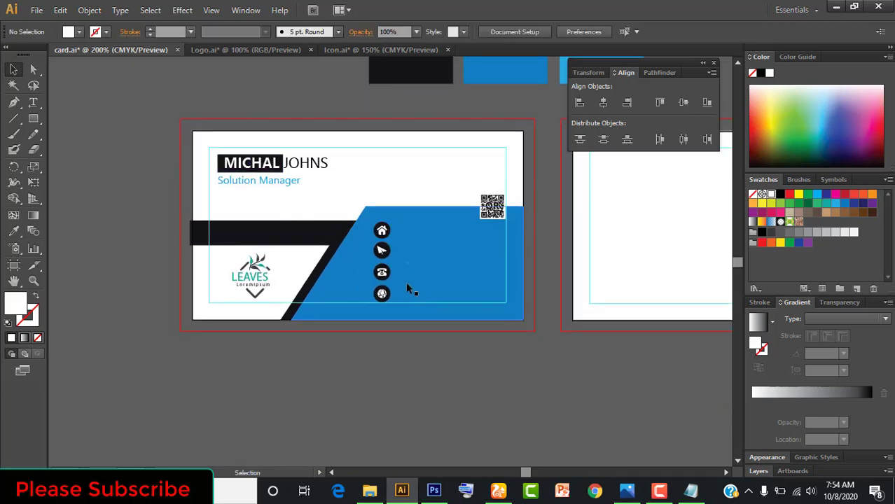
Step: Select the address line in the card-details notes
{"action": "key", "text": "alt+Tab"}
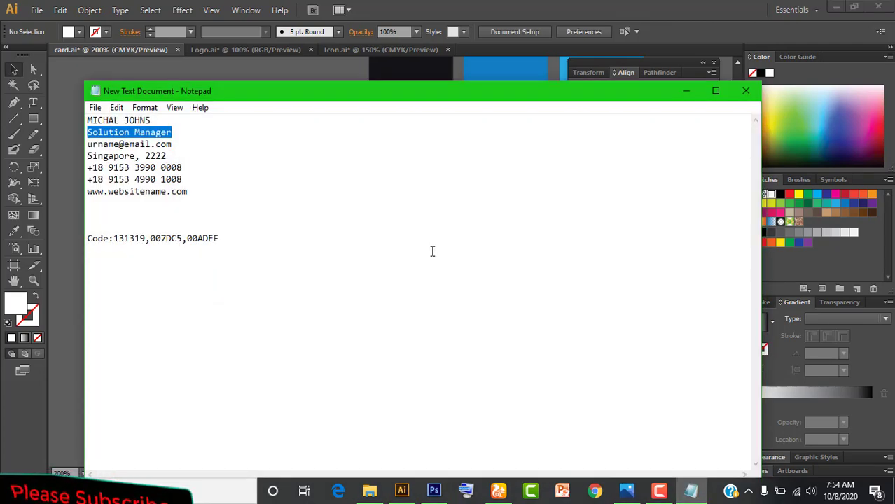
{"action": "left_click", "coordinate": [431, 250]}
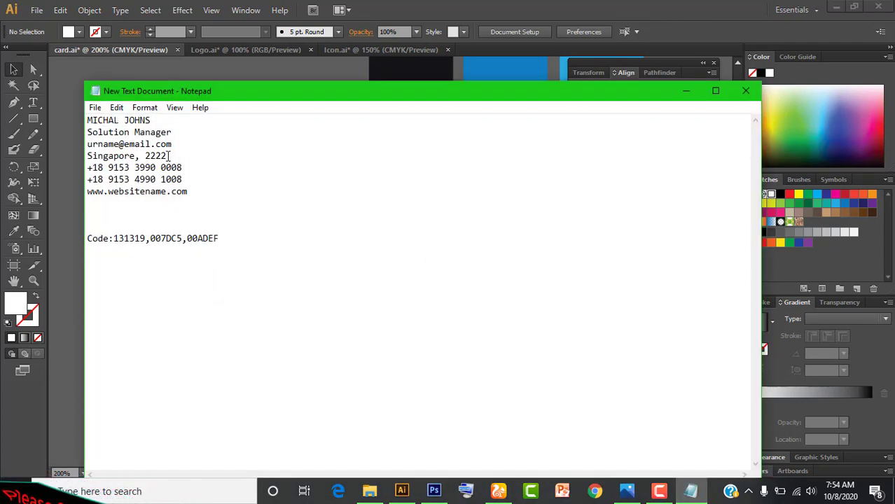
{"action": "left_click_drag", "start_coordinate": [167, 155], "coordinate": [87, 155]}
{"action": "key", "text": "ctrl+c"}
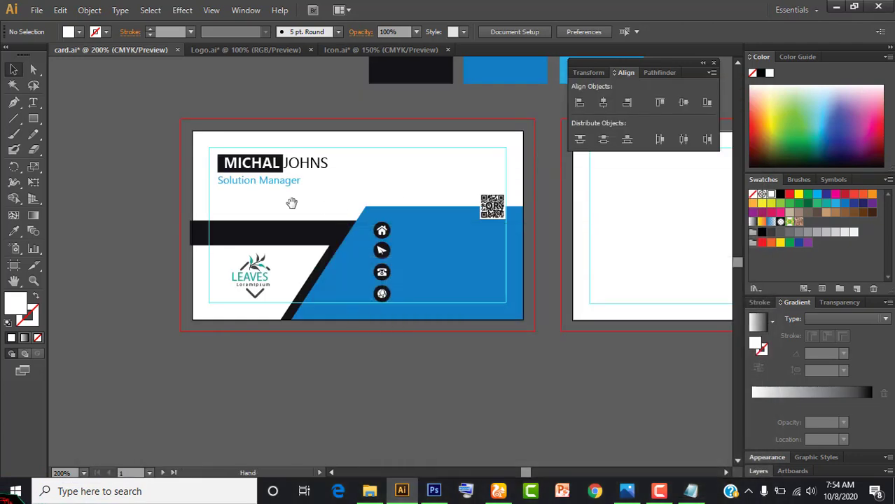
{"action": "left_click", "coordinate": [686, 91]}
Step: Paste the Singapore, 2222 address as new text beside the card and make it white
{"action": "left_click_drag", "start_coordinate": [266, 231], "coordinate": [293, 307]}
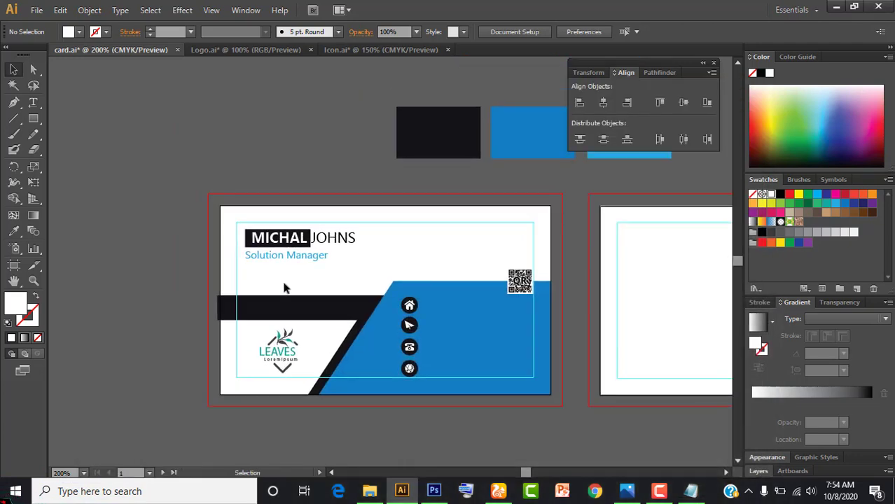
{"action": "key", "text": "t"}
{"action": "left_click", "coordinate": [185, 137]}
{"action": "key", "text": "ctrl+v"}
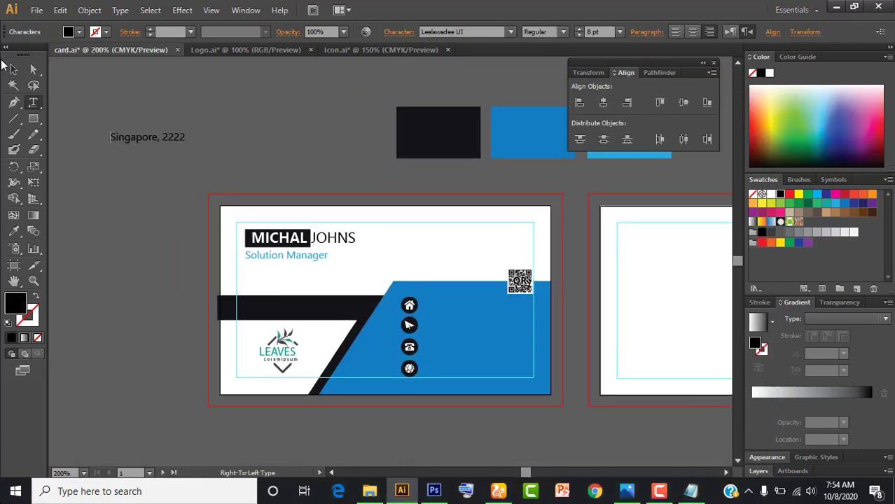
{"action": "left_click", "coordinate": [14, 69]}
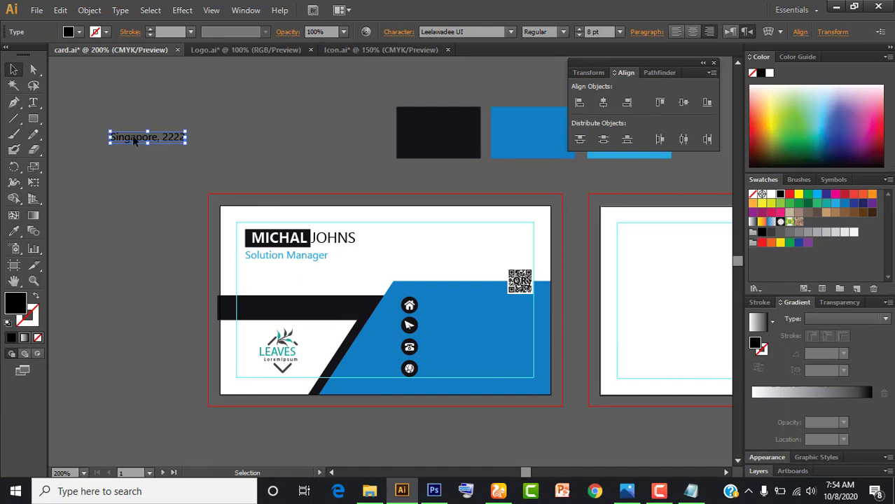
{"action": "key", "text": "t"}
{"action": "left_click_drag", "start_coordinate": [110, 137], "coordinate": [184, 137]}
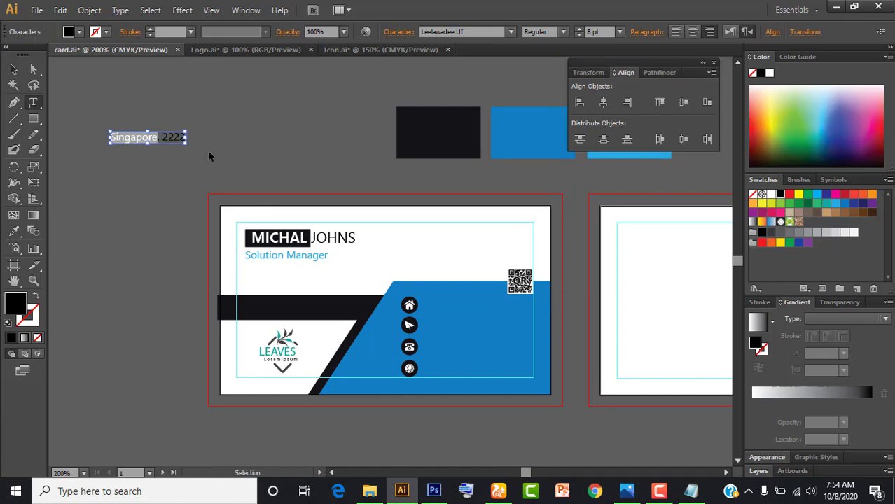
{"action": "left_click", "coordinate": [769, 73]}
{"action": "left_click", "coordinate": [13, 68]}
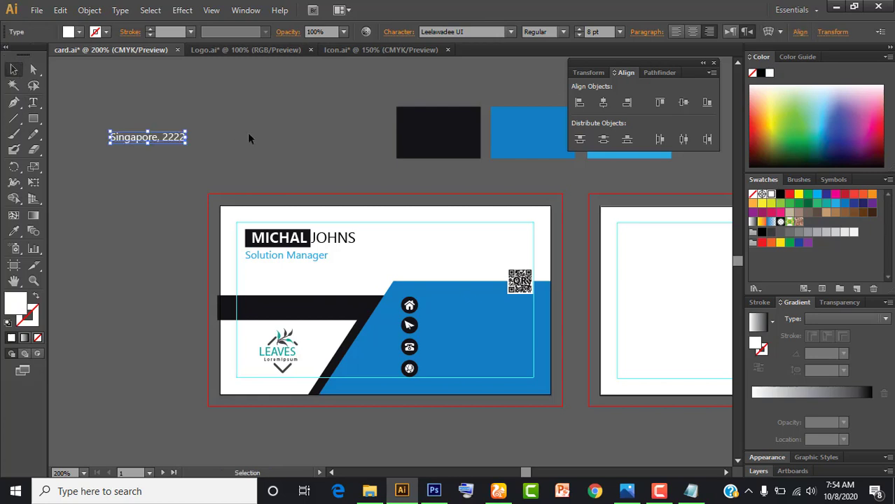
{"action": "left_click_drag", "start_coordinate": [168, 145], "coordinate": [204, 156]}
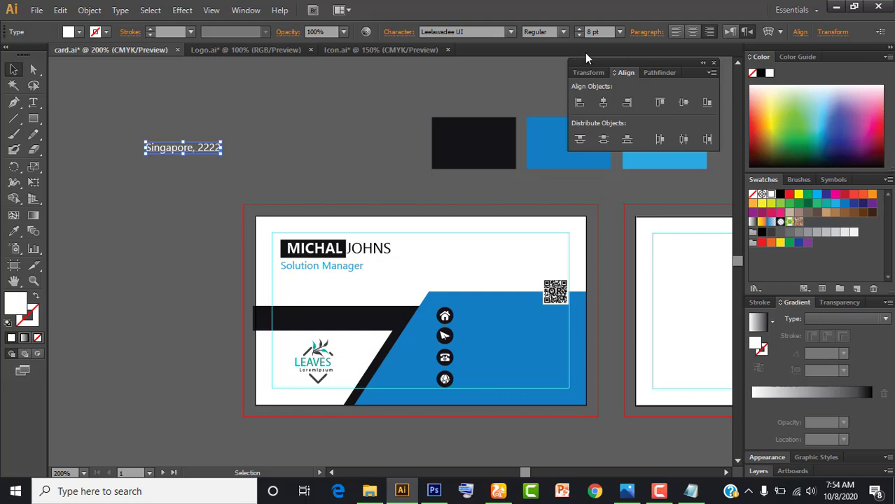
Step: Set the address text size to 7 pt, then back to 8 pt
{"action": "left_click", "coordinate": [619, 32]}
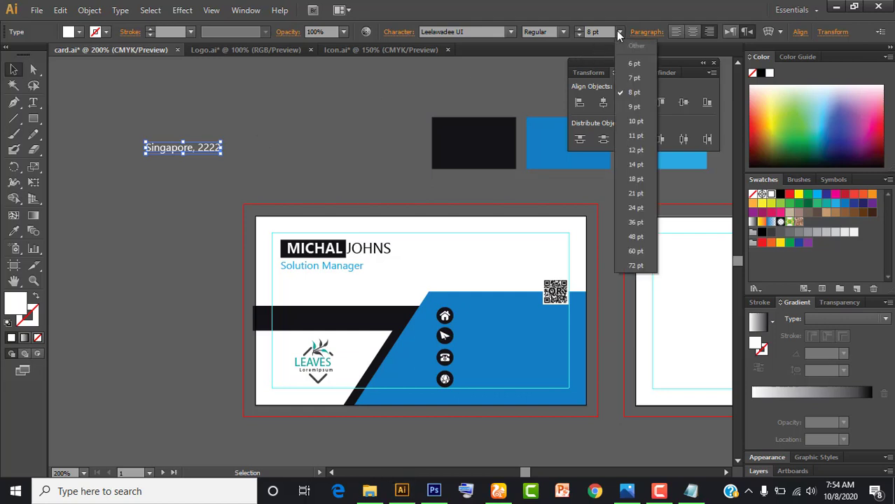
{"action": "left_click", "coordinate": [636, 79]}
{"action": "left_click", "coordinate": [270, 135]}
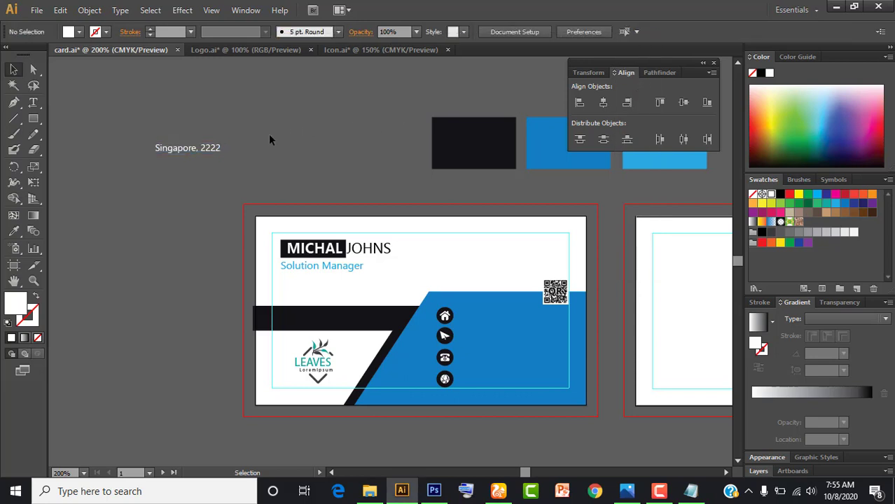
{"action": "left_click", "coordinate": [175, 149]}
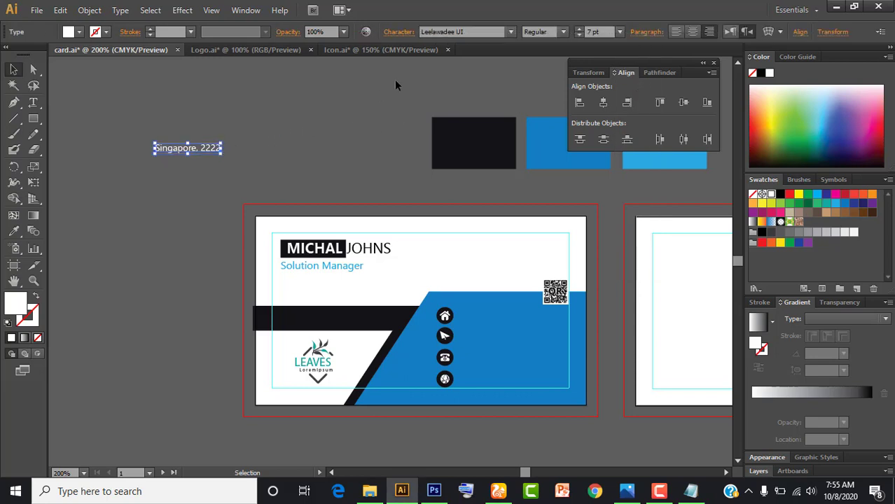
{"action": "left_click", "coordinate": [555, 33]}
{"action": "left_click", "coordinate": [619, 33]}
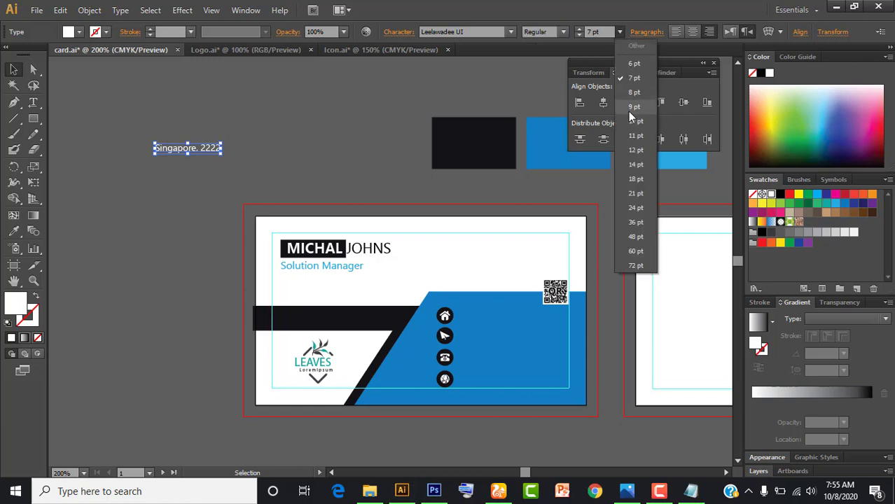
{"action": "left_click", "coordinate": [634, 94]}
{"action": "left_click", "coordinate": [272, 145]}
{"action": "left_click", "coordinate": [196, 151]}
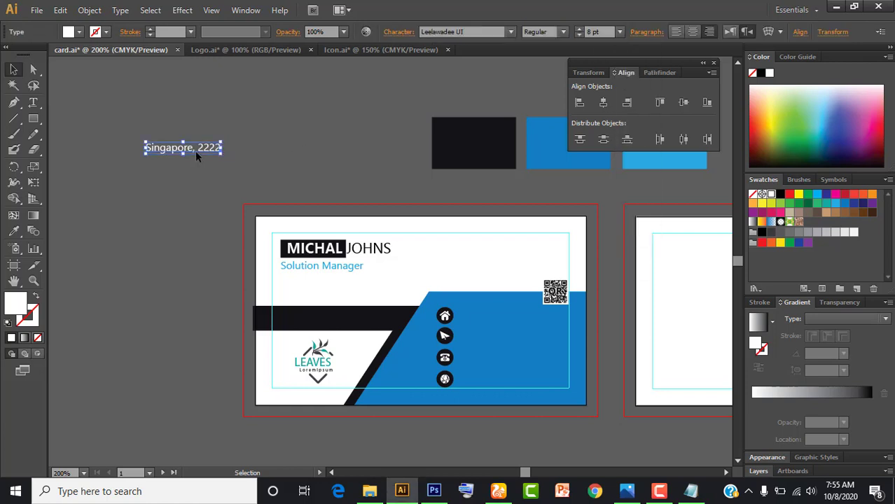
Step: Place the address text beside the home icon on the blue panel
{"action": "left_click_drag", "start_coordinate": [196, 150], "coordinate": [499, 312]}
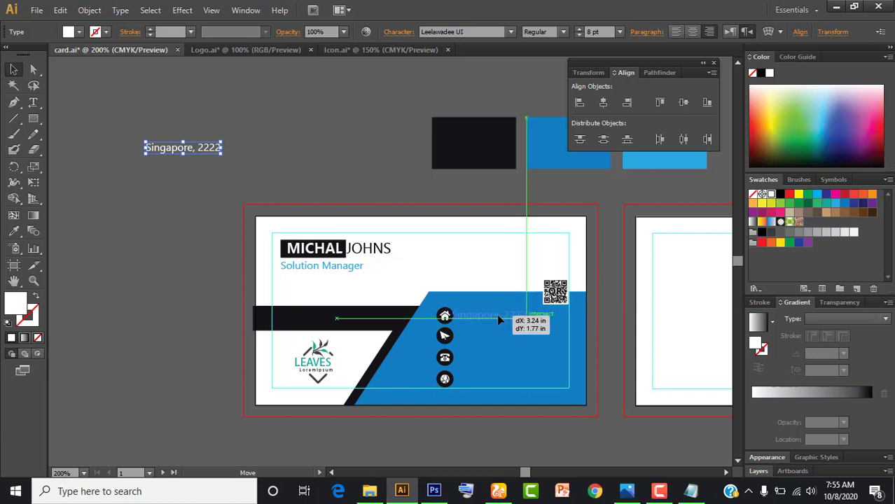
{"action": "left_click_drag", "start_coordinate": [506, 317], "coordinate": [510, 318]}
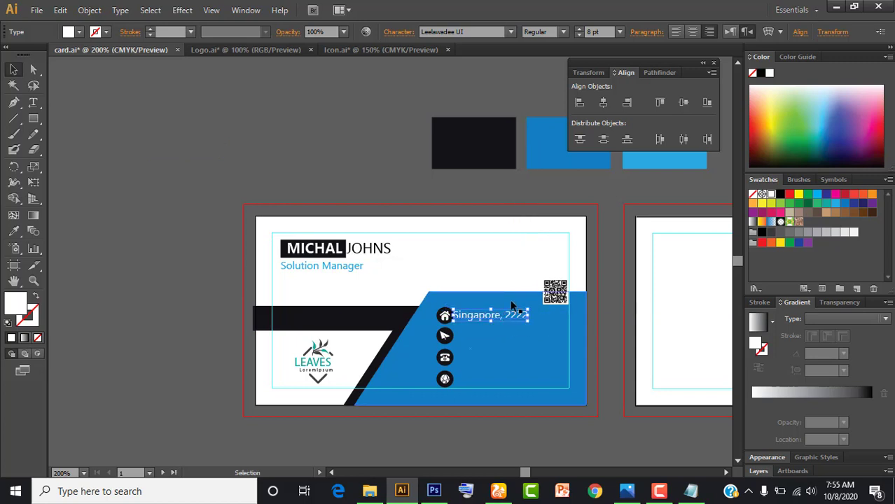
{"action": "left_click", "coordinate": [225, 253]}
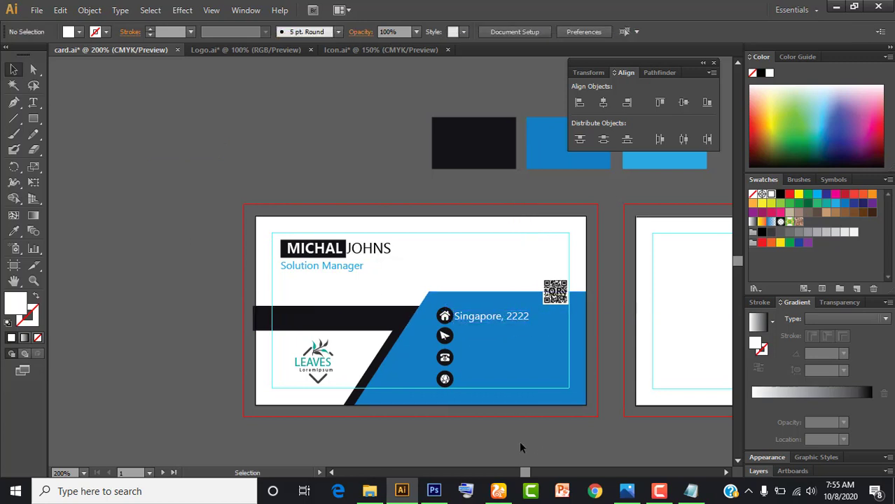
{"action": "left_click", "coordinate": [498, 317]}
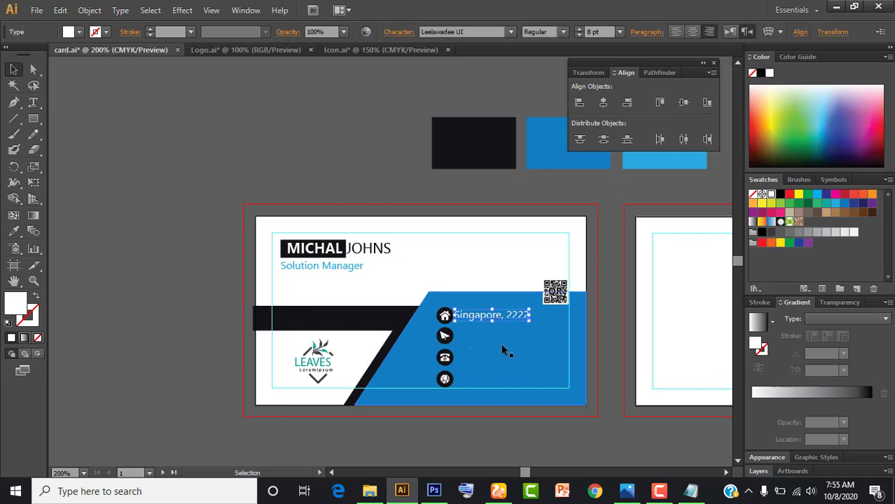
{"action": "key", "text": "Right"}
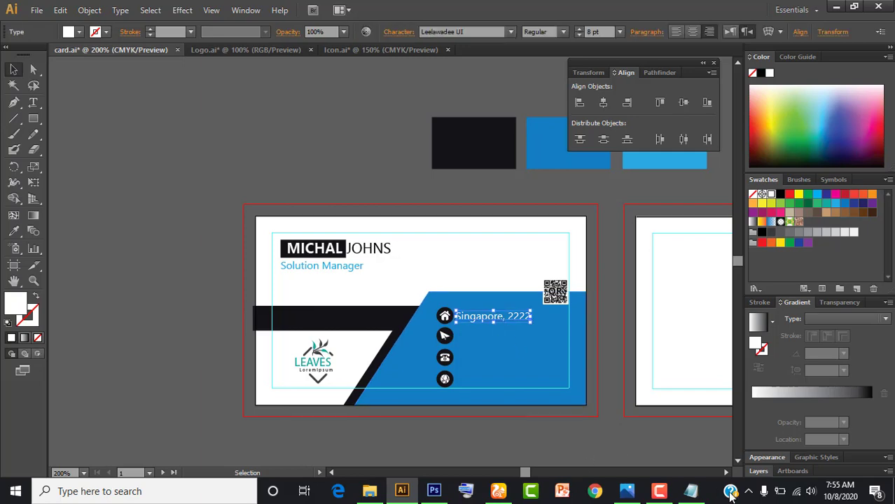
Step: Paste the e-mail address from the notes as new text left of the card
{"action": "left_click", "coordinate": [690, 491]}
{"action": "left_click", "coordinate": [258, 234]}
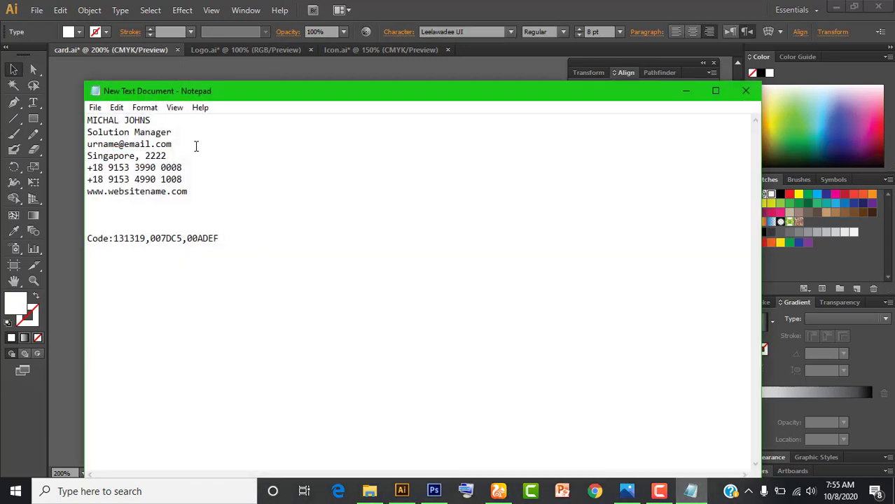
{"action": "left_click_drag", "start_coordinate": [189, 142], "coordinate": [87, 142]}
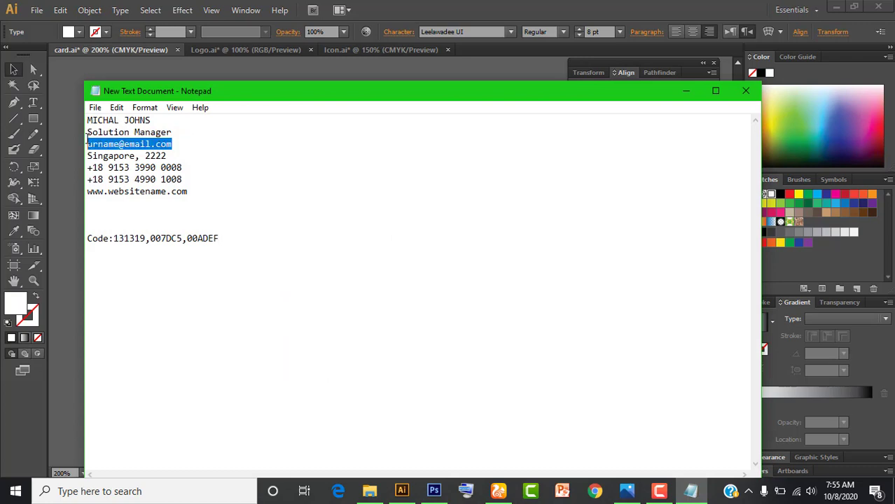
{"action": "left_click", "coordinate": [686, 91]}
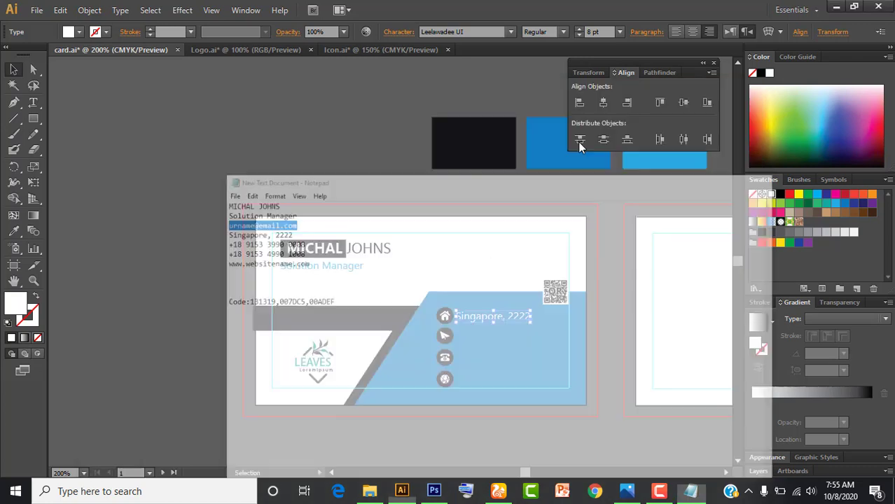
{"action": "key", "text": "t"}
{"action": "left_click", "coordinate": [101, 204]}
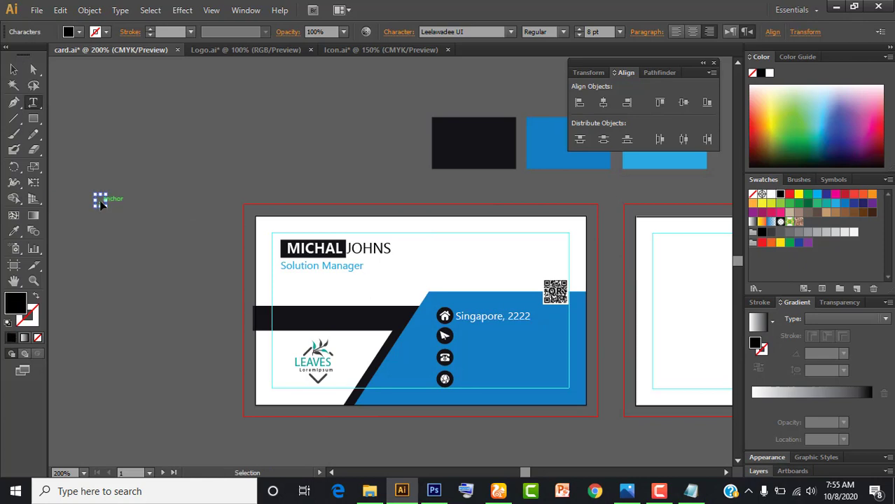
{"action": "key", "text": "ctrl+v"}
{"action": "left_click", "coordinate": [14, 69]}
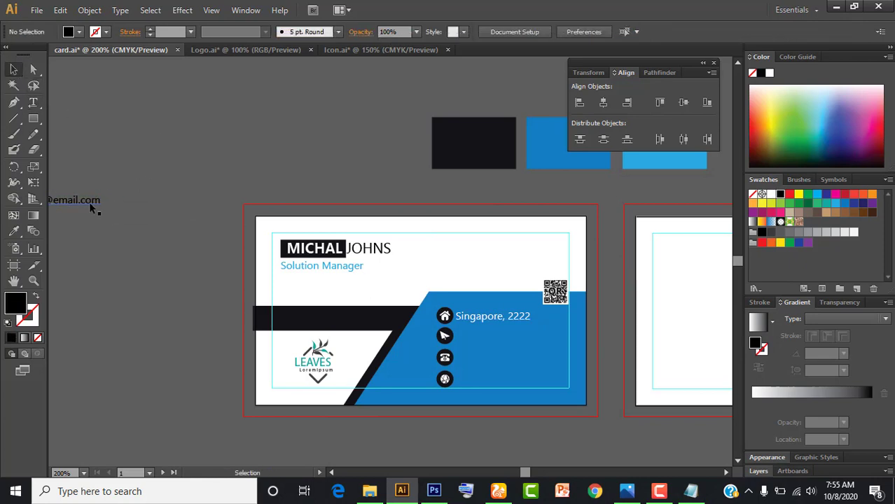
{"action": "left_click_drag", "start_coordinate": [89, 202], "coordinate": [180, 183]}
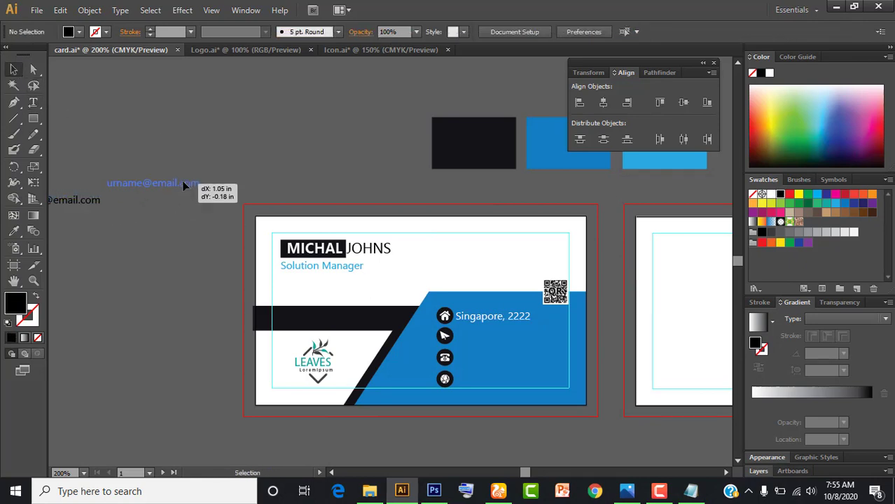
Step: Paste both phone numbers as one text block below the e-mail
{"action": "left_click", "coordinate": [691, 491]}
{"action": "left_click", "coordinate": [298, 243]}
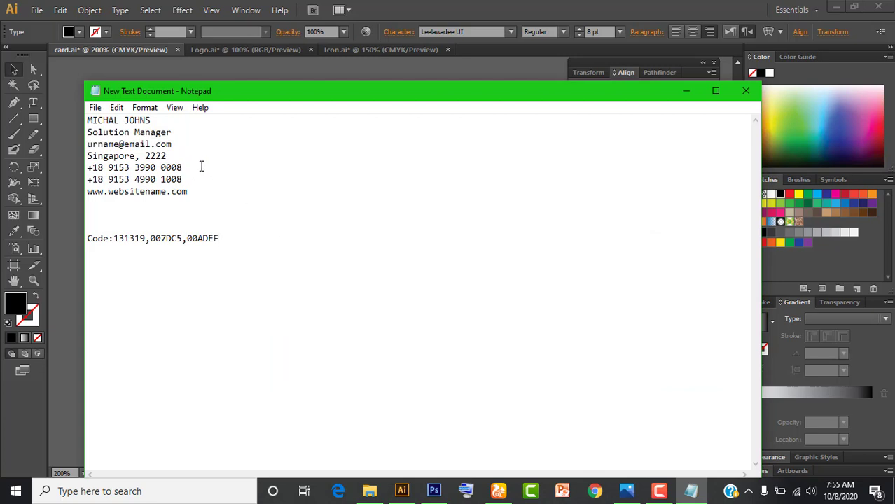
{"action": "left_click_drag", "start_coordinate": [87, 179], "coordinate": [105, 180]}
{"action": "left_click_drag", "start_coordinate": [88, 167], "coordinate": [205, 181]}
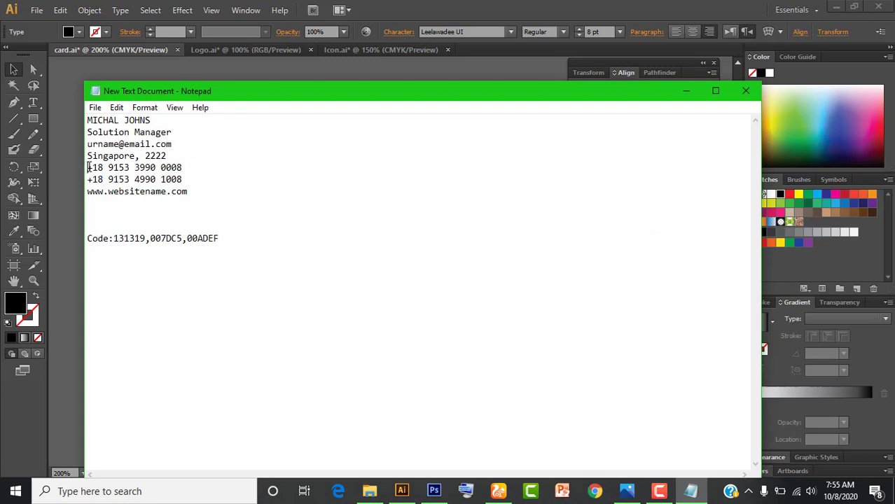
{"action": "left_click", "coordinate": [684, 91]}
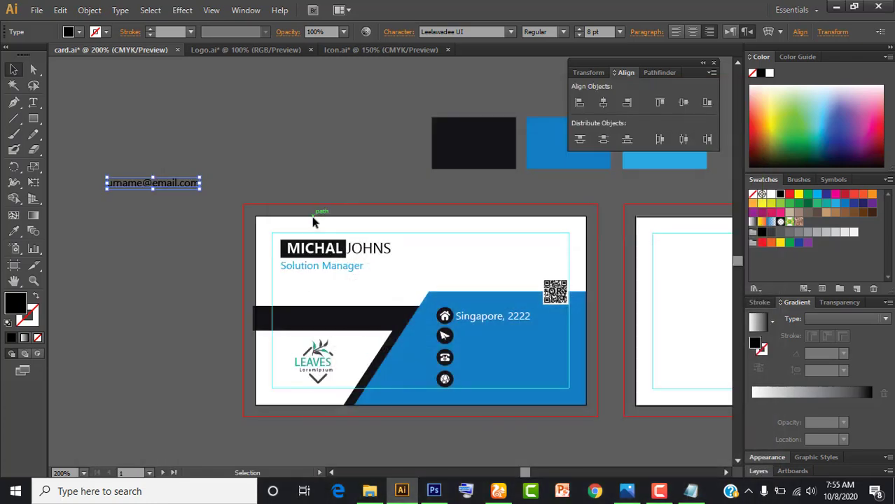
{"action": "left_click", "coordinate": [96, 238]}
{"action": "key", "text": "ctrl+v"}
{"action": "key", "text": "Escape"}
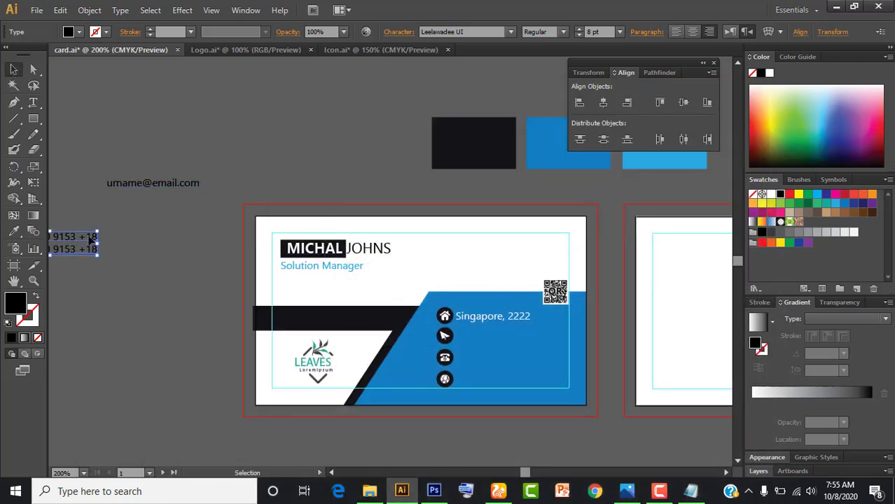
{"action": "left_click_drag", "start_coordinate": [89, 239], "coordinate": [188, 221]}
{"action": "left_click", "coordinate": [598, 444]}
{"action": "left_click", "coordinate": [691, 491]}
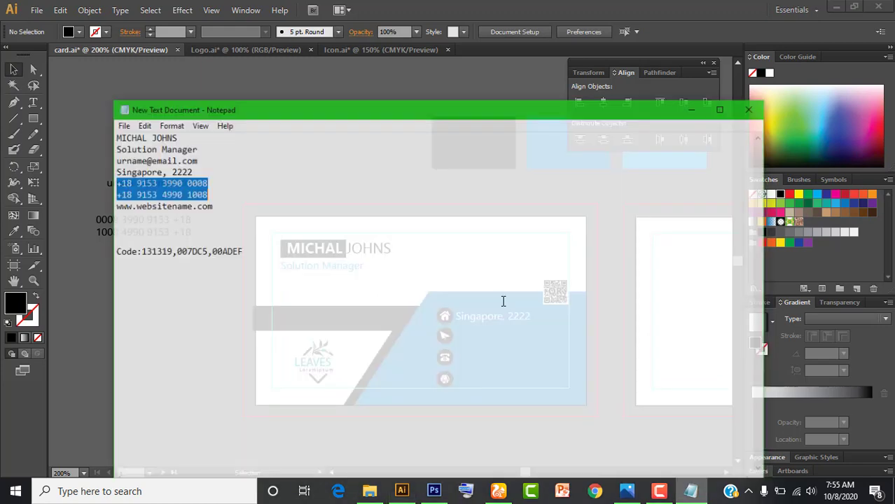
{"action": "left_click", "coordinate": [336, 256]}
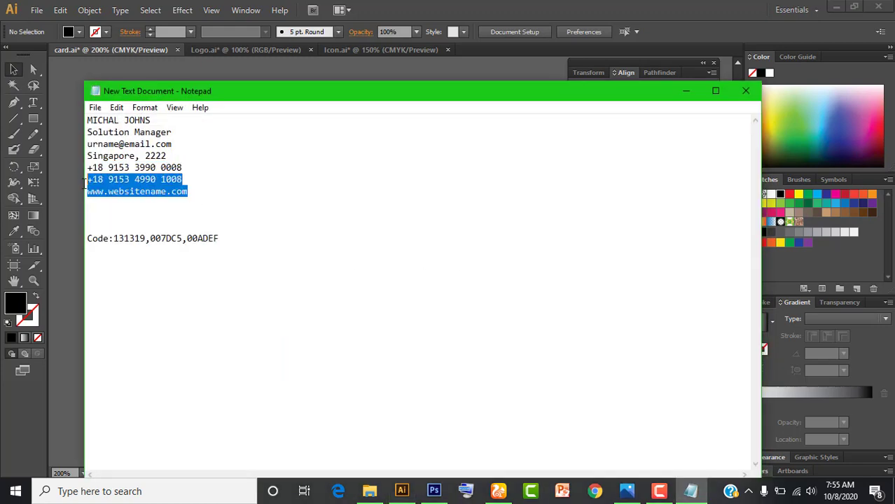
{"action": "left_click_drag", "start_coordinate": [197, 195], "coordinate": [83, 195]}
{"action": "key", "text": "ctrl+c"}
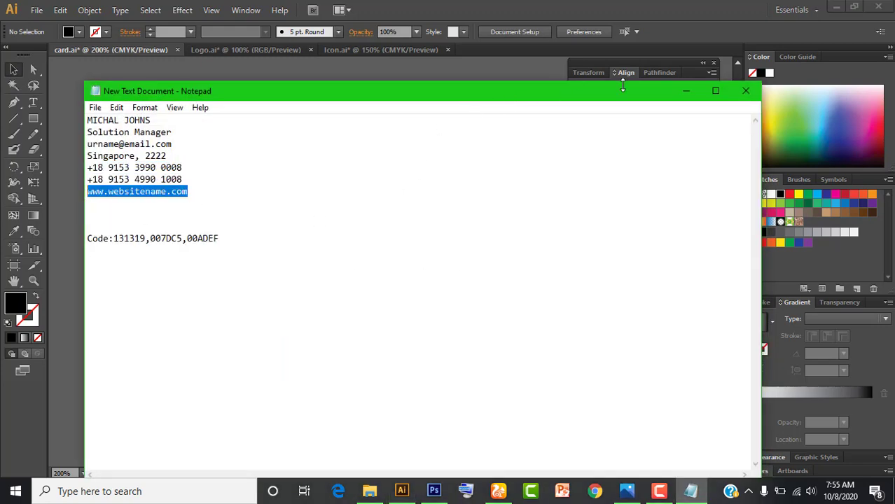
{"action": "left_click", "coordinate": [684, 91]}
{"action": "key", "text": "t"}
{"action": "left_click", "coordinate": [98, 287]}
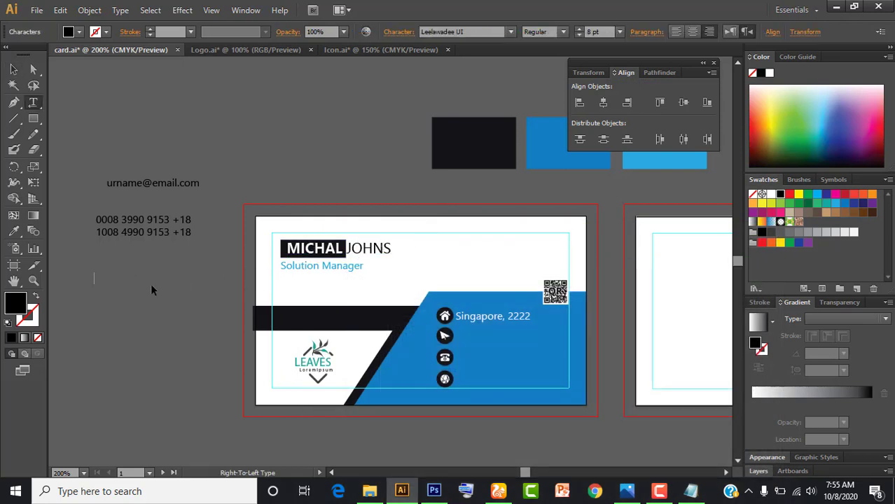
{"action": "key", "text": "ctrl+v"}
{"action": "left_click", "coordinate": [14, 69]}
{"action": "left_click_drag", "start_coordinate": [79, 280], "coordinate": [171, 262]}
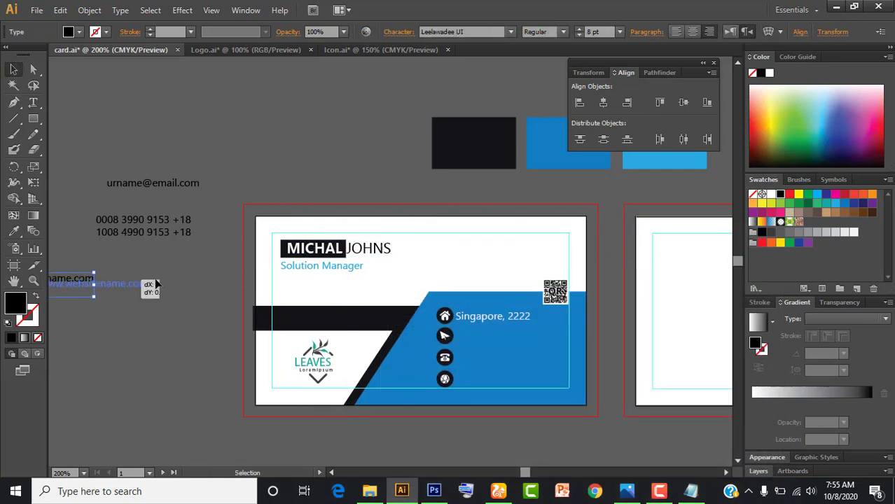
{"action": "left_click", "coordinate": [219, 345]}
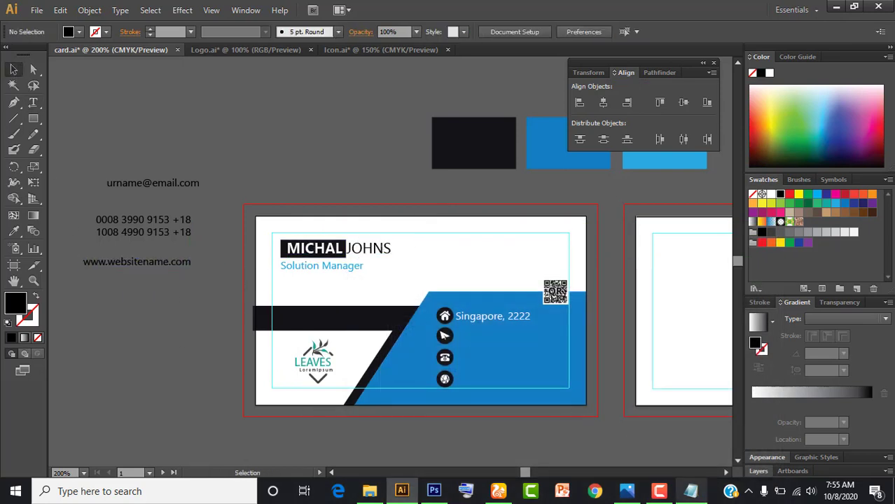
{"action": "left_click", "coordinate": [690, 491]}
{"action": "left_click", "coordinate": [690, 490]}
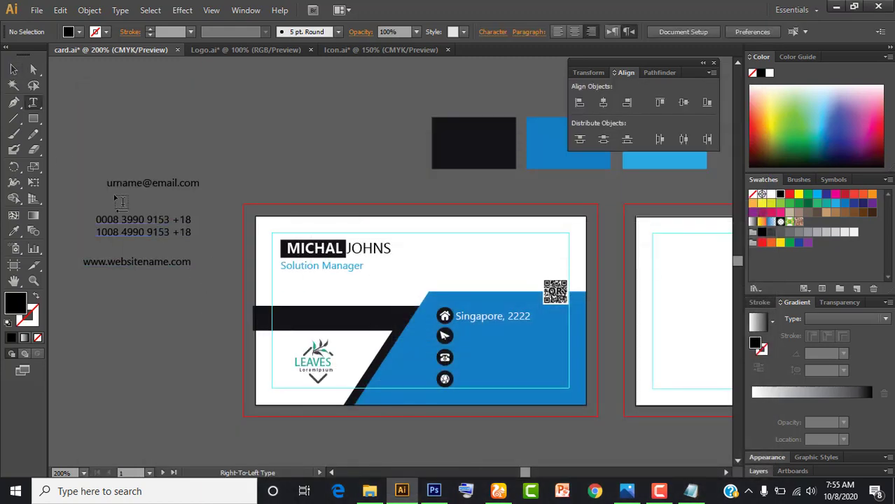
Step: Turn the e-mail, phone-number and website texts white, then reselect just the e-mail text
{"action": "left_click", "coordinate": [176, 186]}
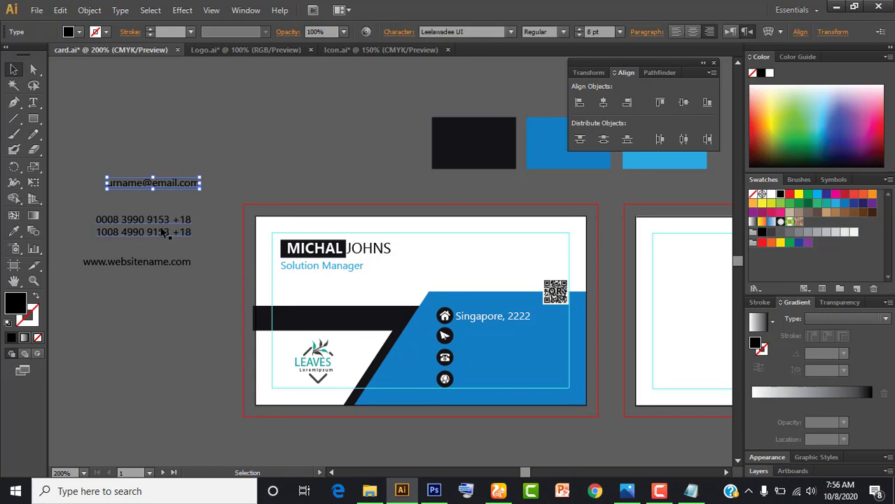
{"action": "left_click", "coordinate": [168, 232], "text": "shift"}
{"action": "left_click", "coordinate": [155, 263], "text": "shift"}
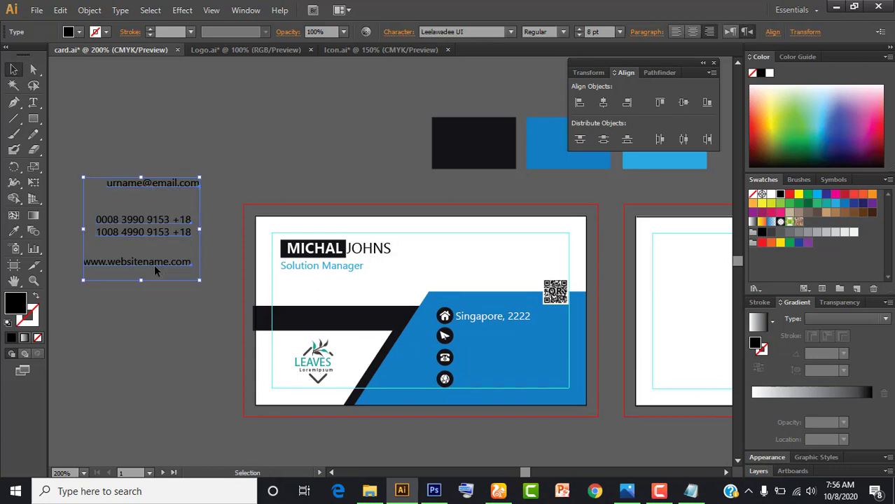
{"action": "key", "text": "i"}
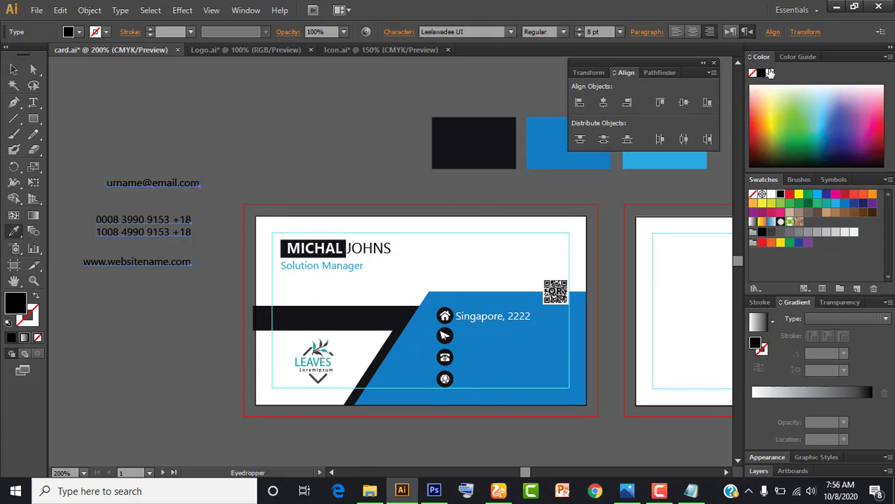
{"action": "left_click", "coordinate": [769, 73]}
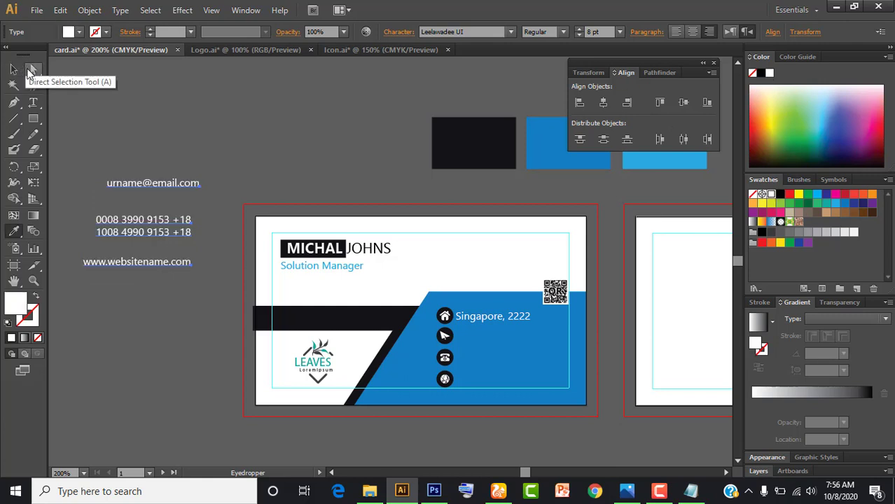
{"action": "left_click", "coordinate": [15, 70]}
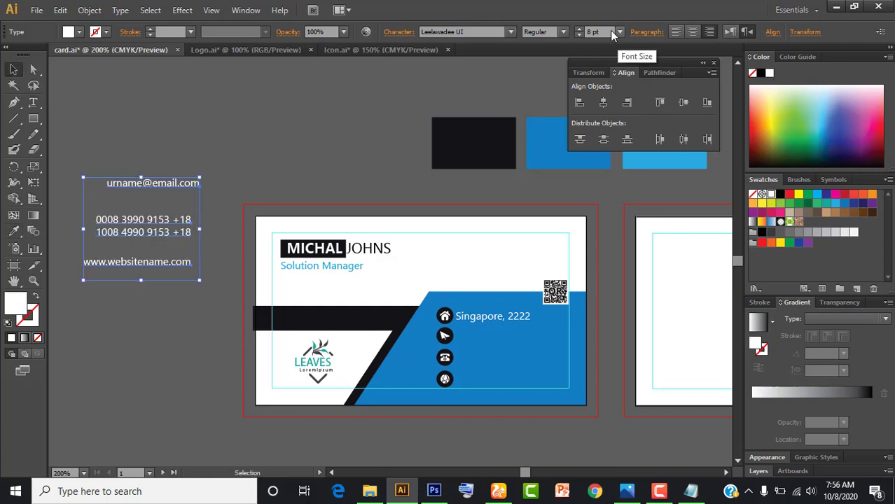
{"action": "left_click", "coordinate": [223, 126]}
{"action": "left_click", "coordinate": [159, 185]}
{"action": "key", "text": "t"}
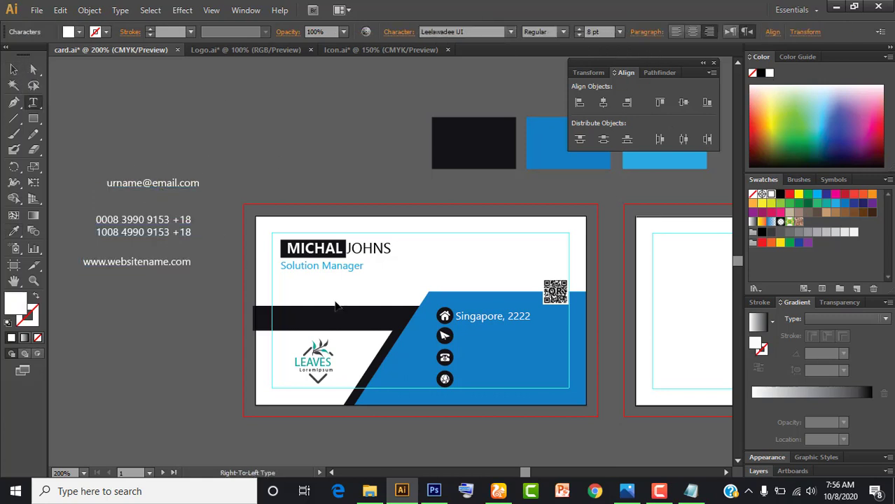
{"action": "left_click", "coordinate": [19, 68]}
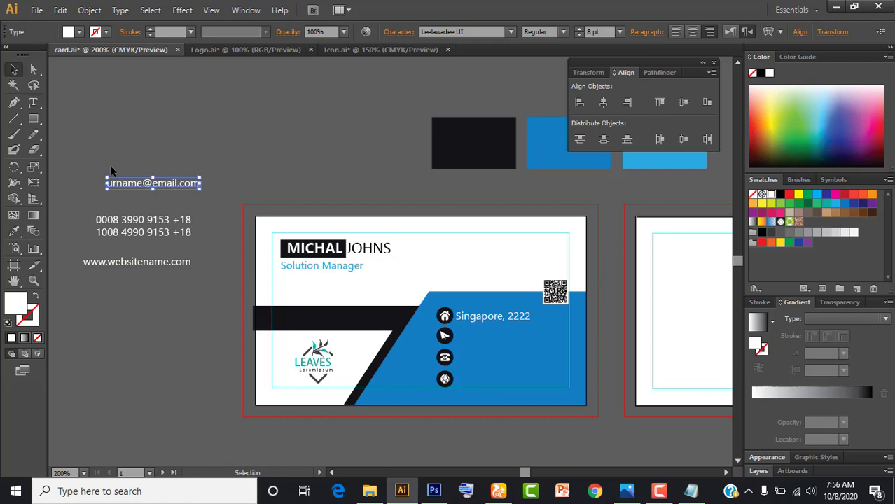
Step: Drag the e-mail, two phone lines and website text beside their icons on the blue panel
{"action": "left_click_drag", "start_coordinate": [178, 185], "coordinate": [525, 336]}
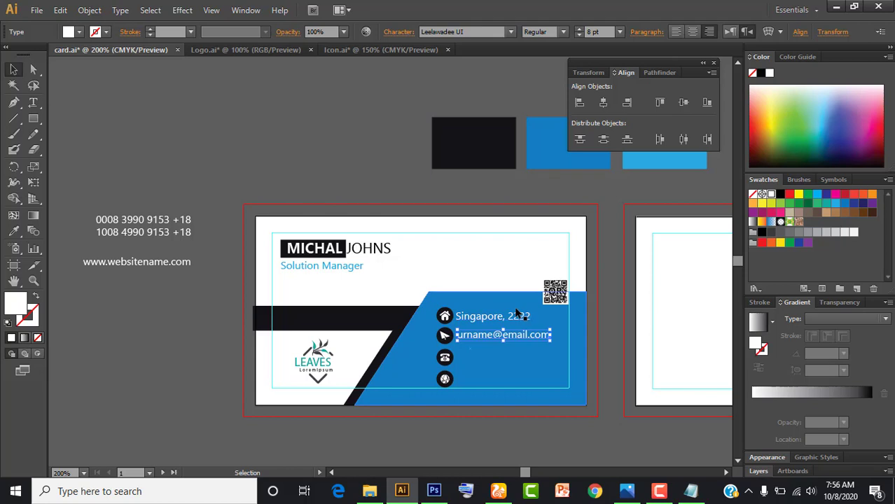
{"action": "left_click", "coordinate": [144, 236]}
{"action": "left_click_drag", "start_coordinate": [145, 232], "coordinate": [313, 341]}
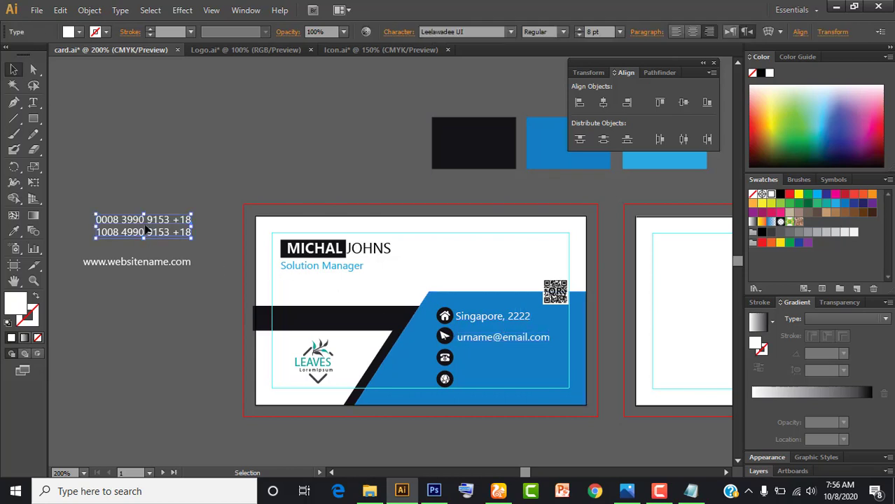
{"action": "left_click_drag", "start_coordinate": [431, 384], "coordinate": [505, 359]}
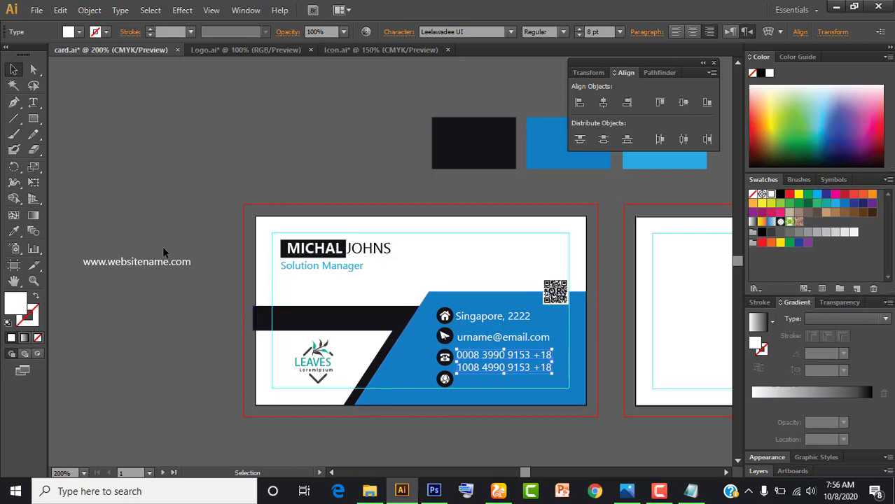
{"action": "mouse_move", "coordinate": [154, 264]}
{"action": "left_mouse_down"}
{"action": "mouse_move", "coordinate": [517, 385]}
{"action": "mouse_move", "coordinate": [564, 382]}
{"action": "left_mouse_up"}
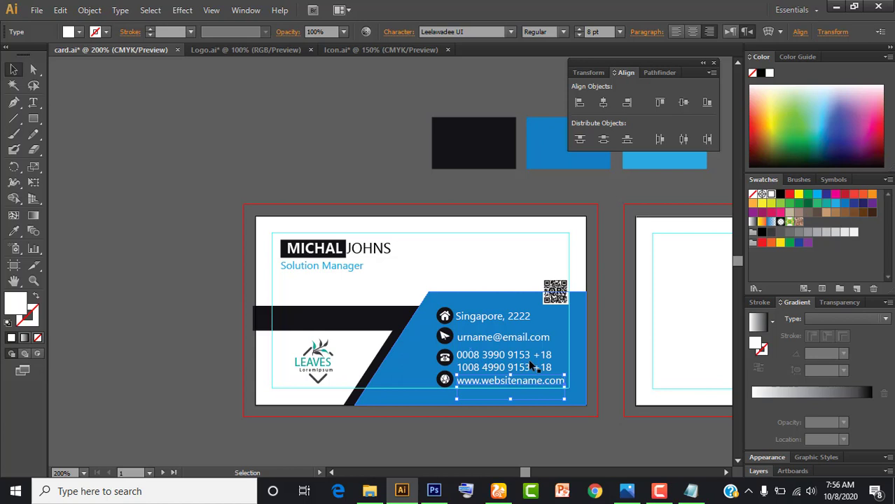
{"action": "scroll", "coordinate": [560, 315], "scroll_direction": "down", "scroll_amount": 1}
{"action": "scroll", "coordinate": [560, 315], "scroll_direction": "right", "scroll_amount": 1}
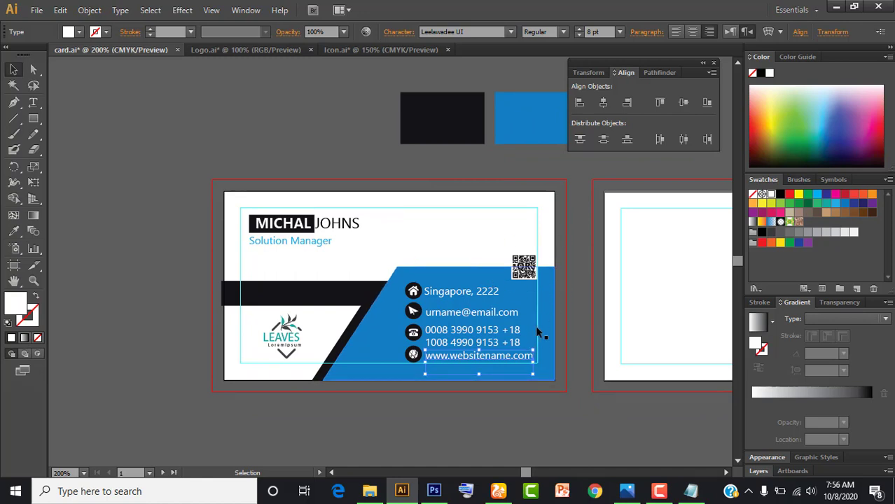
Step: Nudge the website text left and up, and the e-mail line up to its icon
{"action": "key", "text": "Left"}
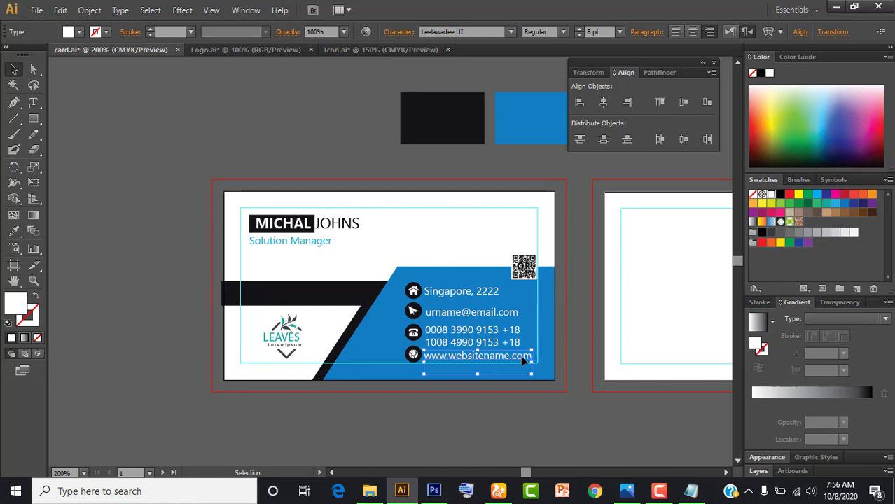
{"action": "key", "text": "Left"}
{"action": "key", "text": "Up"}
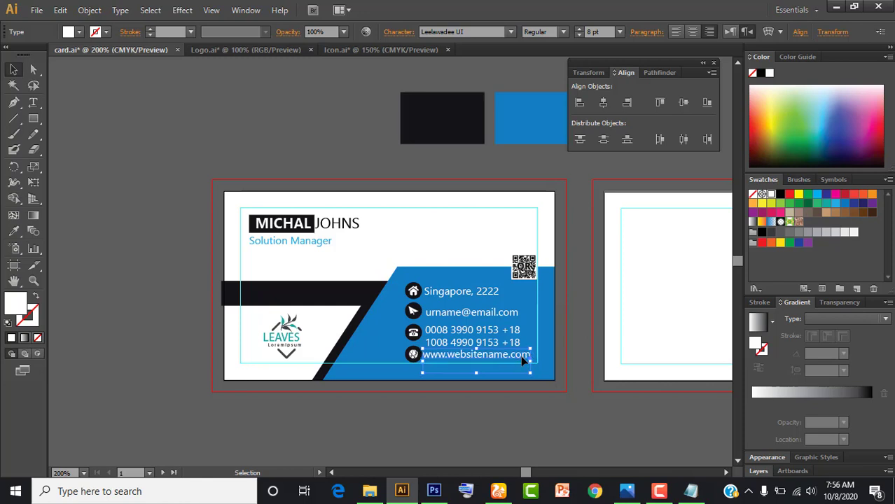
{"action": "left_click", "coordinate": [466, 408]}
{"action": "left_click", "coordinate": [460, 290]}
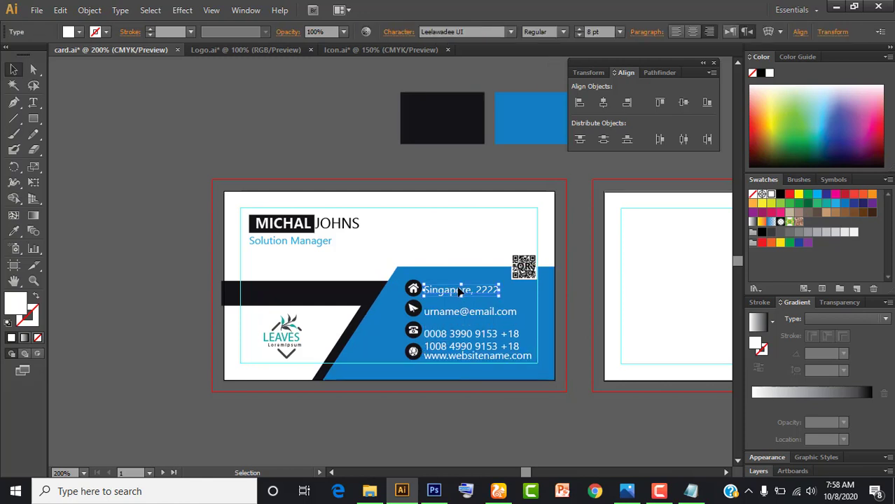
{"action": "left_click", "coordinate": [452, 314]}
{"action": "key", "text": "Up"}
{"action": "key", "text": "Up"}
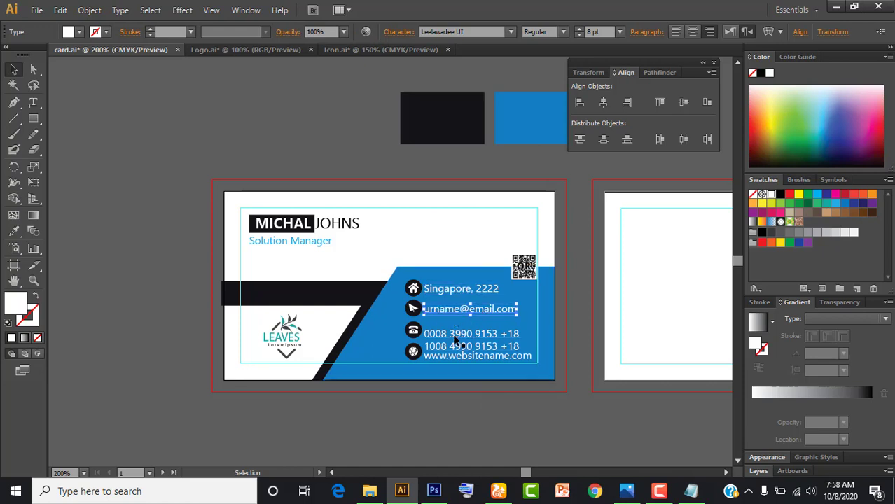
Step: Nudge the website and phone-number lines up to align with their icons
{"action": "left_click", "coordinate": [453, 338]}
{"action": "key", "text": "Up"}
{"action": "key", "text": "Up"}
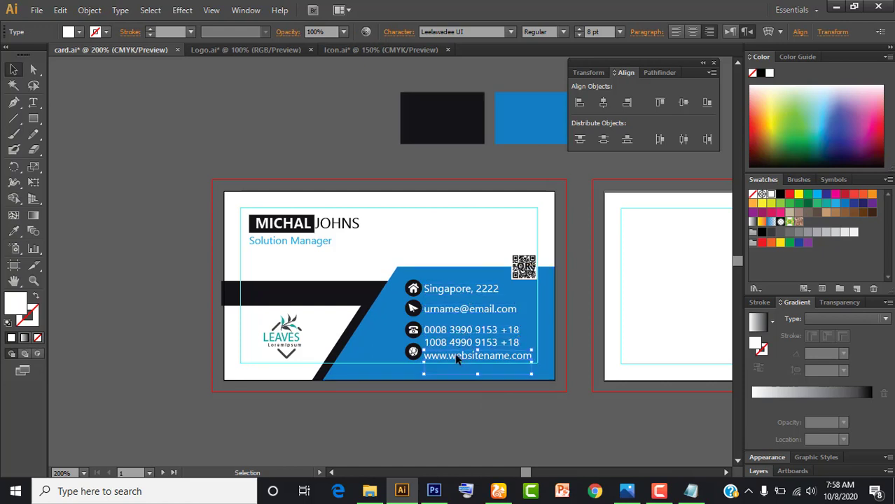
{"action": "left_click", "coordinate": [476, 352]}
{"action": "key", "text": "Up"}
{"action": "left_click", "coordinate": [459, 337]}
{"action": "key", "text": "Up"}
{"action": "key", "text": "Up"}
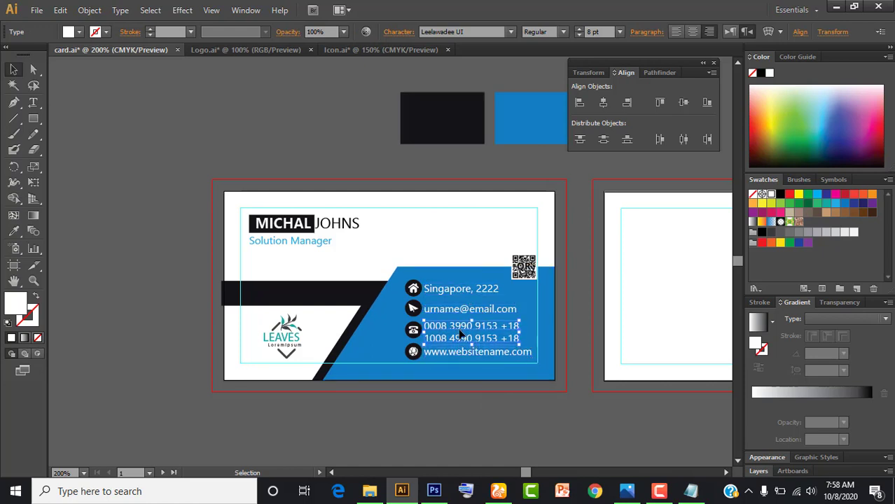
{"action": "key", "text": "Up"}
{"action": "key", "text": "Up"}
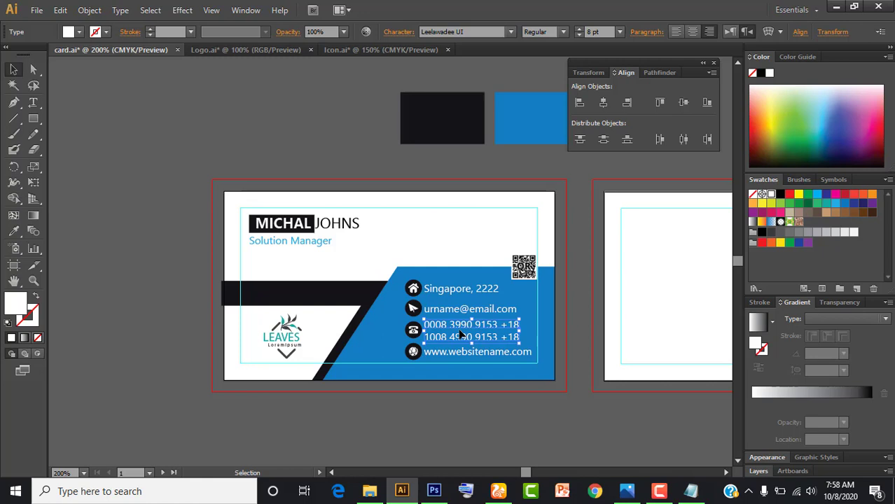
{"action": "left_click", "coordinate": [454, 395]}
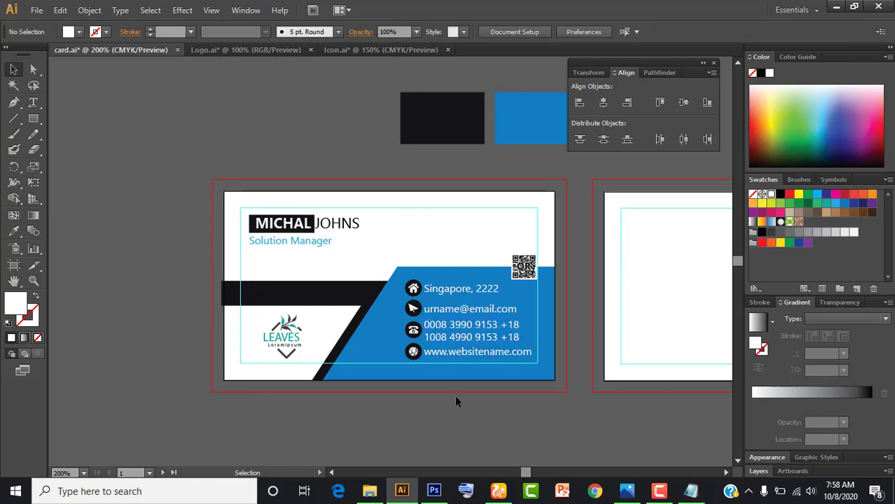
Step: Group all contact text lines from Singapore down to the website
{"action": "left_click", "coordinate": [464, 354]}
{"action": "left_click", "coordinate": [453, 324], "text": "shift"}
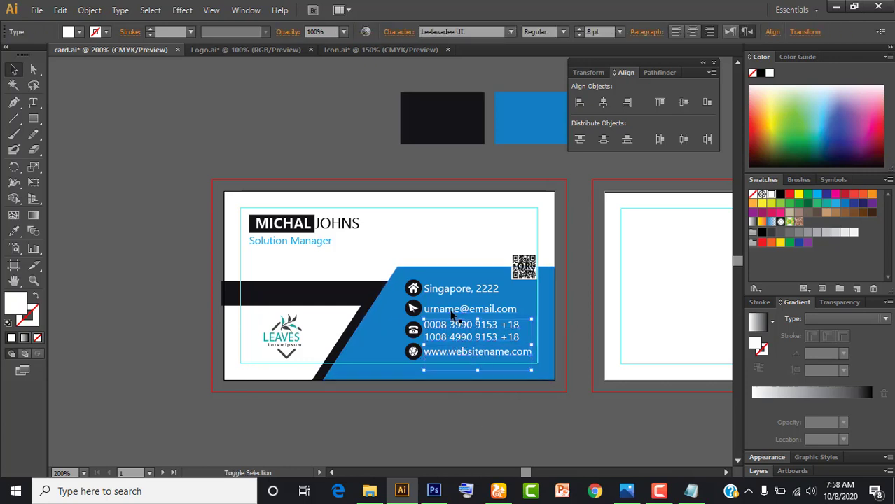
{"action": "left_click", "coordinate": [455, 288], "text": "shift"}
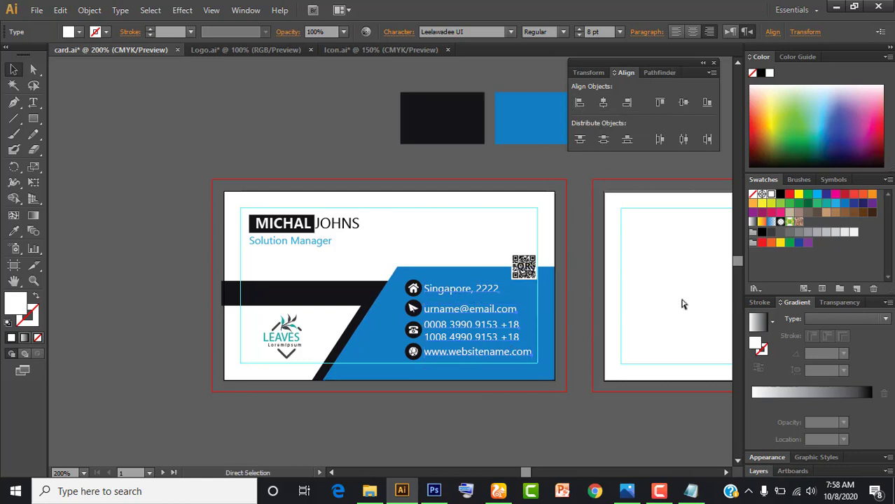
{"action": "key", "text": "ctrl+g"}
{"action": "left_click", "coordinate": [489, 423]}
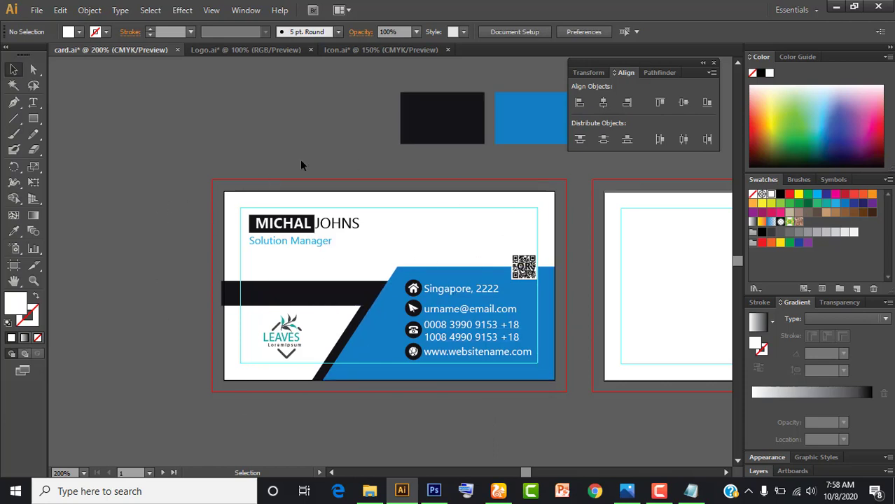
Step: Inspect the black bar group on the card, then pick the Rectangle tool
{"action": "left_click_drag", "start_coordinate": [516, 345], "coordinate": [492, 352]}
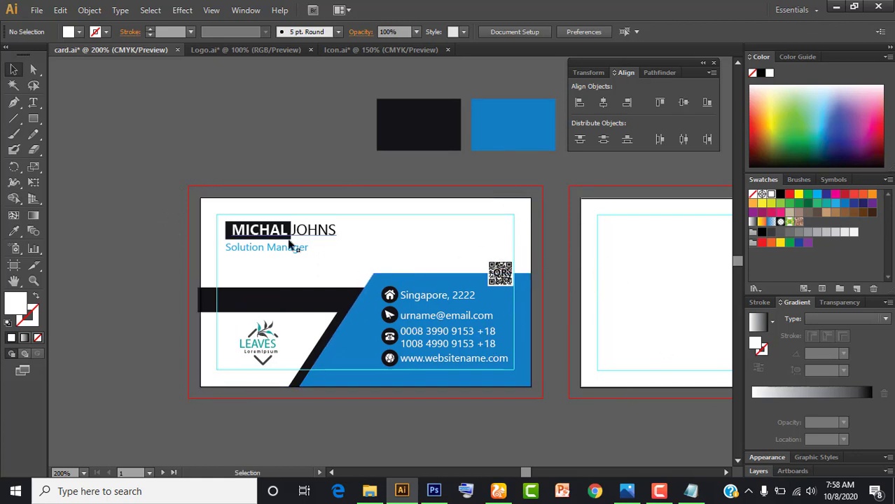
{"action": "left_click", "coordinate": [196, 305]}
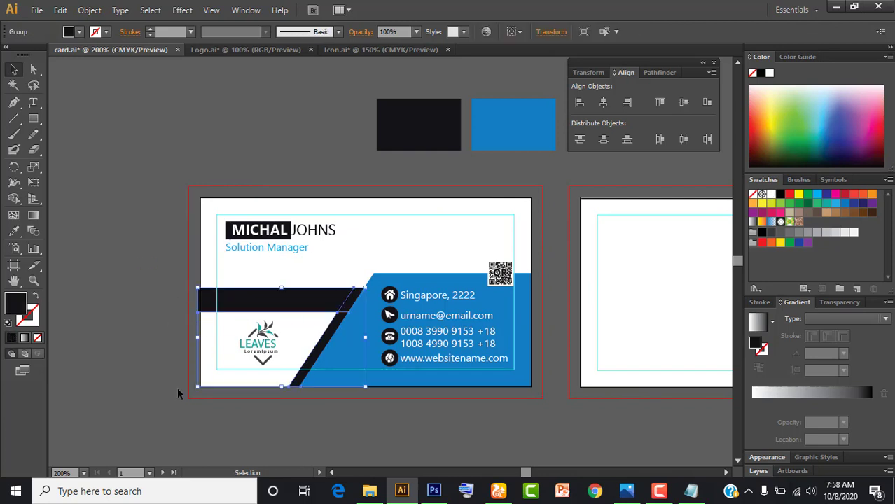
{"action": "left_click", "coordinate": [177, 358]}
{"action": "left_click_drag", "start_coordinate": [33, 119], "coordinate": [86, 119]}
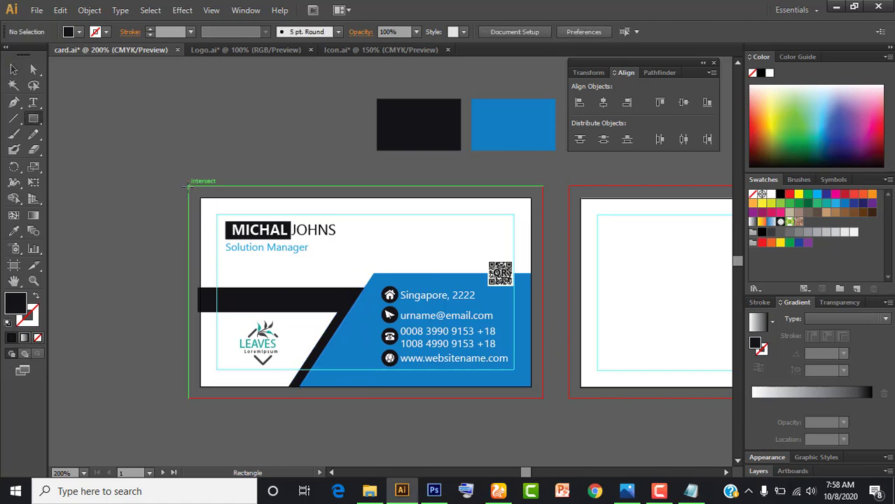
Step: Draw a rectangle covering the front card's bleed area and fill it white
{"action": "left_click_drag", "start_coordinate": [188, 183], "coordinate": [543, 397]}
{"action": "left_click", "coordinate": [12, 72]}
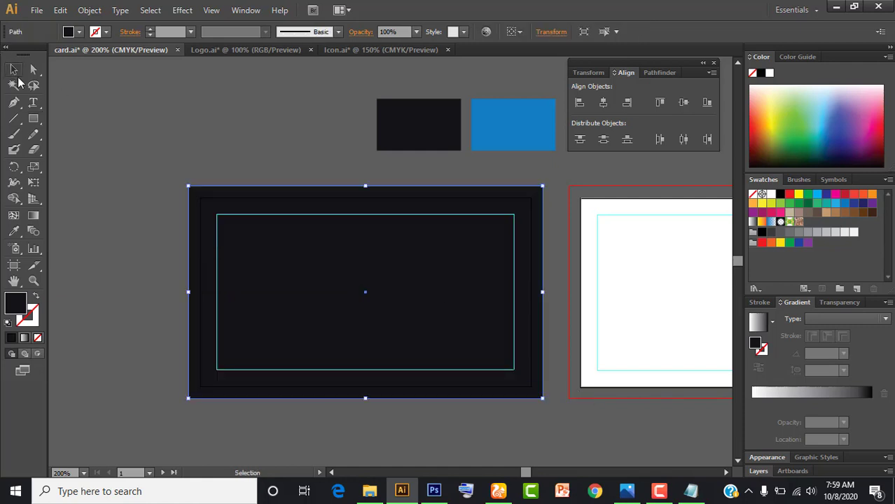
{"action": "key", "text": "i"}
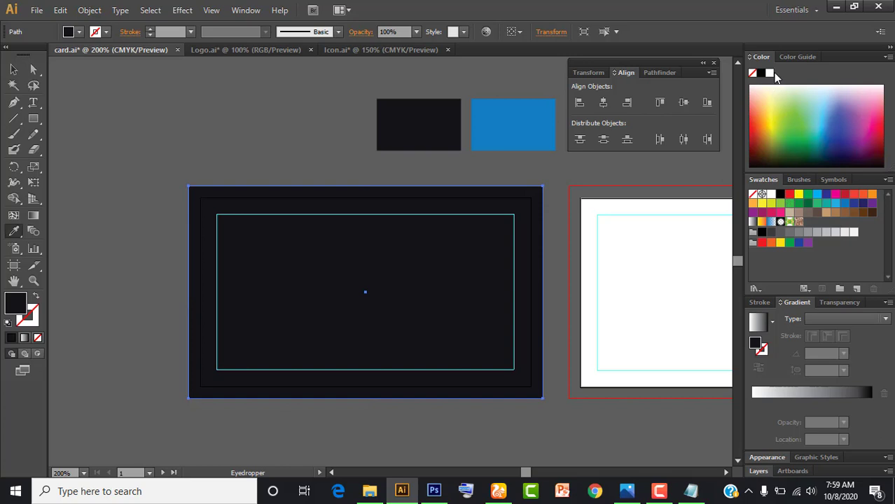
{"action": "left_click", "coordinate": [770, 73]}
{"action": "left_click", "coordinate": [13, 70]}
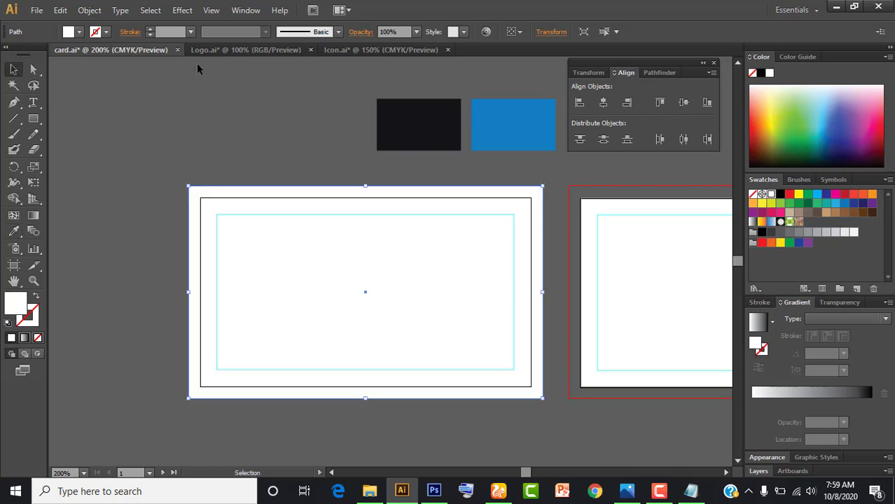
Step: Paste the copied card-front artwork in place on the white card with Ctrl+F
{"action": "left_click", "coordinate": [224, 140]}
{"action": "left_click", "coordinate": [252, 193]}
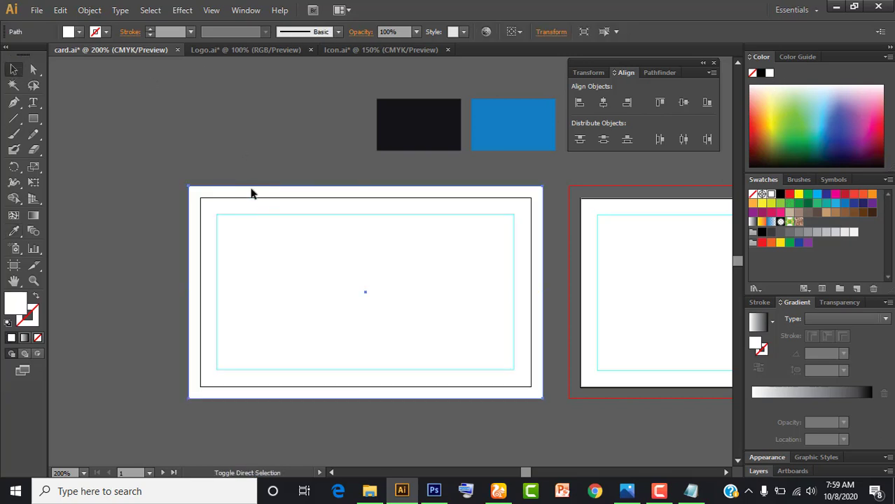
{"action": "key", "text": "ctrl+f"}
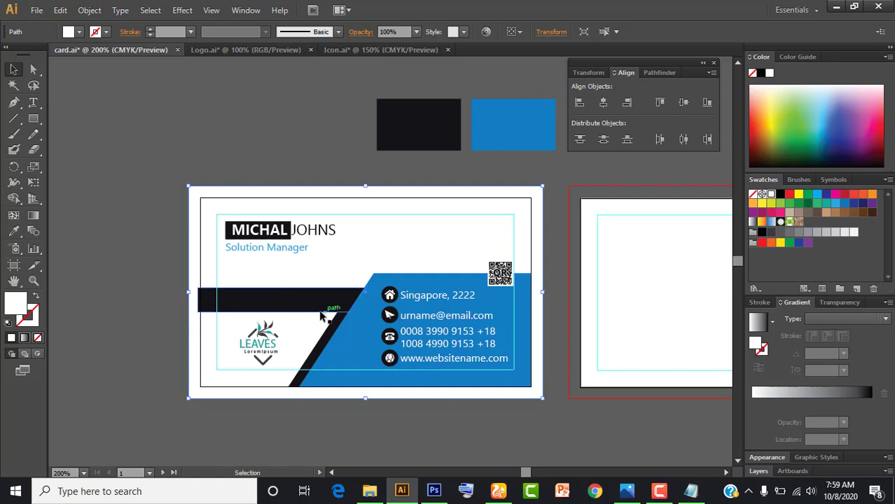
Step: Ungroup the card-front artwork and stretch the black bar left to the bleed line
{"action": "right_click", "coordinate": [210, 298]}
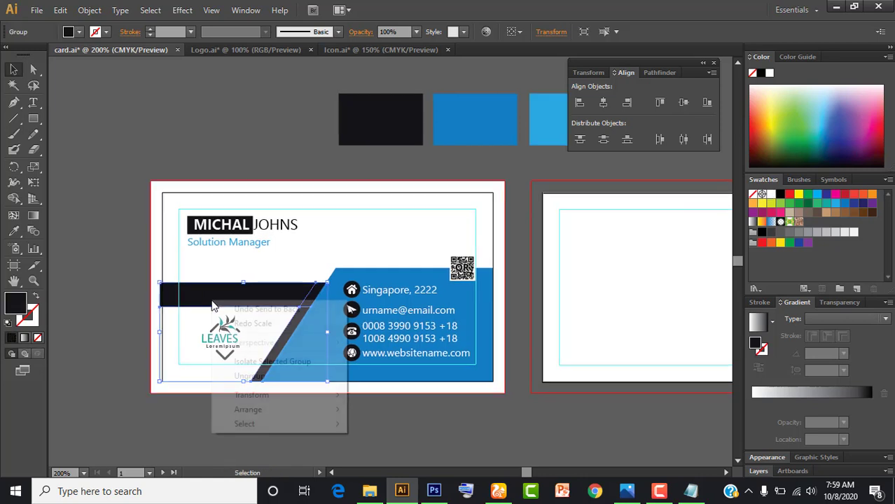
{"action": "left_click", "coordinate": [267, 374]}
{"action": "left_click", "coordinate": [210, 414]}
{"action": "left_click", "coordinate": [168, 299]}
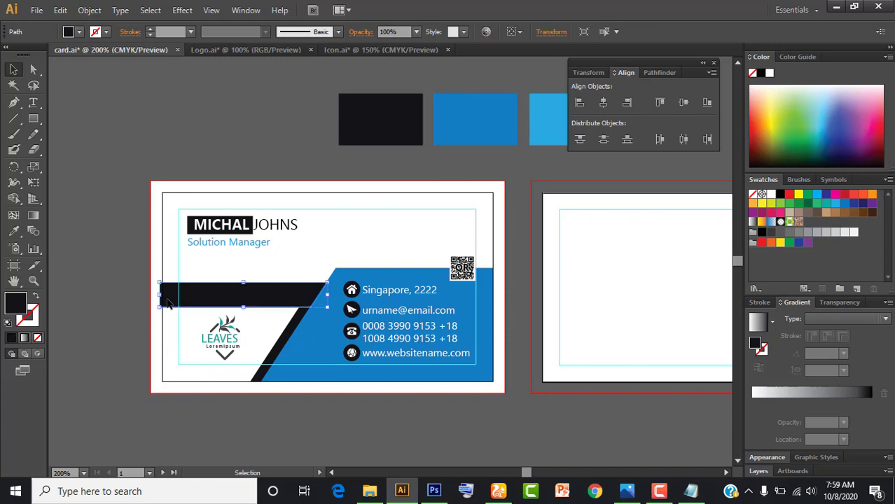
{"action": "left_click_drag", "start_coordinate": [159, 294], "coordinate": [150, 294]}
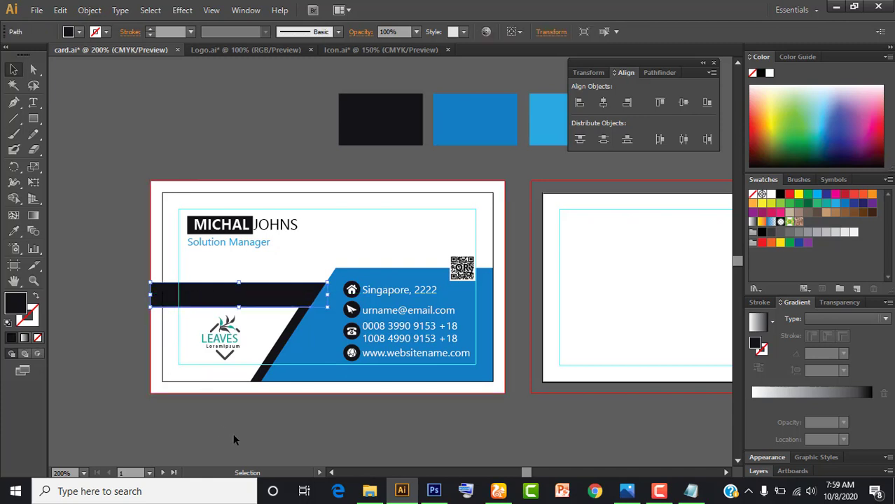
{"action": "left_click", "coordinate": [285, 341]}
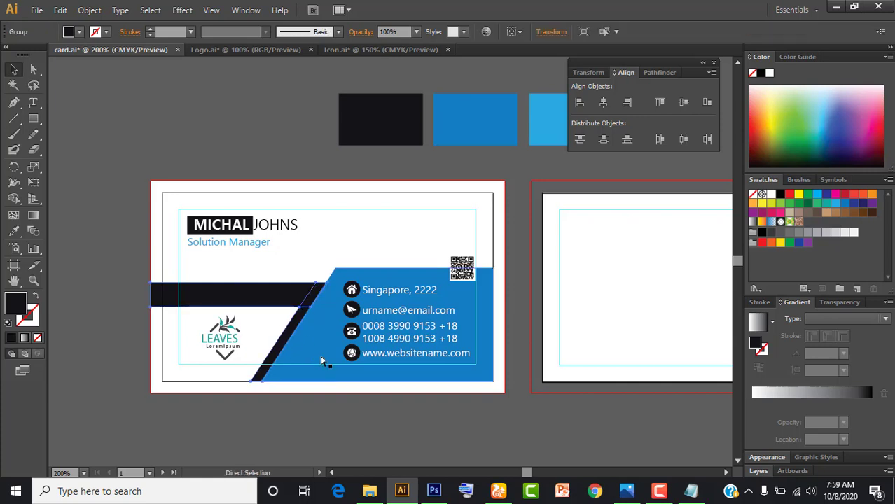
{"action": "left_click", "coordinate": [343, 425]}
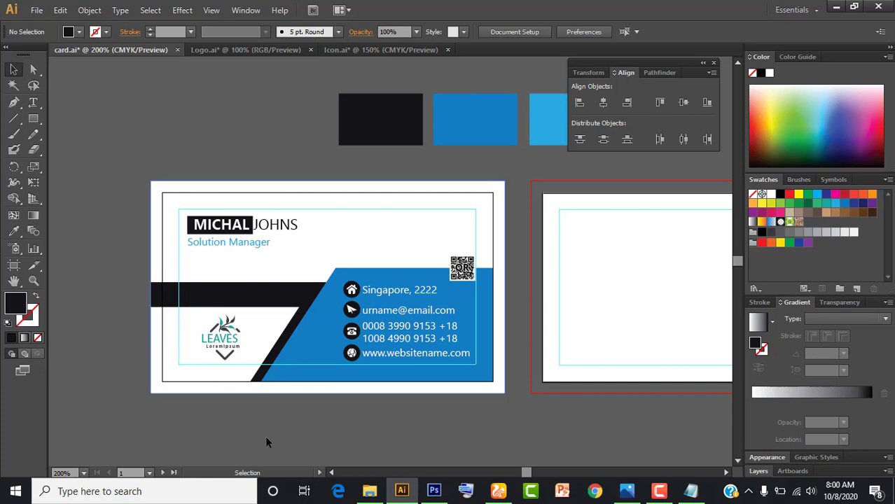
{"action": "left_click", "coordinate": [494, 185]}
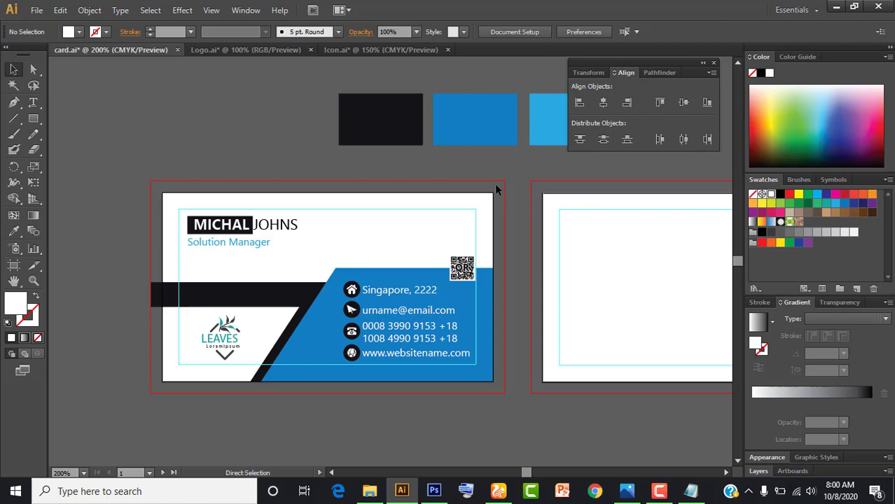
{"action": "left_click", "coordinate": [496, 189]}
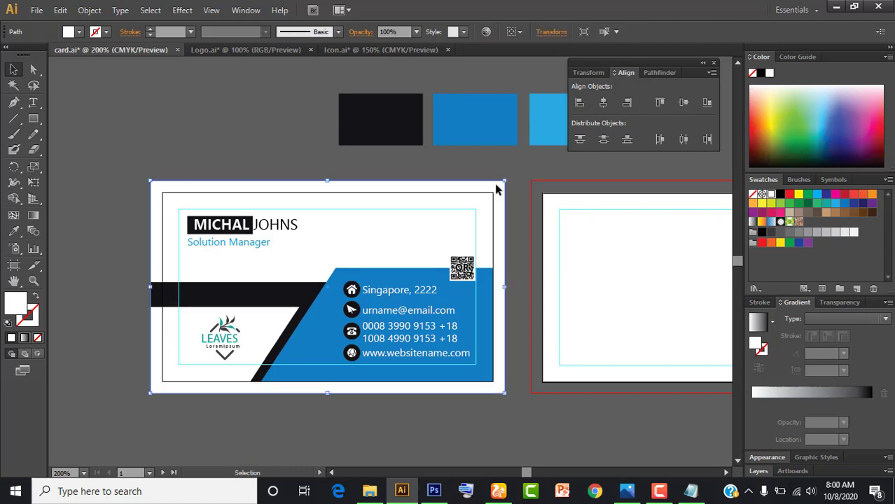
{"action": "left_click", "coordinate": [243, 133]}
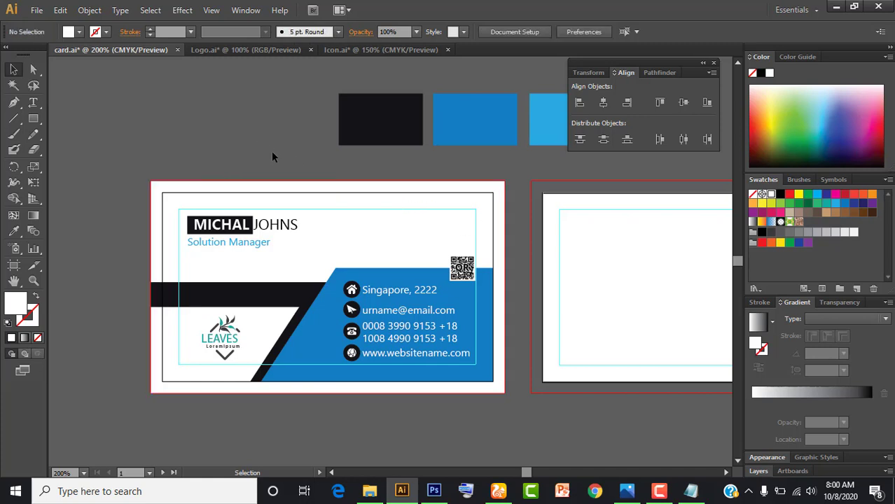
Step: Draw a rectangle over artboard 2's bleed area on the back card
{"action": "scroll", "coordinate": [529, 253], "scroll_direction": "right", "scroll_amount": 3}
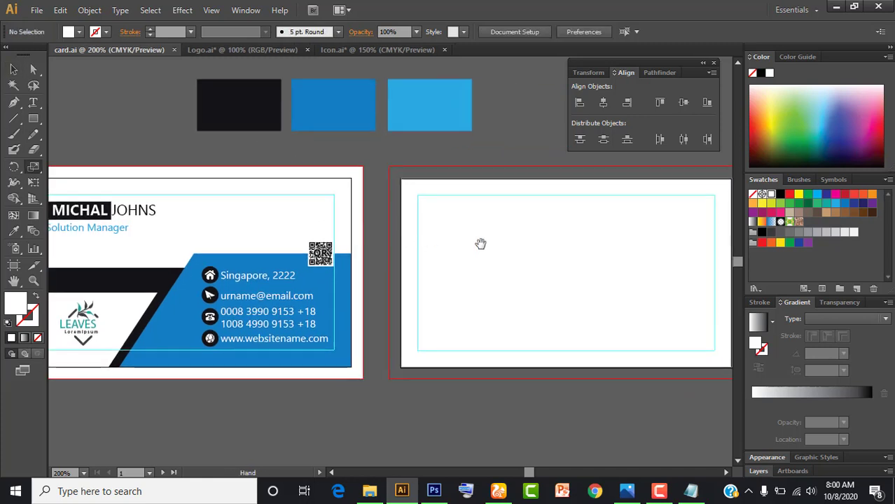
{"action": "scroll", "coordinate": [480, 244], "scroll_direction": "right", "scroll_amount": 2}
{"action": "key", "text": "s"}
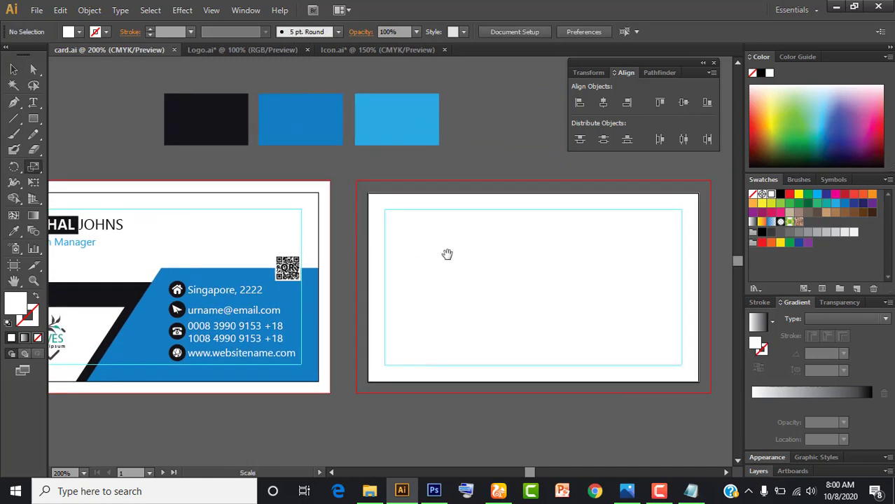
{"action": "left_click_drag", "start_coordinate": [446, 253], "coordinate": [568, 244]}
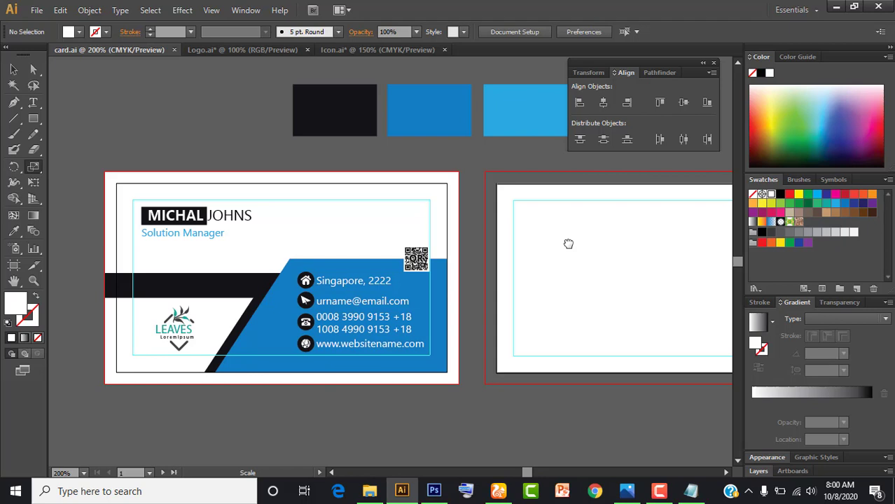
{"action": "left_click", "coordinate": [13, 69]}
{"action": "left_click_drag", "start_coordinate": [515, 243], "coordinate": [457, 225]}
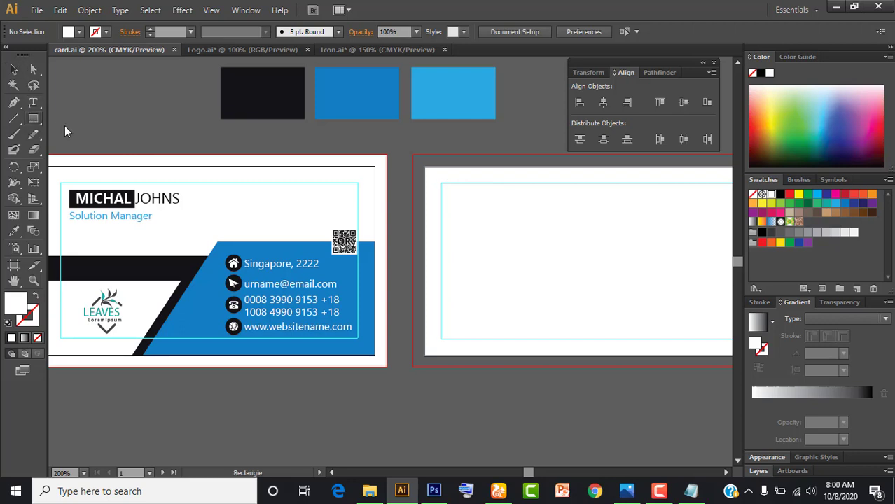
{"action": "left_click_drag", "start_coordinate": [33, 118], "coordinate": [112, 115]}
{"action": "left_click_drag", "start_coordinate": [359, 184], "coordinate": [300, 191]}
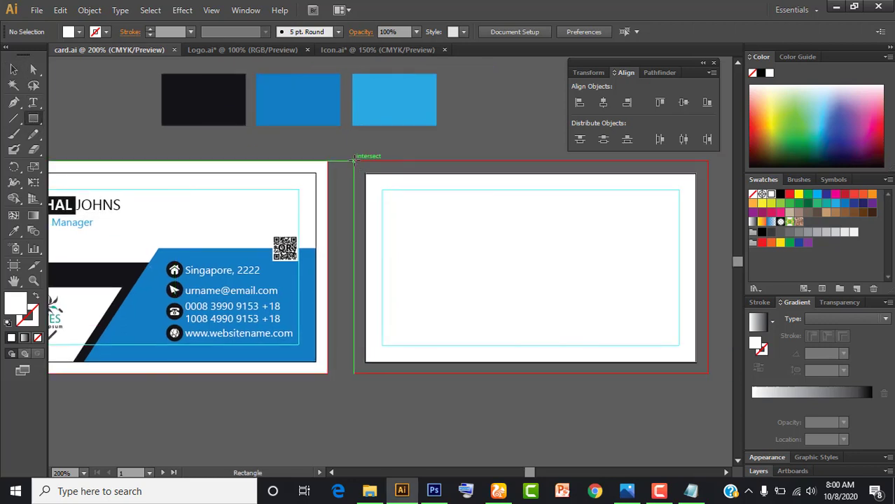
{"action": "left_click_drag", "start_coordinate": [354, 163], "coordinate": [689, 366]}
Step: Fill the new back-card rectangle with the dark navy swatch colour using the Eyedropper
{"action": "left_click", "coordinate": [12, 68]}
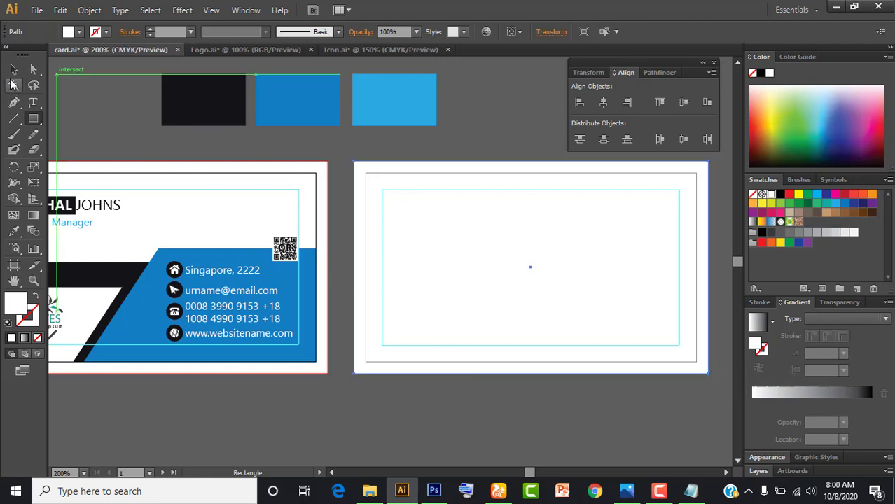
{"action": "left_click", "coordinate": [431, 245]}
{"action": "key", "text": "i"}
{"action": "left_click", "coordinate": [231, 100]}
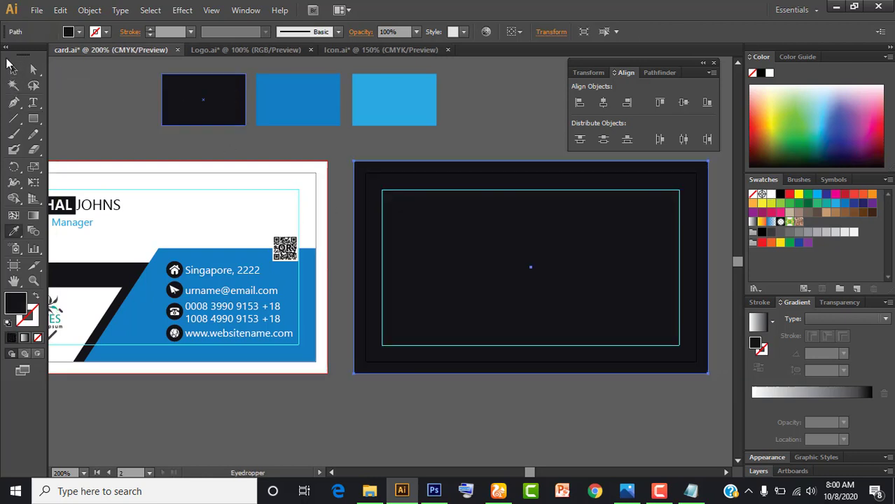
{"action": "left_click", "coordinate": [13, 68]}
{"action": "left_click", "coordinate": [71, 103]}
Step: Alt-drag a copy of the LEAVES logo to the back card's centre and switch to Outline view
{"action": "left_click_drag", "start_coordinate": [214, 110], "coordinate": [303, 84]}
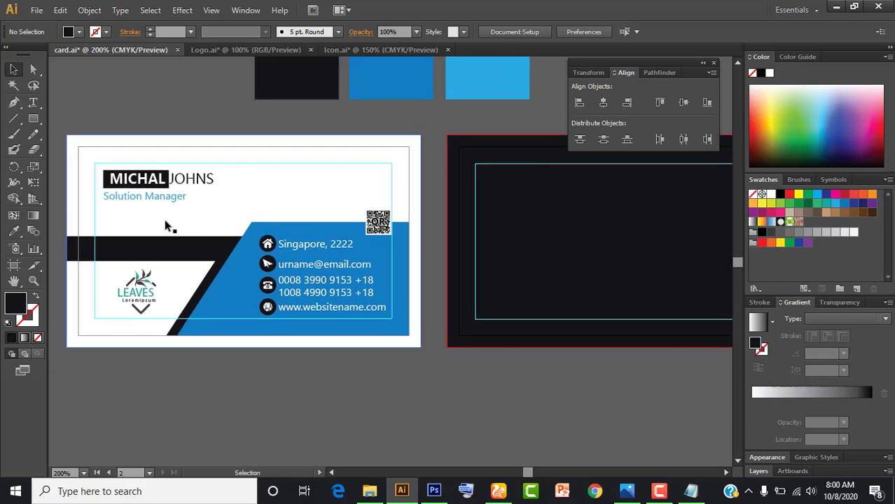
{"action": "left_click", "coordinate": [138, 291]}
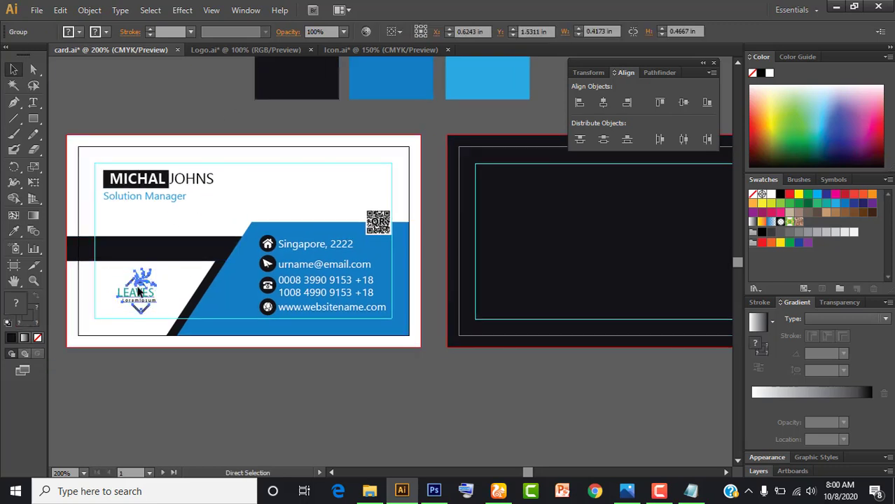
{"action": "mouse_move", "coordinate": [138, 290]}
{"action": "left_mouse_down"}
{"action": "mouse_move", "coordinate": [585, 266]}
{"action": "mouse_move", "coordinate": [672, 239]}
{"action": "left_mouse_up"}
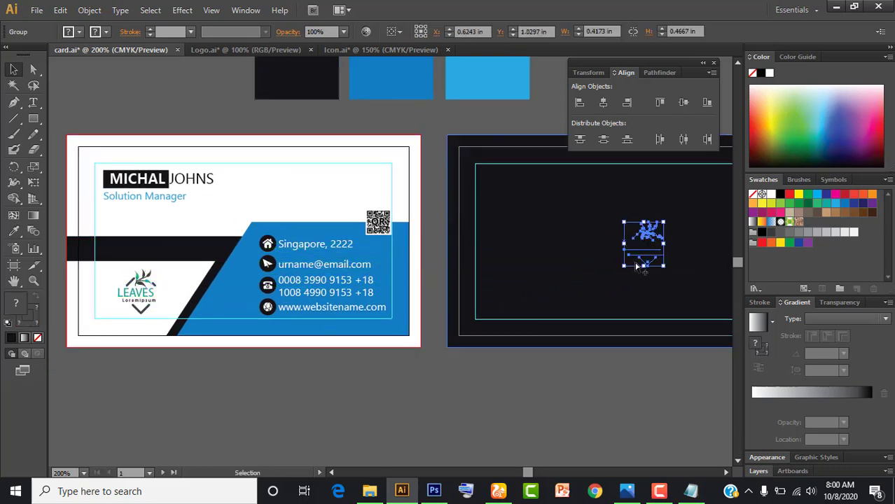
{"action": "left_click_drag", "start_coordinate": [642, 278], "coordinate": [533, 308]}
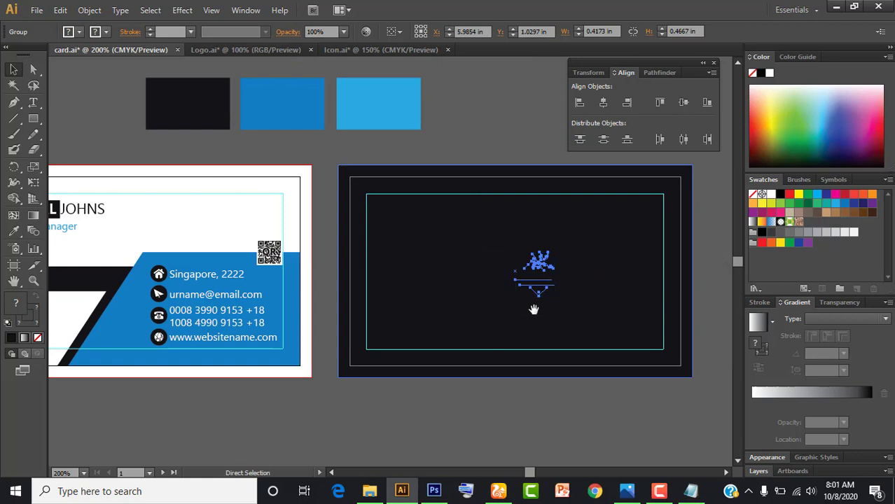
{"action": "left_click", "coordinate": [527, 421]}
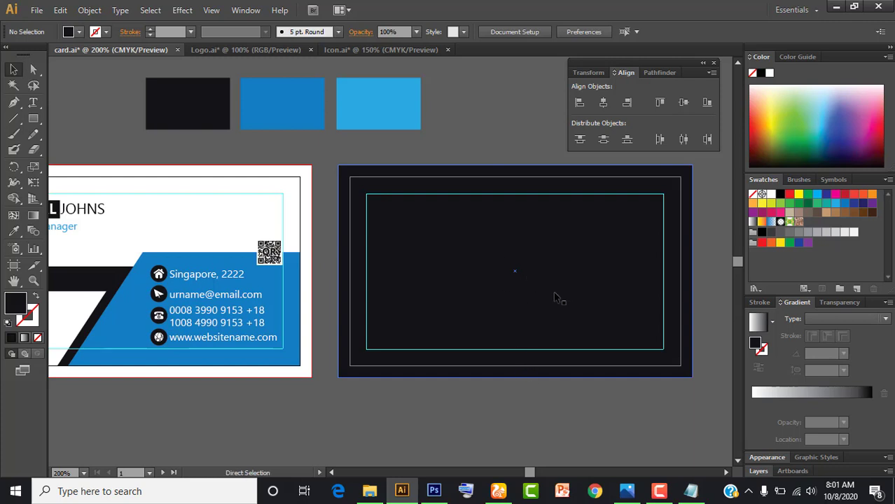
{"action": "key", "text": "ctrl+y"}
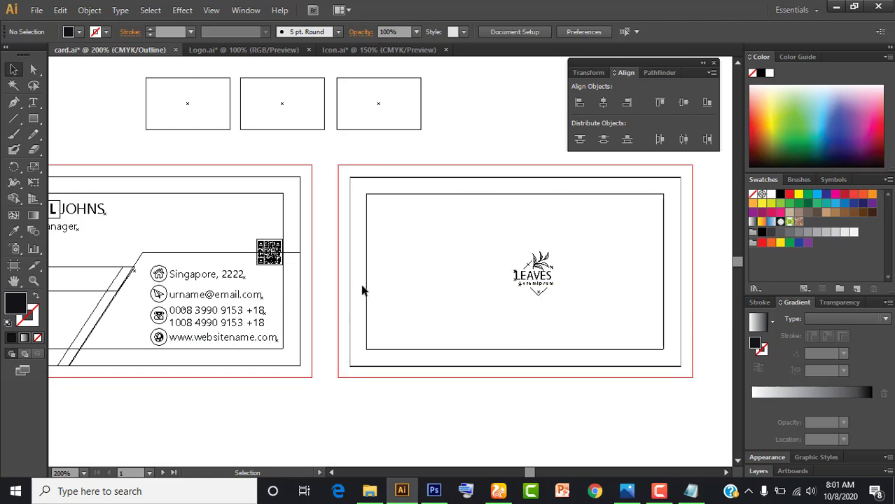
Step: Arrange the back card's LEAVES logo in front of the navy rectangle so it shows blue and teal
{"action": "left_click_drag", "start_coordinate": [313, 296], "coordinate": [361, 289]}
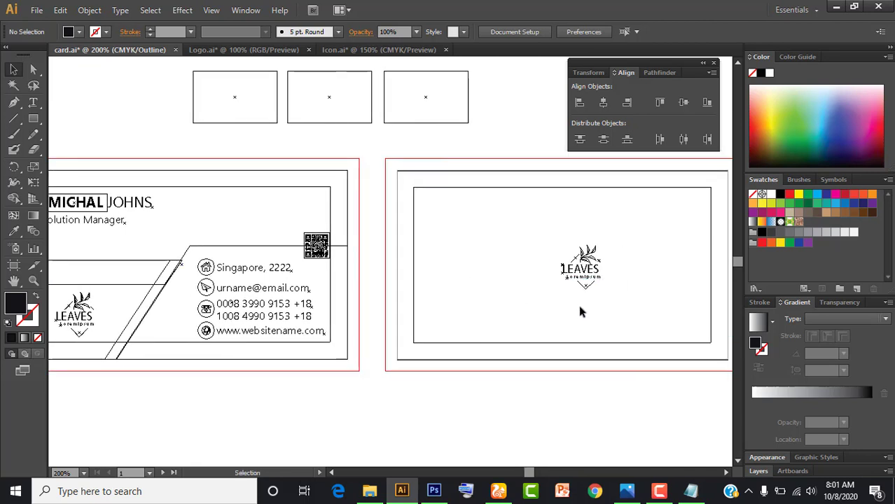
{"action": "left_click", "coordinate": [583, 268]}
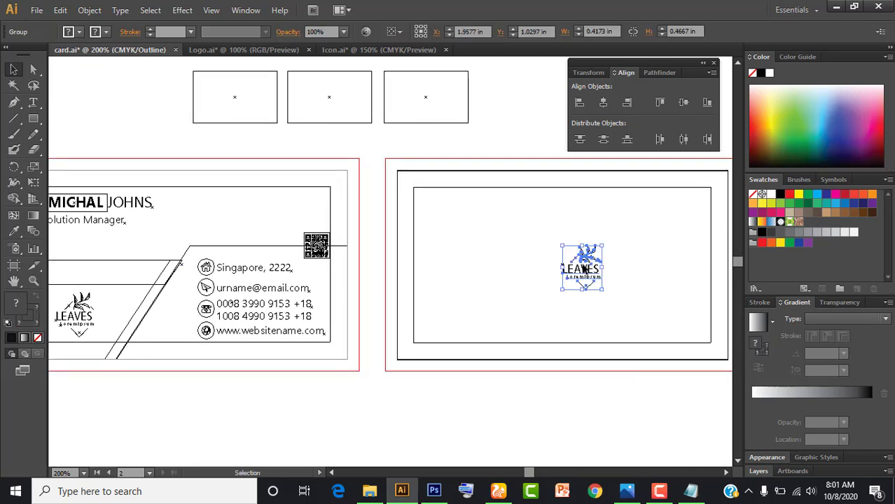
{"action": "right_click", "coordinate": [583, 267]}
{"action": "mouse_move", "coordinate": [620, 374]}
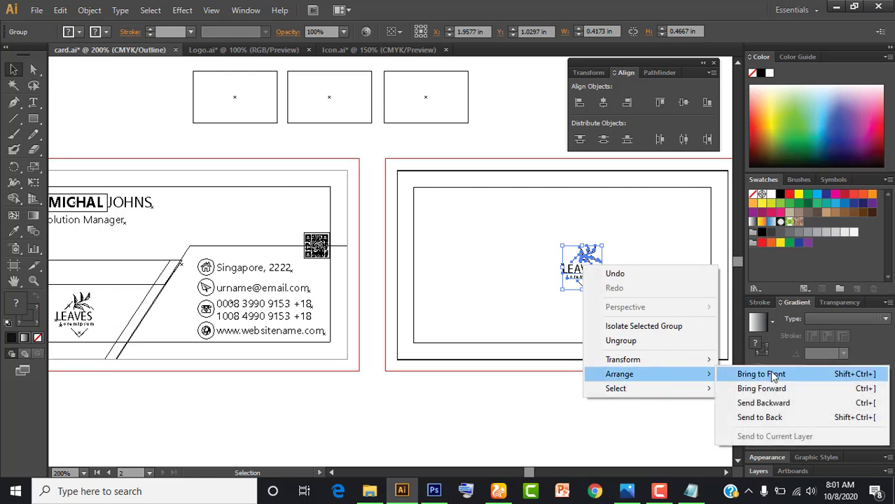
{"action": "left_click", "coordinate": [762, 374]}
{"action": "left_click", "coordinate": [574, 397]}
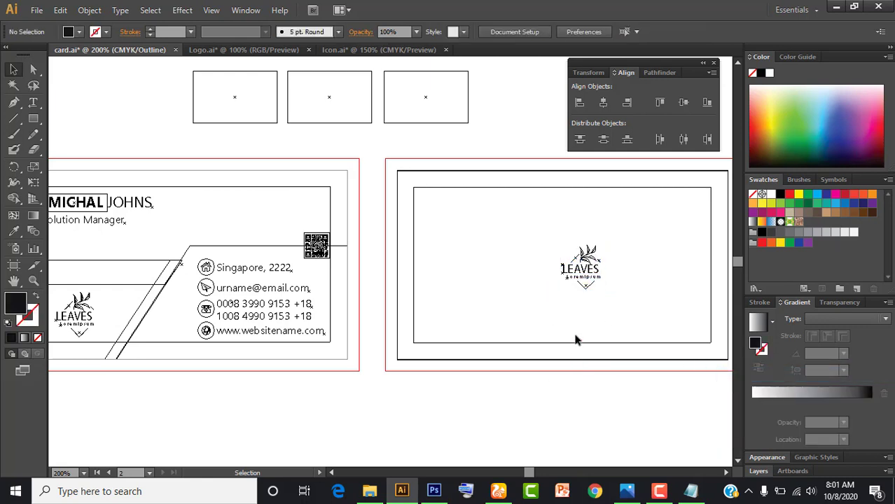
{"action": "left_click", "coordinate": [586, 276]}
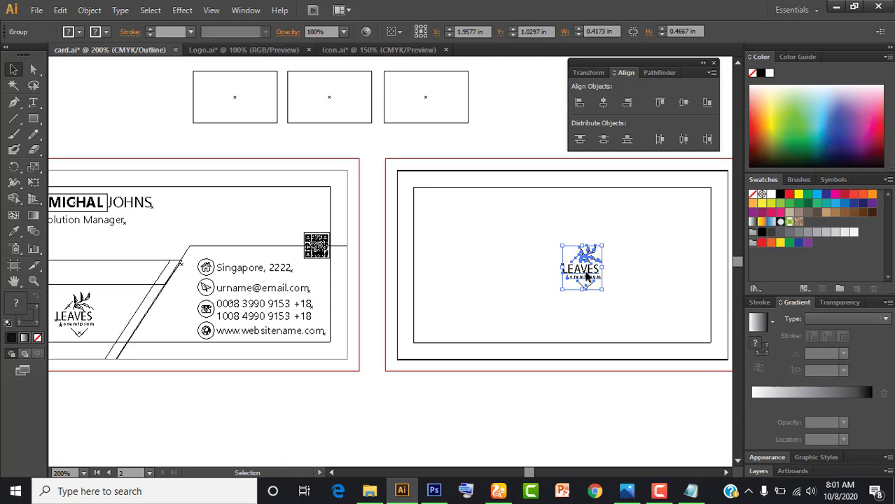
{"action": "key", "text": "ctrl"}
Step: Back in Preview, resize the back logo to about 0.94 × 1.05 in and set Align to Artboard
{"action": "key", "text": "ctrl+y"}
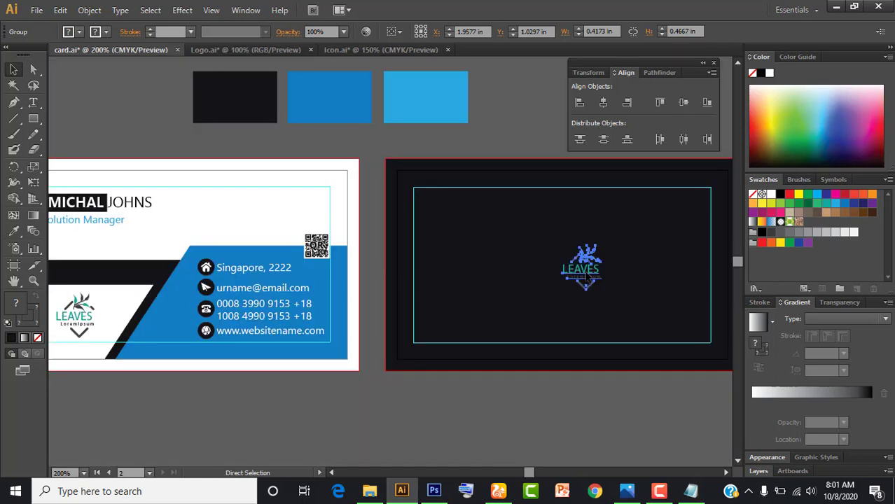
{"action": "key", "text": "shift"}
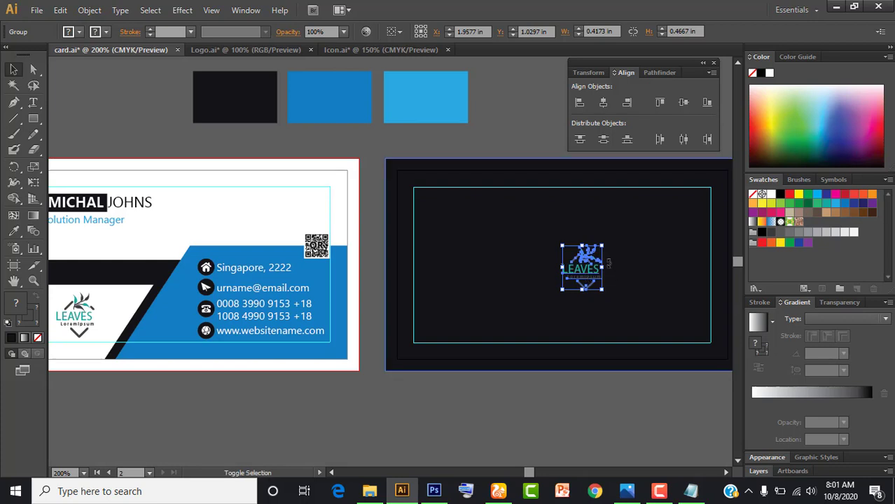
{"action": "left_click_drag", "start_coordinate": [604, 246], "coordinate": [690, 209]}
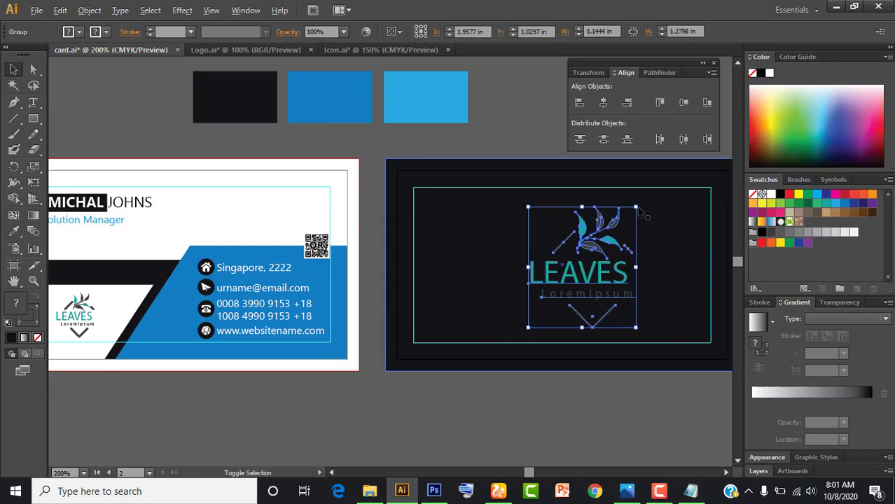
{"action": "left_click_drag", "start_coordinate": [636, 208], "coordinate": [626, 219]}
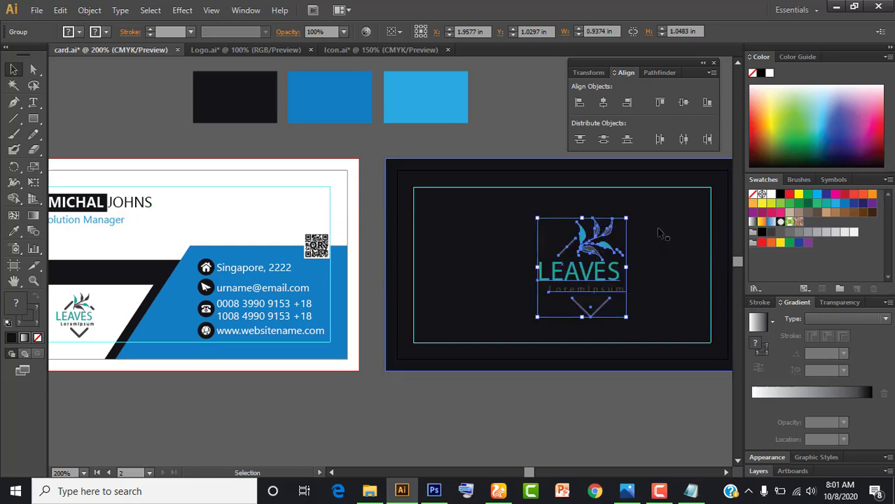
{"action": "left_click", "coordinate": [614, 73]}
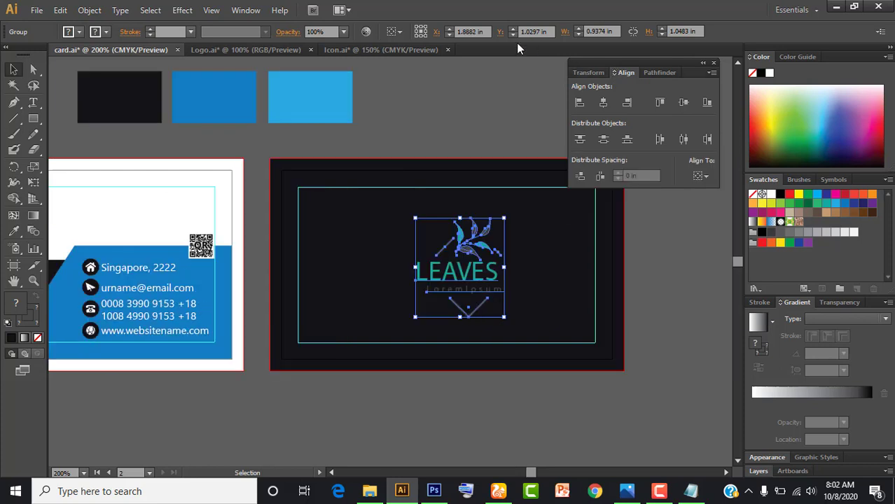
{"action": "left_click", "coordinate": [399, 31]}
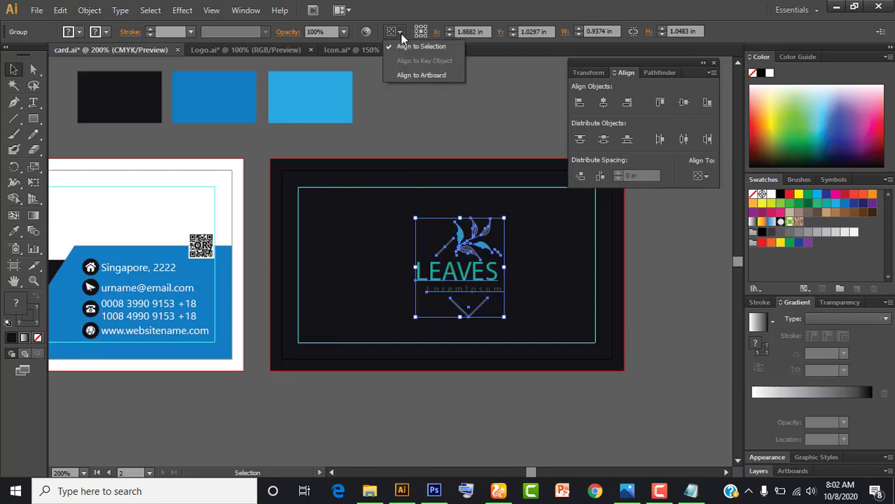
Step: Horizontally centre the LEAVES logo on the back artboard at X 1.75 in
{"action": "left_click", "coordinate": [410, 74]}
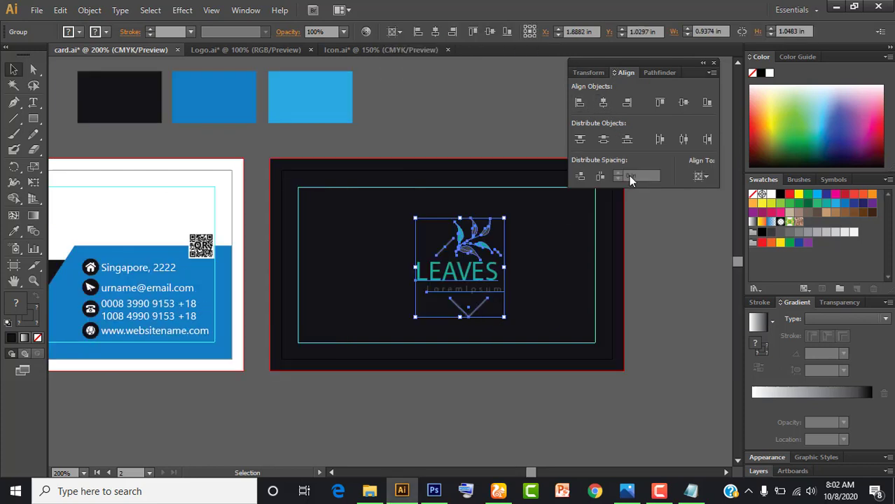
{"action": "left_click", "coordinate": [602, 104]}
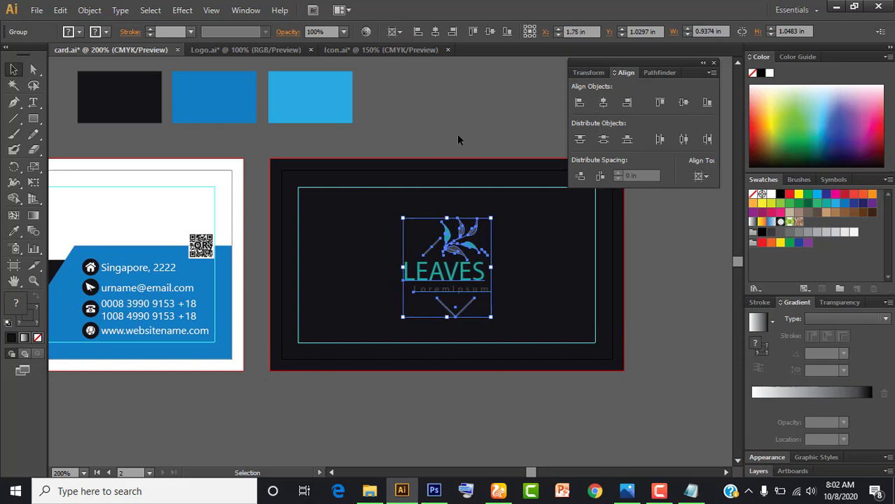
{"action": "left_click", "coordinate": [453, 84]}
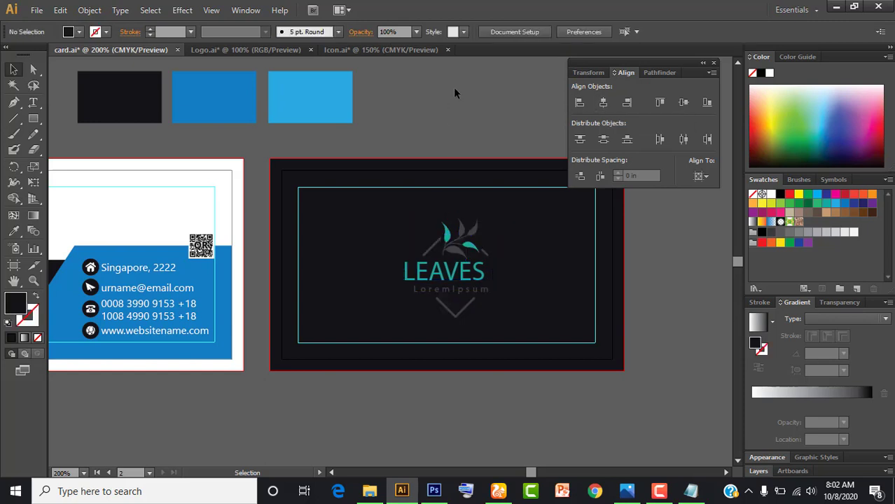
{"action": "left_click", "coordinate": [455, 436]}
{"action": "left_click_drag", "start_coordinate": [381, 419], "coordinate": [423, 415]}
{"action": "key", "text": "ctrl+1"}
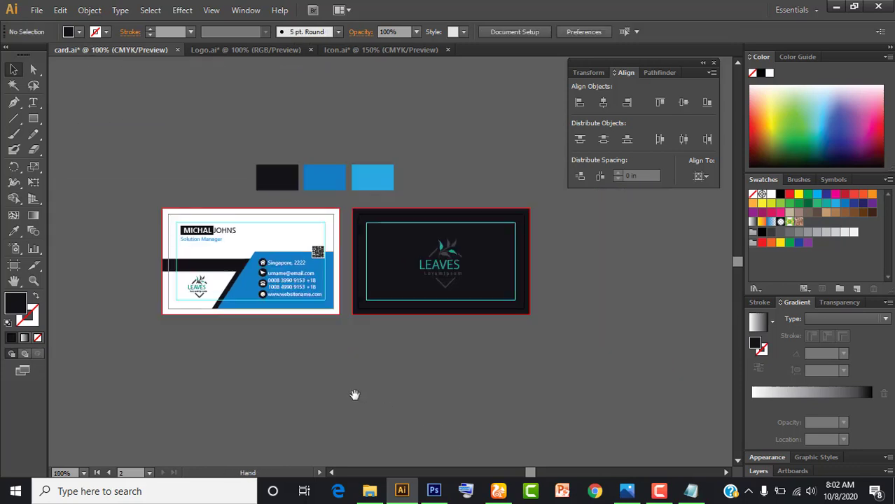
{"action": "left_click_drag", "start_coordinate": [355, 393], "coordinate": [408, 392]}
Step: Delete the three colour swatches above the cards and save card.ai
{"action": "left_click_drag", "start_coordinate": [495, 206], "coordinate": [494, 201]}
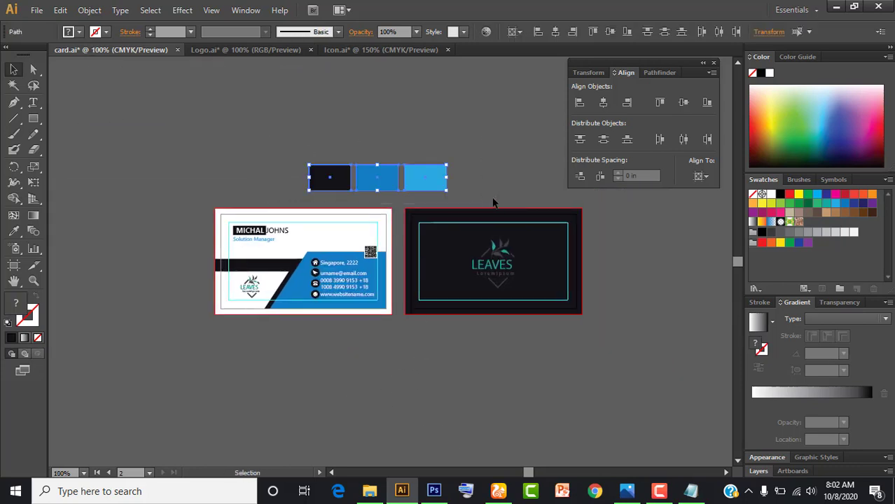
{"action": "key", "text": "Delete"}
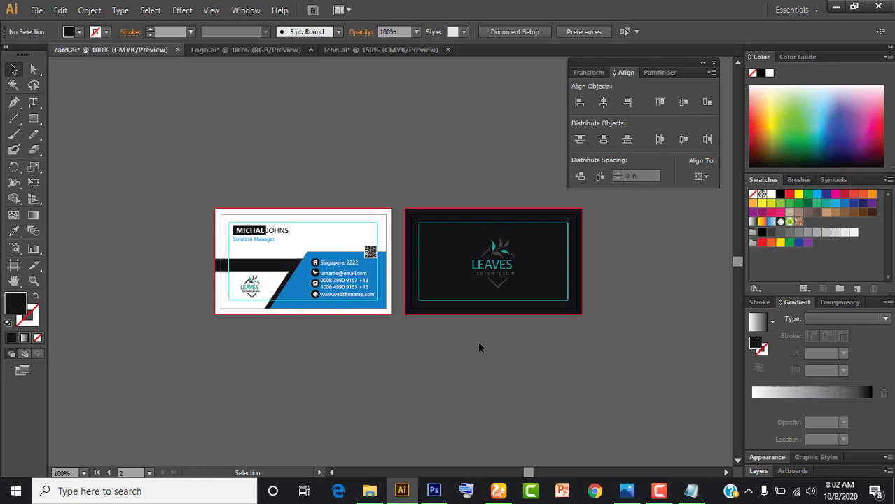
{"action": "key", "text": "ctrl+equal"}
{"action": "key", "text": "ctrl+equal"}
{"action": "left_click_drag", "start_coordinate": [329, 348], "coordinate": [438, 325]}
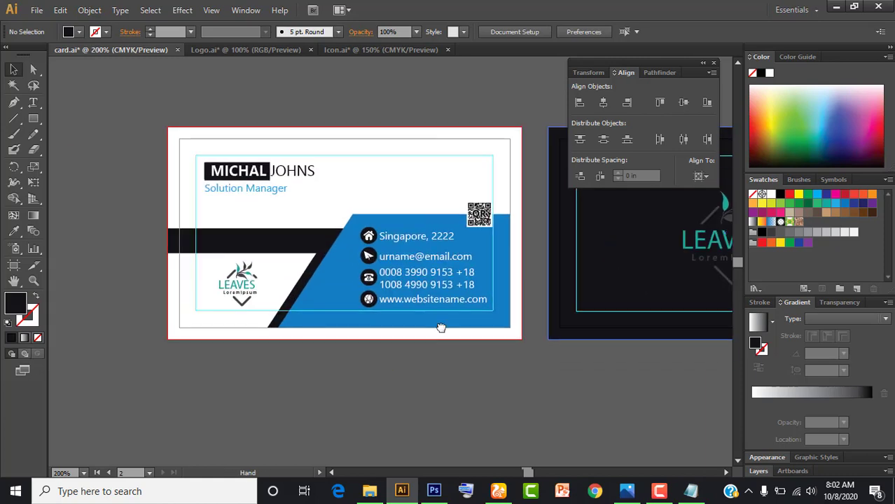
{"action": "left_click_drag", "start_coordinate": [383, 336], "coordinate": [327, 346]}
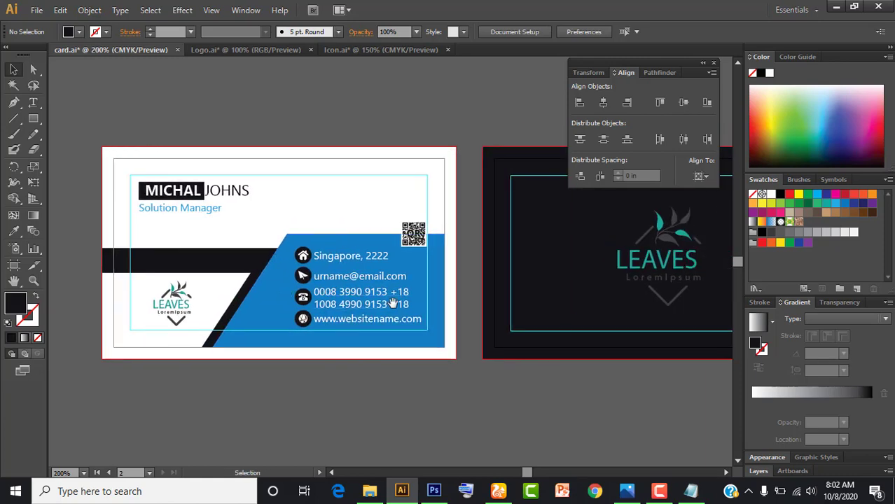
{"action": "key", "text": "ctrl+s"}
{"action": "key", "text": "s"}
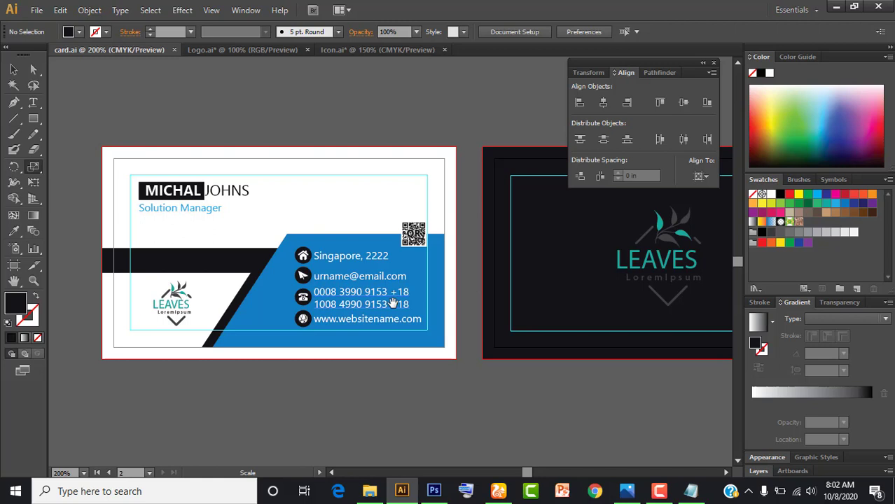
Step: Marquee-select the white card's artwork, then clear the selection and zoom to 200%
{"action": "key", "text": "ctrl+0"}
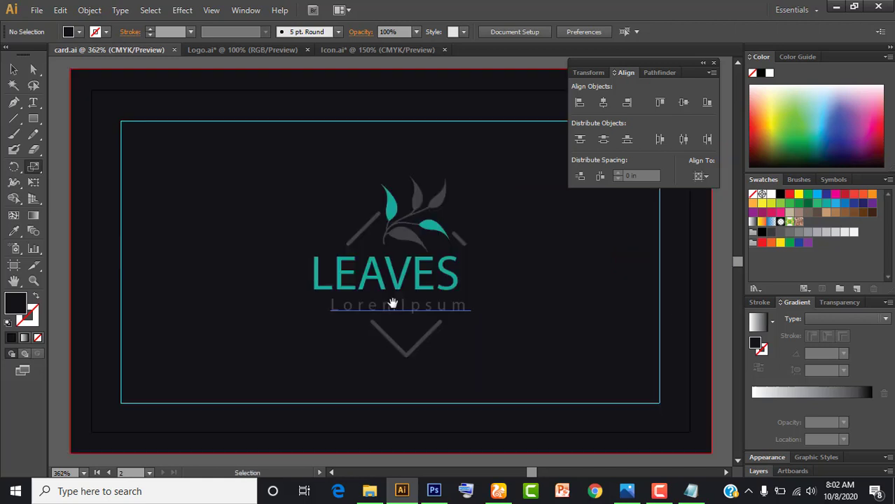
{"action": "key", "text": "ctrl+1"}
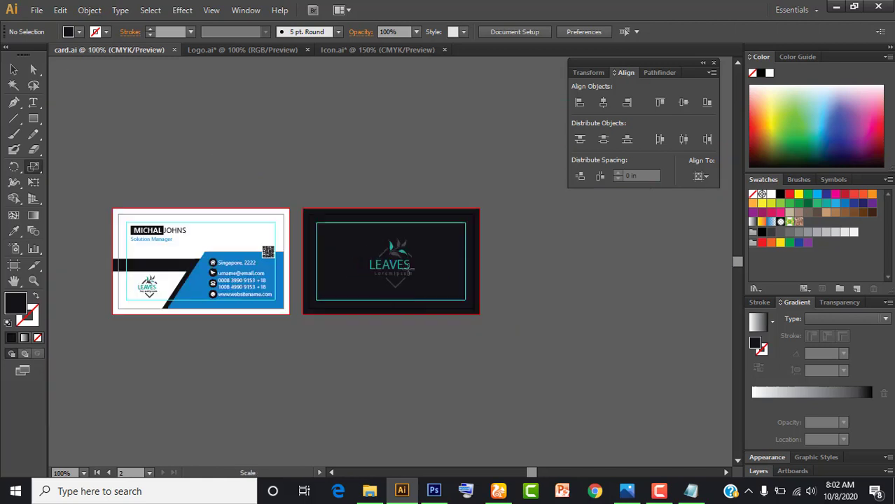
{"action": "left_click", "coordinate": [14, 70]}
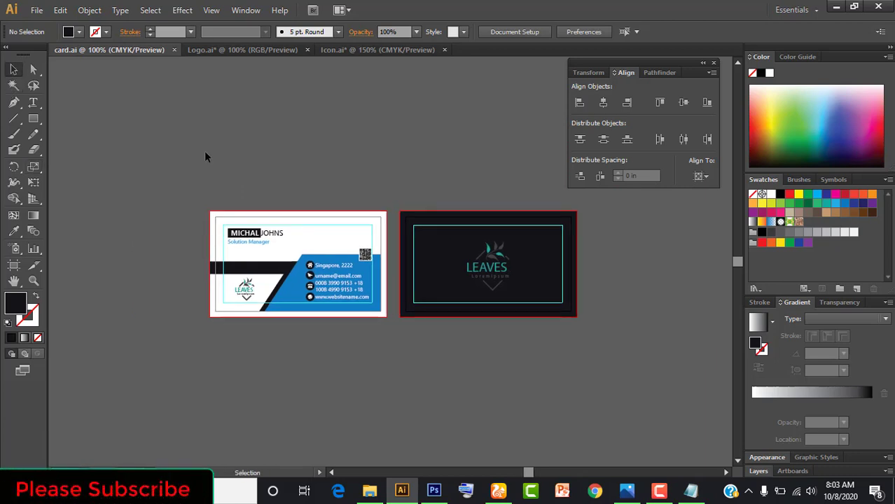
{"action": "mouse_move", "coordinate": [158, 154]}
{"action": "left_mouse_down"}
{"action": "mouse_move", "coordinate": [397, 410]}
{"action": "mouse_move", "coordinate": [391, 404]}
{"action": "left_mouse_up"}
{"action": "key", "text": "a"}
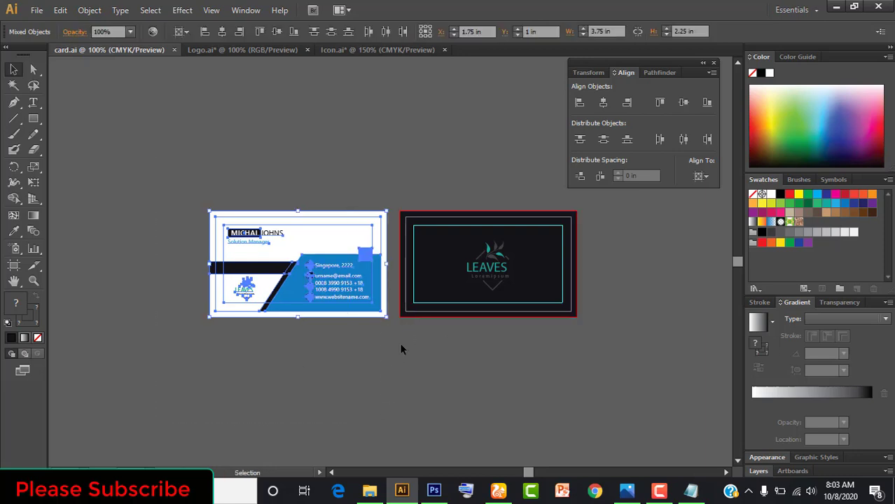
{"action": "left_click", "coordinate": [400, 342]}
{"action": "key", "text": "ctrl+plus"}
{"action": "left_click_drag", "start_coordinate": [293, 367], "coordinate": [397, 328]}
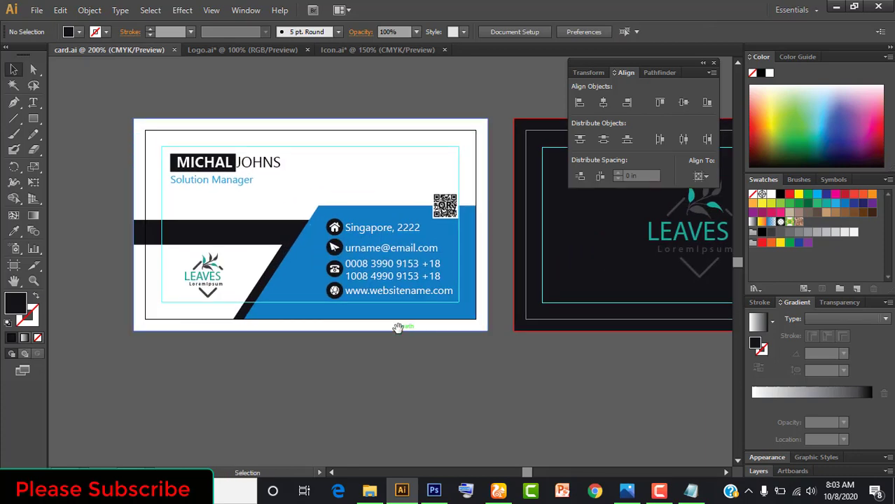
Step: Expand the white card's contact-info text group into outlines via Object > Expand
{"action": "left_click", "coordinate": [372, 246]}
{"action": "right_click", "coordinate": [372, 253]}
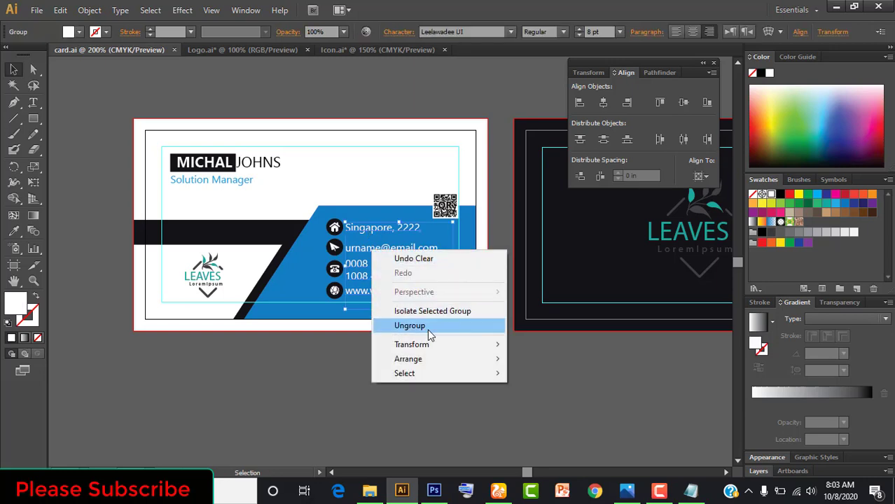
{"action": "left_click", "coordinate": [90, 10]}
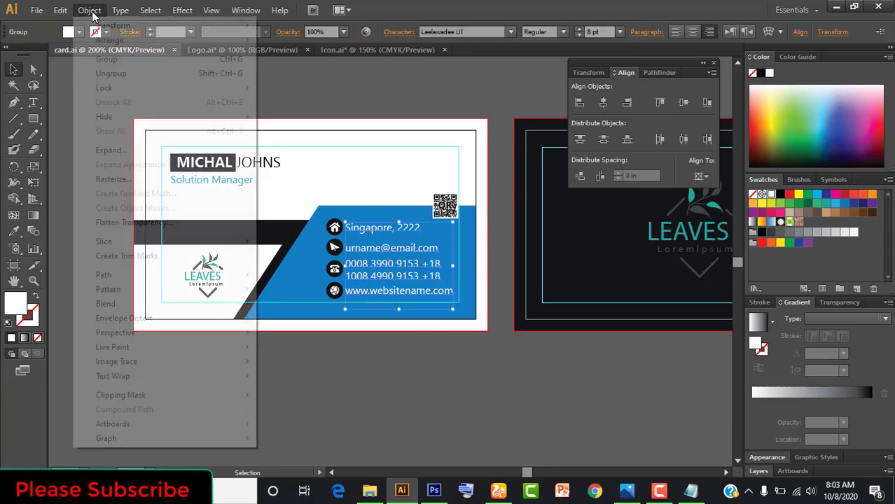
{"action": "left_click", "coordinate": [133, 151]}
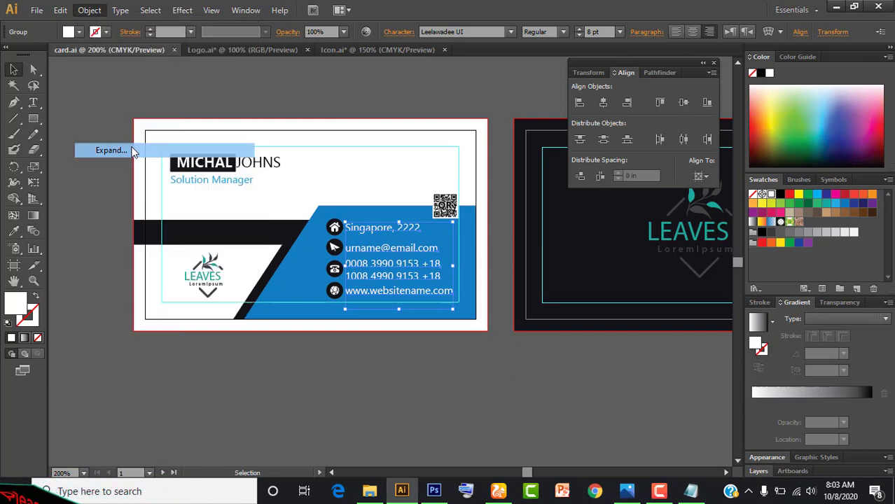
{"action": "left_click", "coordinate": [417, 317]}
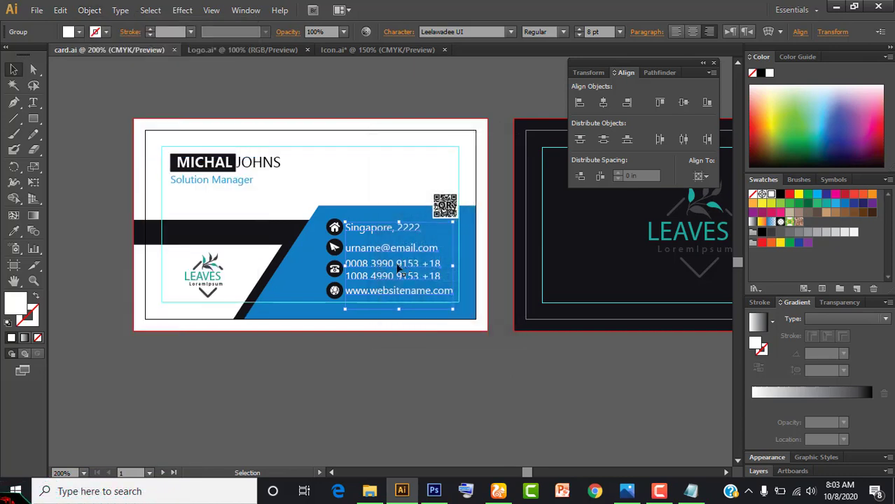
{"action": "left_click", "coordinate": [423, 383]}
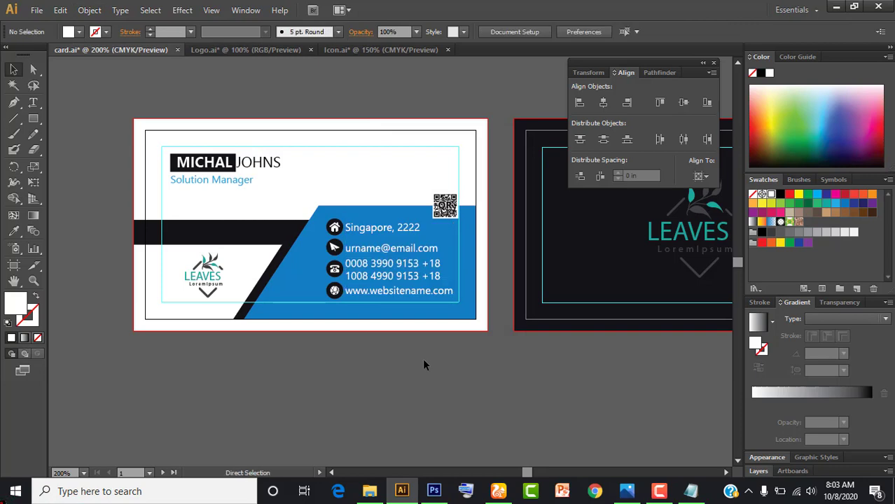
{"action": "key", "text": "ctrl+z"}
{"action": "left_click", "coordinate": [407, 392]}
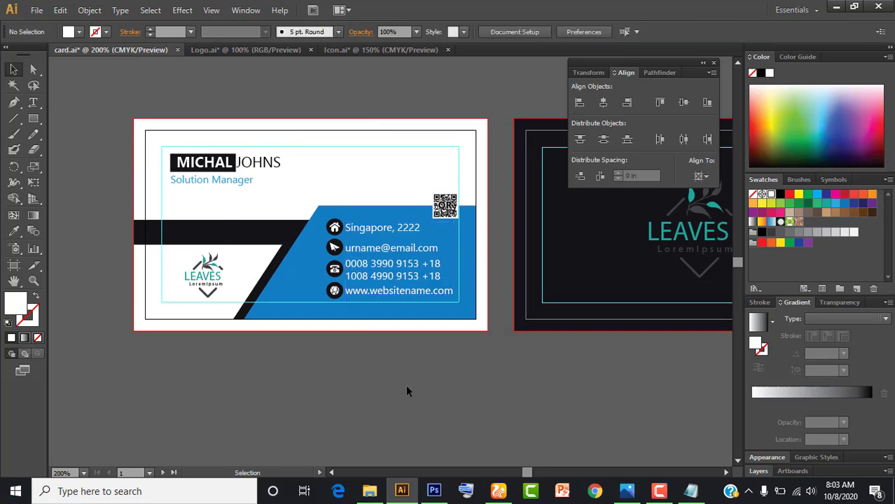
{"action": "key", "text": "ctrl+minus"}
{"action": "key", "text": "ctrl+minus"}
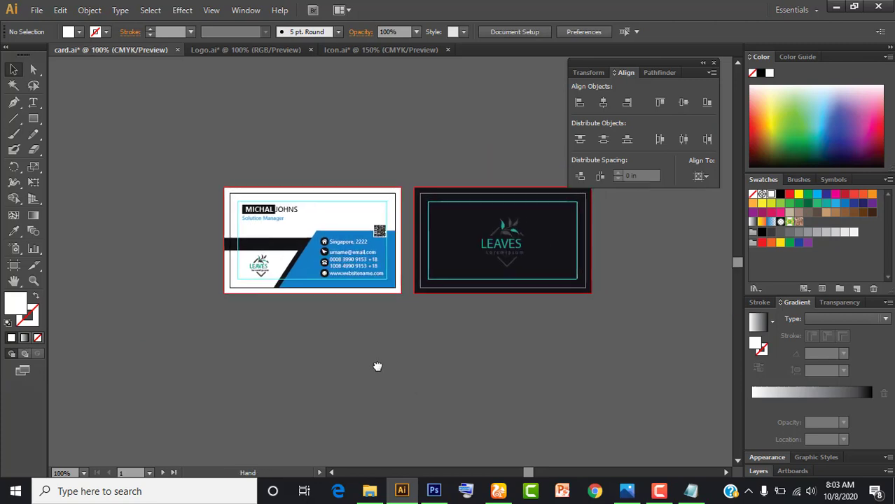
{"action": "key", "text": "ctrl+plus"}
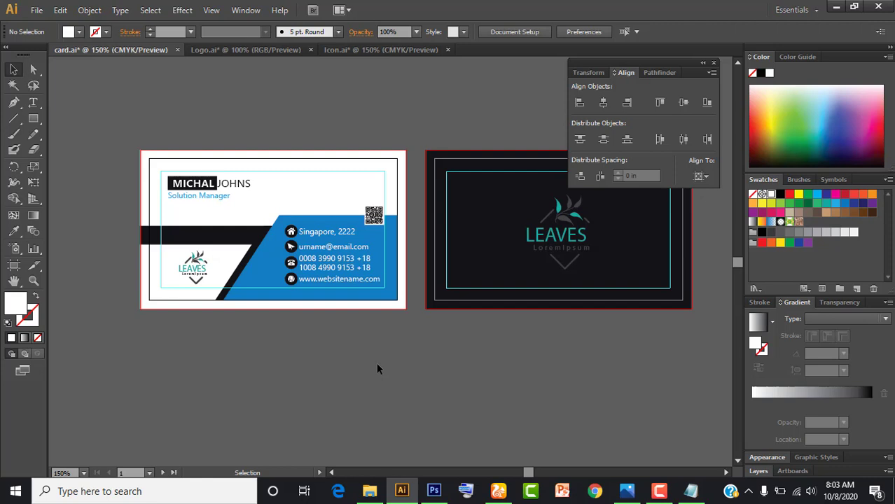
Step: Marquee-select all the artwork on the white front card
{"action": "left_click_drag", "start_coordinate": [394, 351], "coordinate": [373, 343]}
{"action": "left_click_drag", "start_coordinate": [225, 271], "coordinate": [275, 267]}
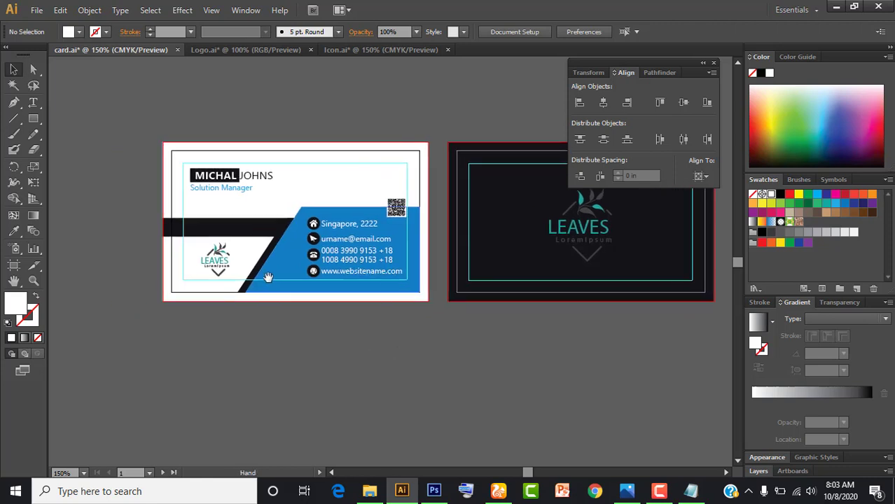
{"action": "left_click_drag", "start_coordinate": [115, 97], "coordinate": [438, 380]}
{"action": "key", "text": "ctrl"}
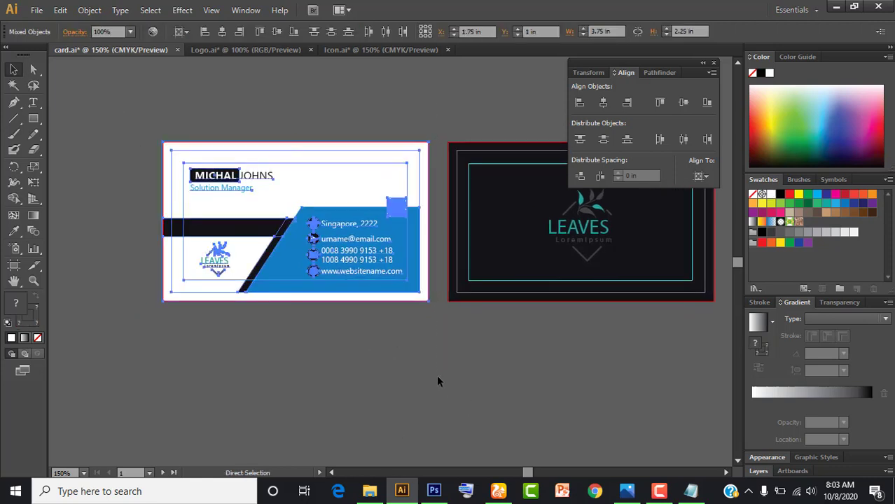
Step: Create a 3.5 × 2 in document with one artboard and paste the card front into it
{"action": "key", "text": "ctrl+n"}
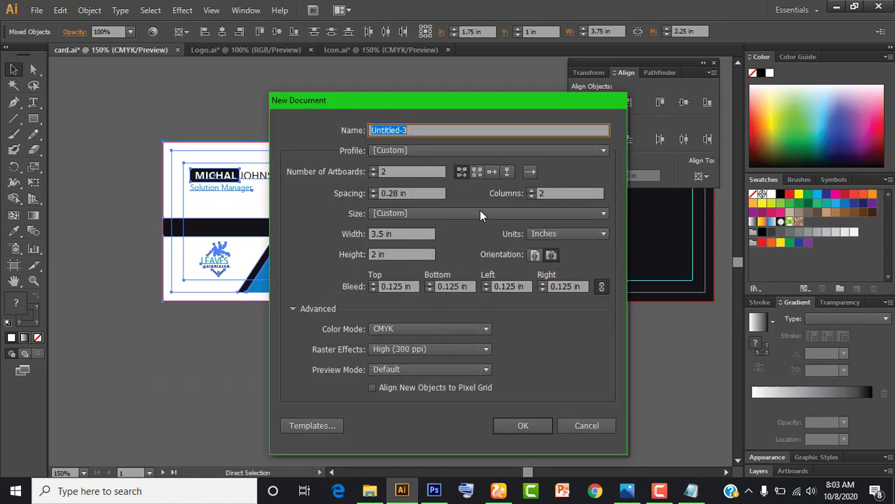
{"action": "left_click", "coordinate": [373, 170]}
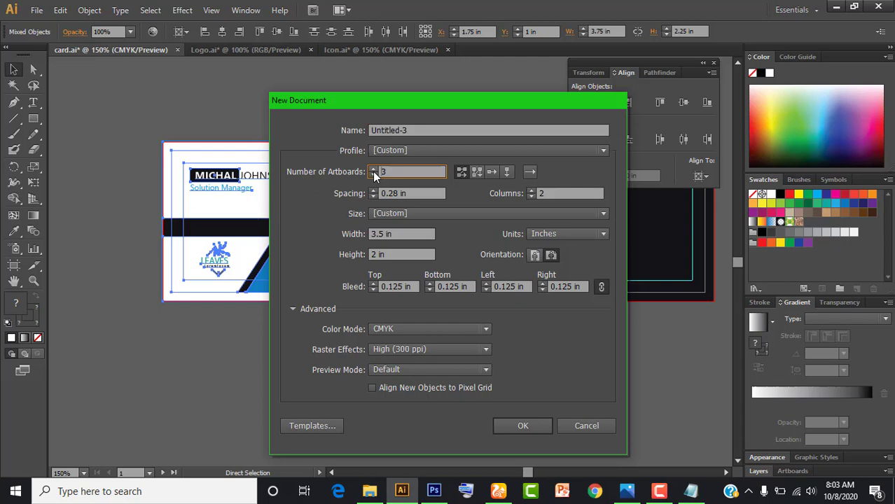
{"action": "double_click", "coordinate": [373, 176]}
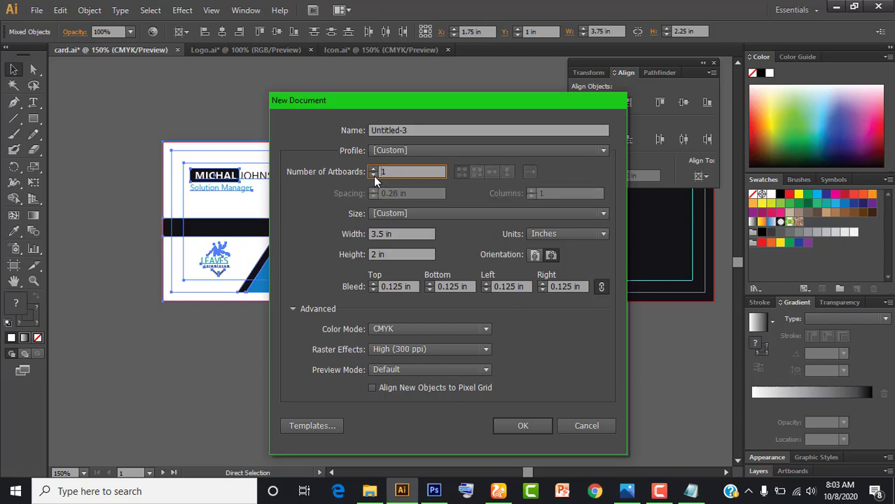
{"action": "left_click", "coordinate": [521, 426]}
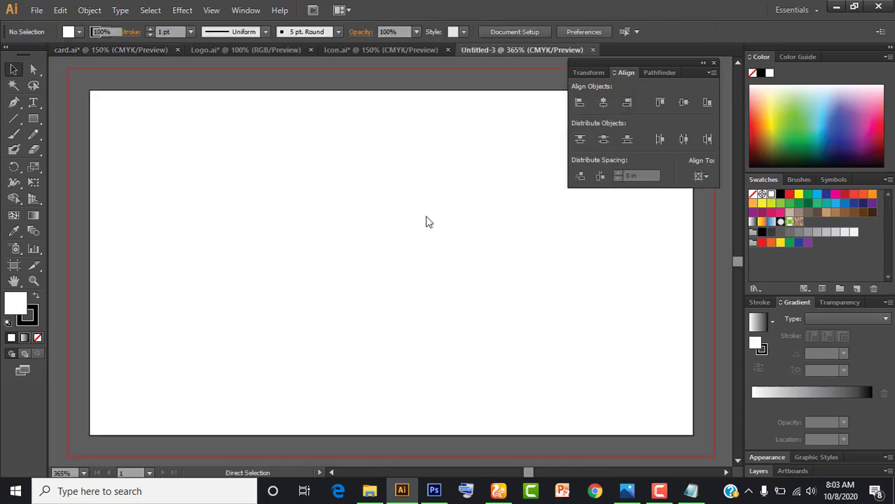
{"action": "key", "text": "ctrl+v"}
{"action": "key", "text": "ctrl+minus"}
{"action": "key", "text": "ctrl+minus"}
{"action": "key", "text": "ctrl+minus"}
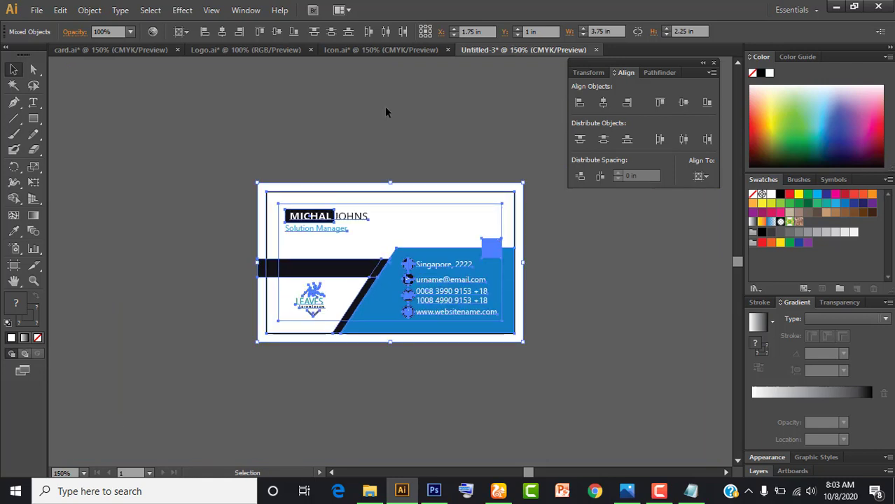
{"action": "left_click", "coordinate": [385, 109]}
Step: Export the front card as a JPEG named front to the Desktop
{"action": "left_click", "coordinate": [37, 9]}
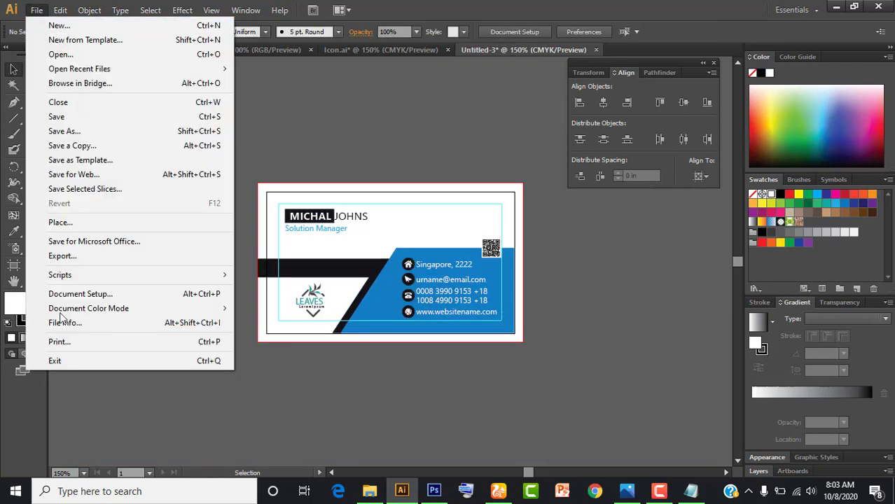
{"action": "left_click", "coordinate": [100, 258]}
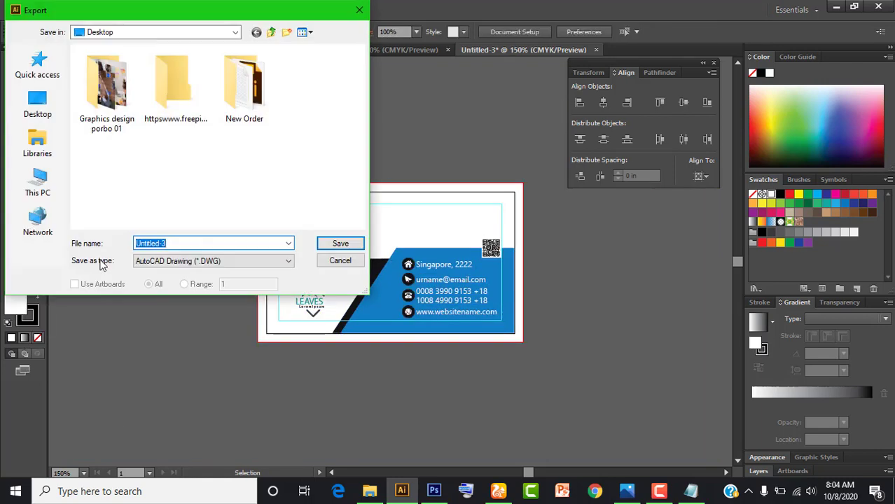
{"action": "left_click", "coordinate": [56, 116]}
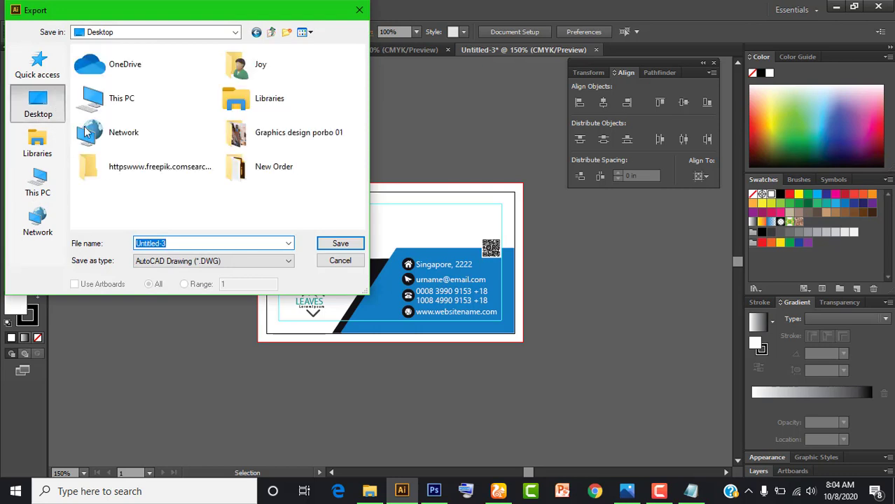
{"action": "key", "text": "BackSpace"}
{"action": "left_click", "coordinate": [145, 261]}
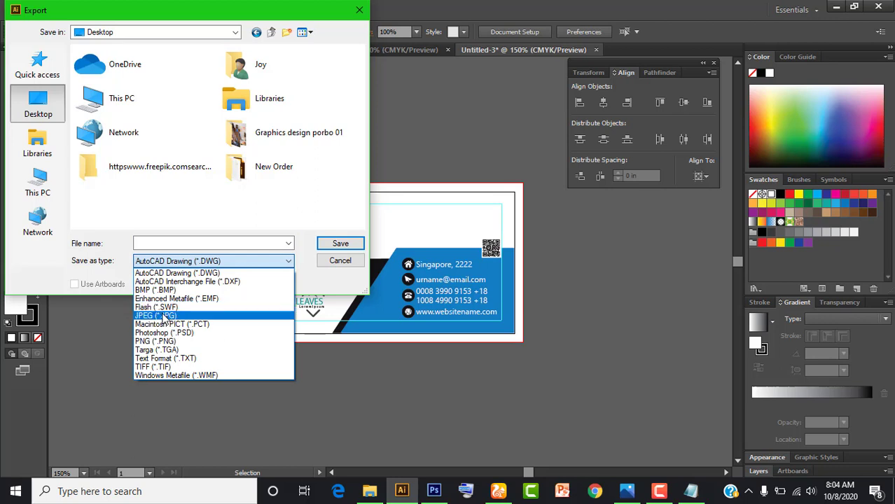
{"action": "left_click", "coordinate": [158, 316]}
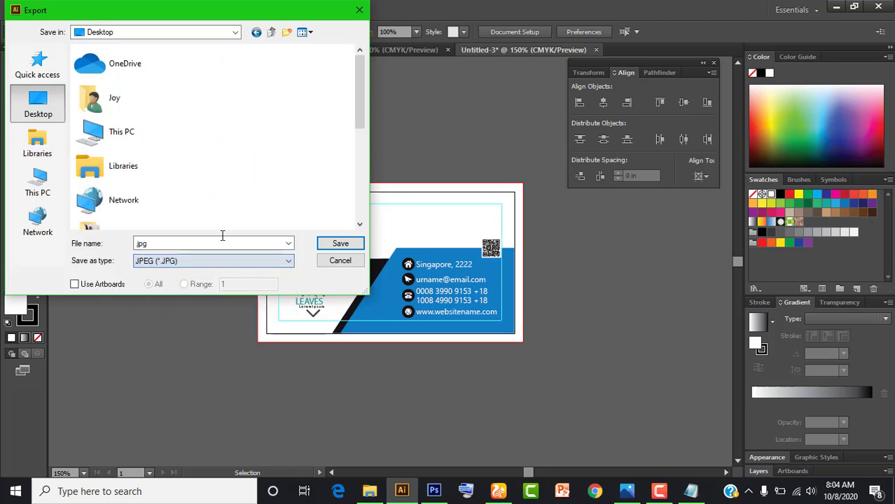
{"action": "double_click", "coordinate": [154, 244]}
{"action": "key", "text": "BackSpace"}
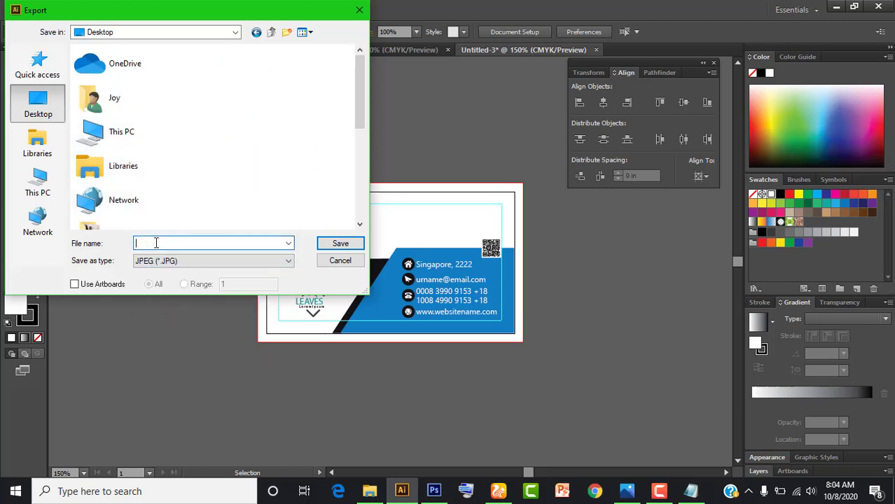
{"action": "type", "text": "front.jpg"}
{"action": "key", "text": "Return"}
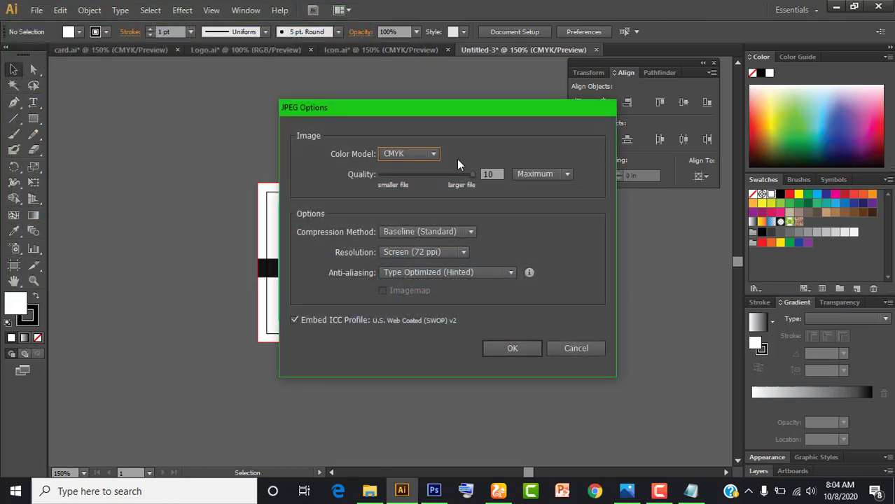
Step: Set the JPEG export resolution to High (300 ppi) and finish the export
{"action": "left_click", "coordinate": [446, 252]}
{"action": "left_click", "coordinate": [452, 295]}
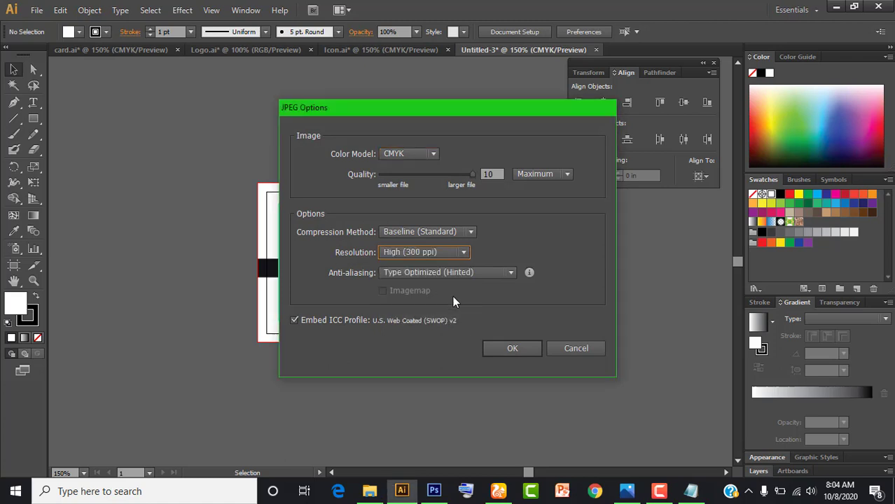
{"action": "left_click", "coordinate": [511, 348]}
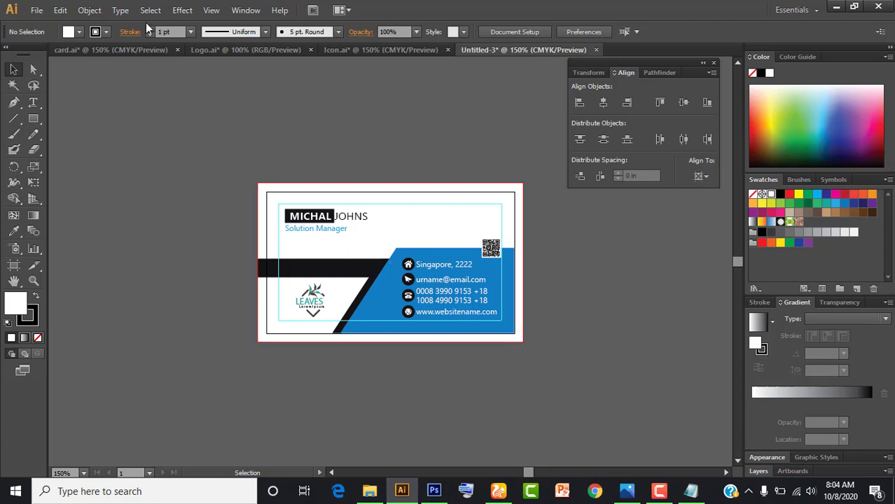
Step: Return to card.ai and select the whole dark LEAVES back design
{"action": "left_click", "coordinate": [143, 49]}
{"action": "left_click_drag", "start_coordinate": [498, 284], "coordinate": [329, 293]}
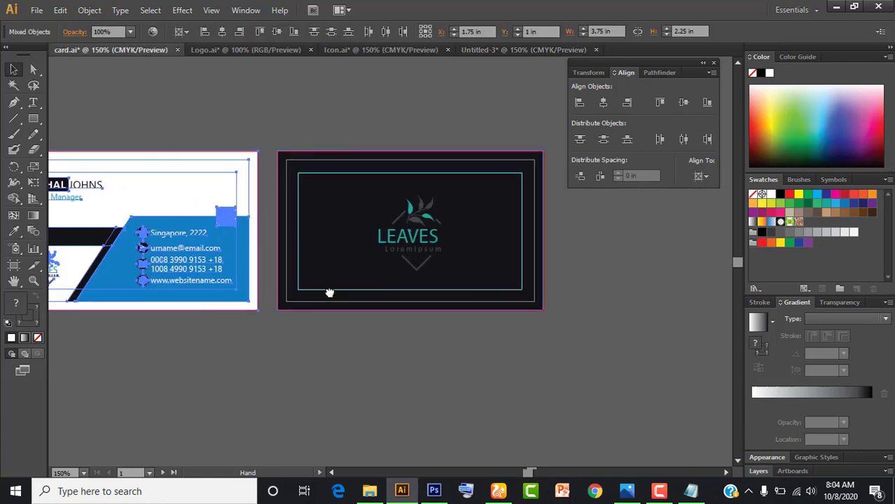
{"action": "left_click_drag", "start_coordinate": [515, 160], "coordinate": [365, 188]}
{"action": "left_click_drag", "start_coordinate": [476, 151], "coordinate": [167, 360]}
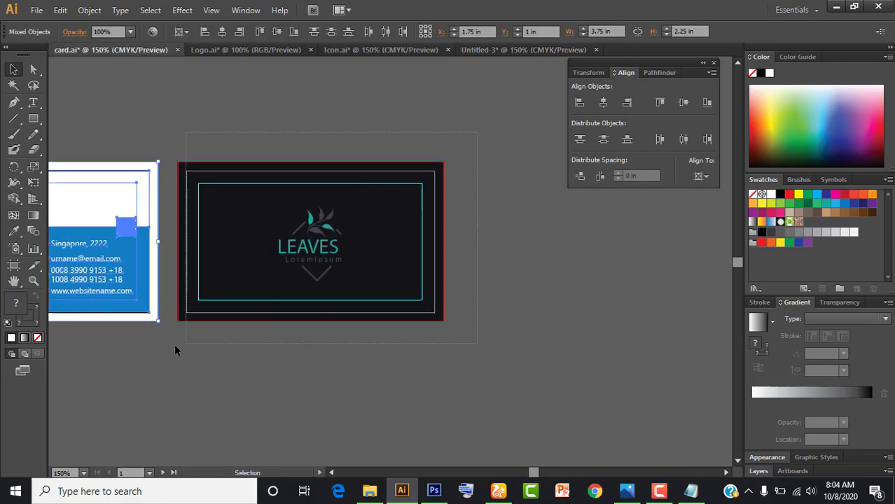
Step: Replace the front artwork in Untitled-3 with the copied LEAVES back design
{"action": "key", "text": "a"}
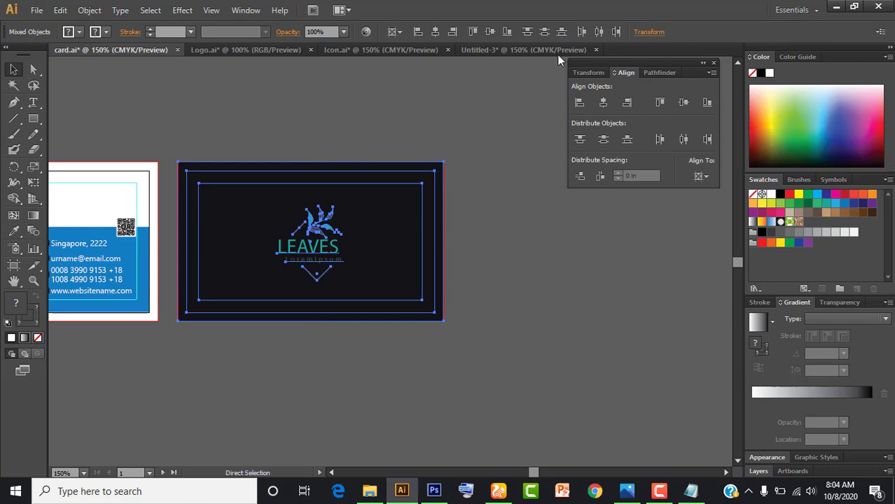
{"action": "left_click", "coordinate": [505, 51]}
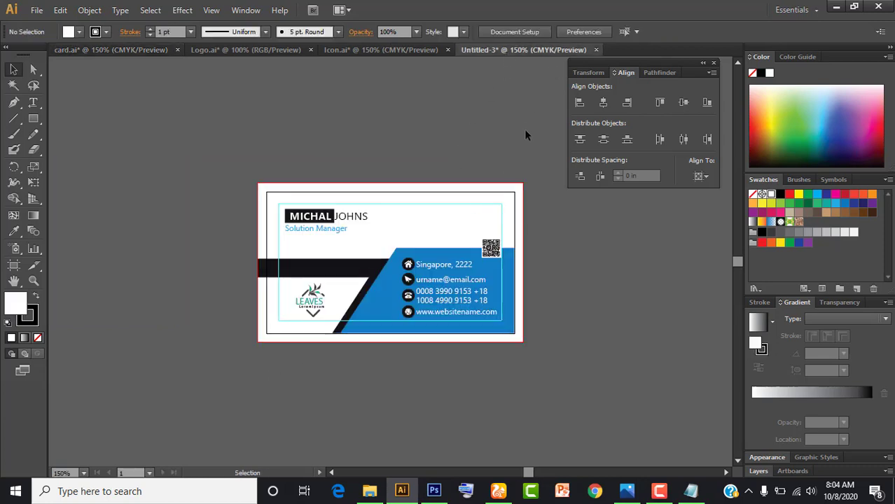
{"action": "left_click_drag", "start_coordinate": [529, 133], "coordinate": [203, 360]}
{"action": "key", "text": "Delete"}
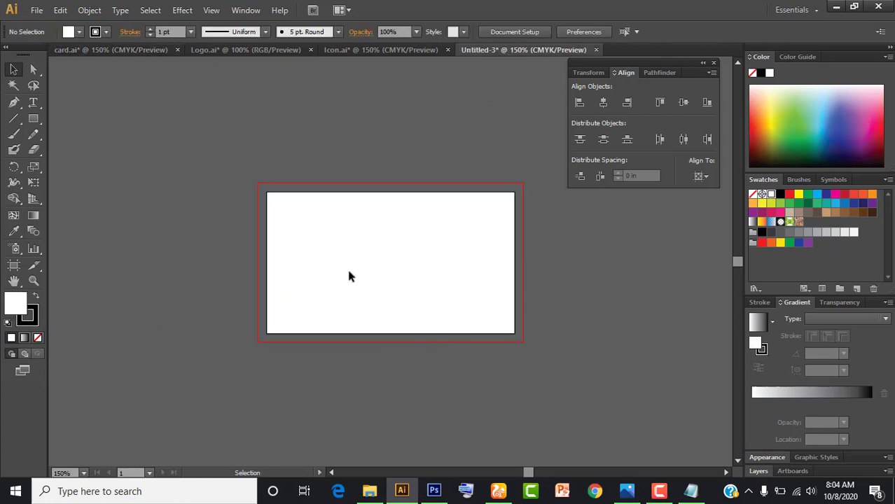
{"action": "key", "text": "ctrl+v"}
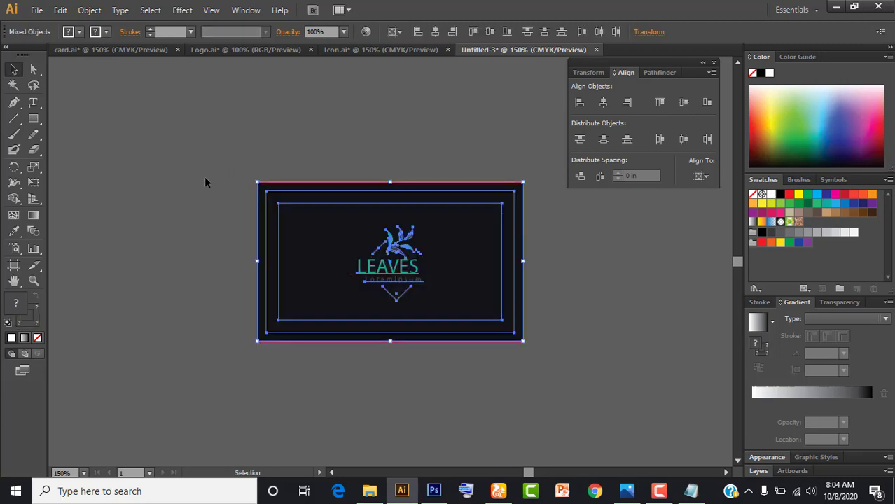
Step: Export the back design as a JPEG named back to the Desktop, then deselect
{"action": "left_click", "coordinate": [37, 10]}
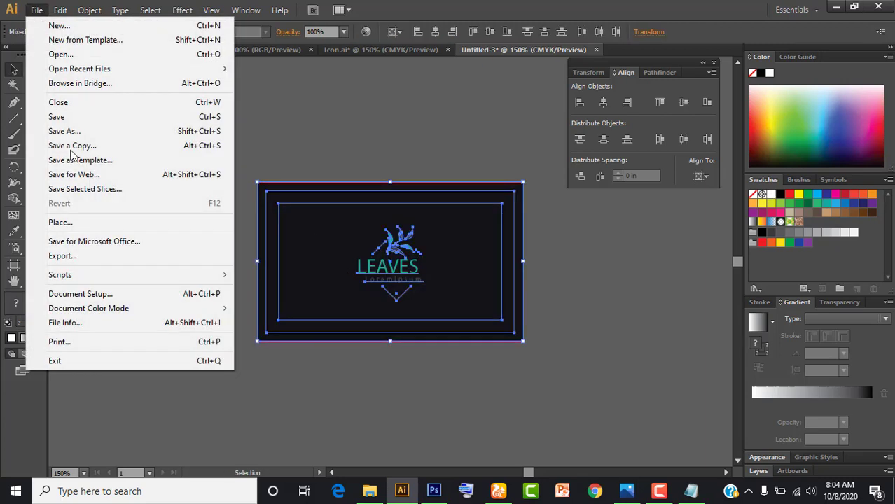
{"action": "left_click", "coordinate": [84, 255]}
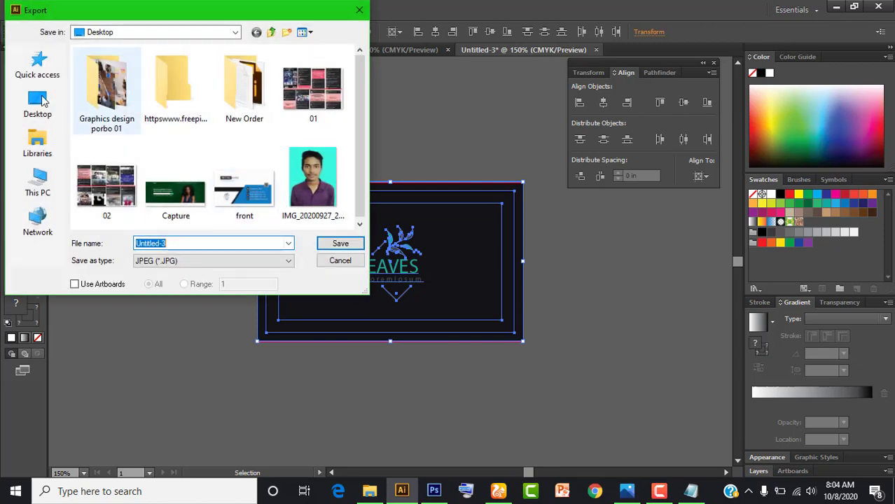
{"action": "left_click", "coordinate": [38, 105]}
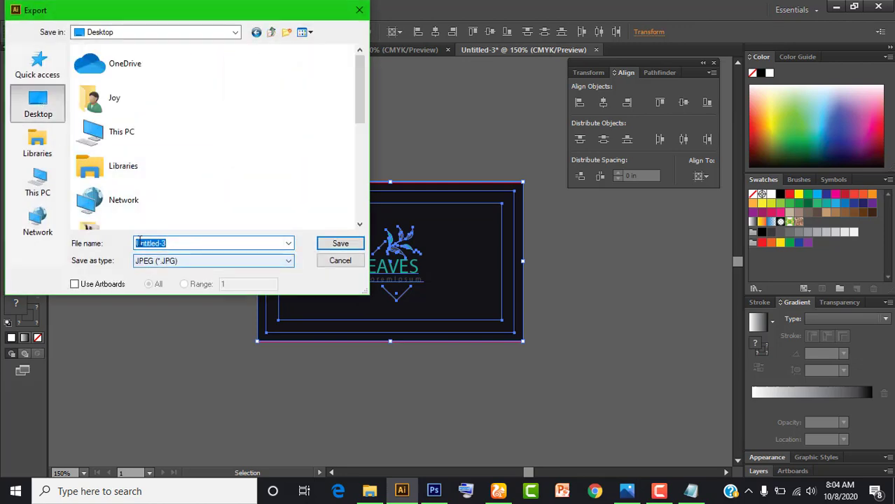
{"action": "key", "text": "BackSpace"}
{"action": "type", "text": "bra"}
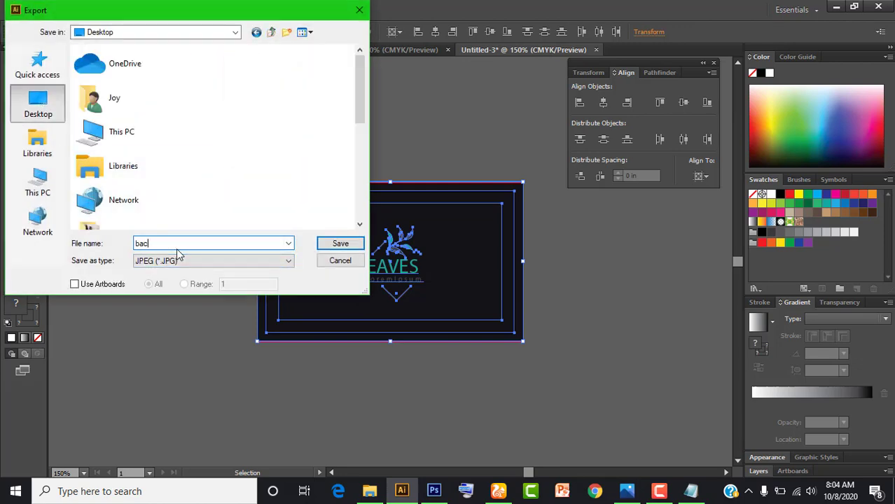
{"action": "type", "text": "nd"}
{"action": "key", "text": "Return"}
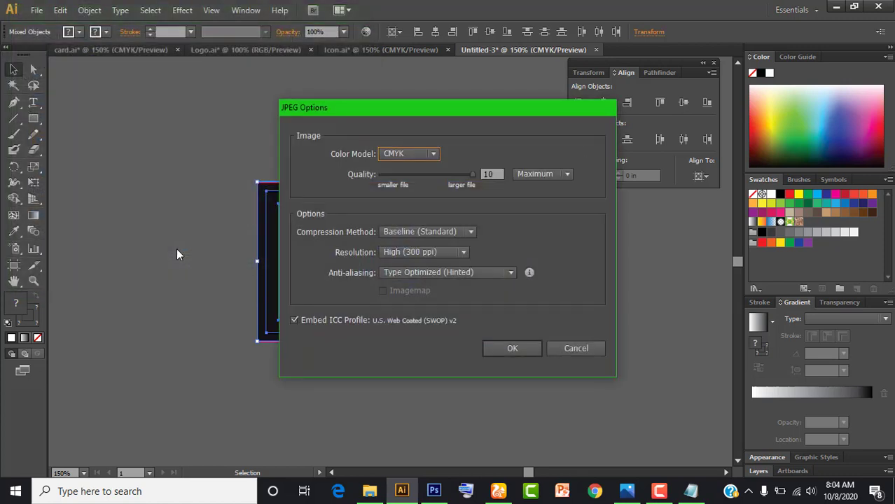
{"action": "left_click", "coordinate": [512, 350]}
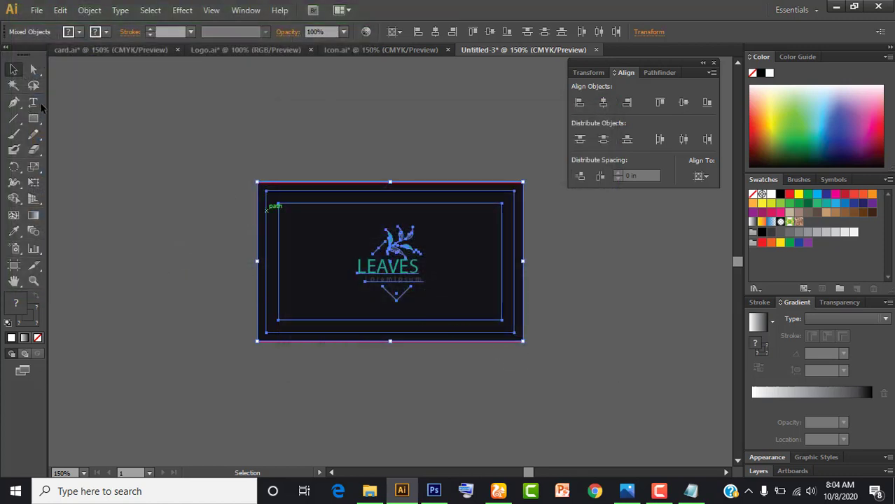
{"action": "left_click", "coordinate": [103, 148]}
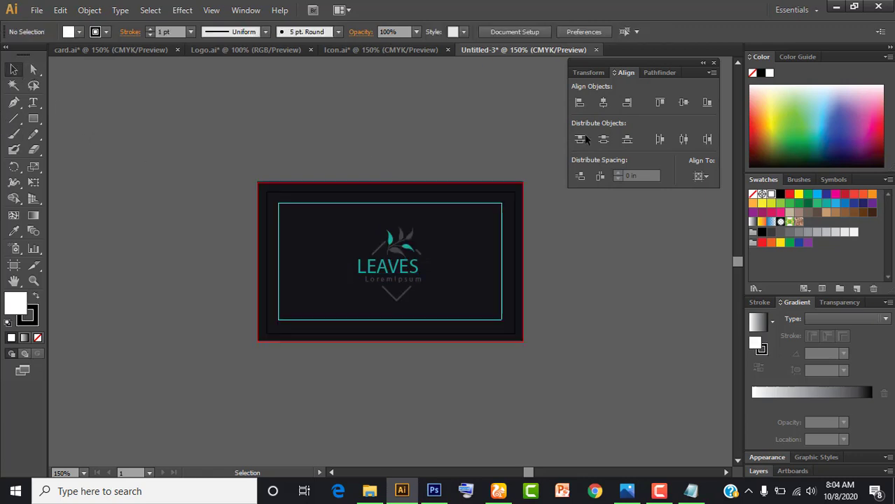
Step: Hide the folder window and bring Photoshop's 53.psd wooden-table mockup to the front
{"action": "left_click", "coordinate": [835, 8]}
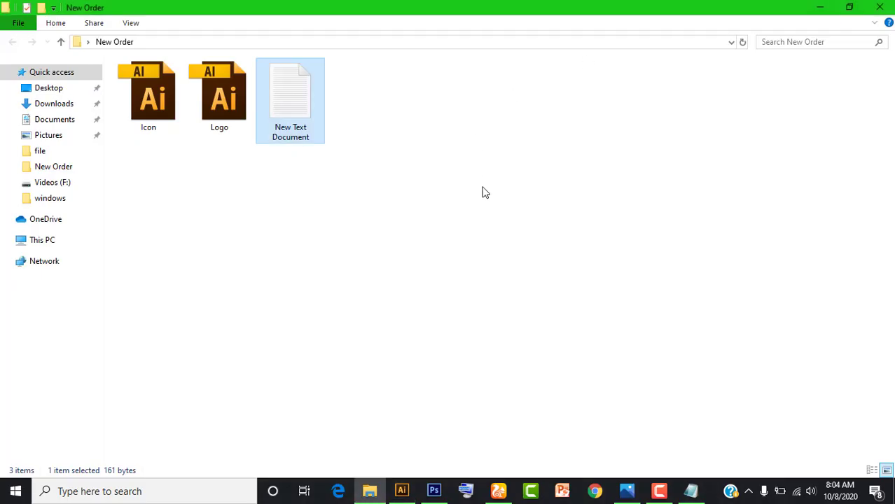
{"action": "left_click", "coordinate": [819, 8]}
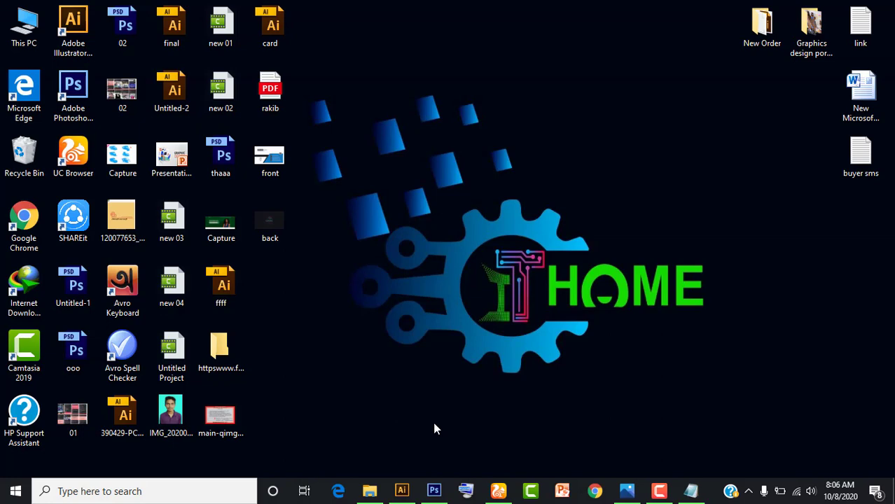
{"action": "left_click", "coordinate": [434, 492]}
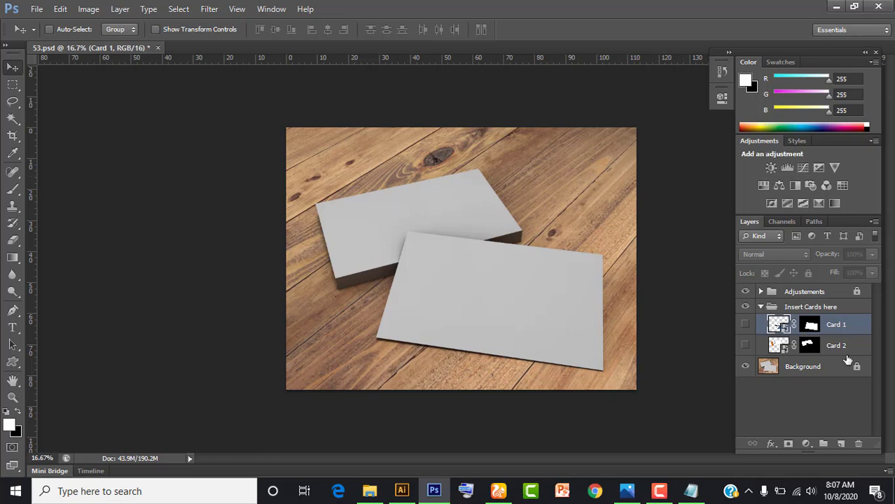
Step: Open Card 1's smart object contents and delete its old front layer
{"action": "double_click", "coordinate": [783, 333]}
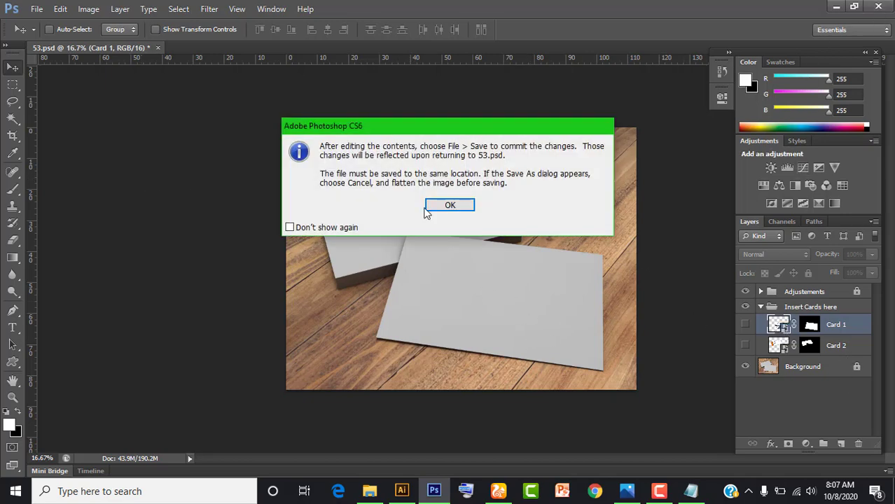
{"action": "left_click", "coordinate": [448, 205]}
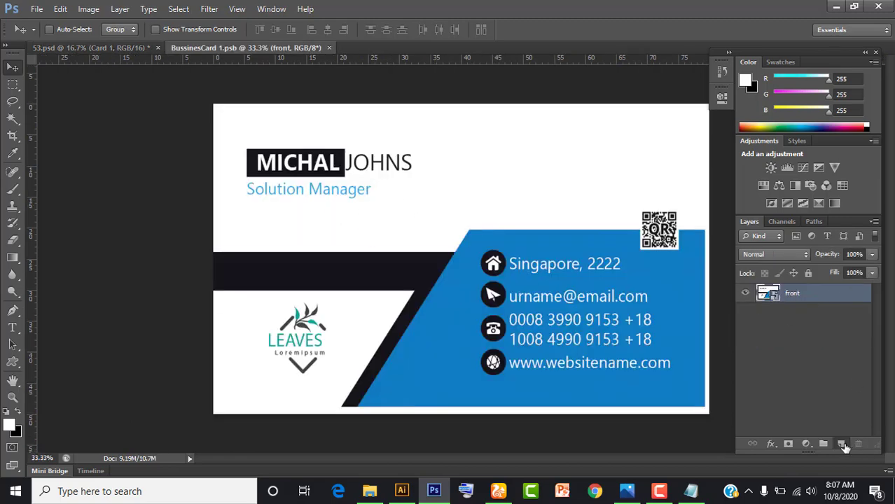
{"action": "left_click", "coordinate": [841, 443]}
{"action": "left_click", "coordinate": [806, 314]}
{"action": "key", "text": "Delete"}
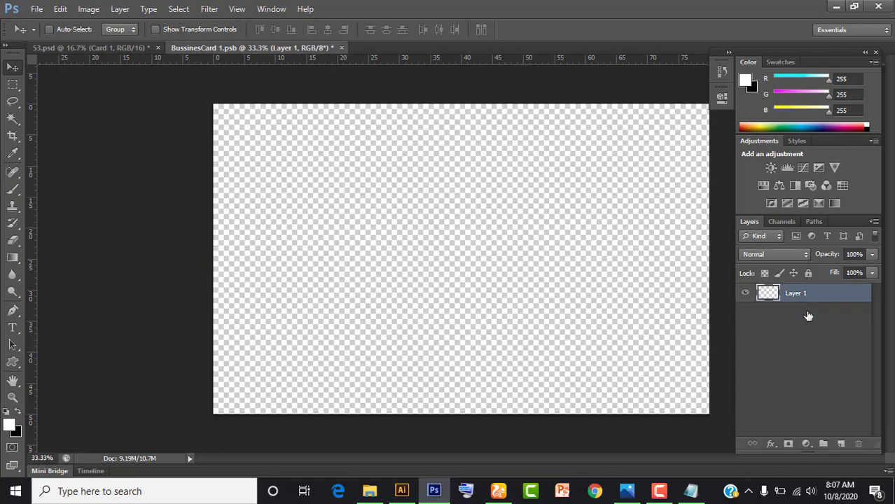
Step: Place the front JPEG into Card 1 and scale it to fill the card
{"action": "left_click", "coordinate": [836, 7]}
{"action": "left_click_drag", "start_coordinate": [266, 166], "coordinate": [422, 484]}
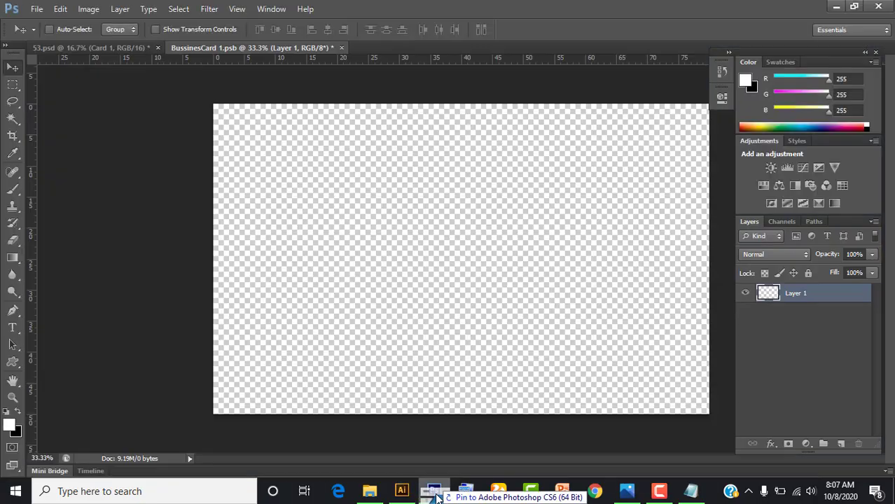
{"action": "left_click_drag", "start_coordinate": [422, 485], "coordinate": [355, 149]}
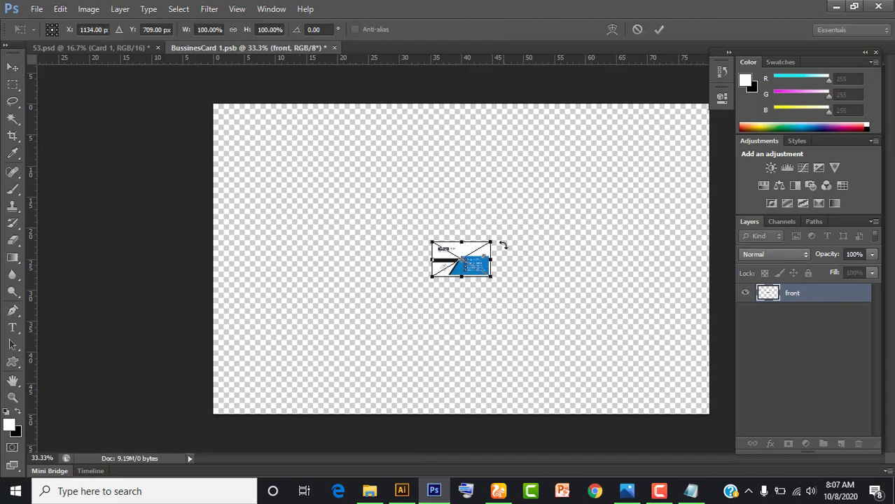
{"action": "left_click_drag", "start_coordinate": [495, 240], "coordinate": [779, 188]}
{"action": "left_click_drag", "start_coordinate": [624, 266], "coordinate": [622, 282]}
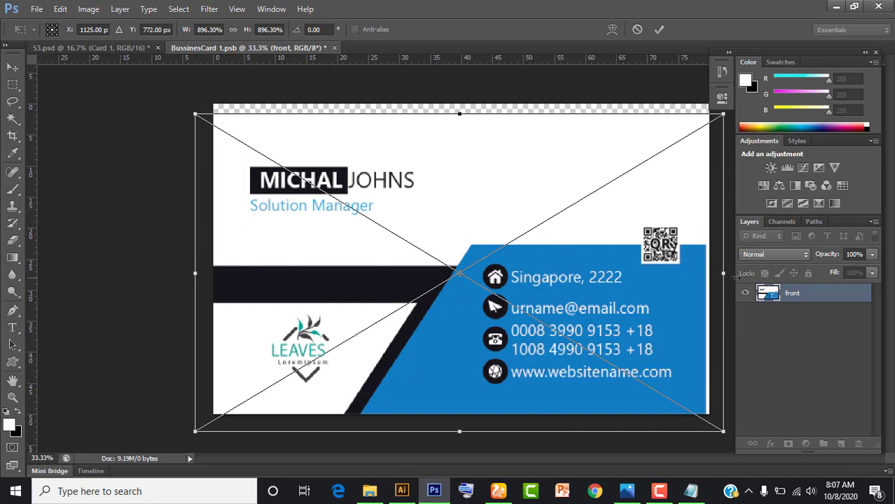
{"action": "left_click_drag", "start_coordinate": [722, 273], "coordinate": [733, 273]}
{"action": "left_click_drag", "start_coordinate": [467, 110], "coordinate": [467, 98]}
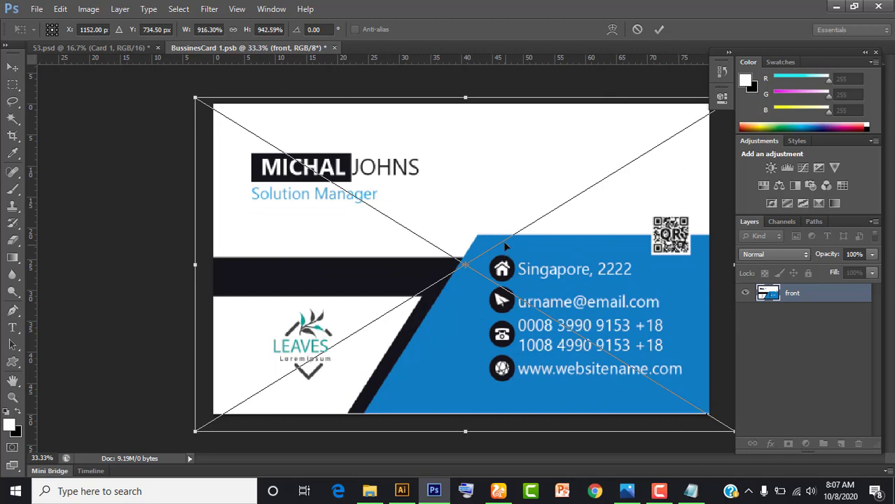
{"action": "key", "text": "Down"}
{"action": "key", "text": "Down"}
{"action": "key", "text": "Down"}
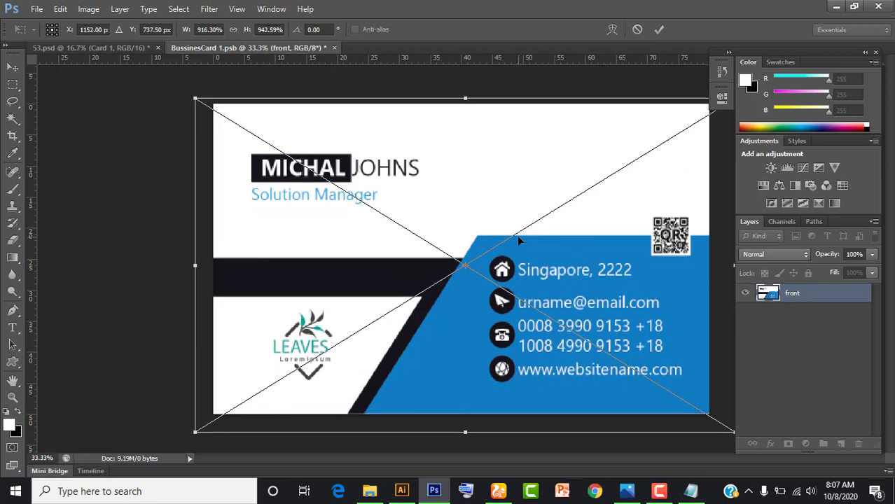
{"action": "key", "text": "Return"}
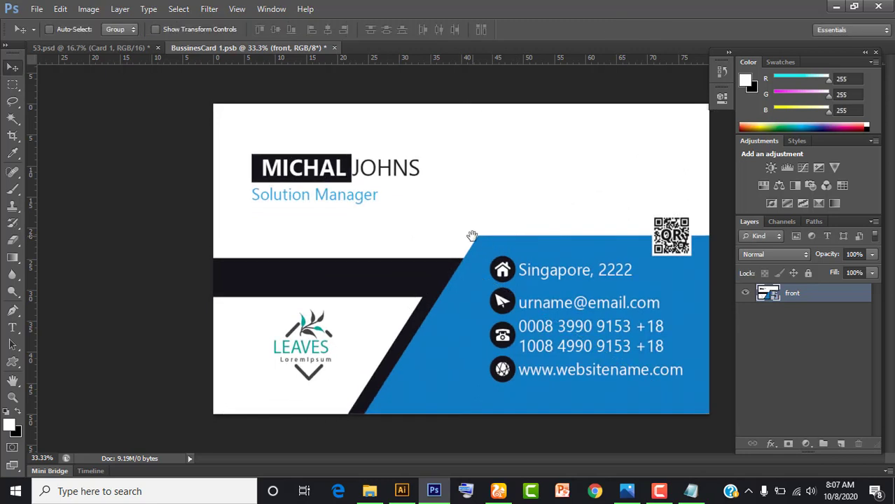
Step: Save and close Card 1's contents and show Card 1 on the mockup
{"action": "left_click", "coordinate": [334, 47]}
{"action": "left_click", "coordinate": [343, 180]}
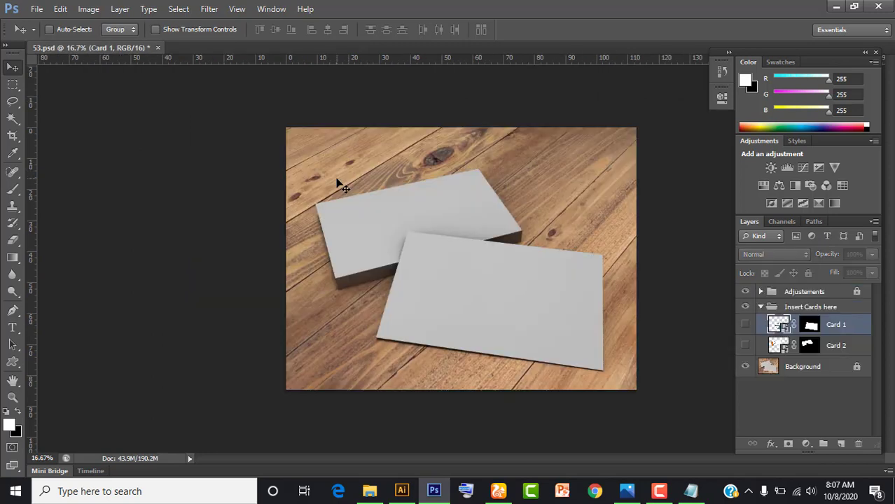
{"action": "left_click", "coordinate": [745, 324]}
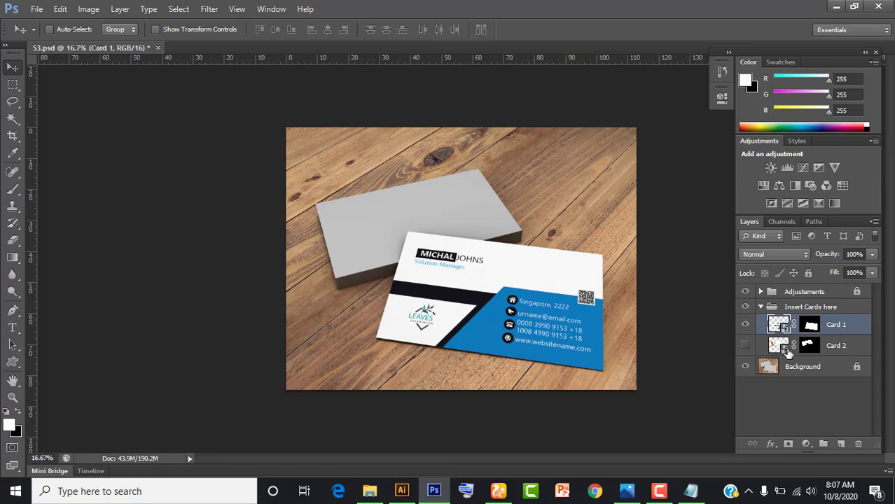
{"action": "double_click", "coordinate": [785, 350]}
Step: Delete Card 2's old placeholder design layers
{"action": "left_click", "coordinate": [476, 204]}
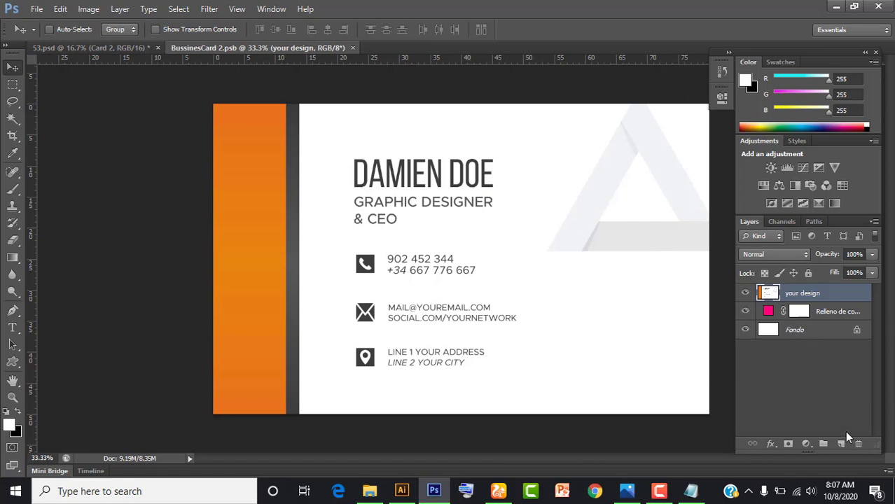
{"action": "left_click", "coordinate": [840, 444]}
{"action": "left_click", "coordinate": [805, 349]}
{"action": "left_click", "coordinate": [803, 313], "text": "shift"}
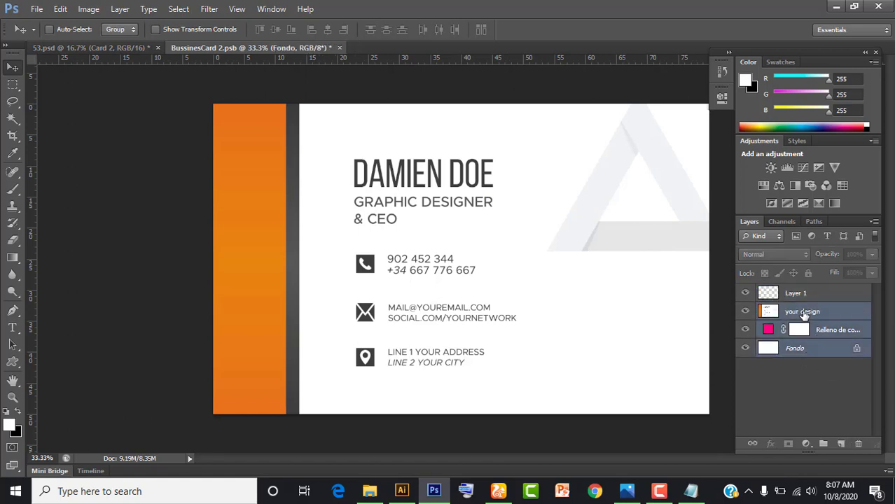
{"action": "key", "text": "Delete"}
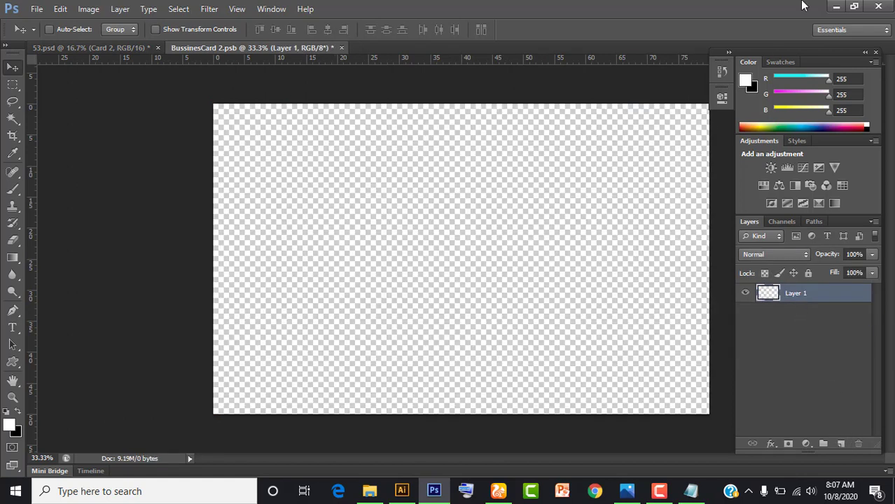
Step: Place the back JPEG into Card 2, stretch it to fill, then save and close
{"action": "left_click", "coordinate": [835, 7]}
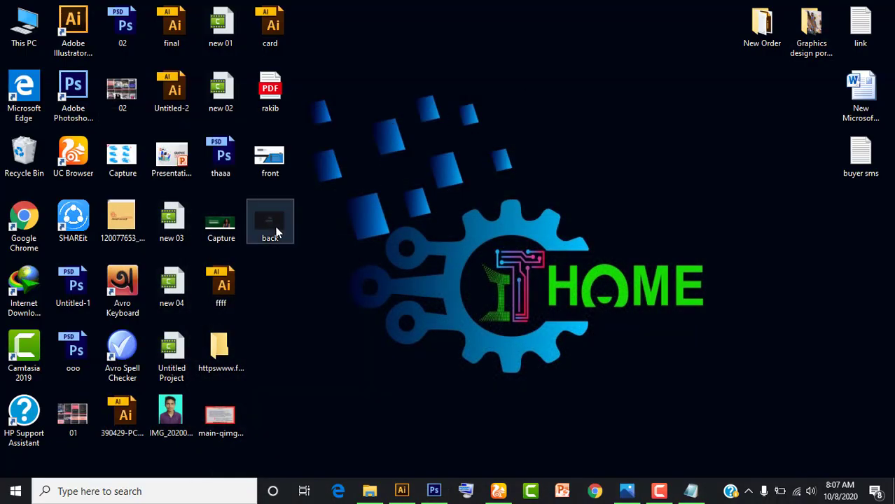
{"action": "left_click_drag", "start_coordinate": [276, 232], "coordinate": [433, 488]}
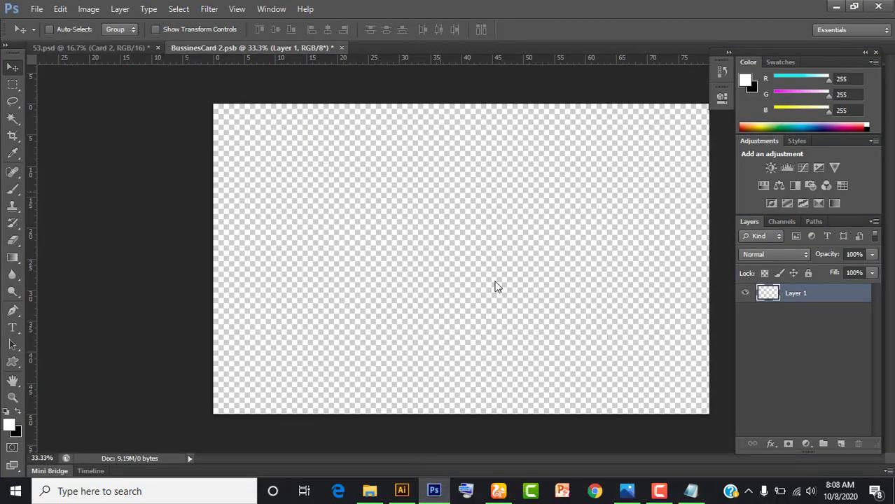
{"action": "mouse_move", "coordinate": [433, 489]}
{"action": "left_mouse_down"}
{"action": "mouse_move", "coordinate": [495, 241]}
{"action": "mouse_move", "coordinate": [776, 156]}
{"action": "mouse_move", "coordinate": [769, 163]}
{"action": "left_mouse_up"}
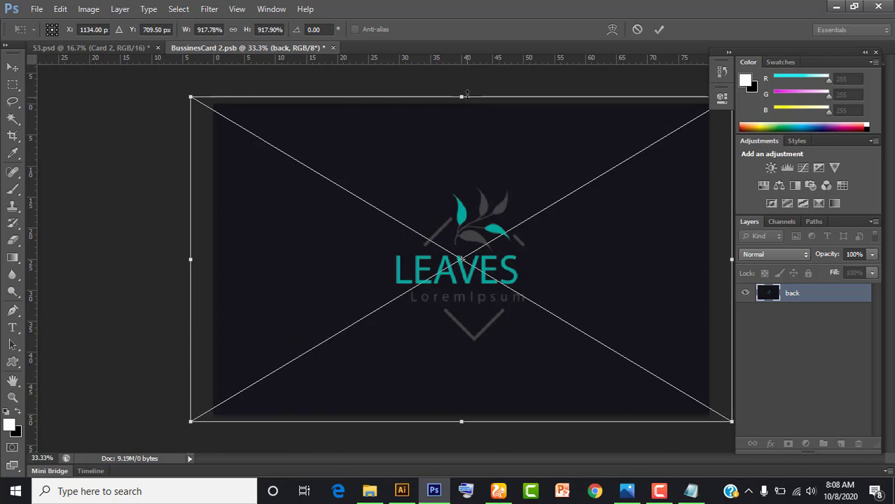
{"action": "left_click_drag", "start_coordinate": [461, 97], "coordinate": [461, 91]}
{"action": "left_click_drag", "start_coordinate": [499, 231], "coordinate": [488, 230]}
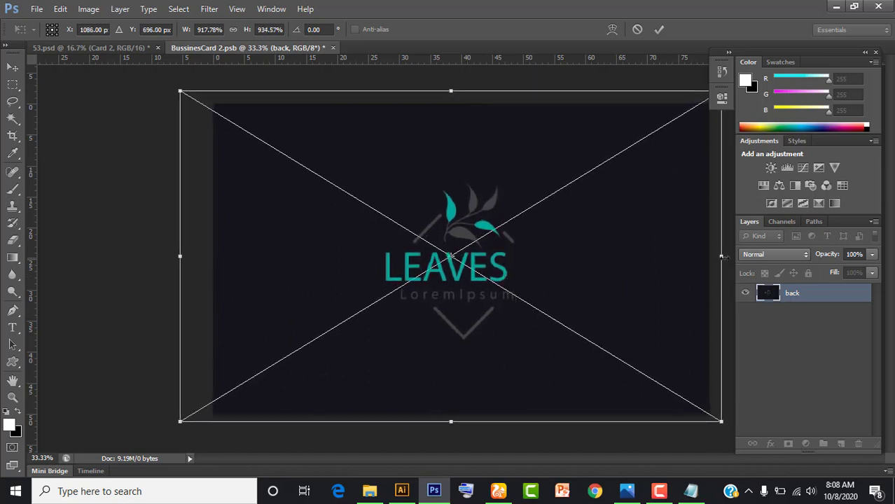
{"action": "left_click_drag", "start_coordinate": [721, 256], "coordinate": [730, 256]}
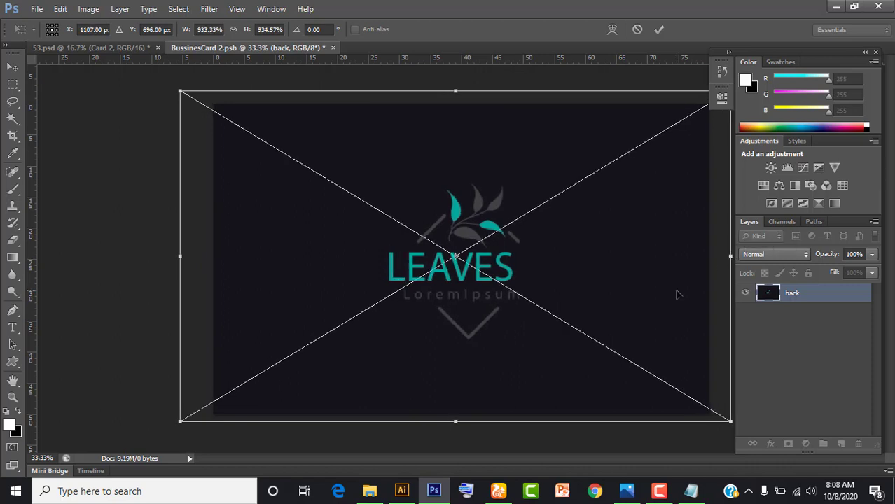
{"action": "key", "text": "Return"}
{"action": "left_click", "coordinate": [332, 47]}
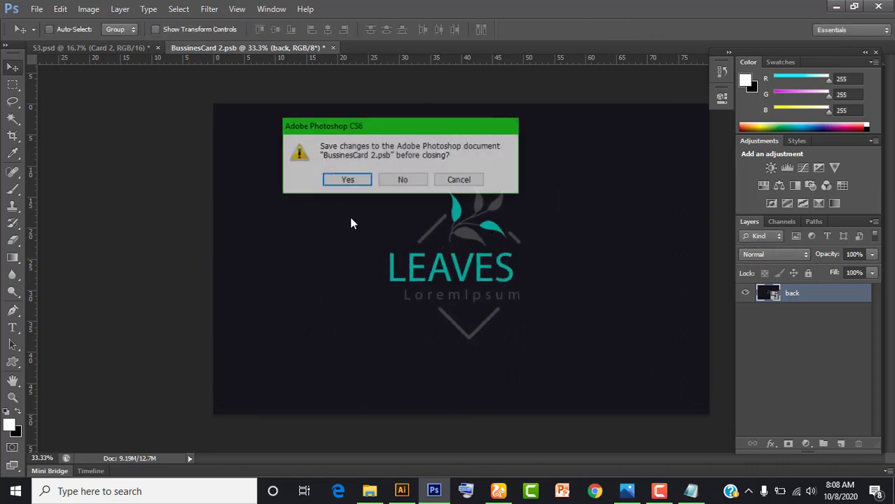
{"action": "left_click", "coordinate": [343, 180]}
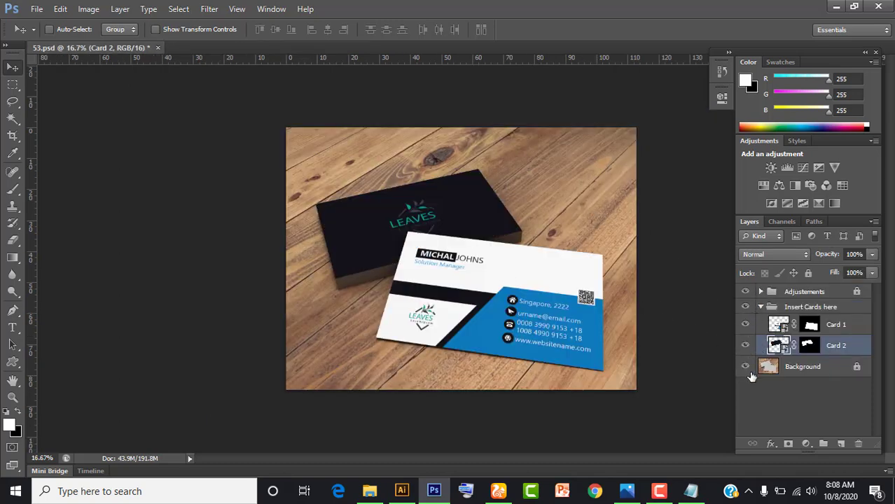
Step: Fit the whole mockup on screen with Ctrl+0 and select the Insert Cards here group
{"action": "key", "text": "ctrl+0"}
{"action": "left_click", "coordinate": [572, 301], "text": "ctrl"}
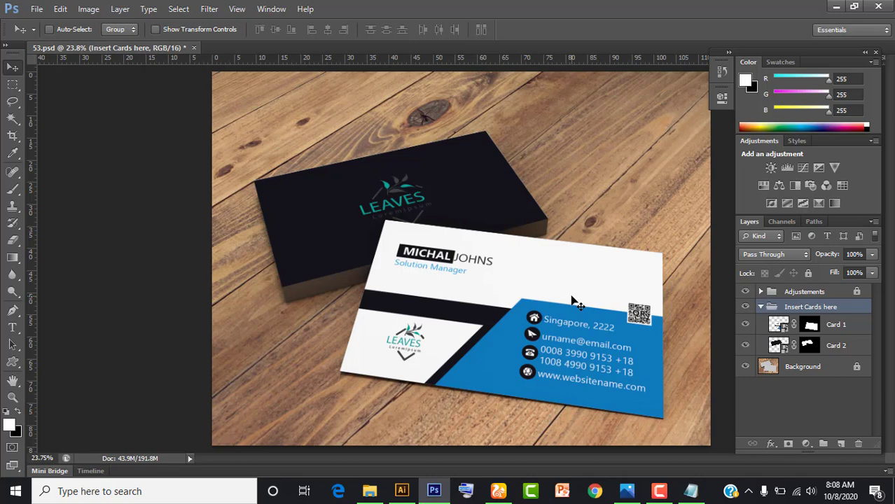